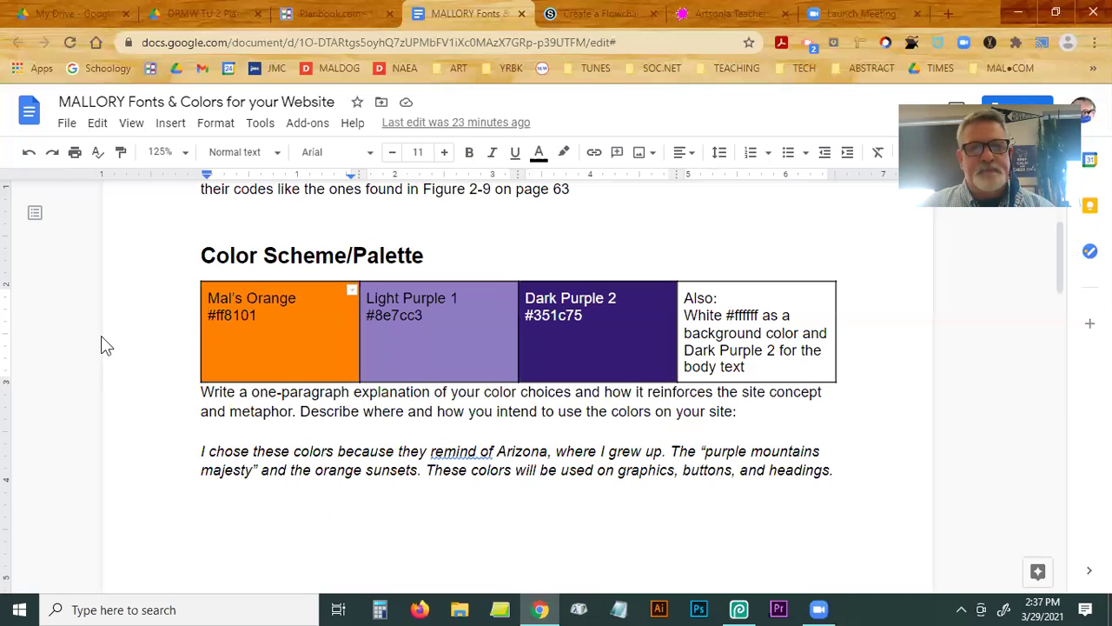
Open the Choosing Colors & Fonts assignment from the Planning & Developing a Website for a Client folder in Schoology and check the colors document.
click(591, 16)
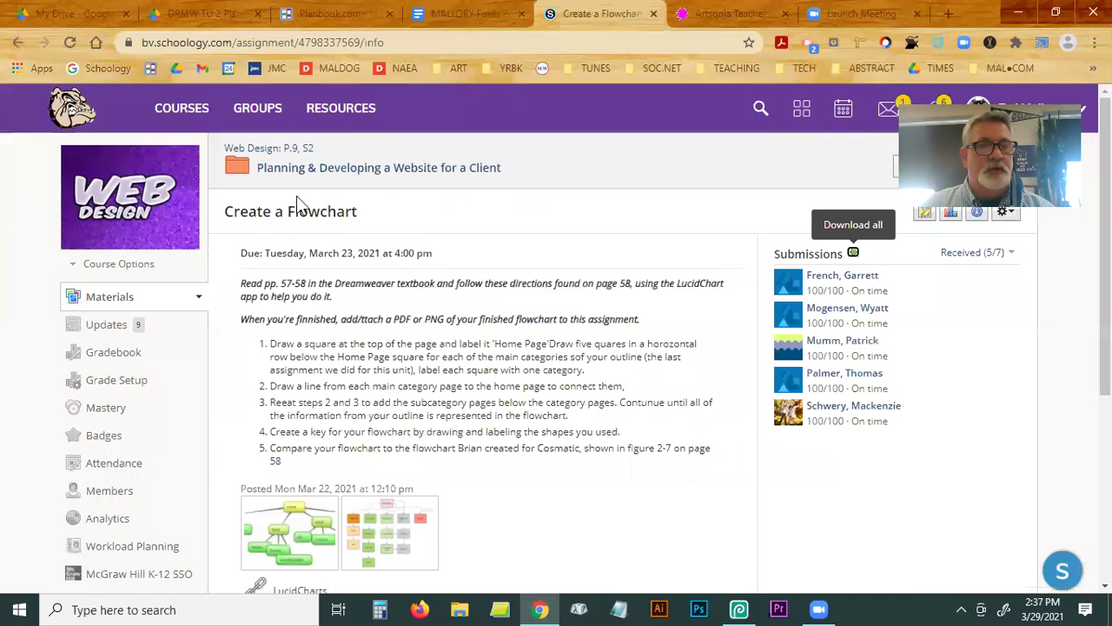
click(345, 174)
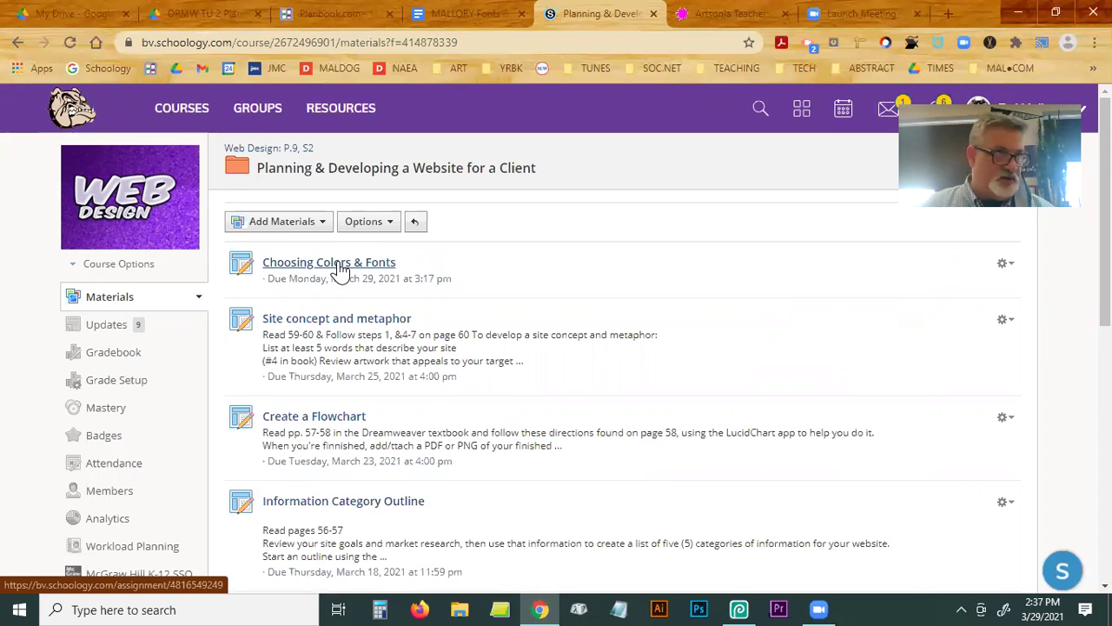
click(340, 265)
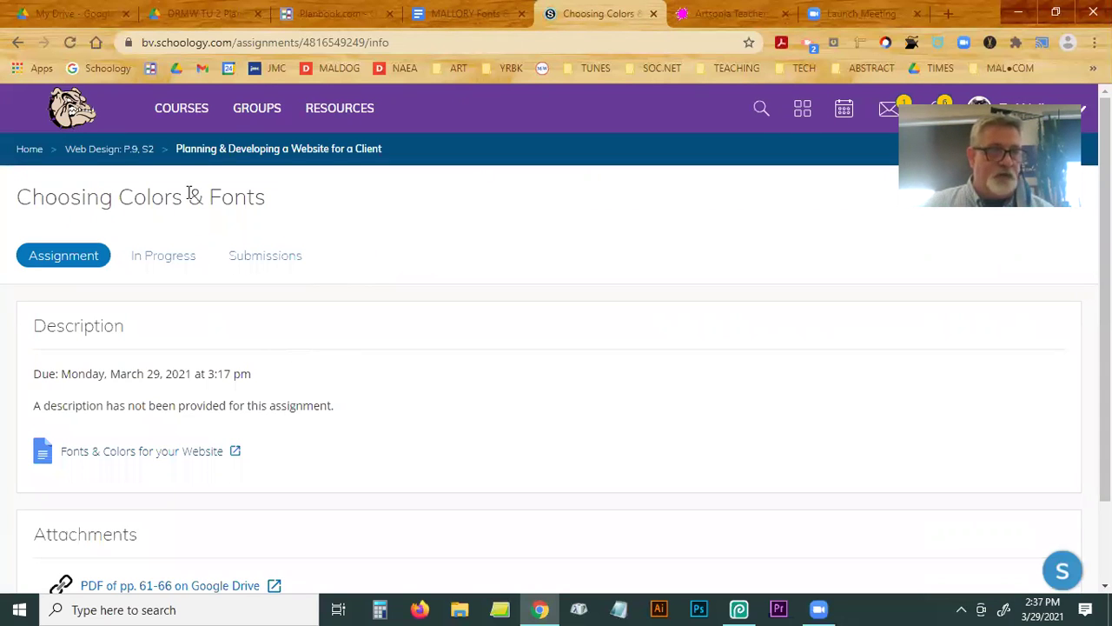
click(465, 13)
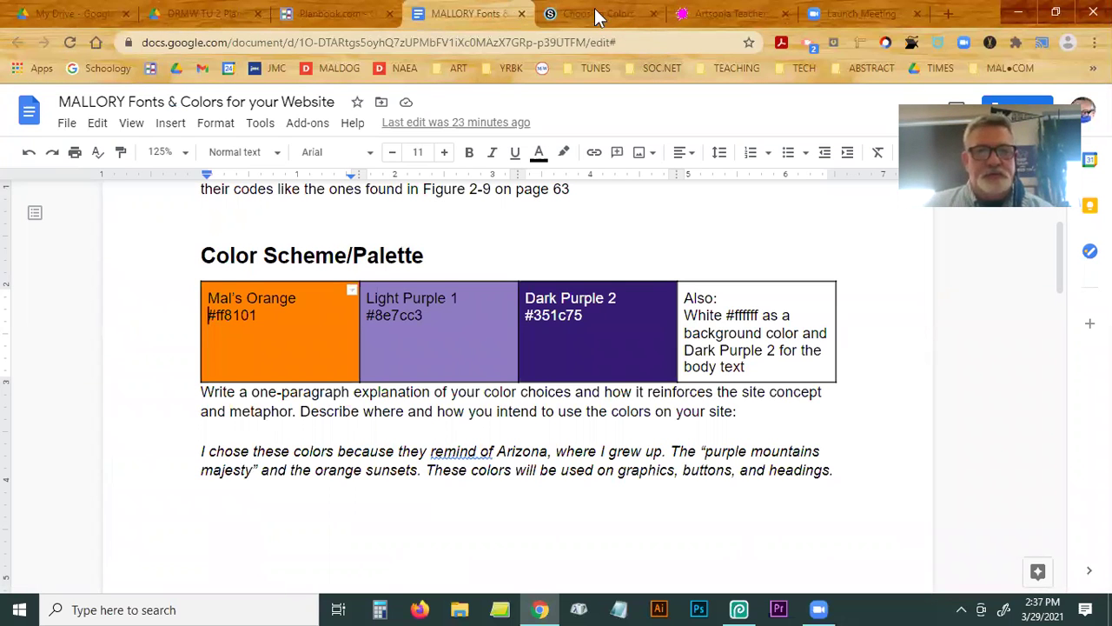
click(597, 15)
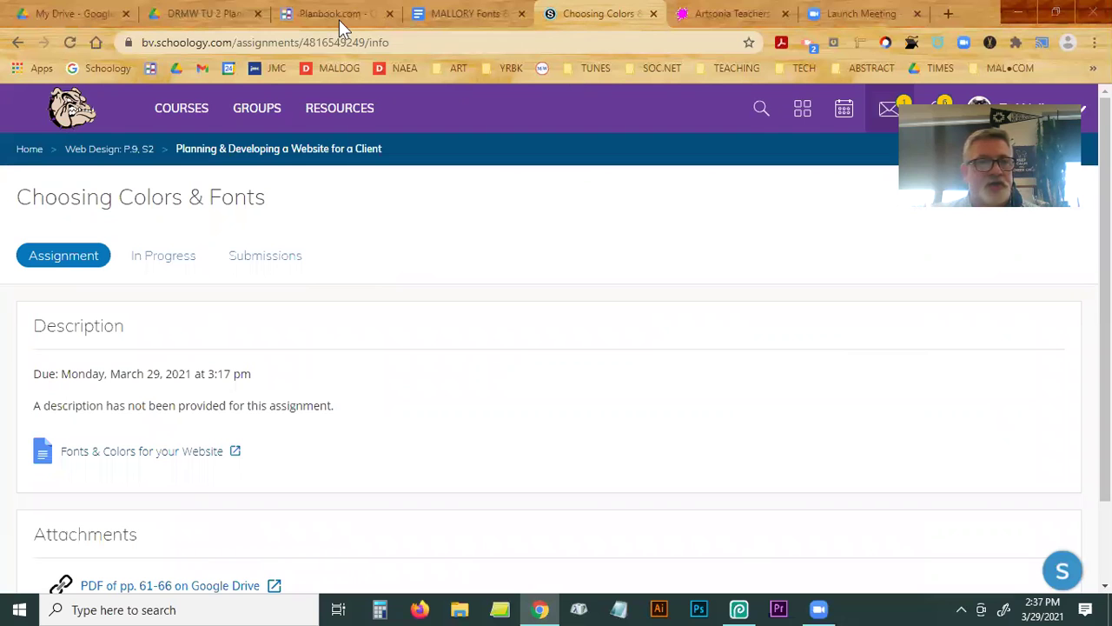
Enter photopea.com as the web address and switch to the Photopea window.
click(238, 42)
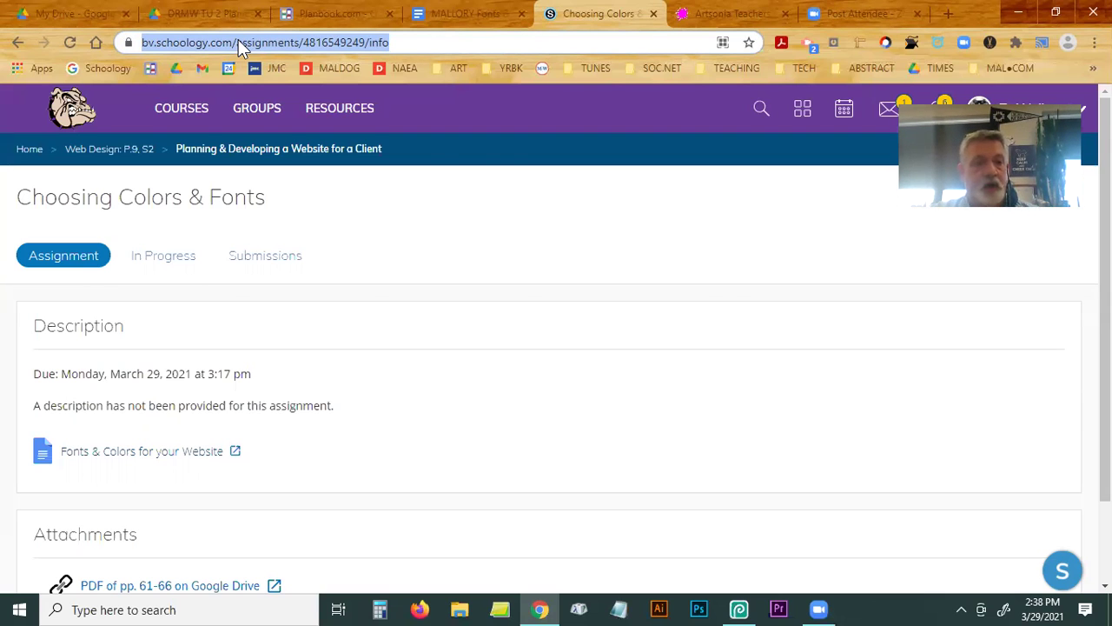
text(photo)
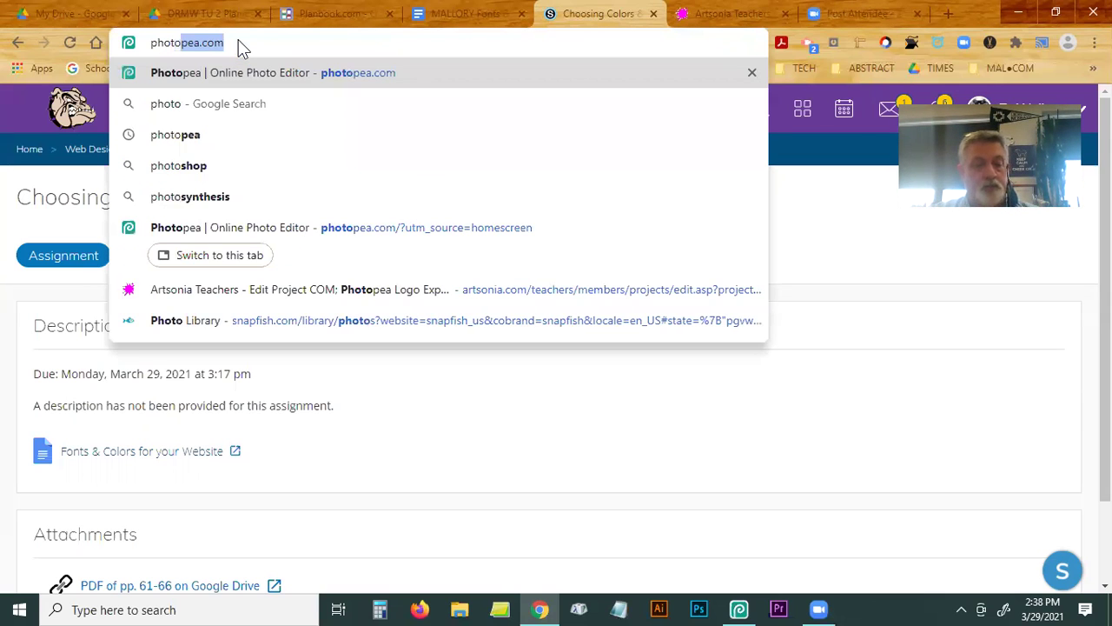
text(pea.co)
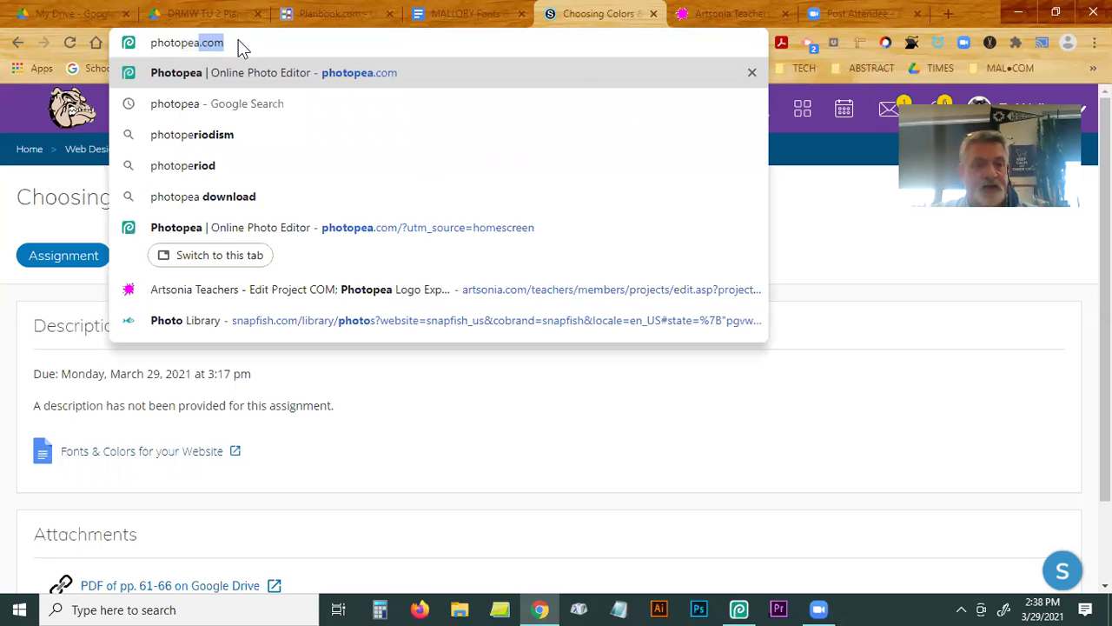
text(m)
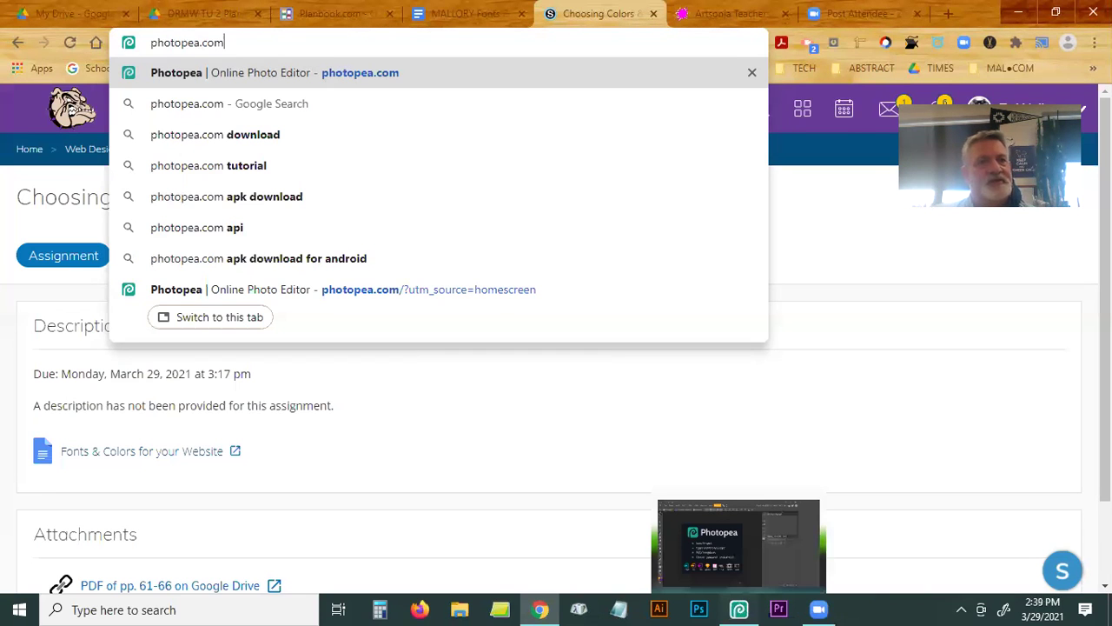
click(739, 610)
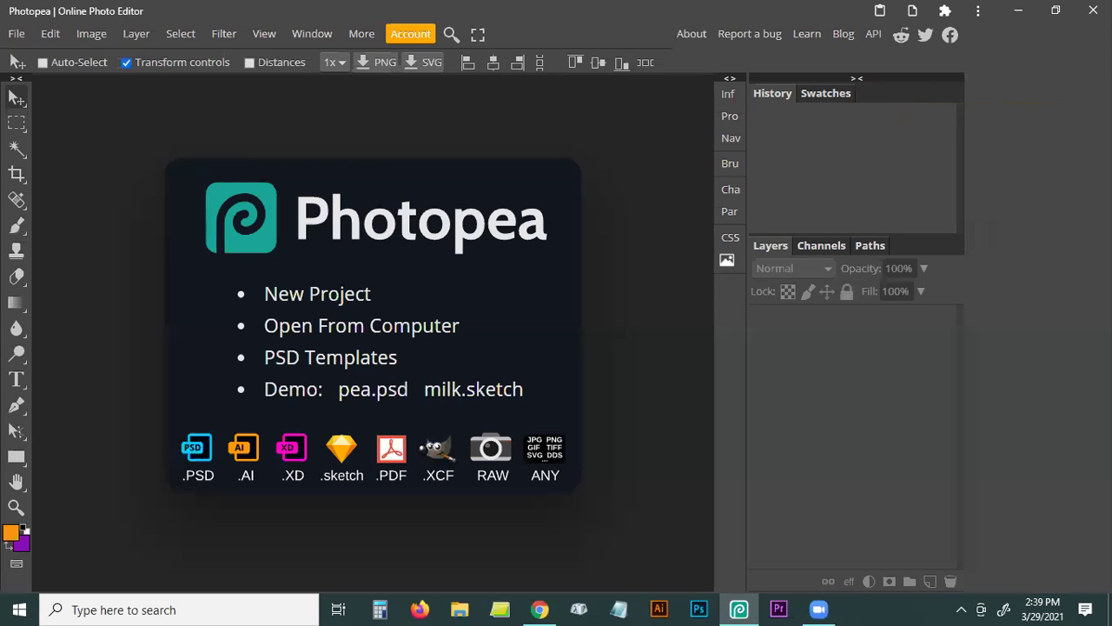
key(XF86AudioRaiseVolume)
key(XF86AudioRaiseVolume)
key(XF86AudioRaiseVolume)
key(XF86AudioRaiseVolume)
key(XF86AudioRaiseVolume)
key(XF86AudioRaiseVolume)
key(XF86AudioRaiseVolume)
Open the setup dialog for a new project.
click(301, 304)
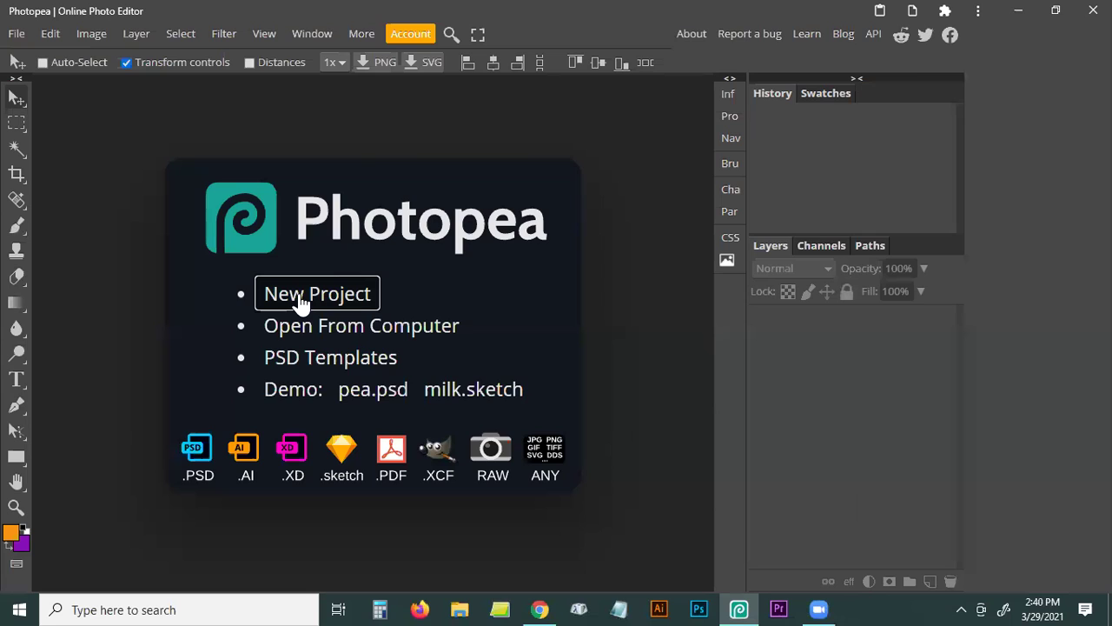
click(301, 304)
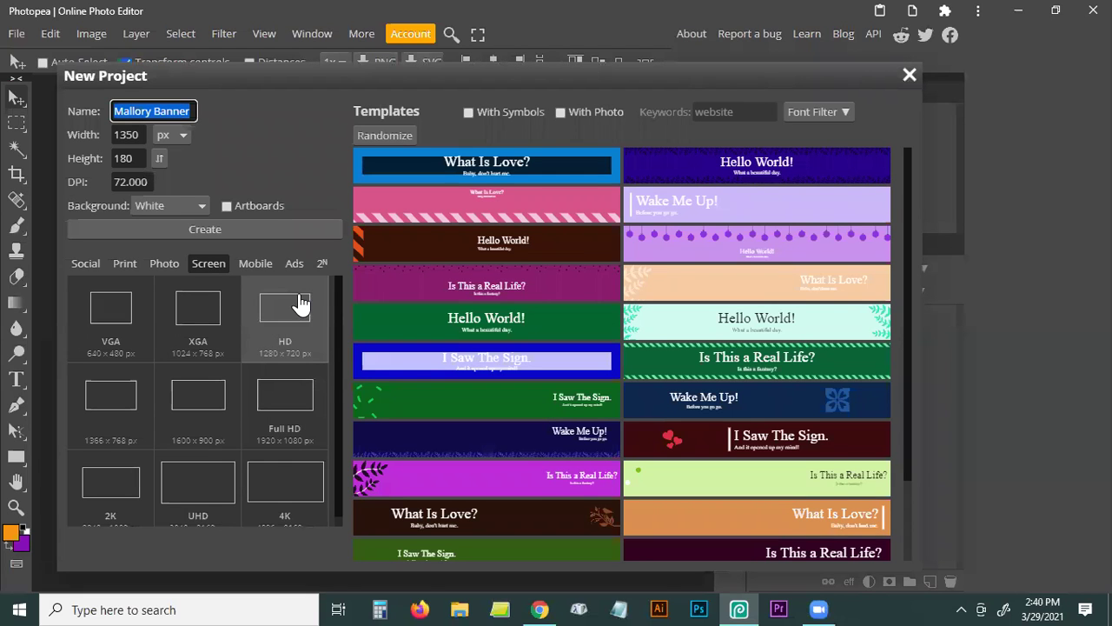
Try the Social size presets, including FB Shared Image, FB Group Header, Twitter Header and Twitter Profile.
click(85, 263)
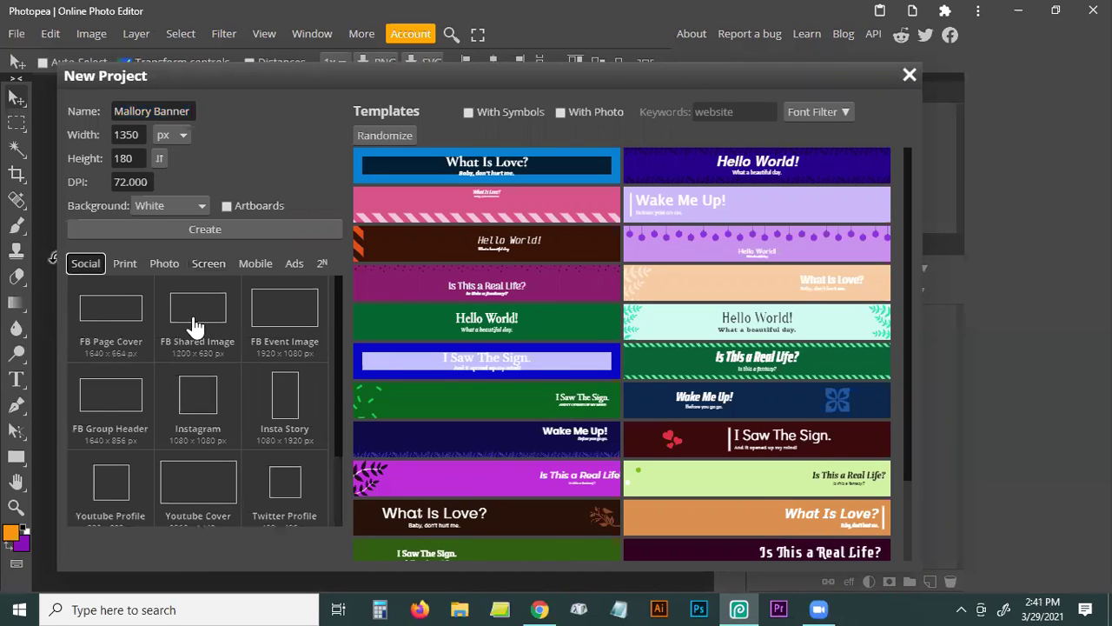
click(196, 326)
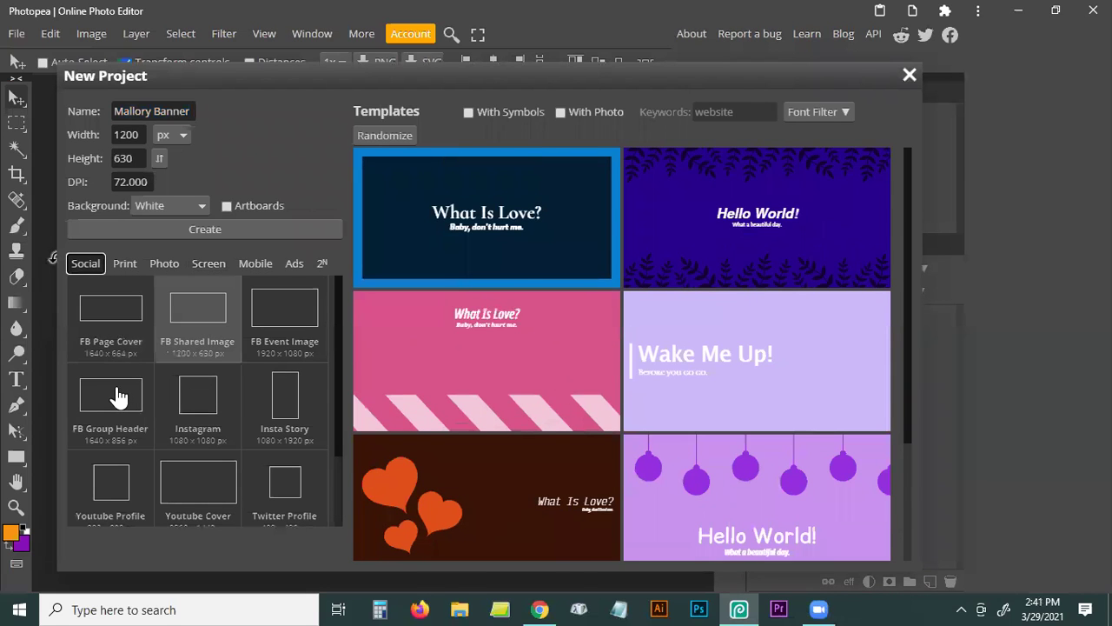
click(193, 392)
scroll(115, 478, down, 1)
click(115, 422)
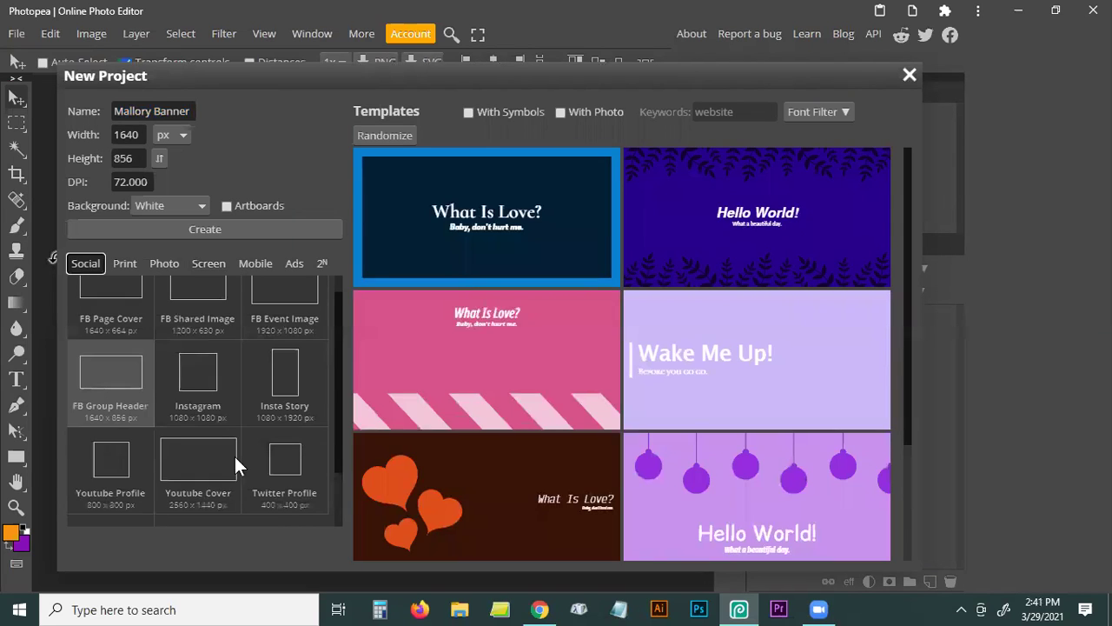
click(110, 470)
scroll(110, 469, down, 1)
click(110, 474)
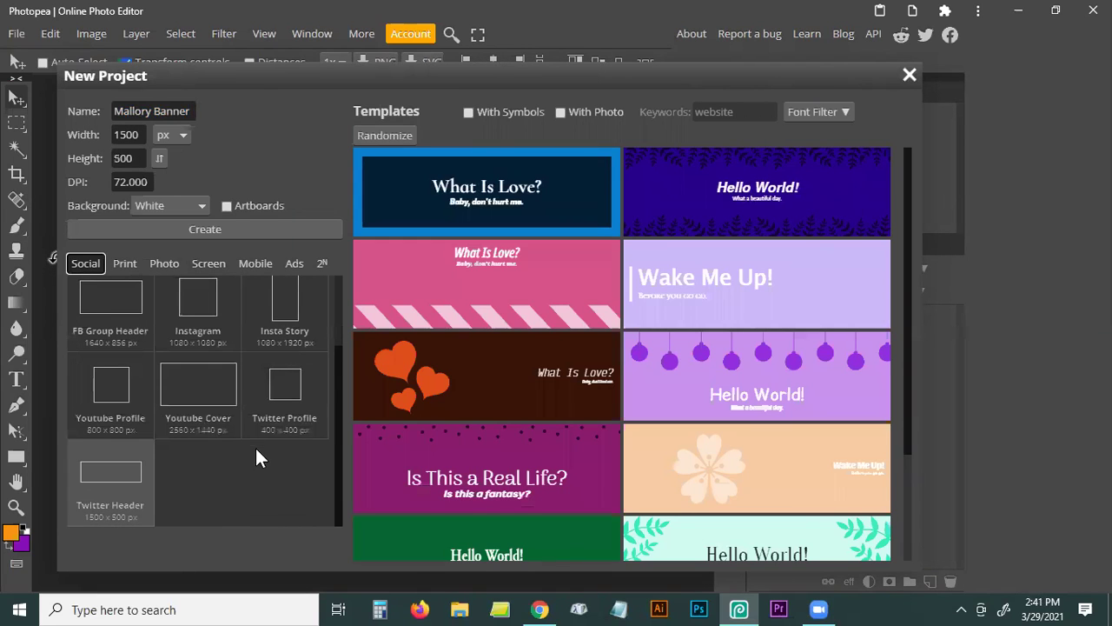
click(287, 400)
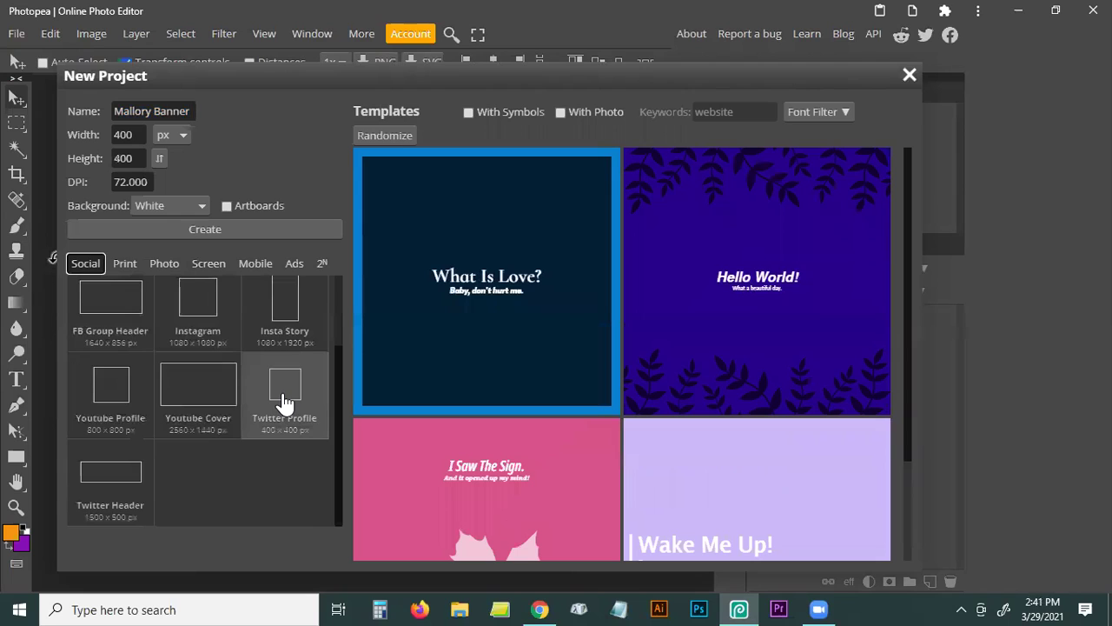
scroll(287, 401, up, 1)
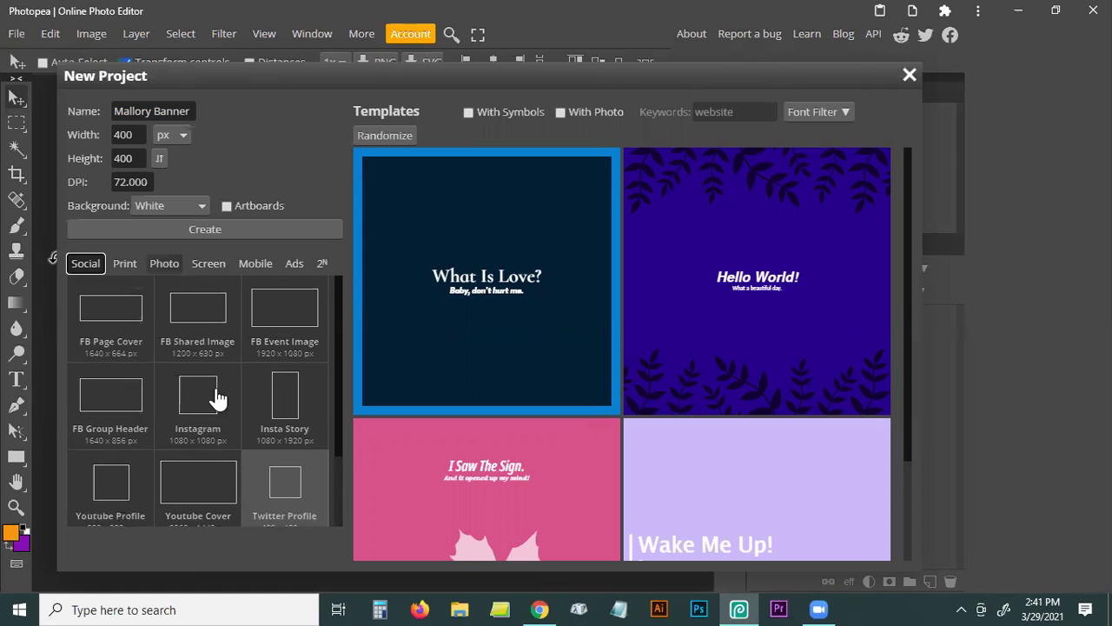
Look through the Ads, Print, Photo and Screen size preset categories.
click(297, 264)
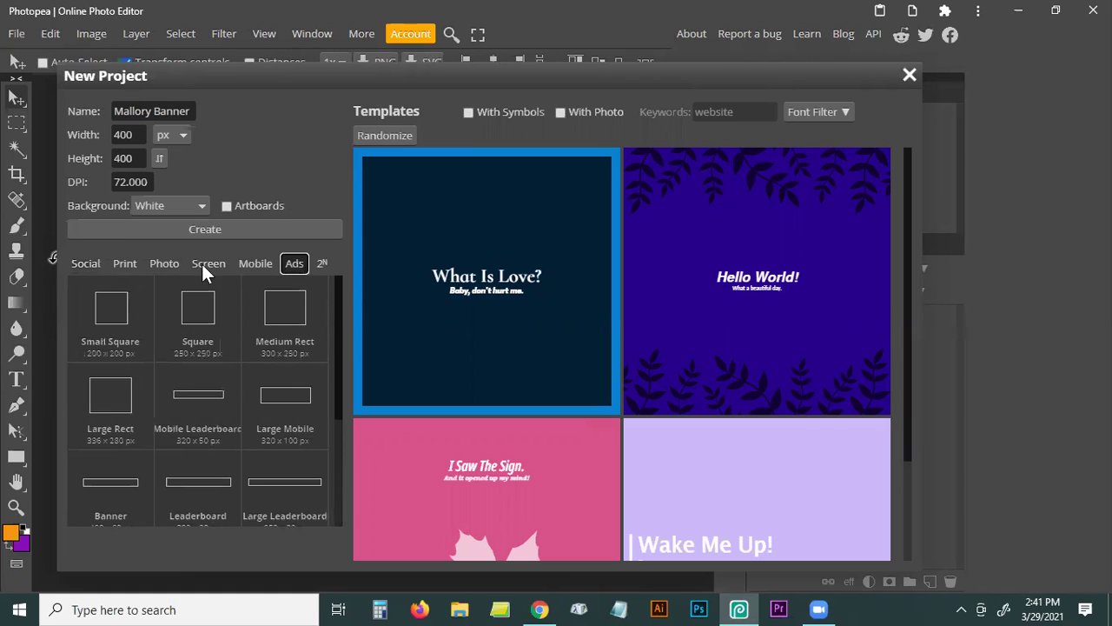
click(125, 263)
click(170, 263)
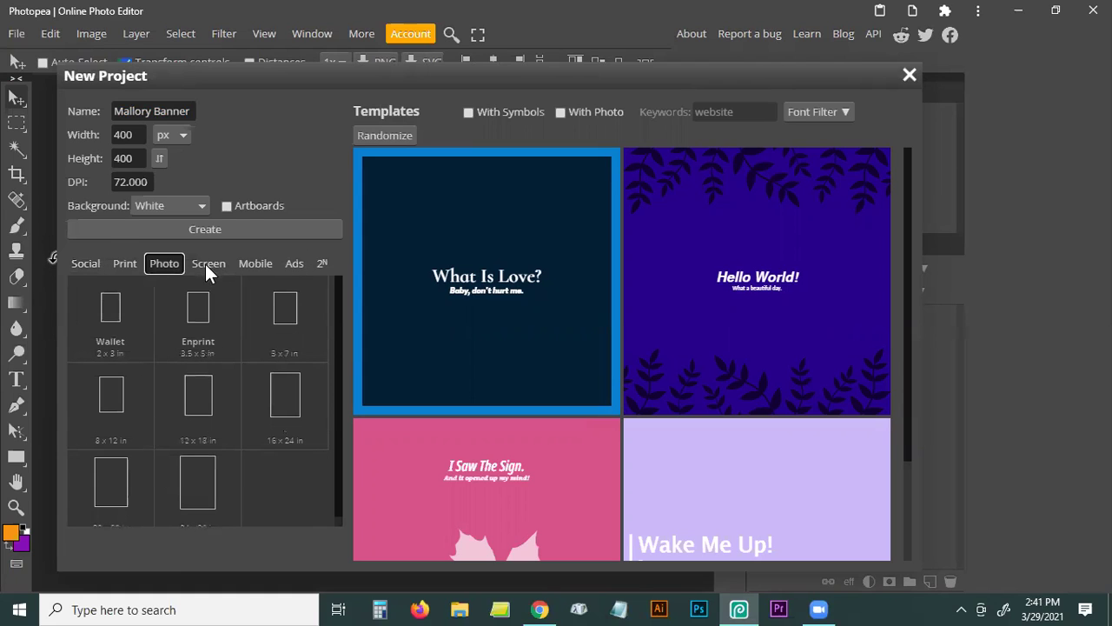
click(207, 263)
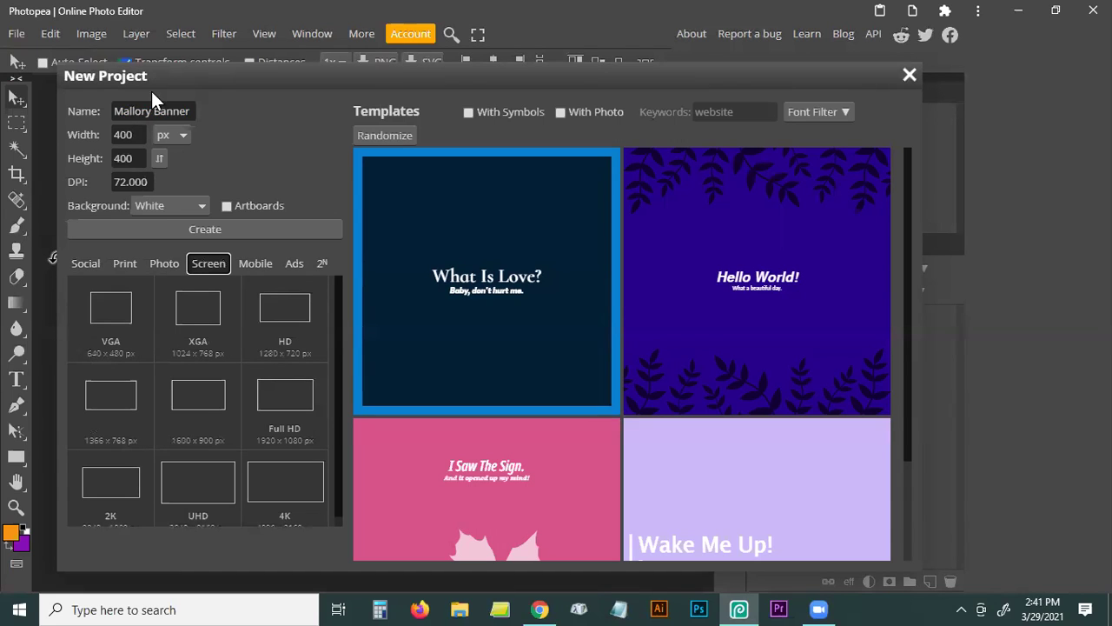
Keep Mallory Banner as the project name and choose pixels as the size unit.
click(191, 111)
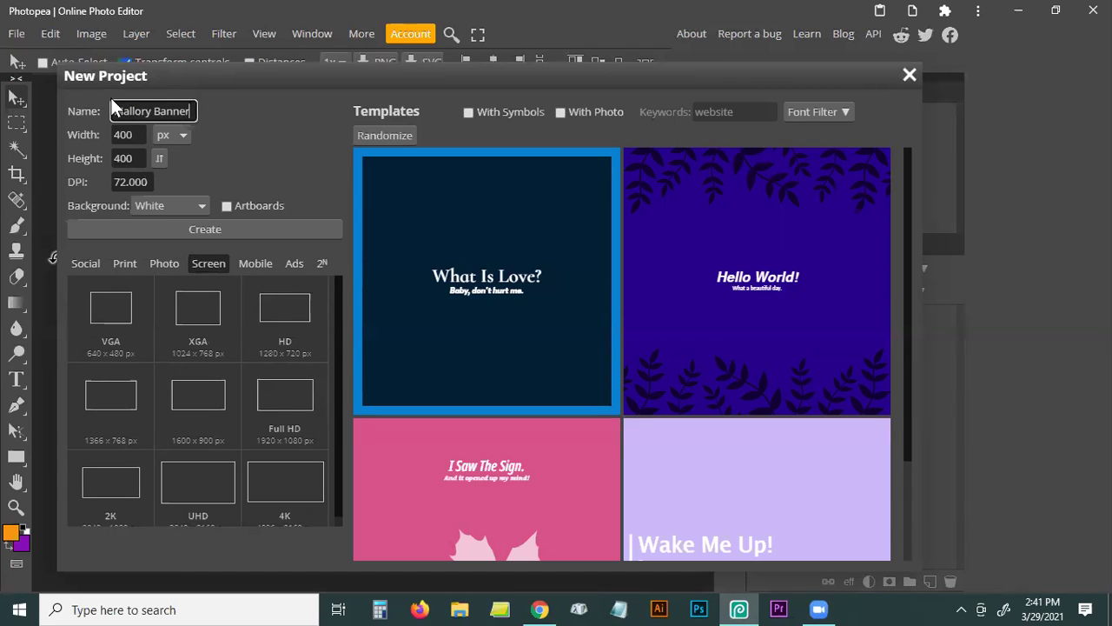
drag(113, 105, 225, 114)
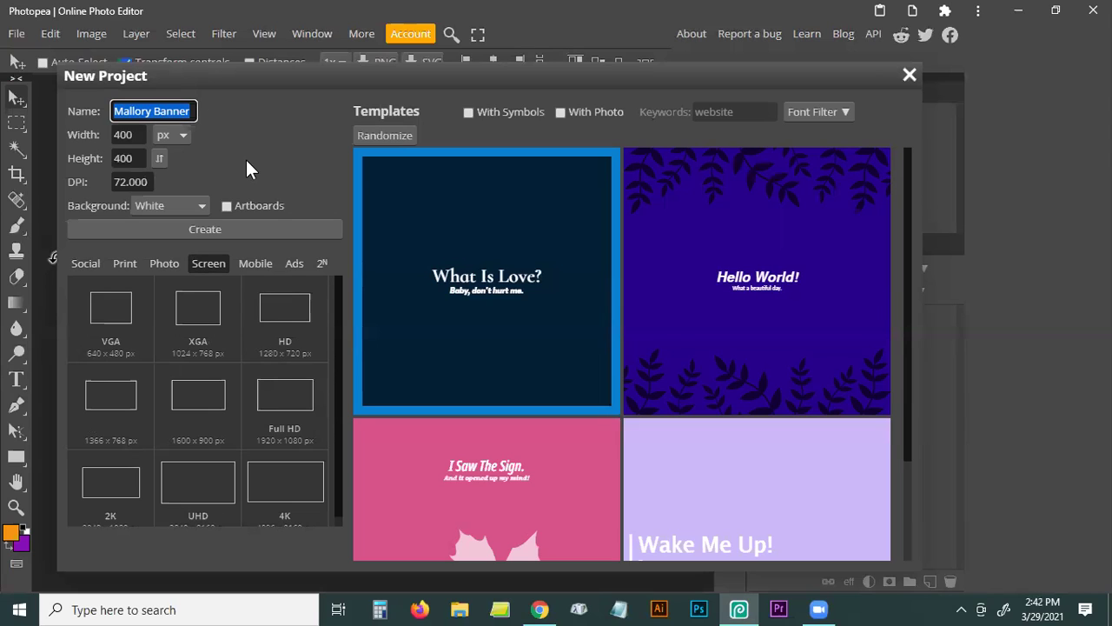
click(183, 134)
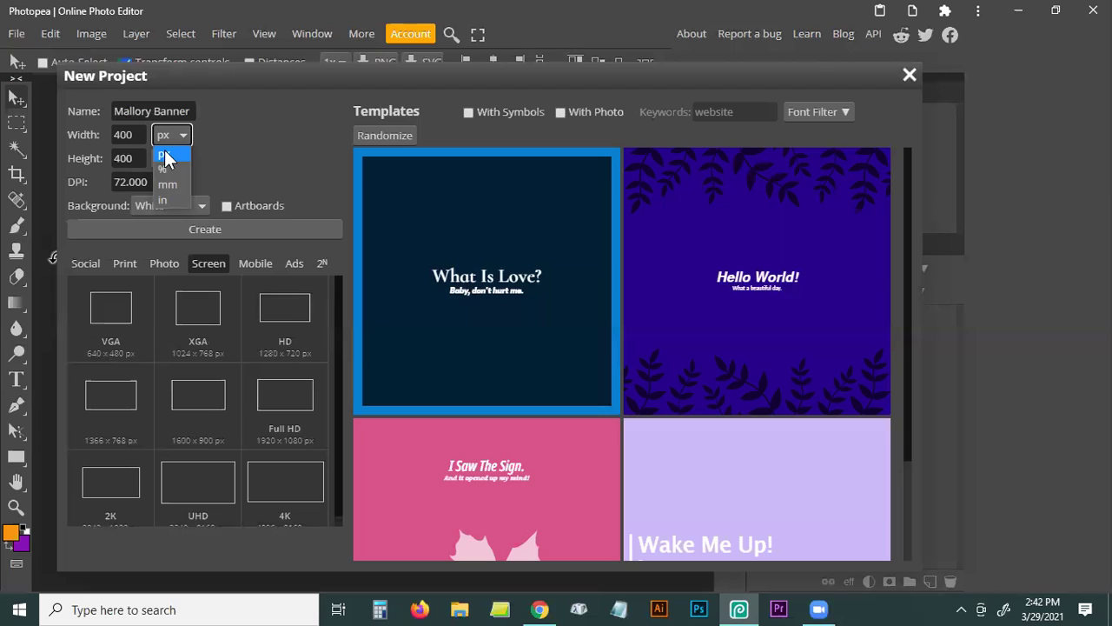
click(167, 156)
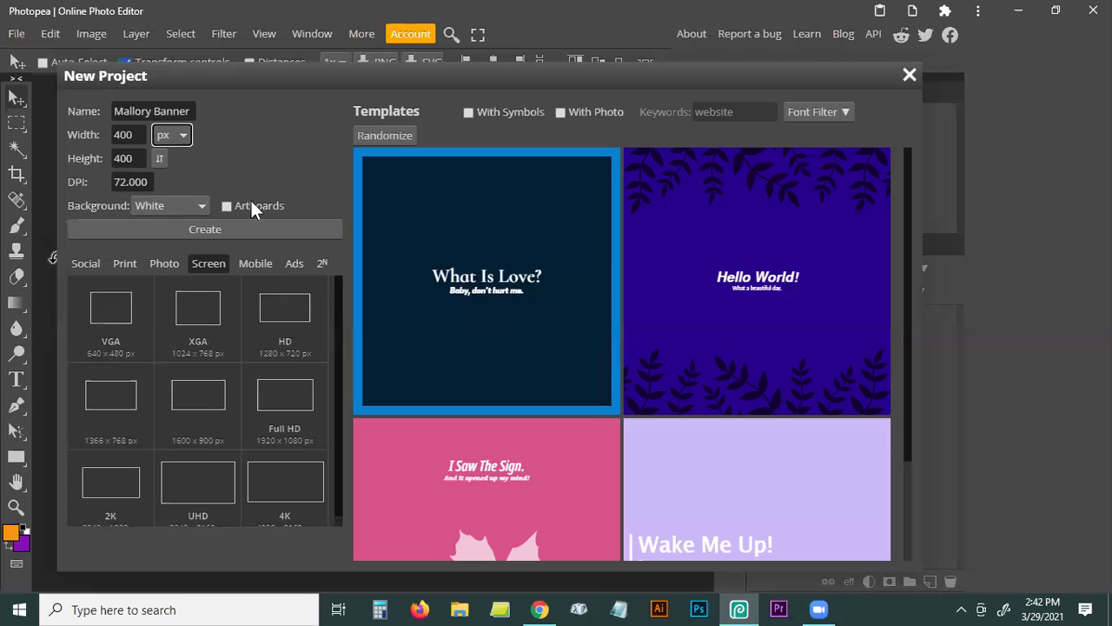
Set the width to 1350 px and the height to 200 px, and create the project.
click(138, 134)
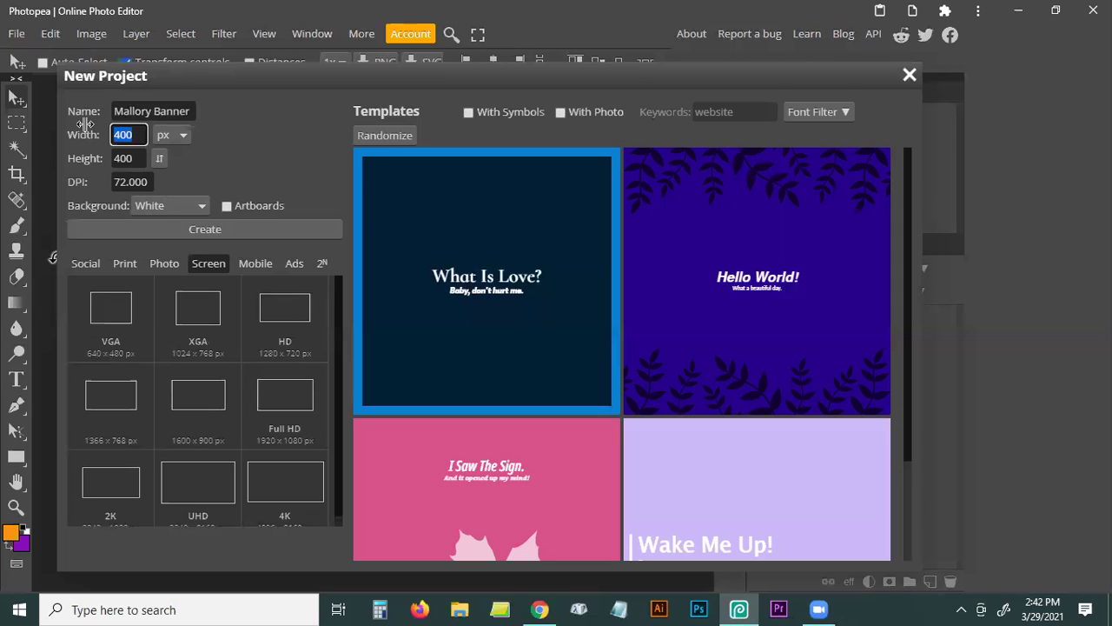
text(1)
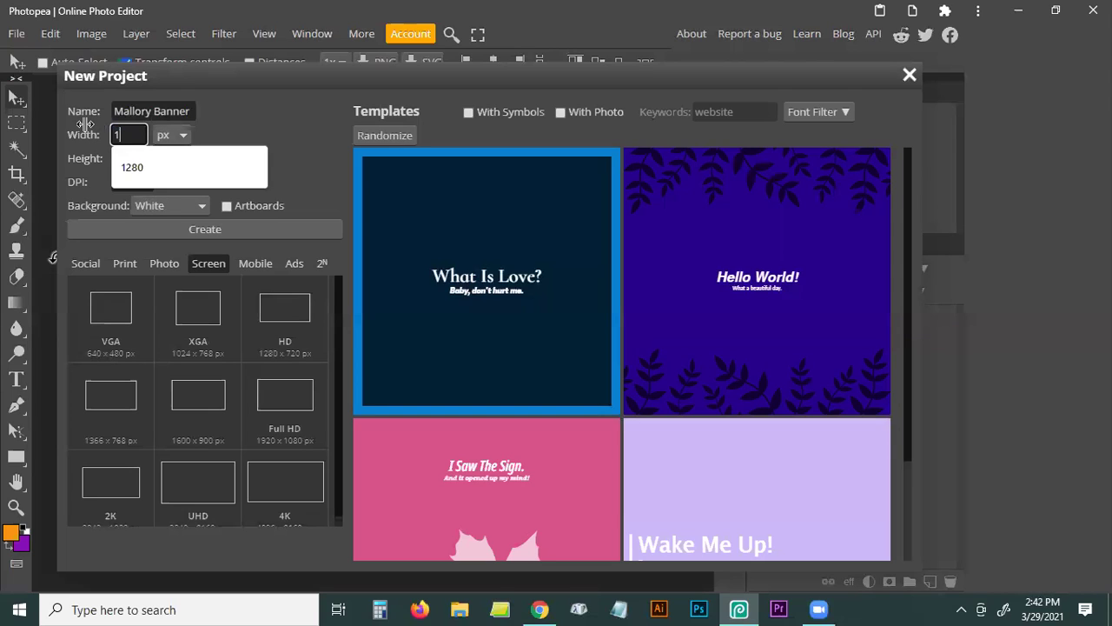
text(350)
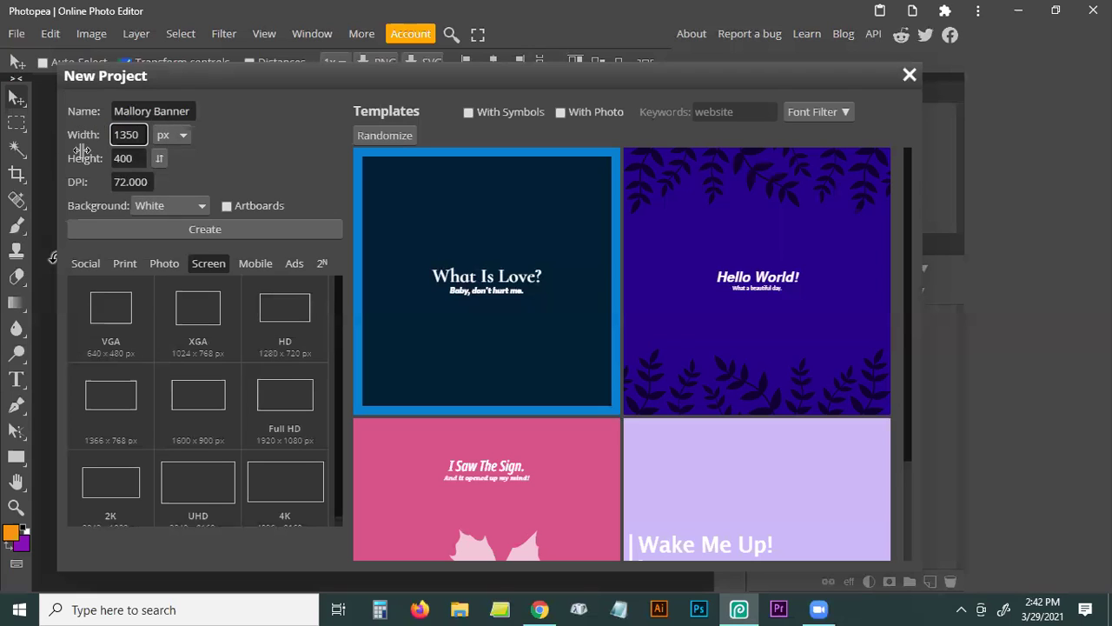
click(114, 157)
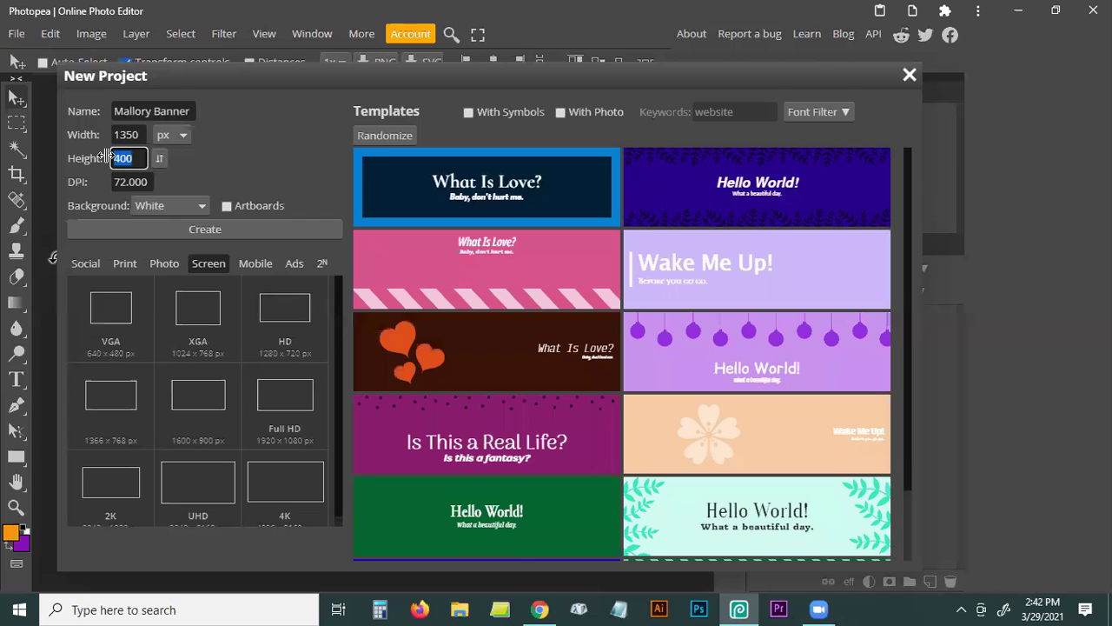
text(200)
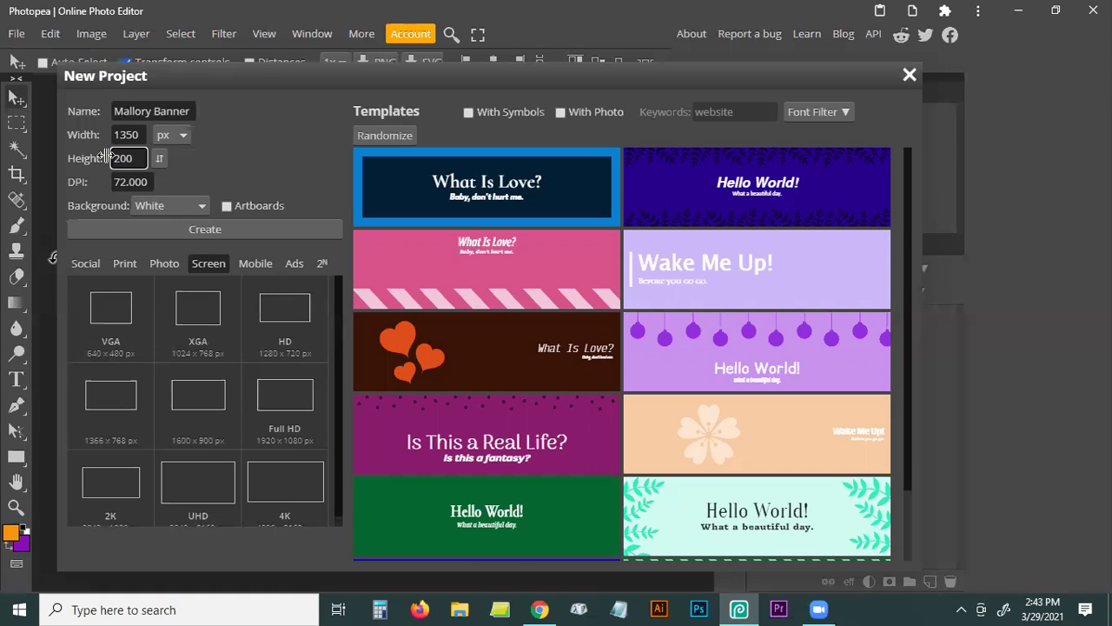
click(197, 231)
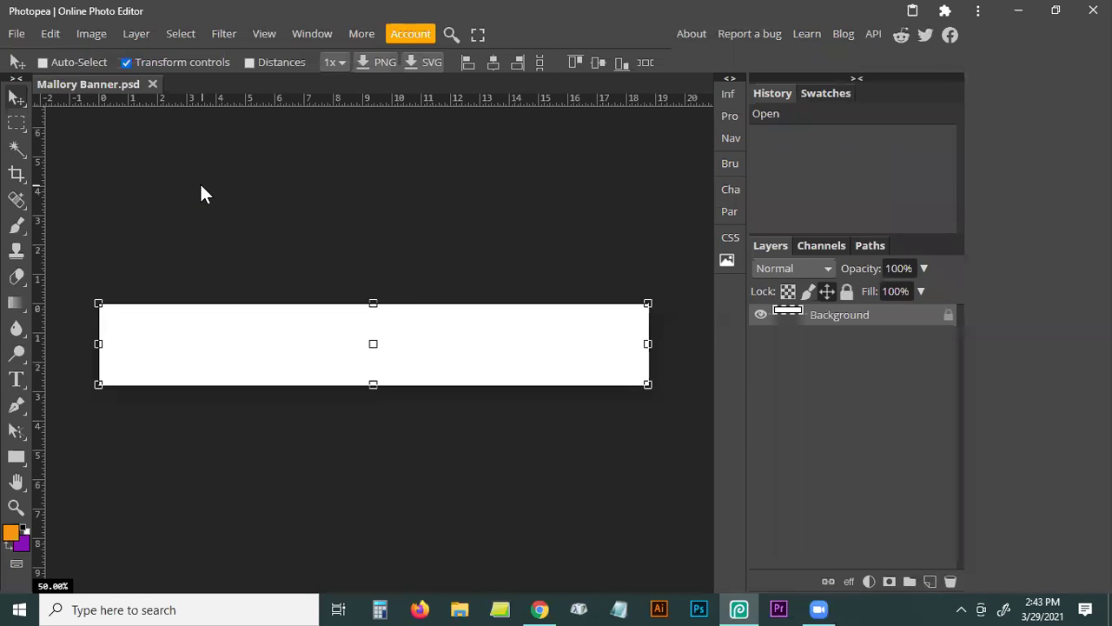
Turn the rulers off and back on around the banner canvas.
click(201, 186)
click(260, 35)
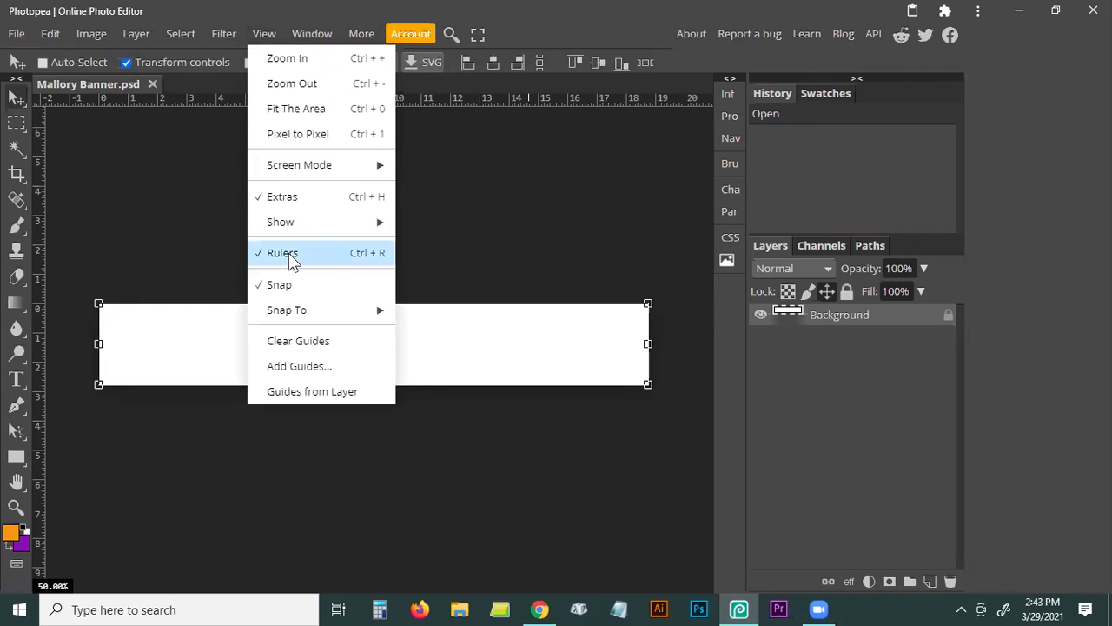
click(285, 253)
click(263, 35)
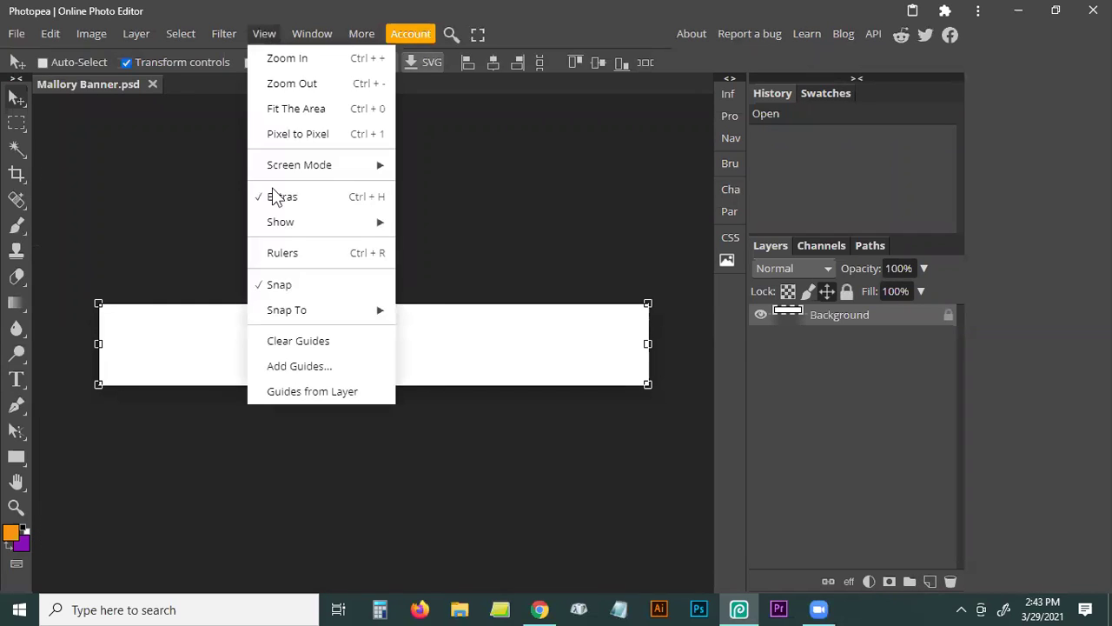
mouse_move(287, 224)
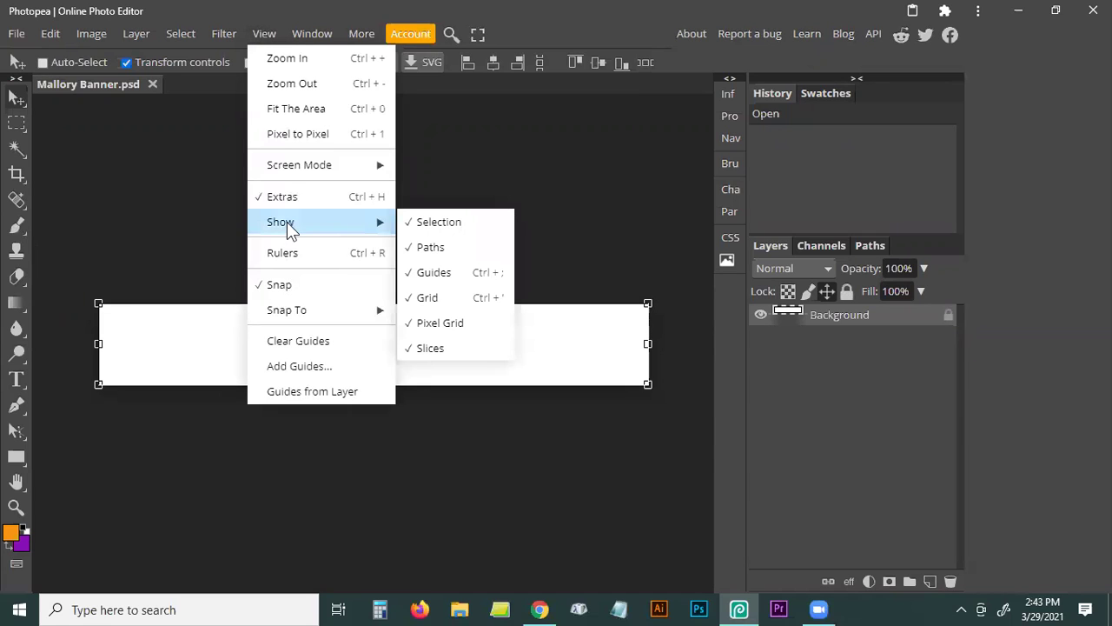
click(285, 252)
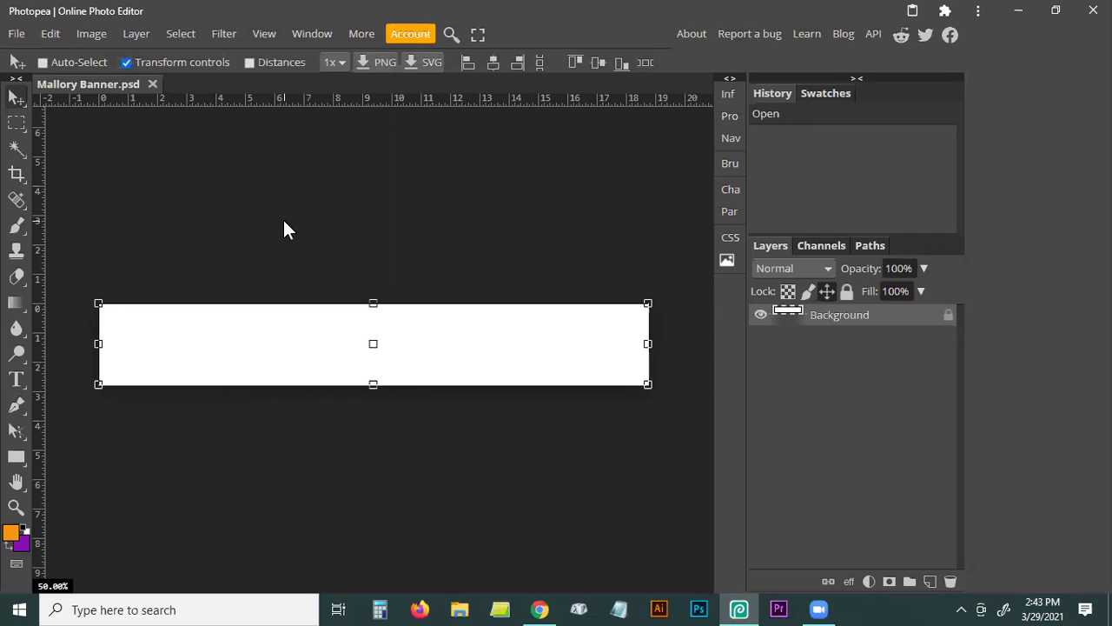
Turn the transform controls off and back on around the banner canvas.
scroll(287, 230, down, 2)
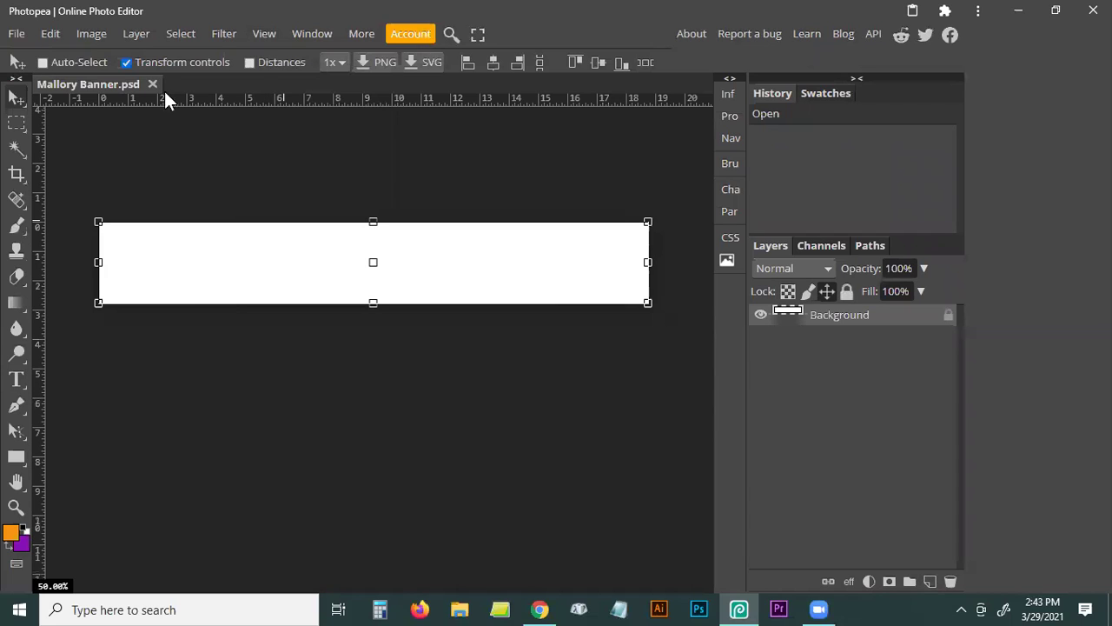
click(125, 63)
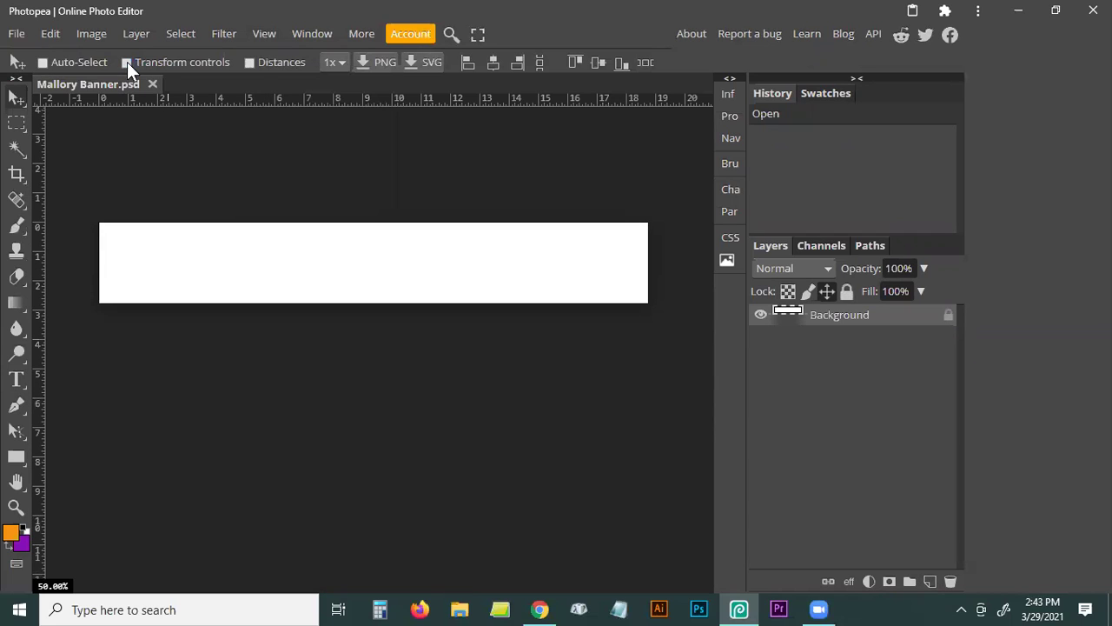
click(178, 61)
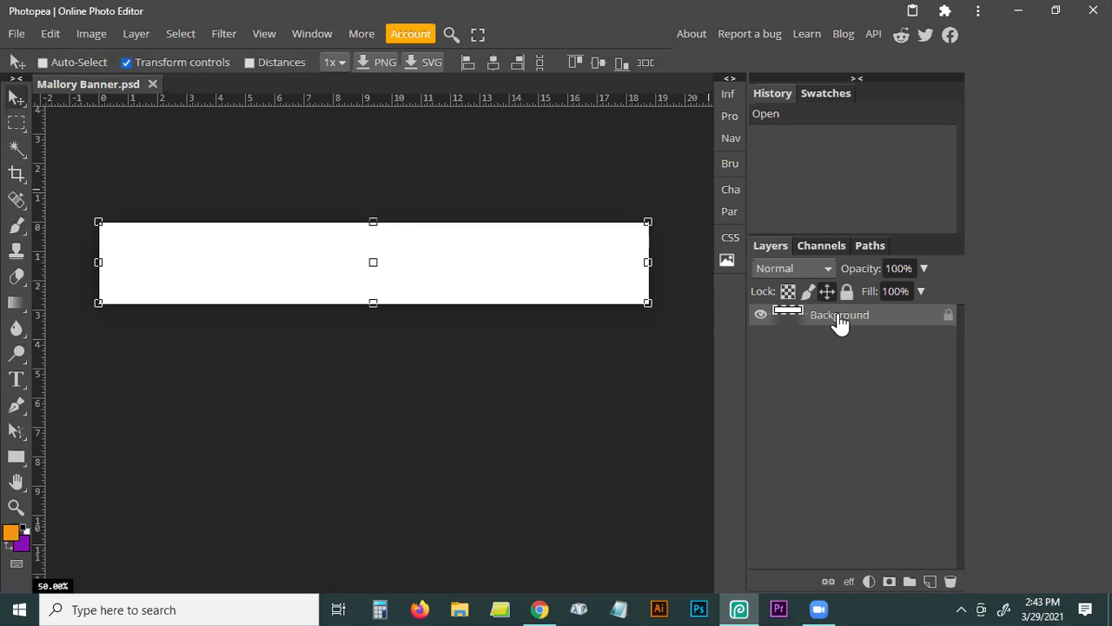
Unlock the Background layer, lock it fully once, and unlock it again.
click(949, 317)
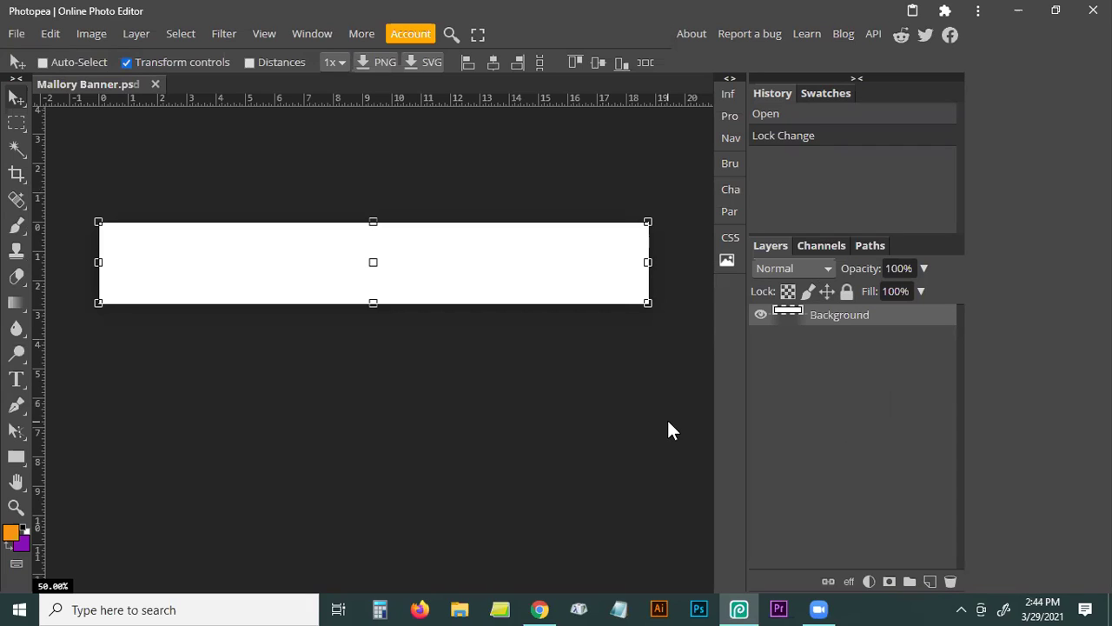
click(847, 292)
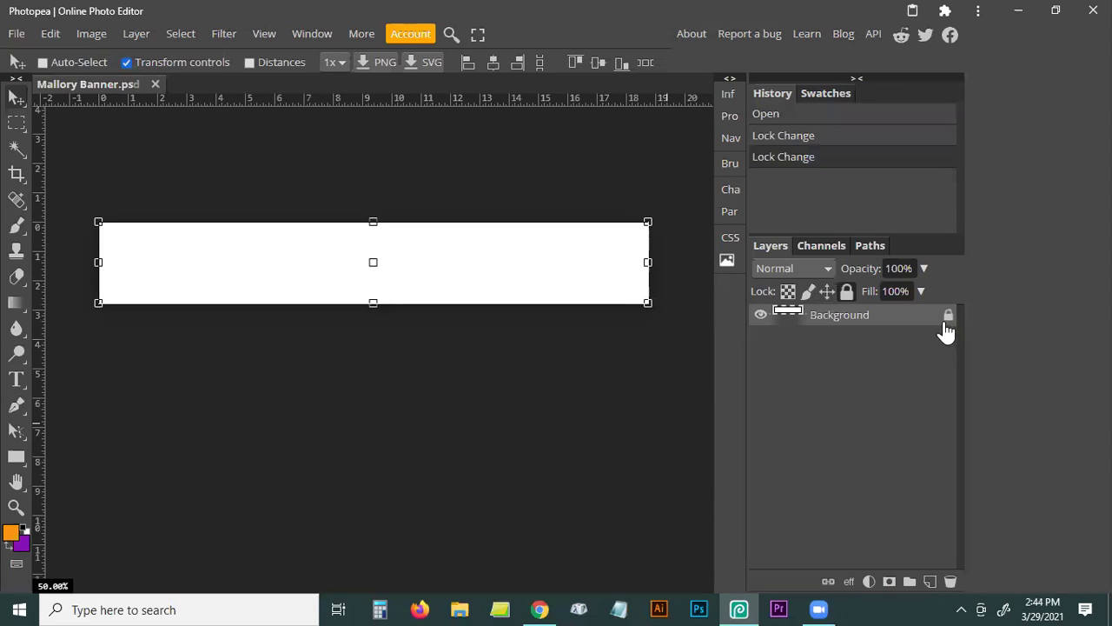
click(946, 325)
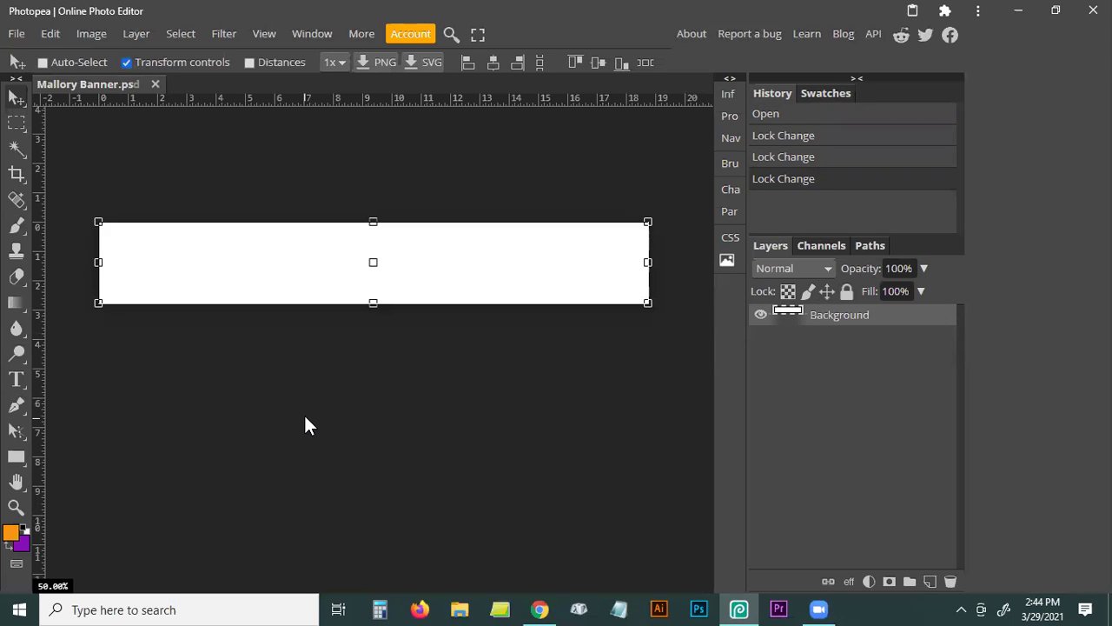
Reset the foreground and background colours to default and select the orange hex code ff8101 in the Google Docs colour palette in Chrome.
click(25, 526)
click(14, 534)
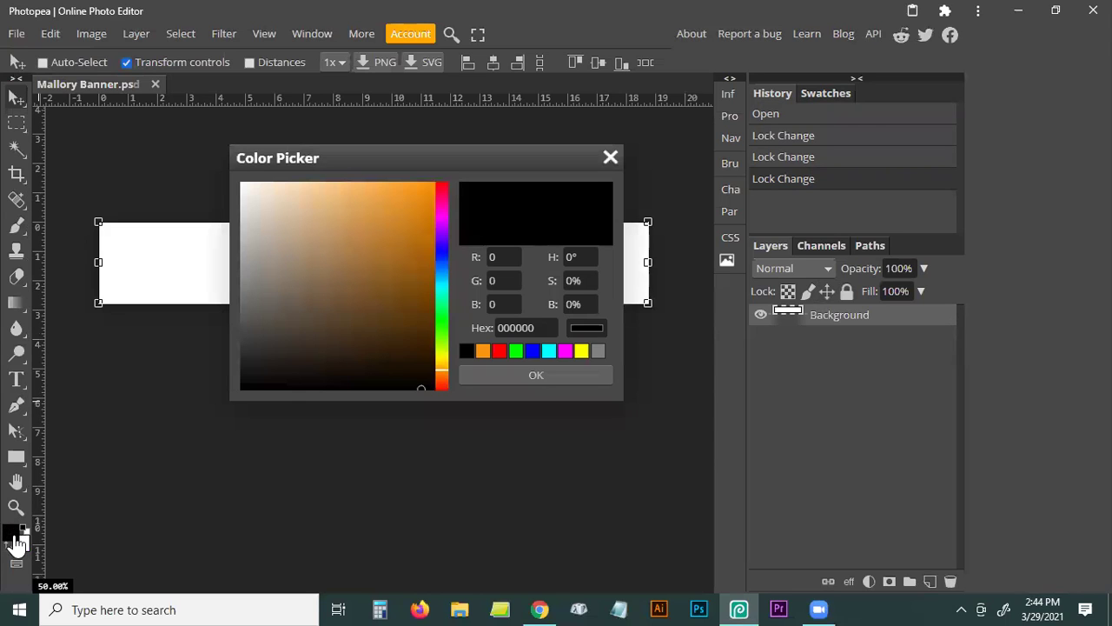
click(540, 609)
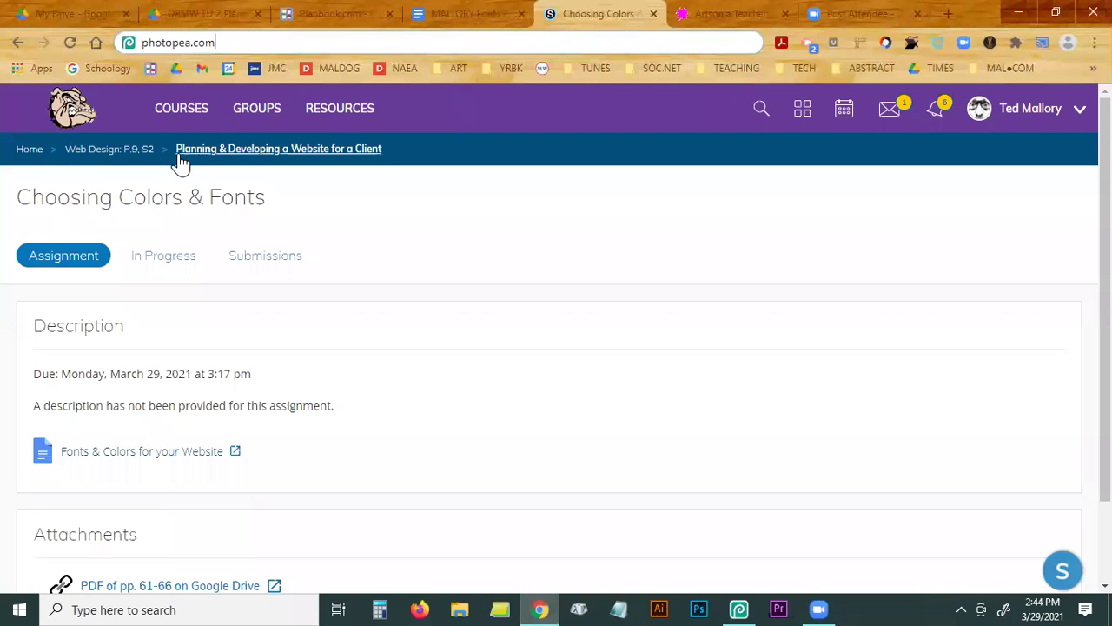
click(461, 15)
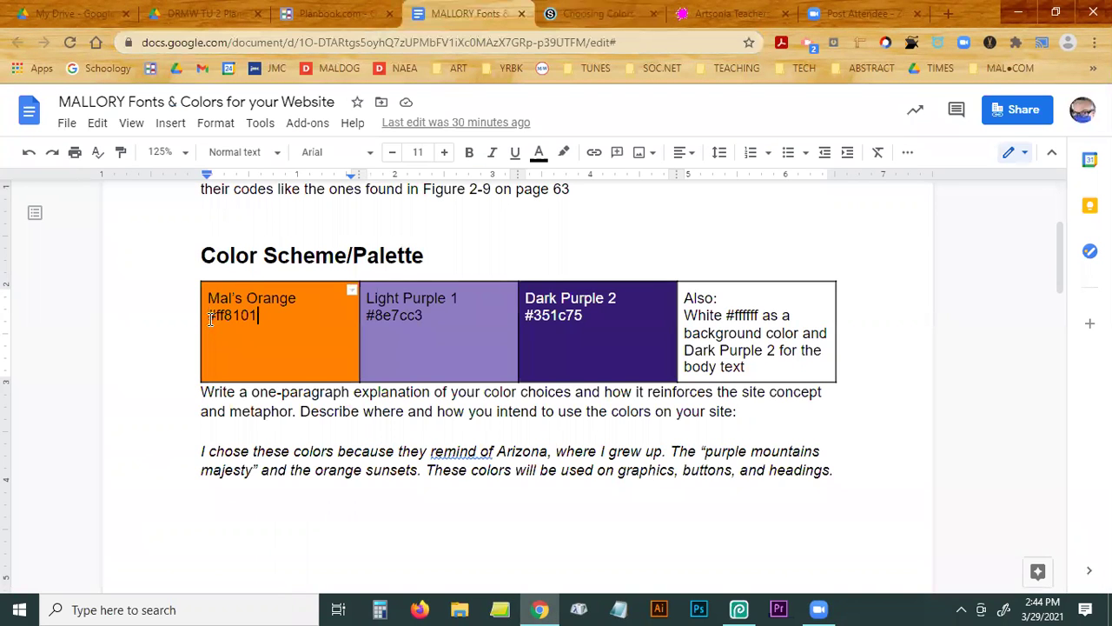
double_click(214, 317)
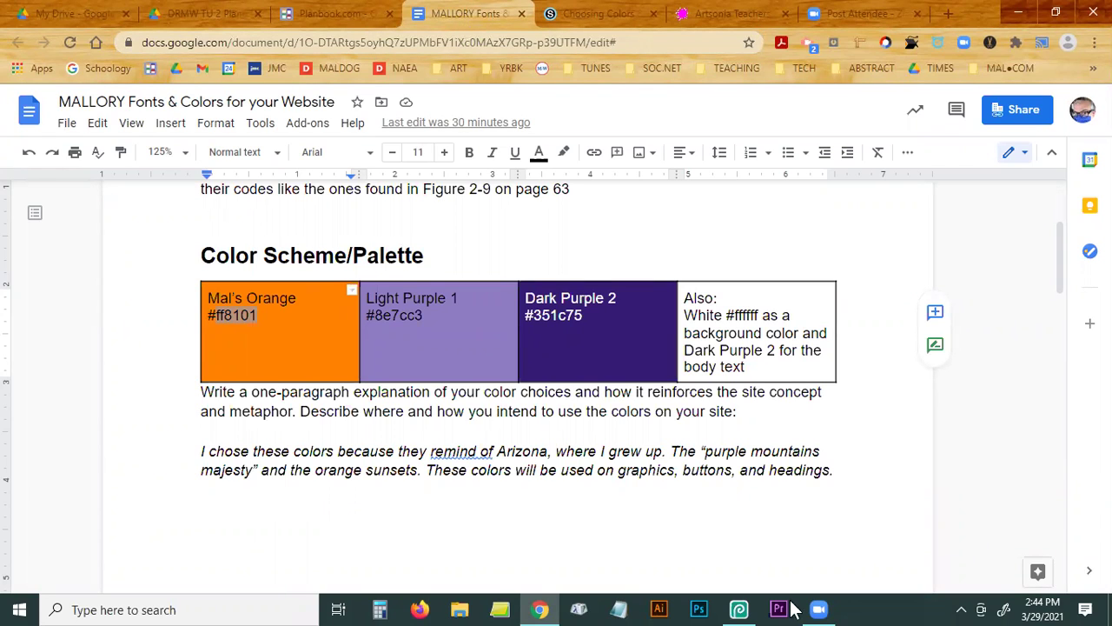
Return to Photopea and set the foreground colour to hex ff8101.
click(740, 609)
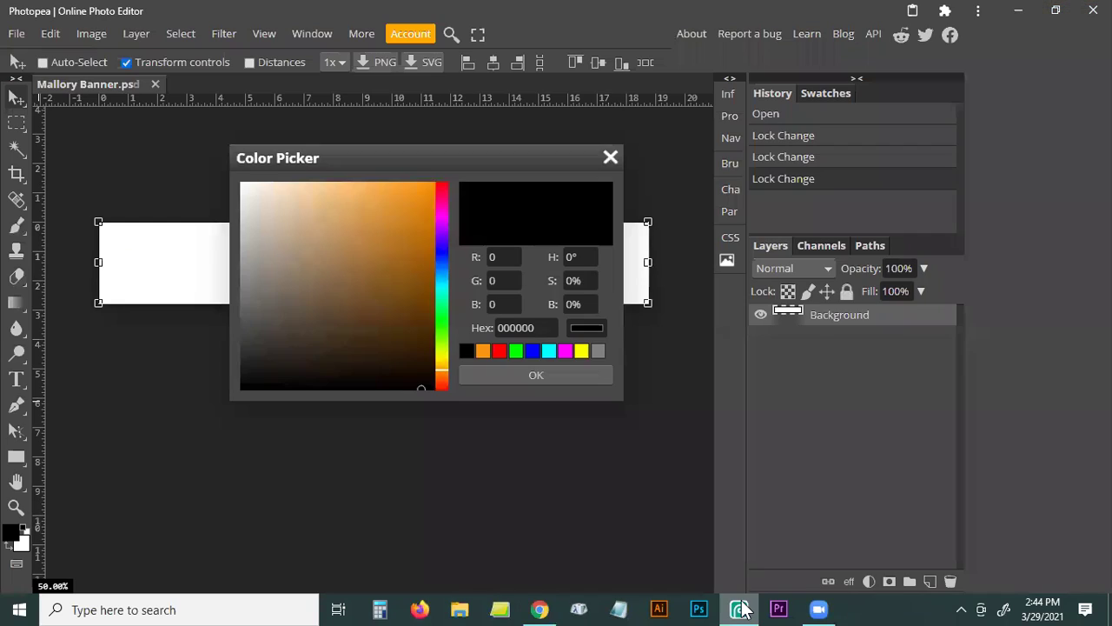
drag(541, 330, 483, 327)
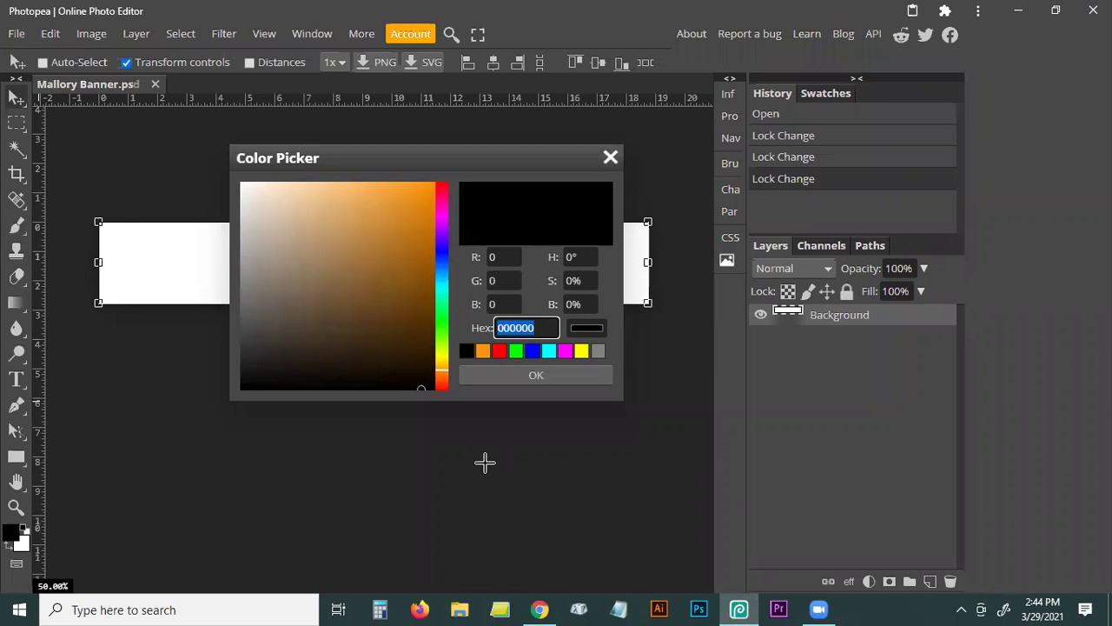
text(ff8101)
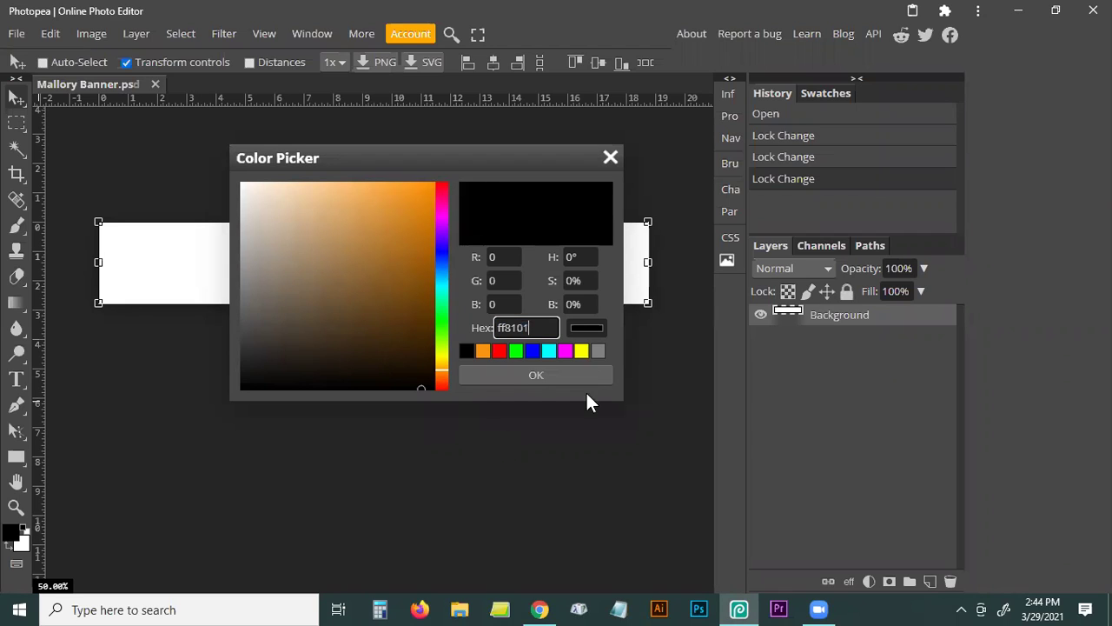
click(535, 376)
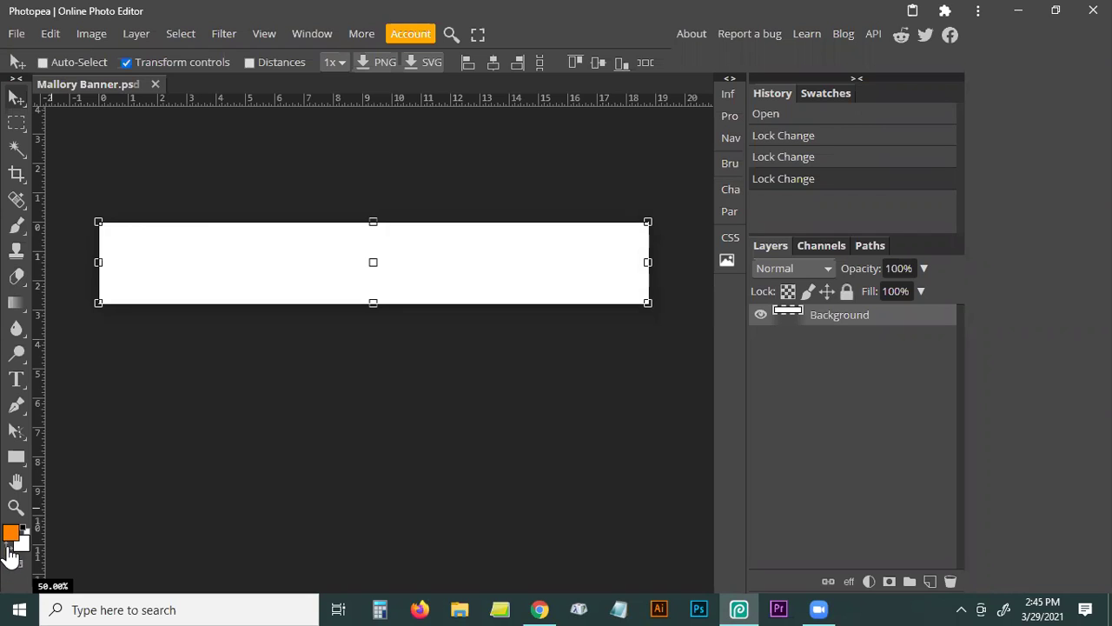
Swap the foreground and background colours and copy the Light Purple 1 code 8e7cc3 from the Google Docs palette in Chrome.
key(x)
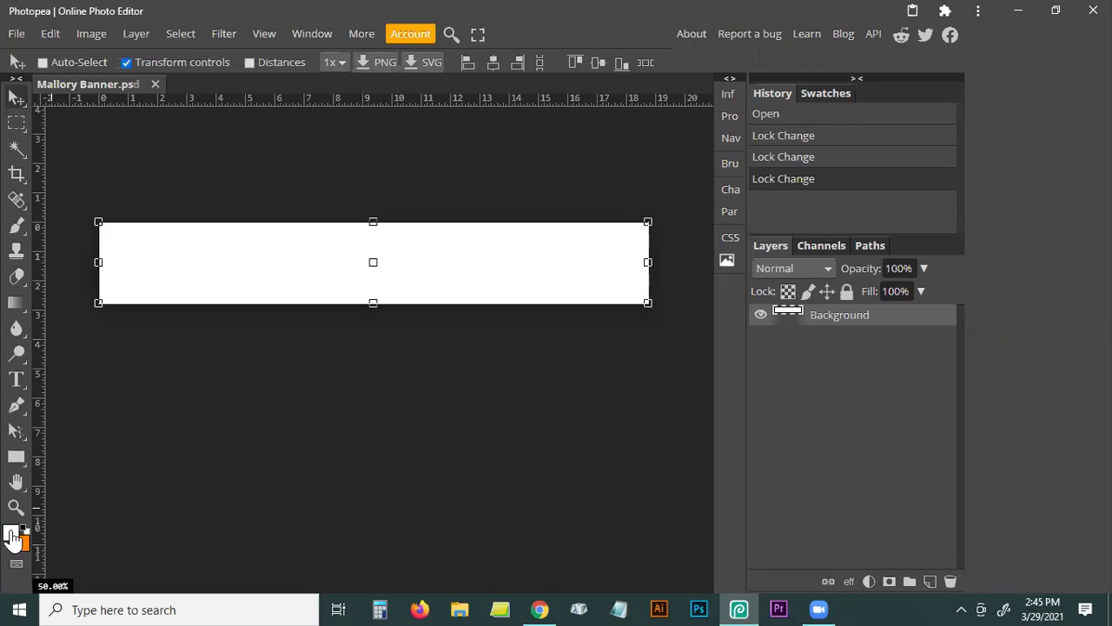
click(13, 536)
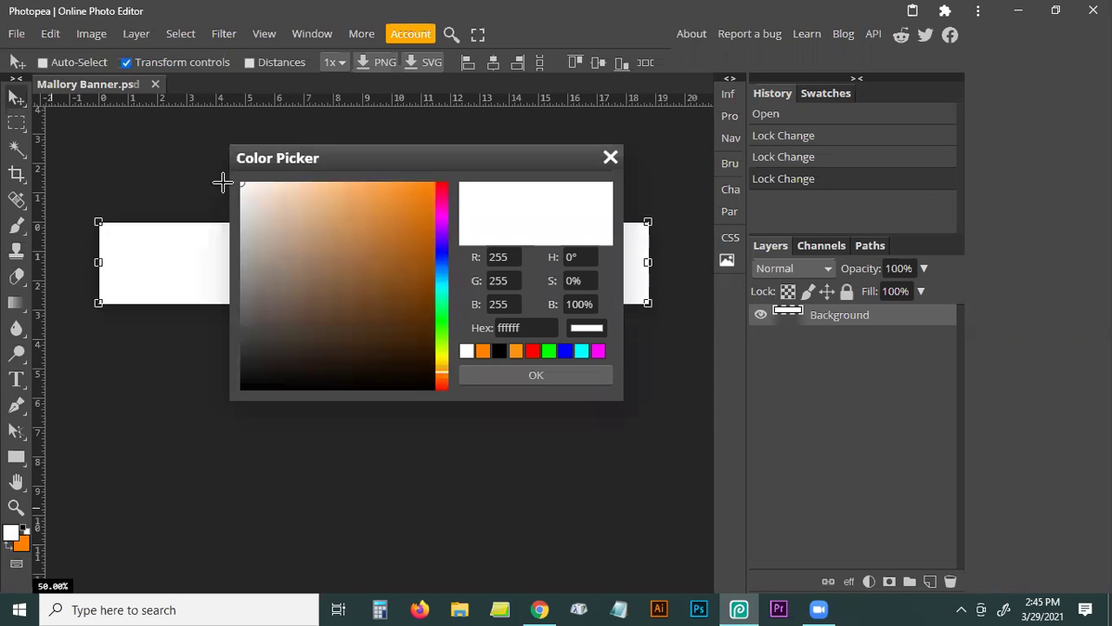
click(540, 609)
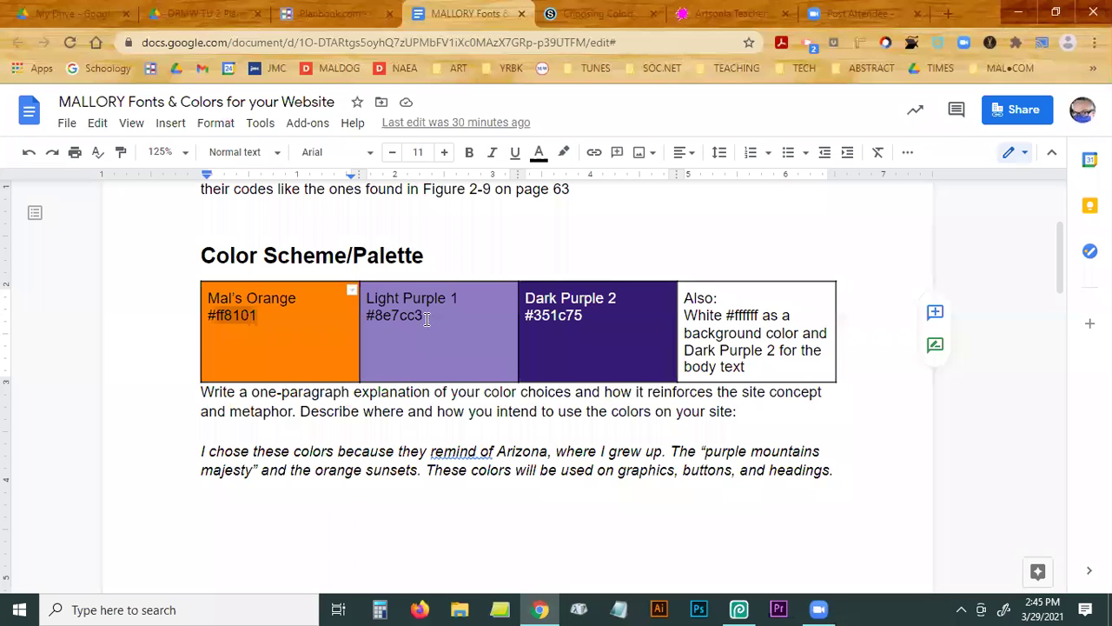
drag(425, 315, 376, 316)
key(ctrl+c)
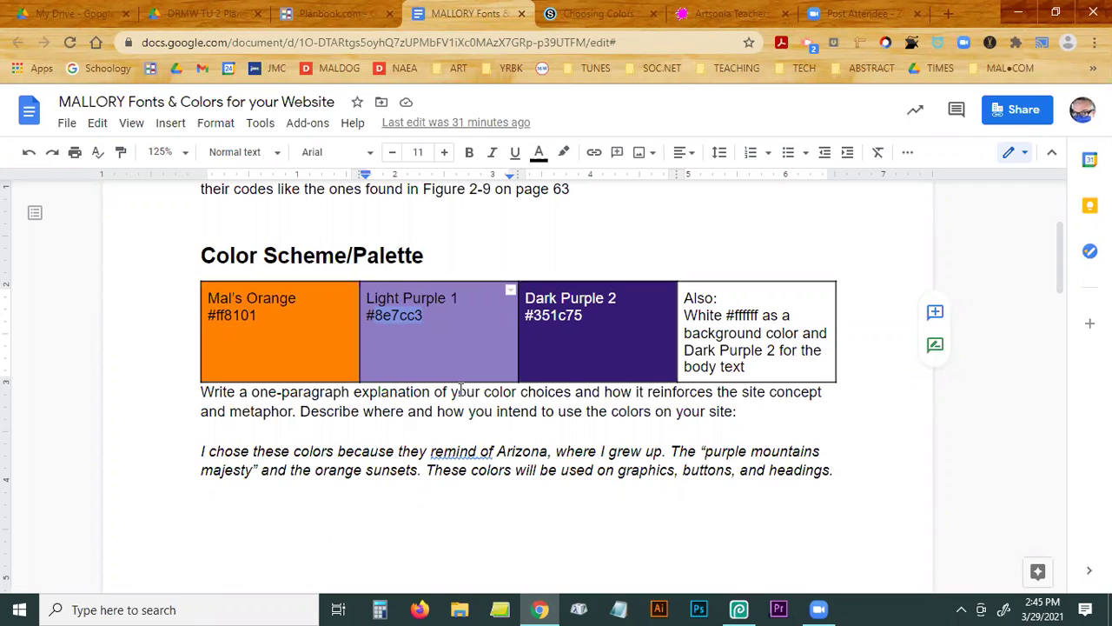
Return to Photopea and set the foreground colour to hex 8e7cc3.
click(748, 610)
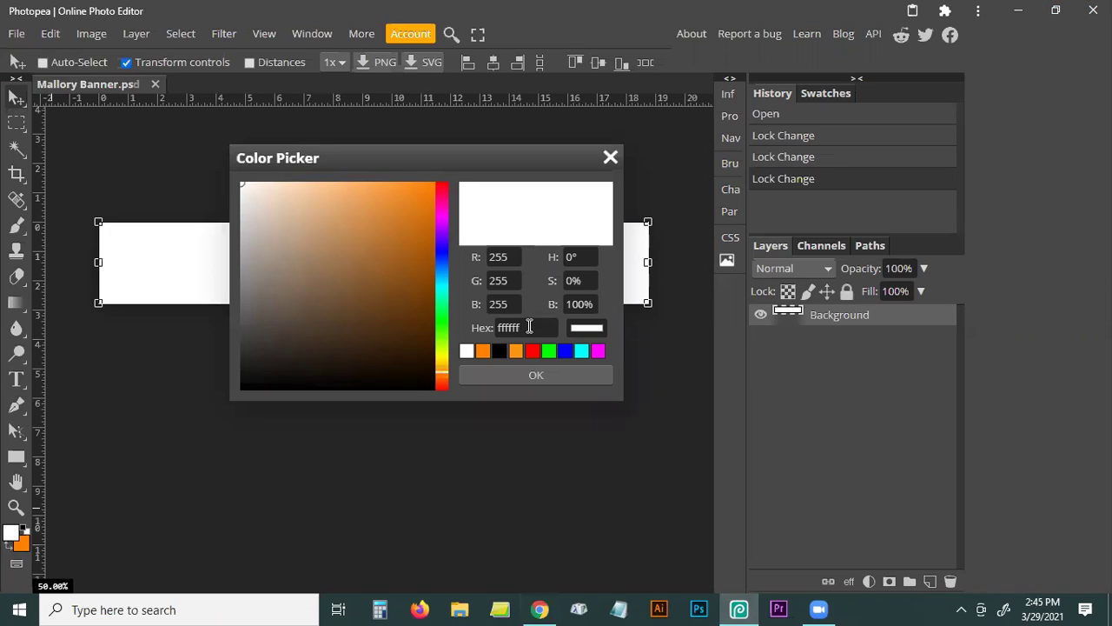
drag(533, 328, 480, 328)
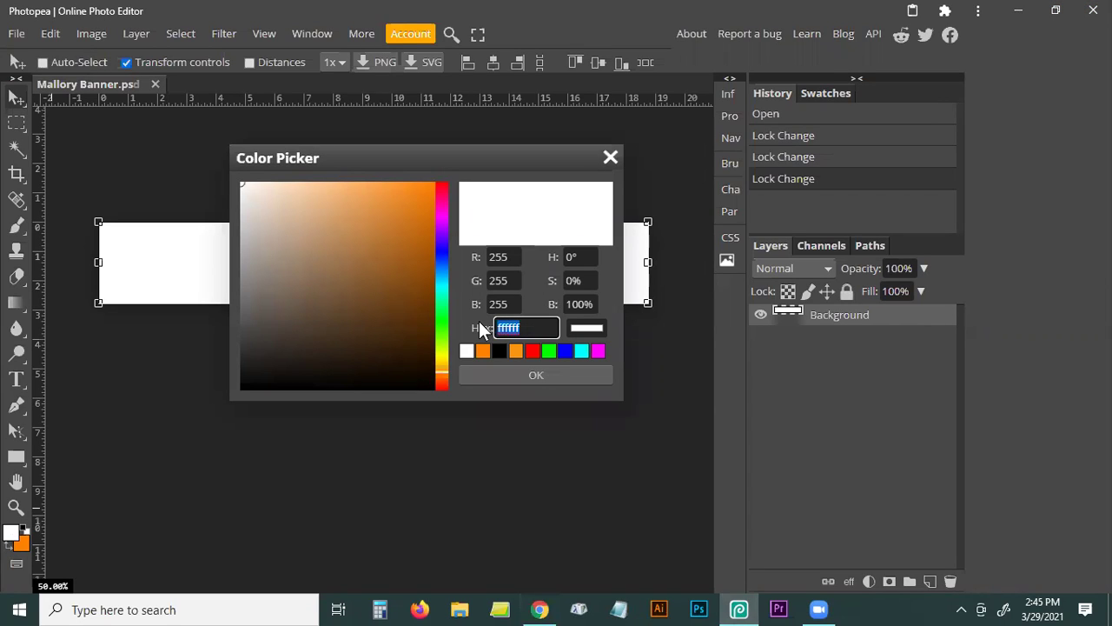
key(ctrl+v)
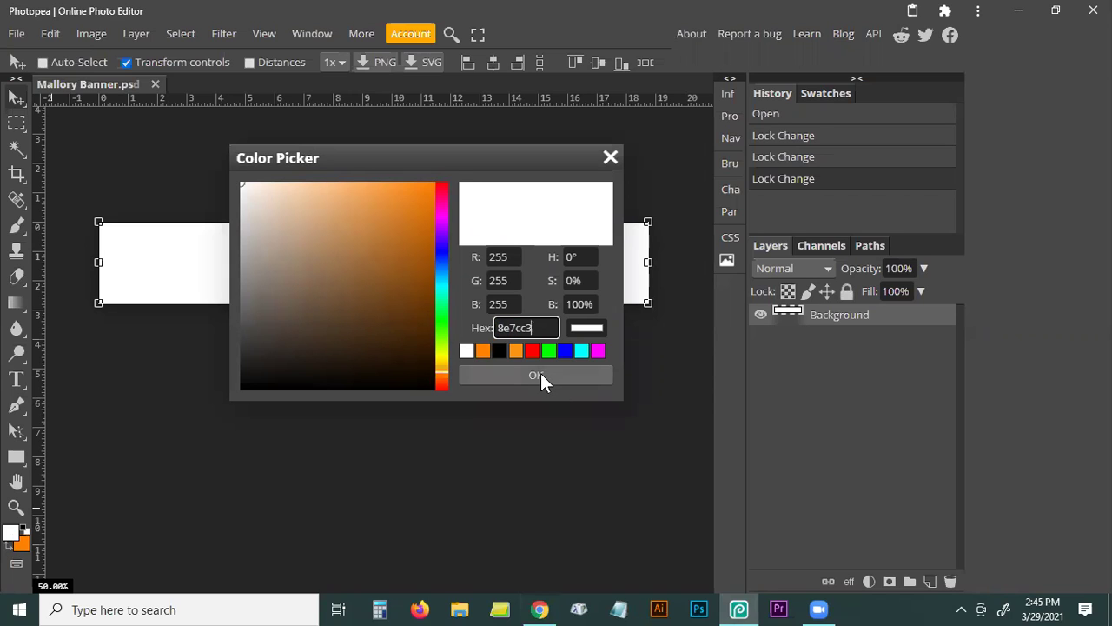
click(541, 375)
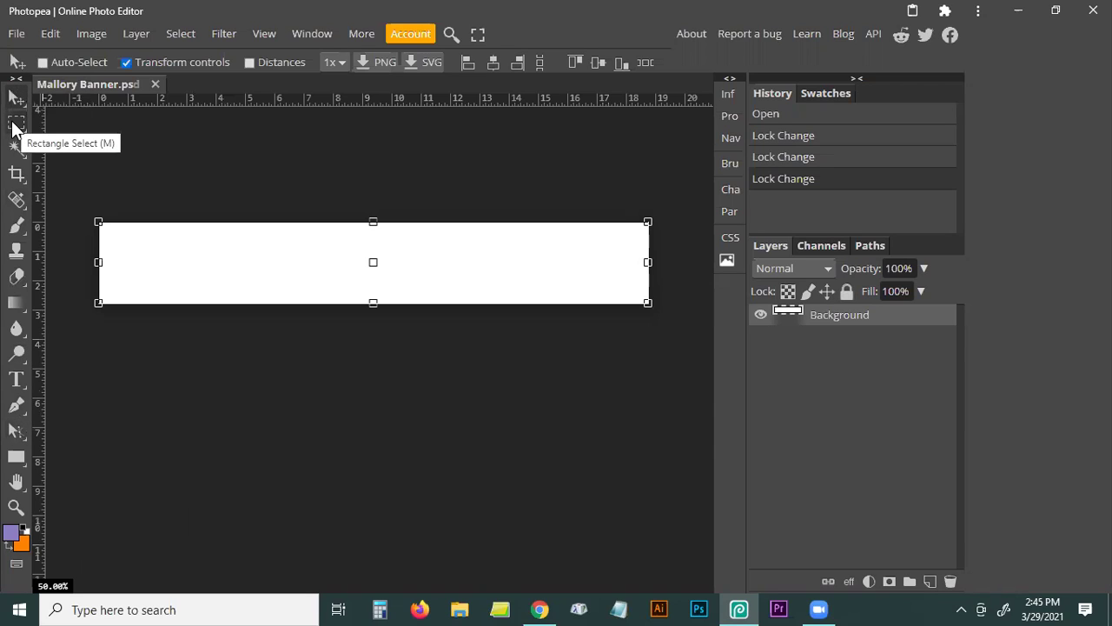
Look through the Crop tool group and choose the Gradient tool.
right_click(18, 176)
click(17, 176)
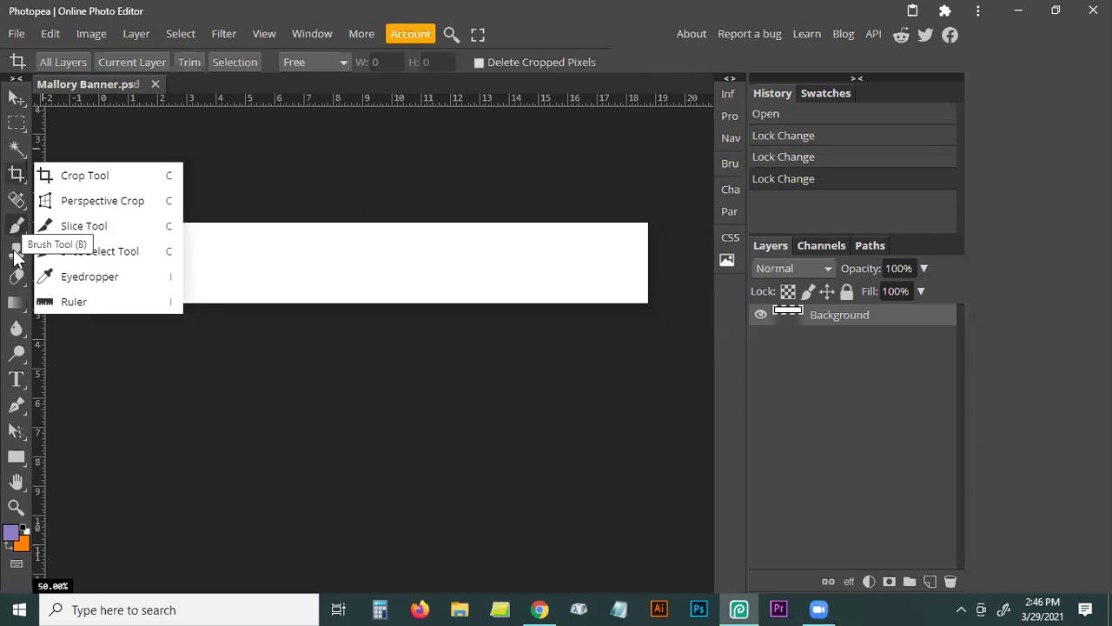
right_click(18, 306)
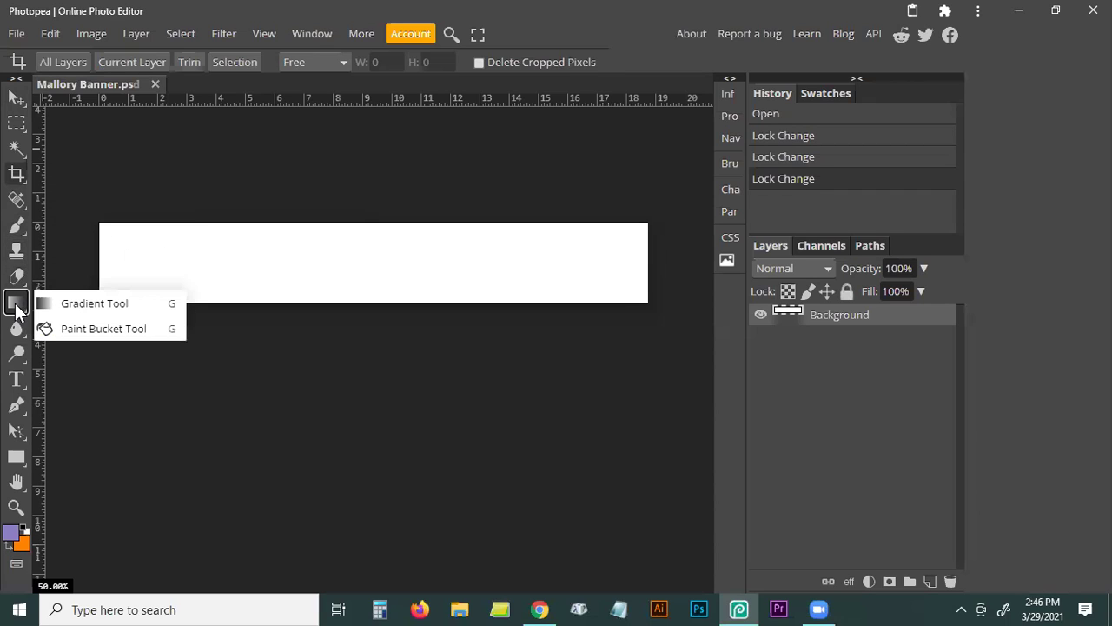
click(78, 311)
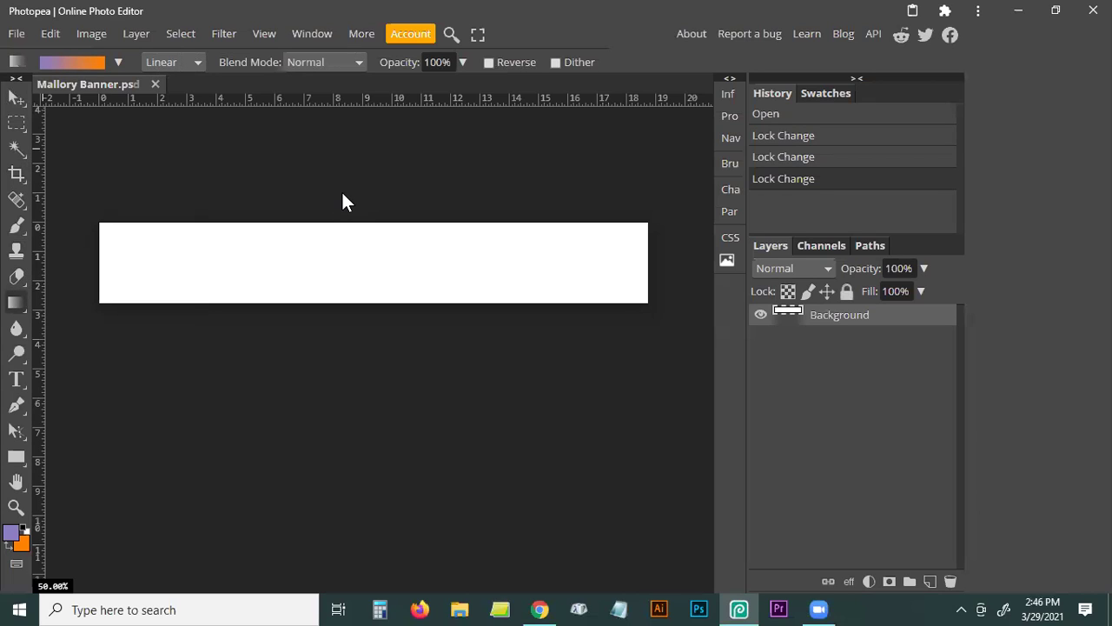
Apply a vertical linear purple-to-orange gradient to the Background layer, redrawing it from the banner's upper edge to its lower edge.
right_click(18, 300)
click(88, 298)
drag(343, 198, 343, 304)
drag(344, 302, 343, 302)
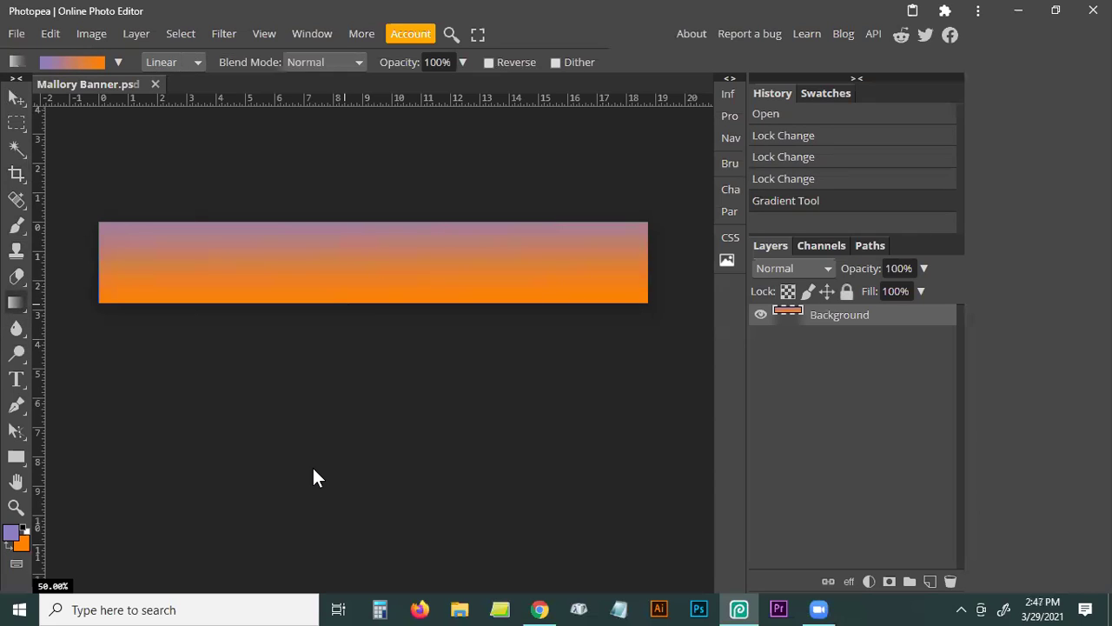
drag(329, 222, 329, 304)
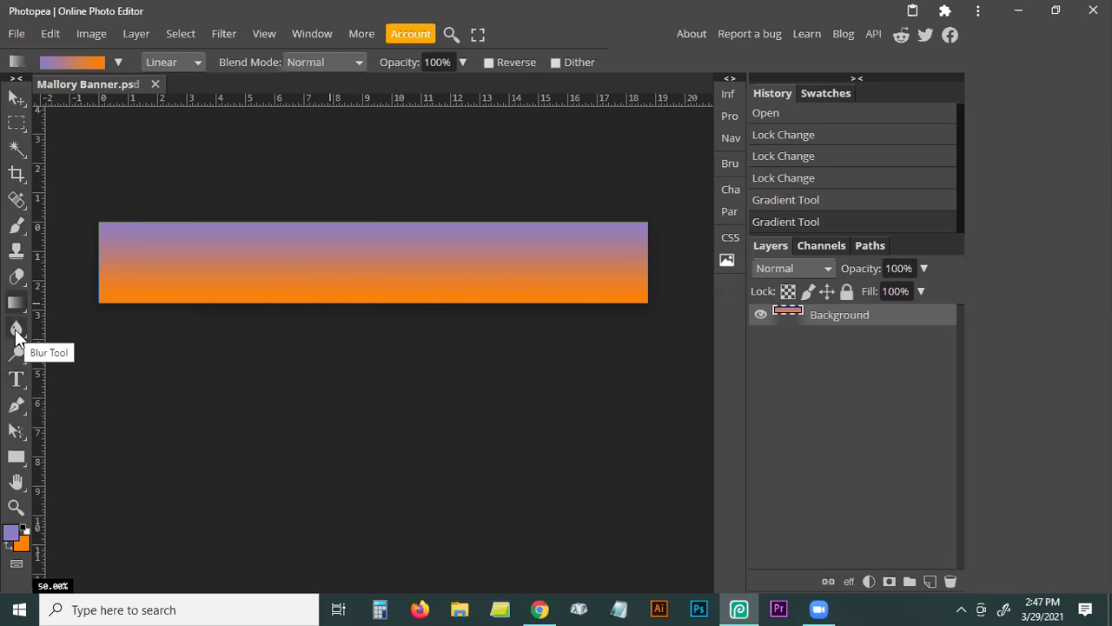
Choose the Type tool and set the text colour to green, hex 5cc44c.
click(18, 385)
click(94, 391)
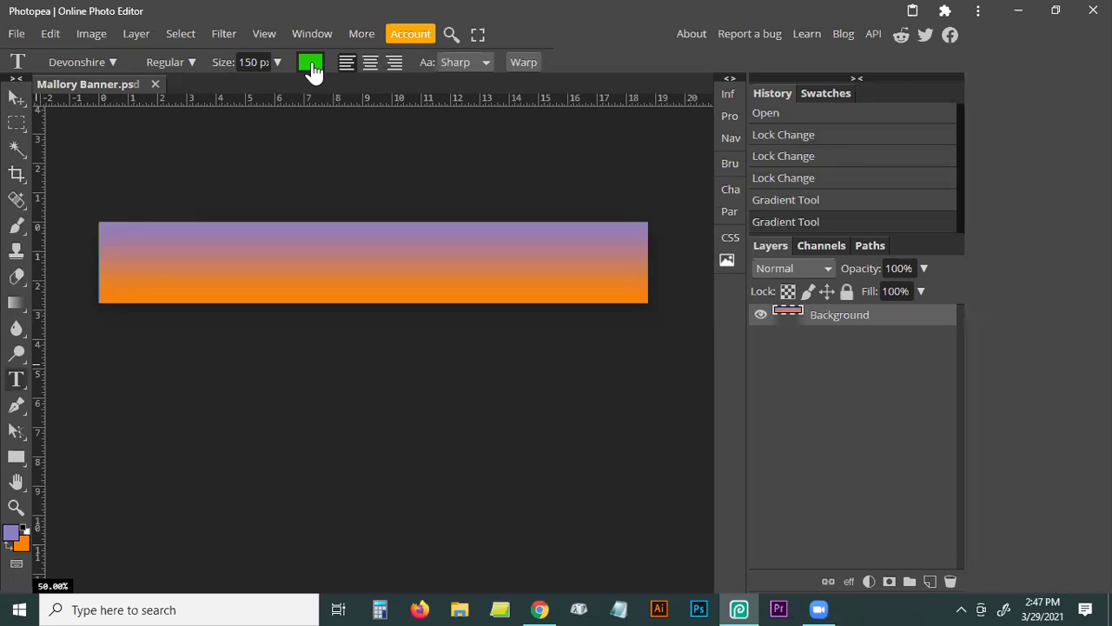
double_click(249, 61)
click(311, 62)
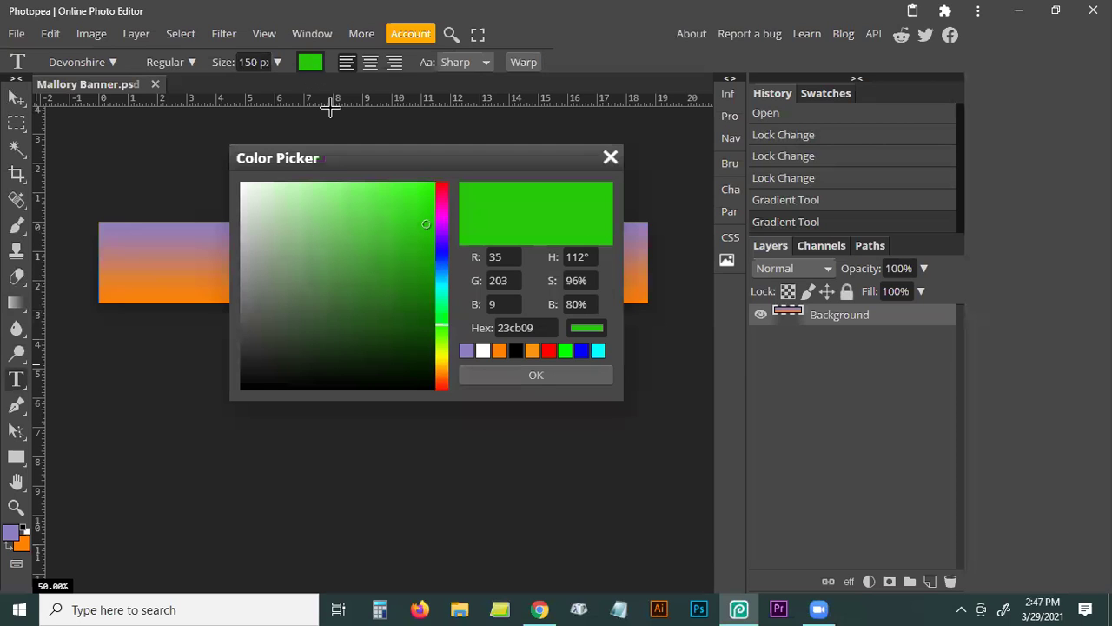
click(358, 231)
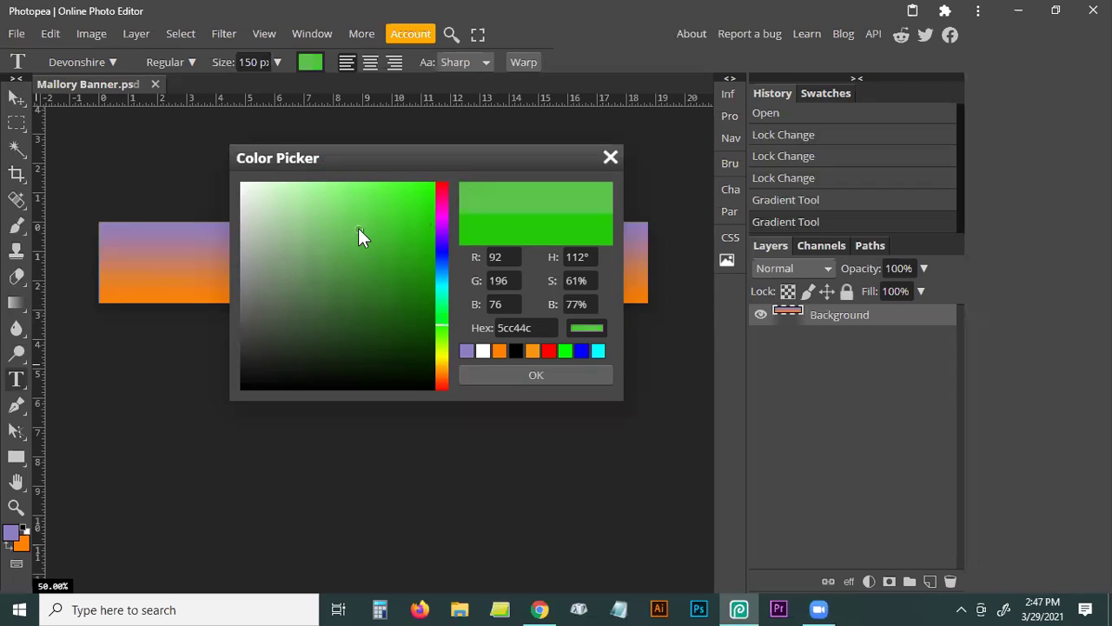
click(532, 376)
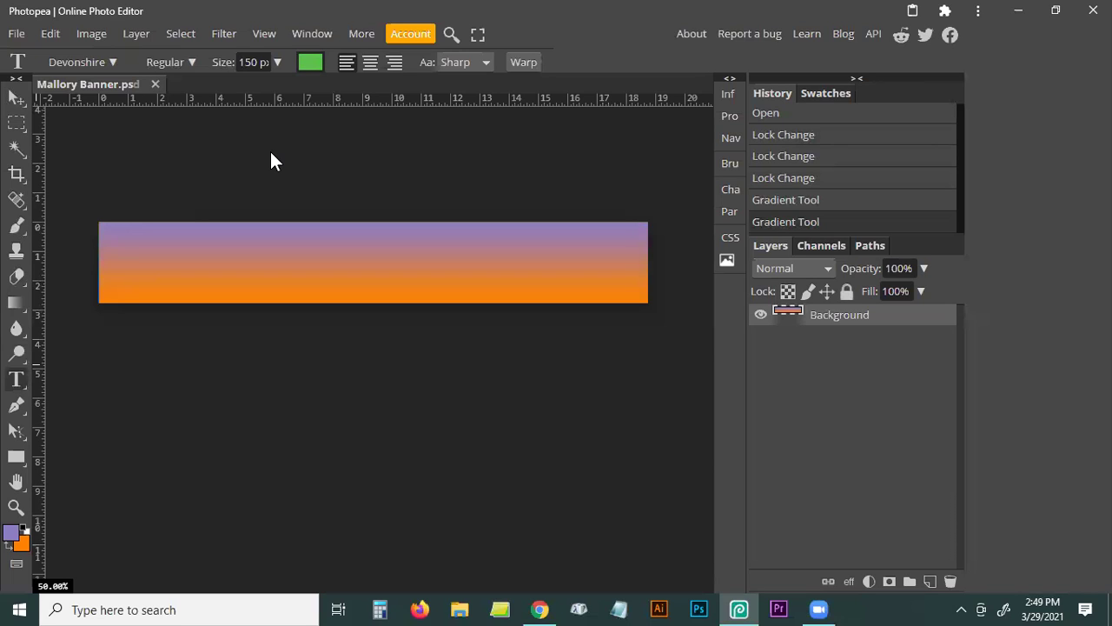
click(263, 37)
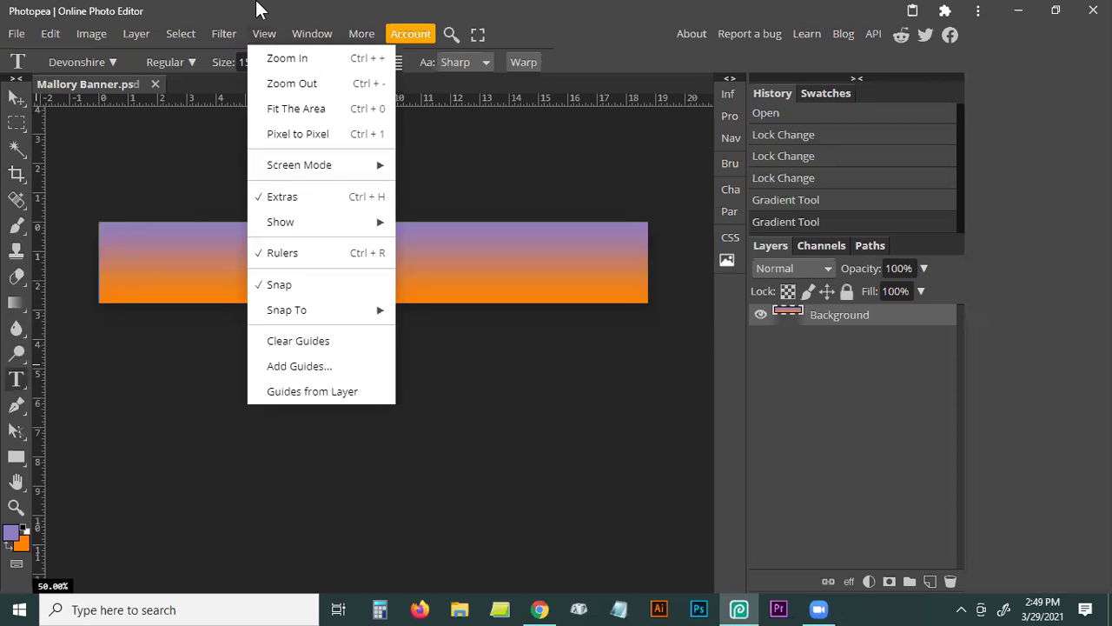
click(149, 135)
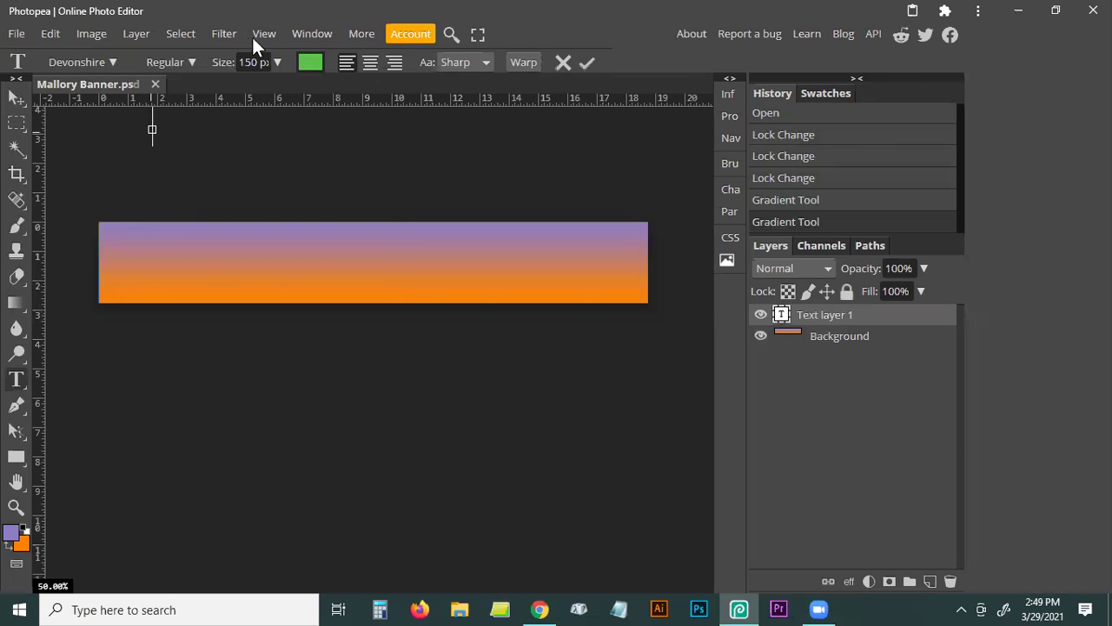
click(17, 383)
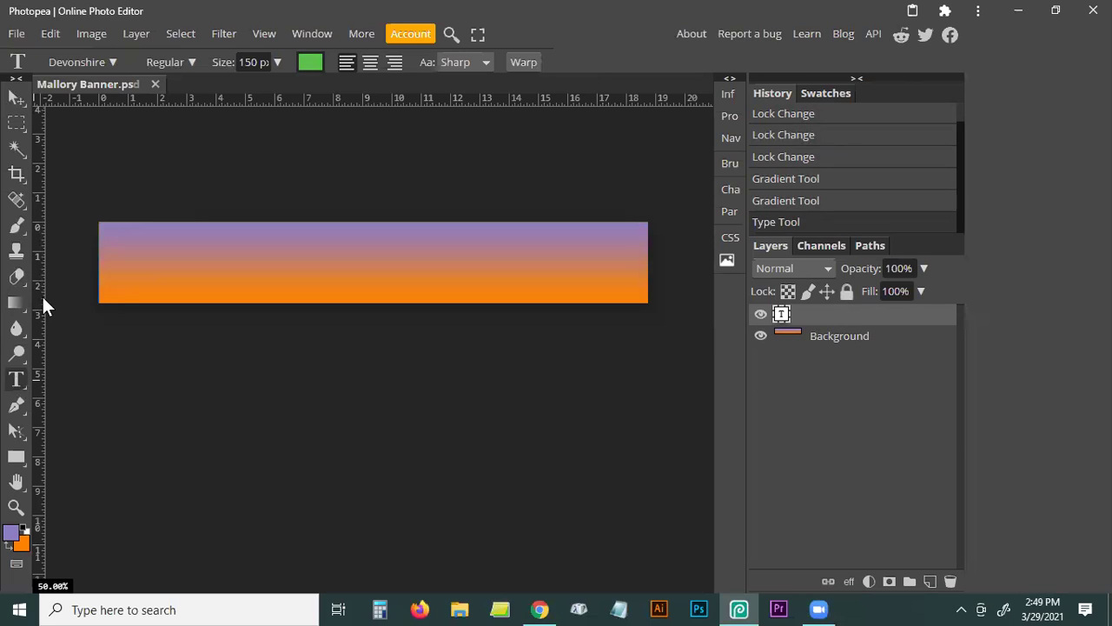
click(248, 61)
click(249, 61)
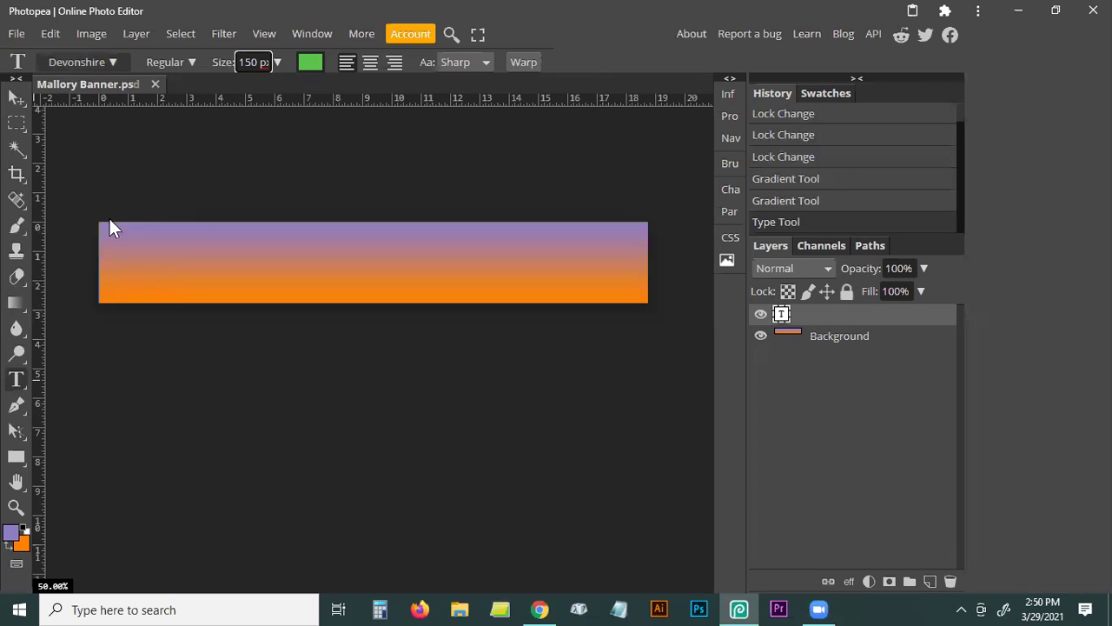
drag(110, 227, 118, 270)
drag(470, 305, 629, 297)
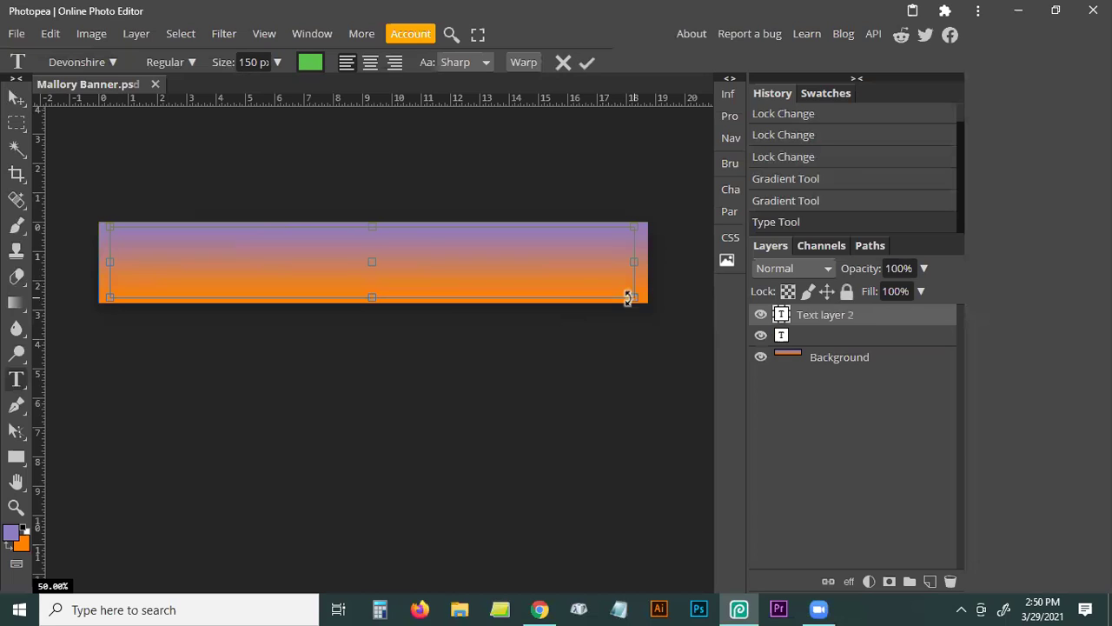
Delete both empty text layers so that only the Background layer is left.
drag(902, 332, 954, 474)
drag(951, 515, 955, 531)
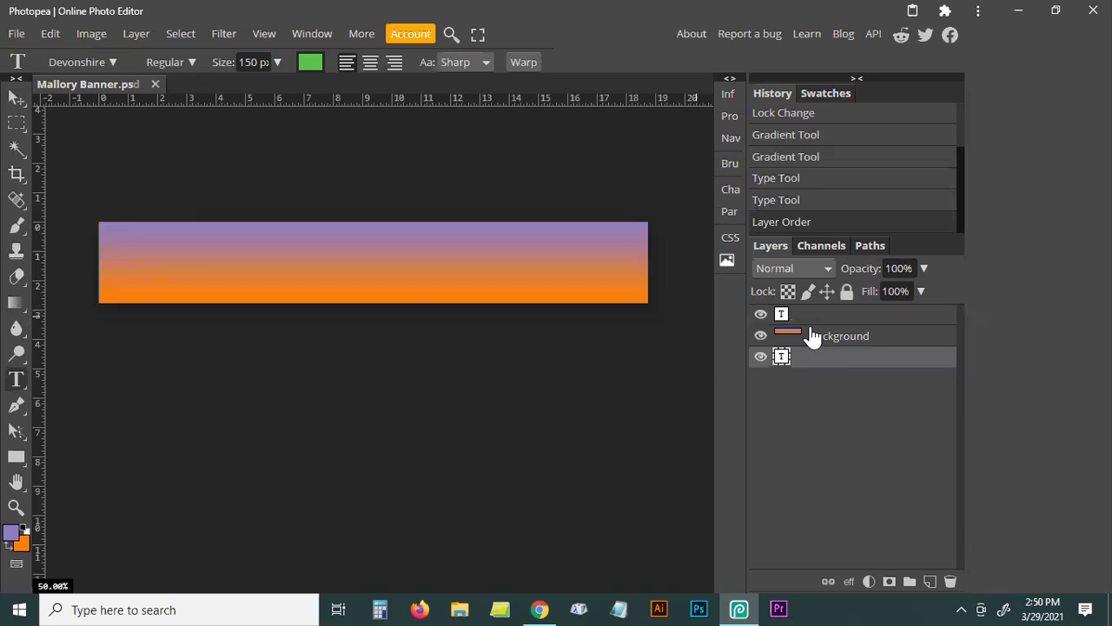
drag(813, 361, 951, 582)
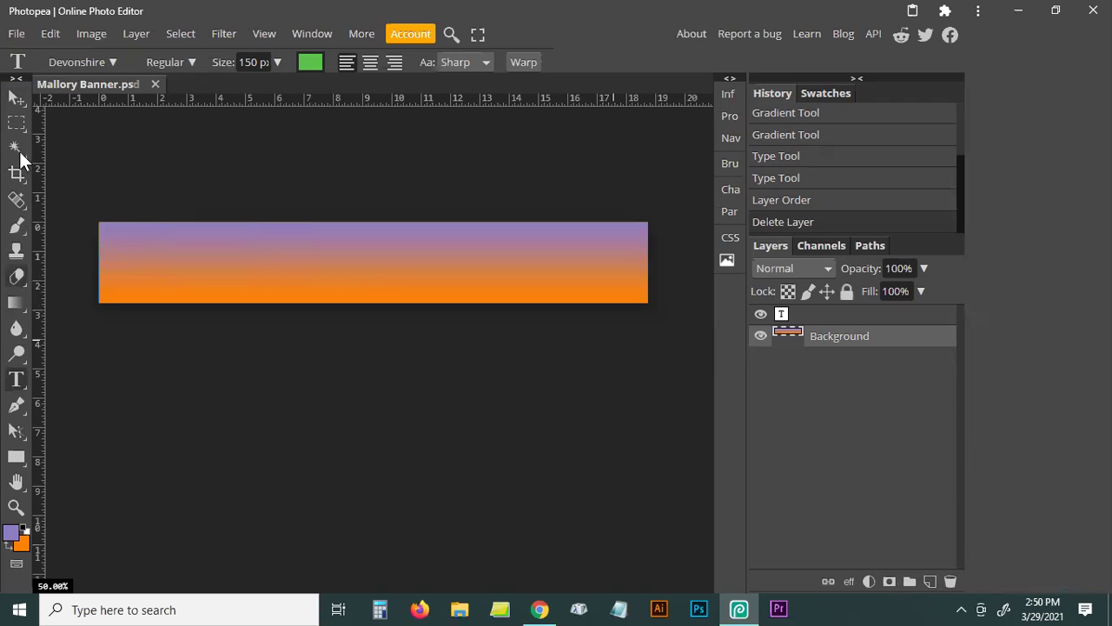
drag(783, 320, 965, 581)
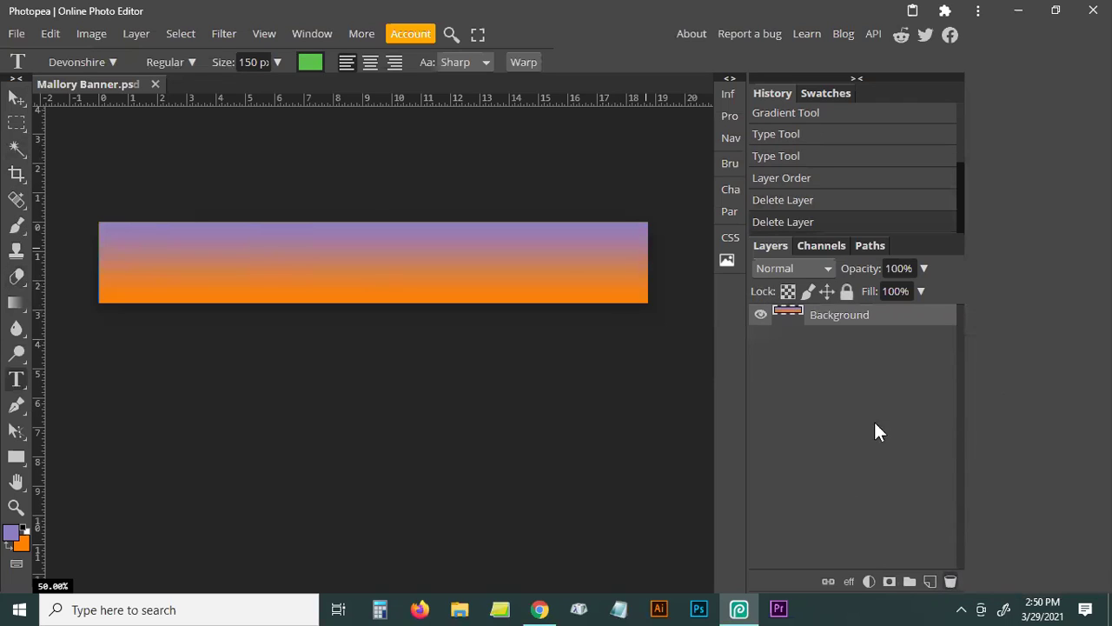
Draw a text box spanning nearly the whole banner, enter "Catus Jack's", and lower the box's upper edge slightly.
right_click(15, 380)
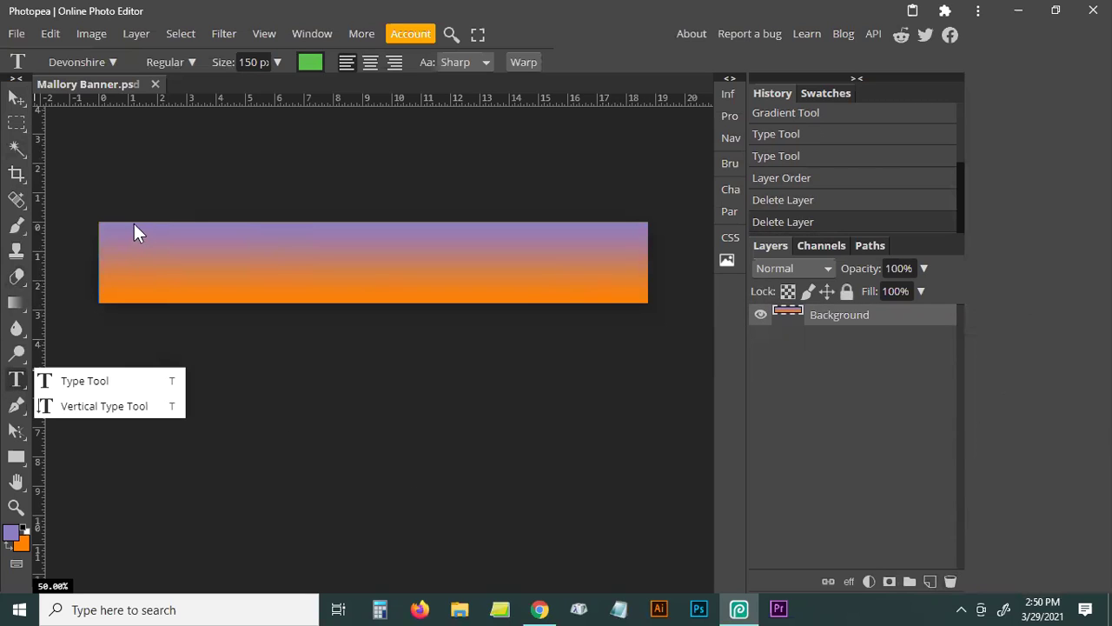
drag(106, 221, 637, 300)
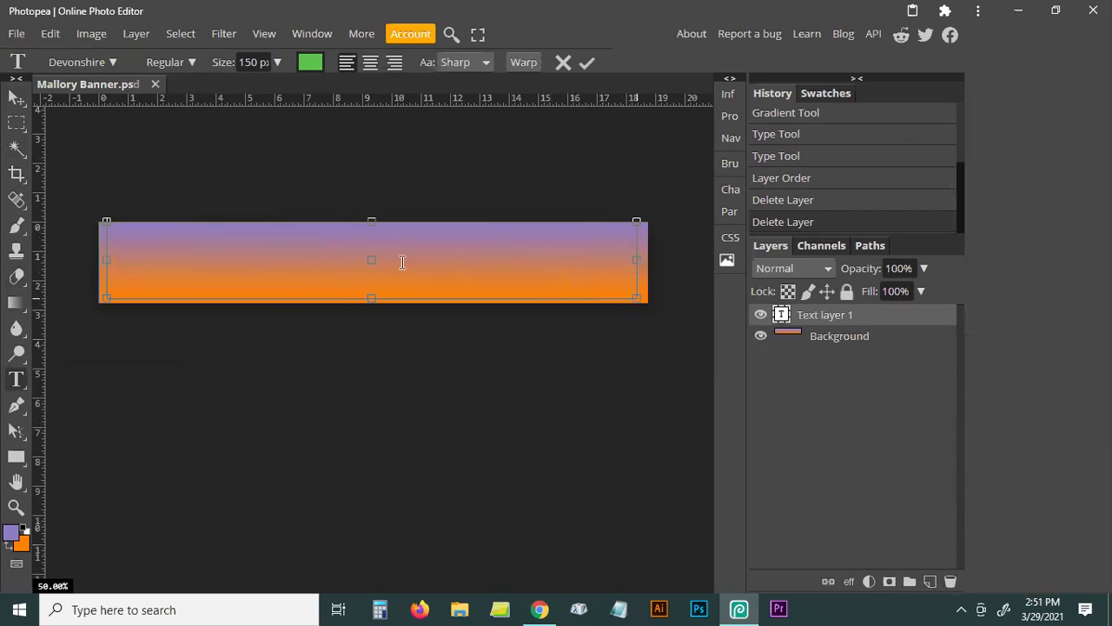
text(Catus Jack's)
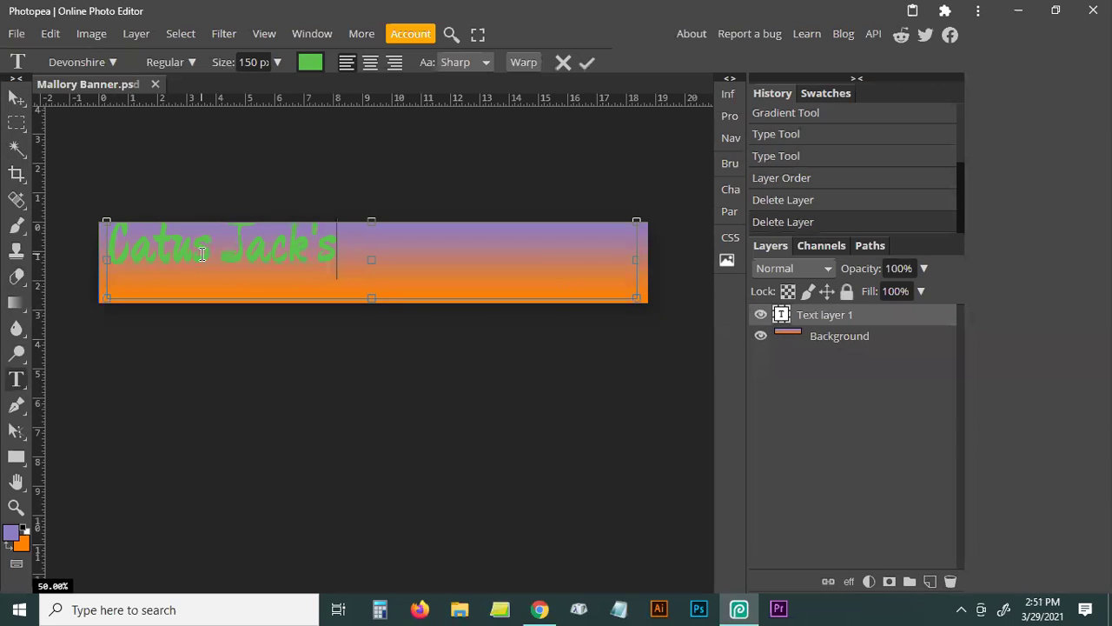
drag(373, 226, 379, 243)
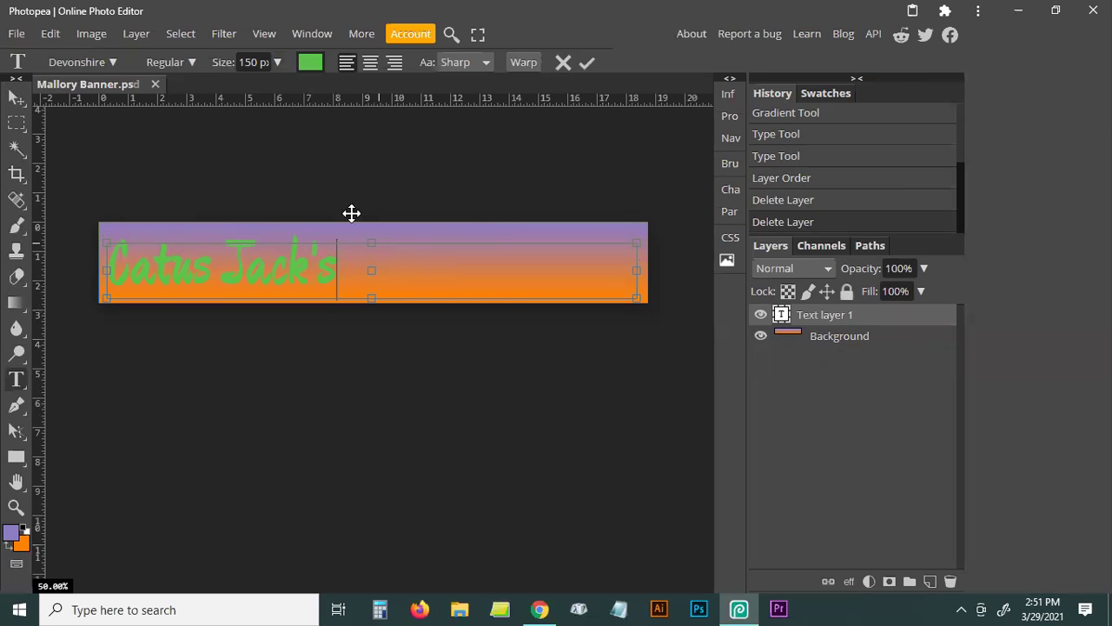
Select the whole "Catus Jack's" title and show the Character settings.
drag(335, 272, 70, 252)
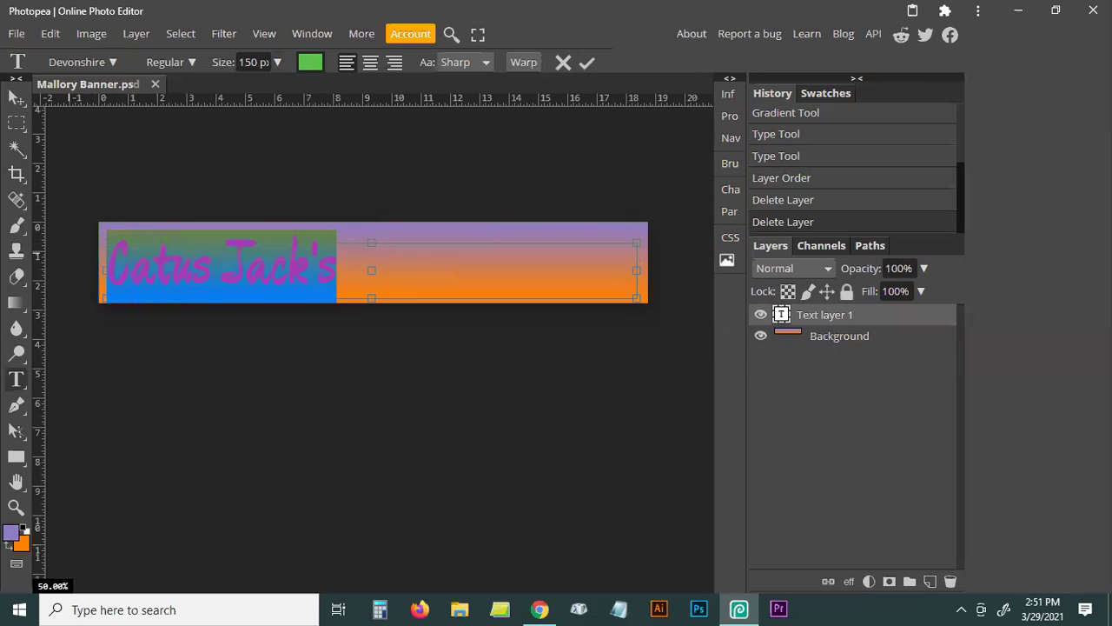
click(111, 62)
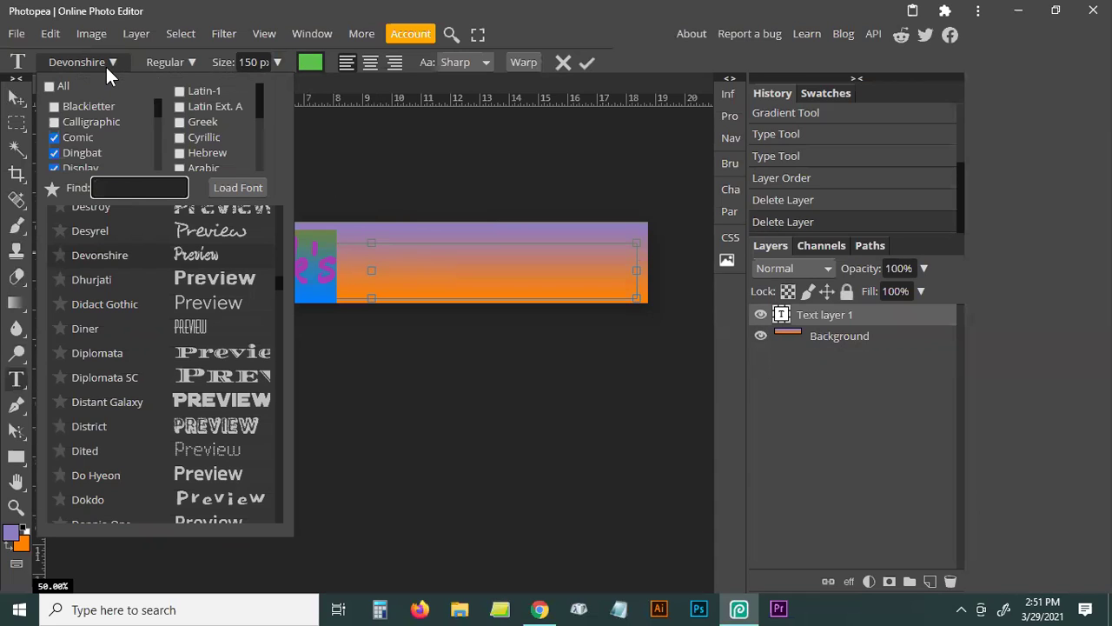
click(84, 60)
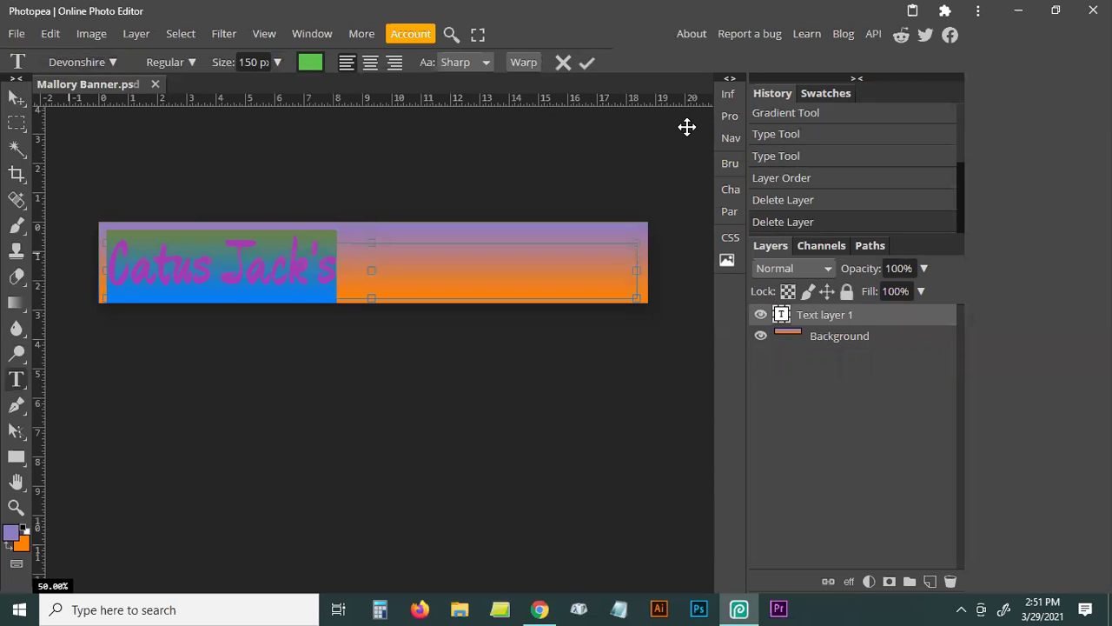
click(728, 191)
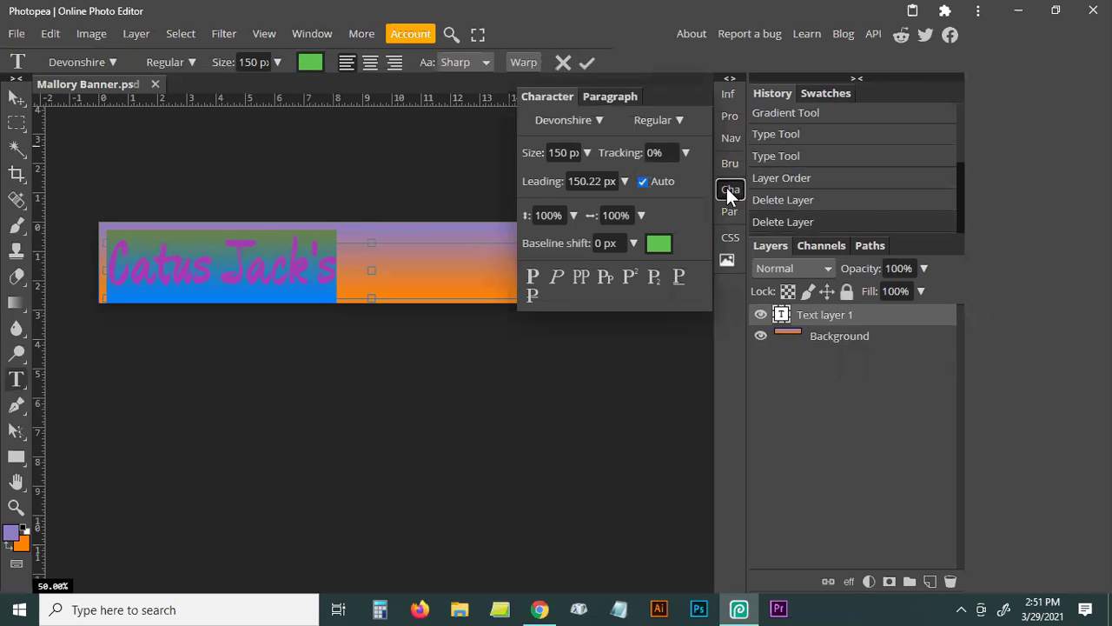
click(728, 191)
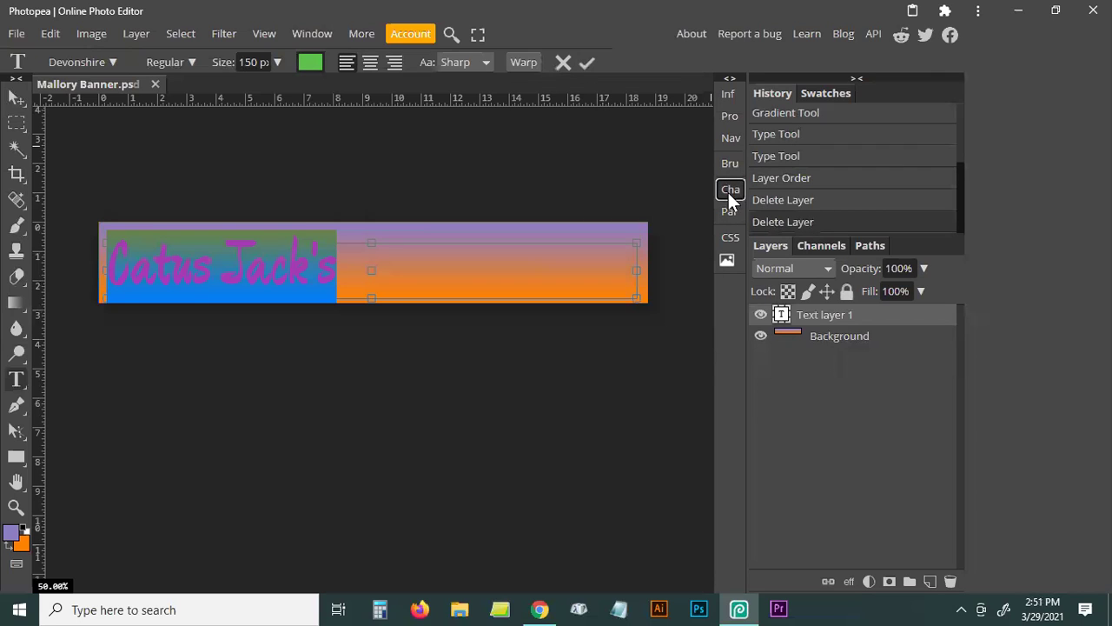
click(316, 36)
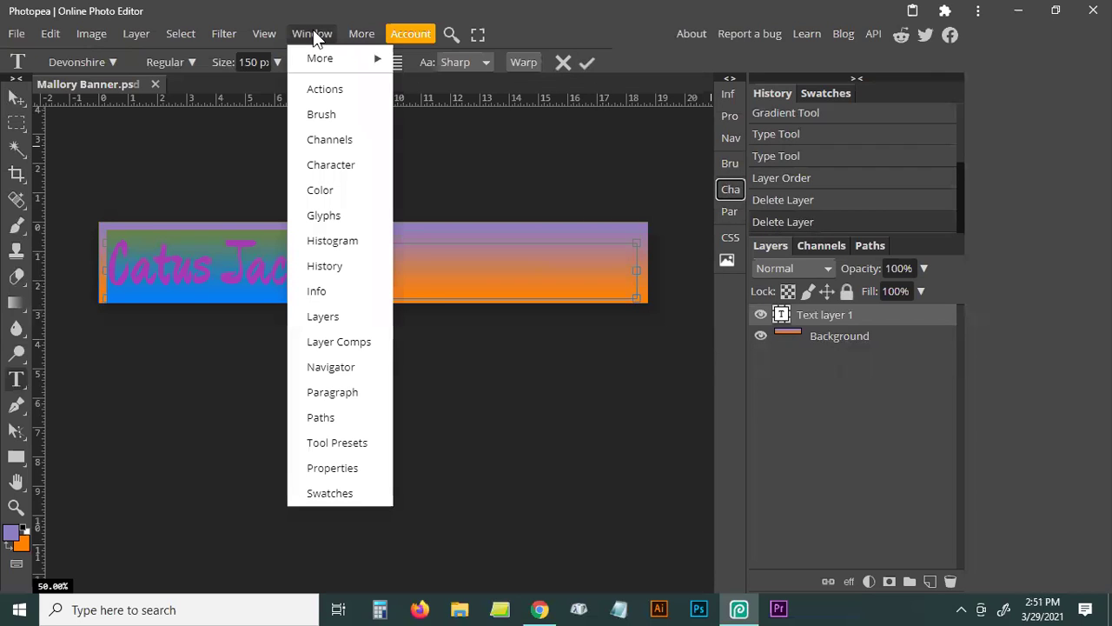
click(331, 166)
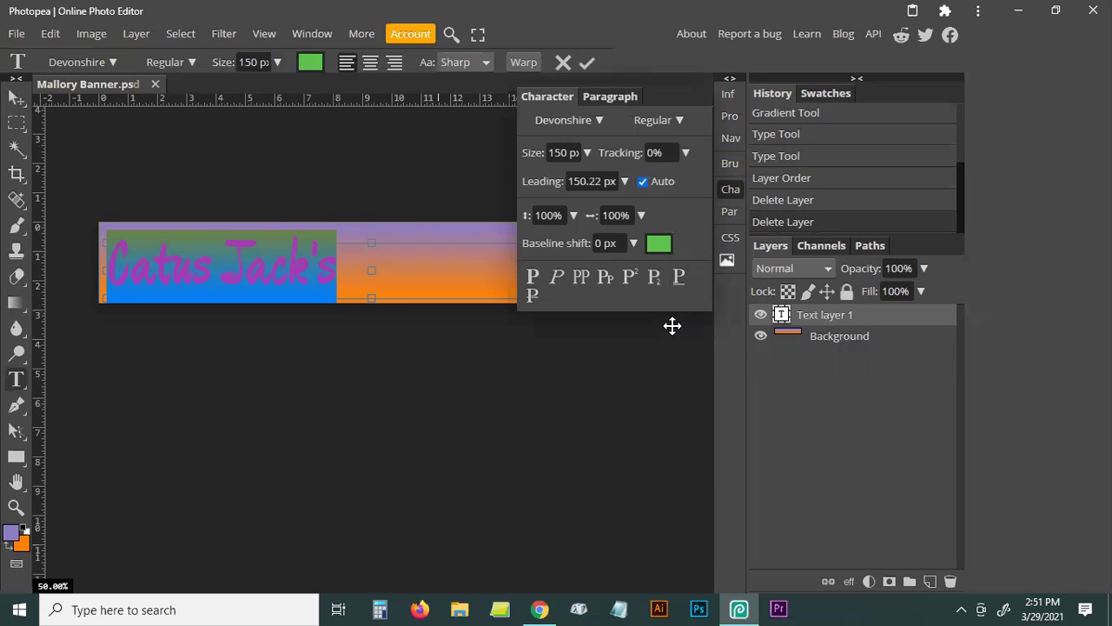
In the Character font filter, exclude the Blackletter, Calligraphic, Dingbat, Hand-drawn, Monospaced and Pixel categories.
click(599, 121)
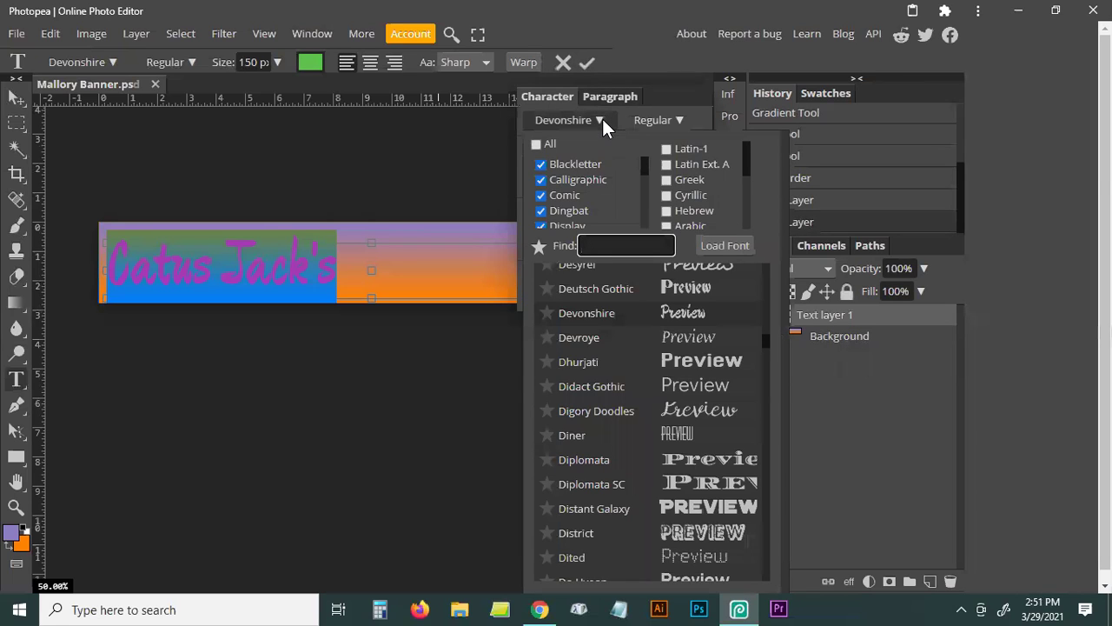
click(540, 163)
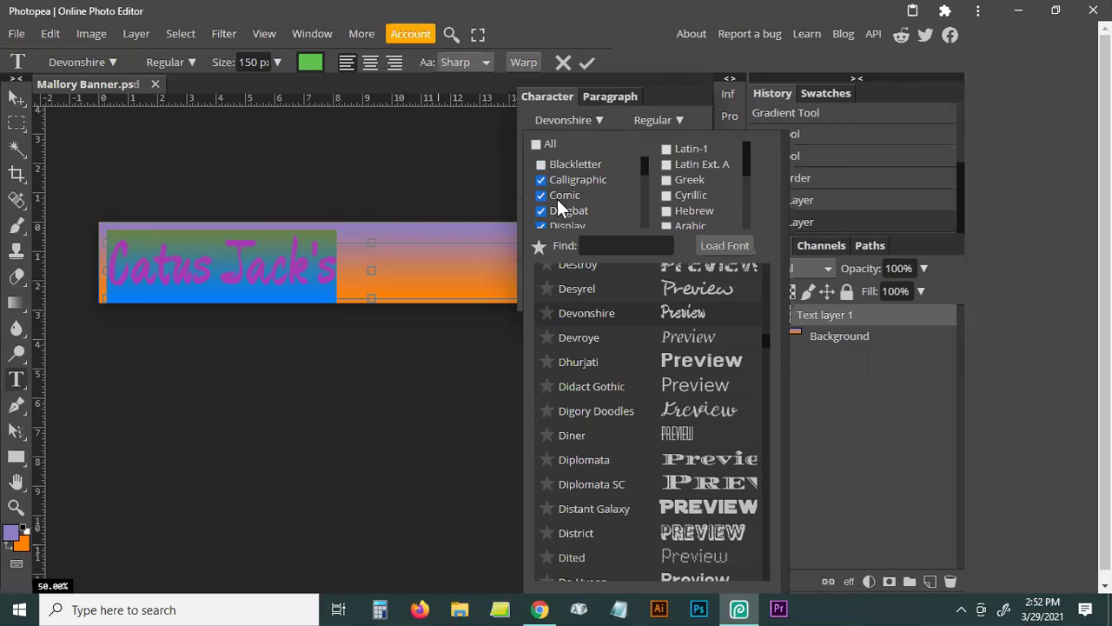
click(542, 180)
click(540, 210)
scroll(643, 201, down, 3)
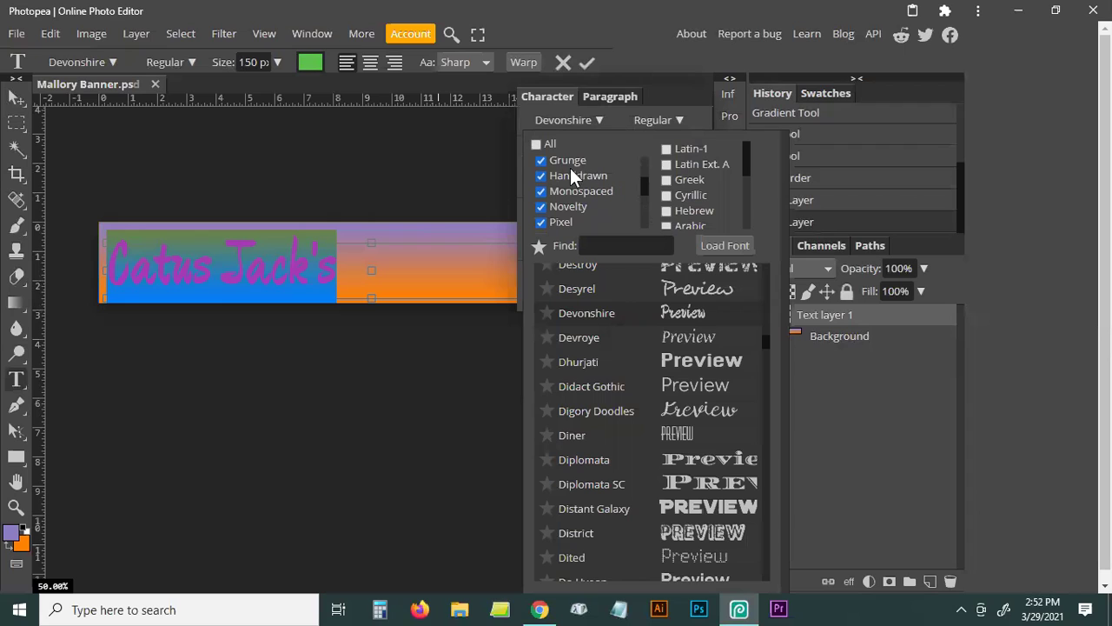
click(540, 175)
click(540, 190)
click(540, 222)
Exclude the Programming, Serif, Slab Serif, Stencil and Typewriter categories from the font filter, leaving Script enabled.
scroll(618, 202, down, 3)
scroll(619, 201, up, 2)
click(541, 193)
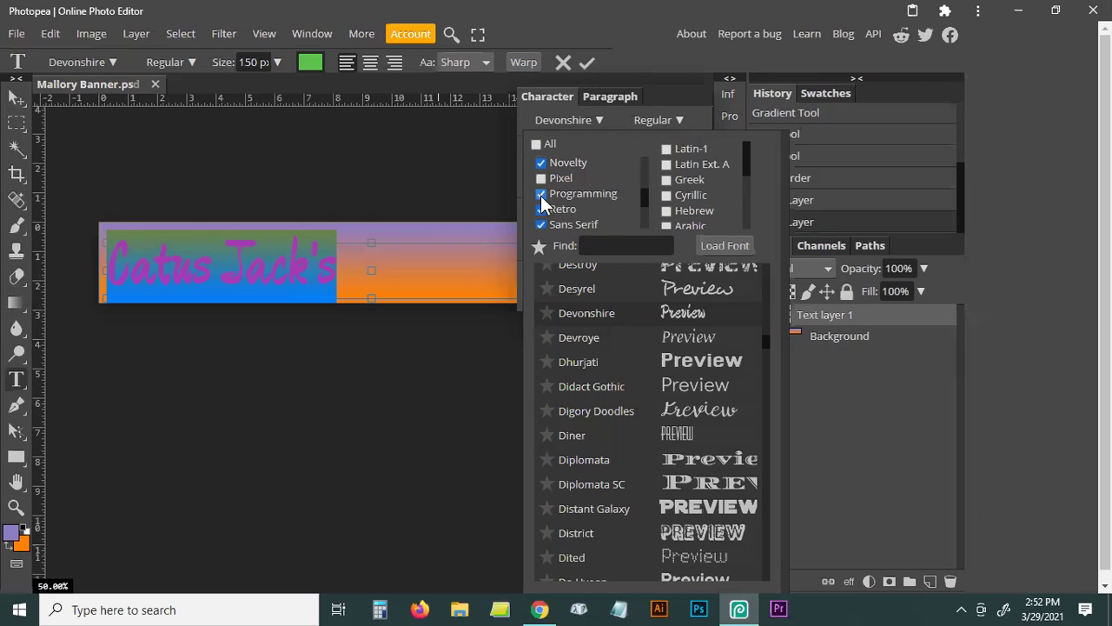
scroll(619, 205, down, 3)
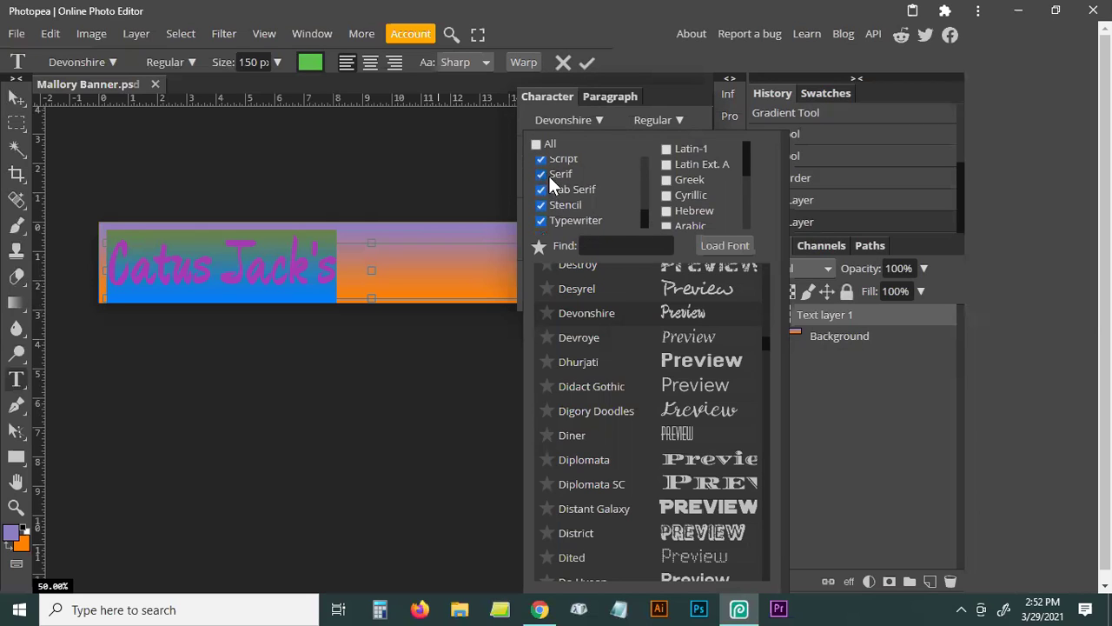
click(541, 173)
click(541, 189)
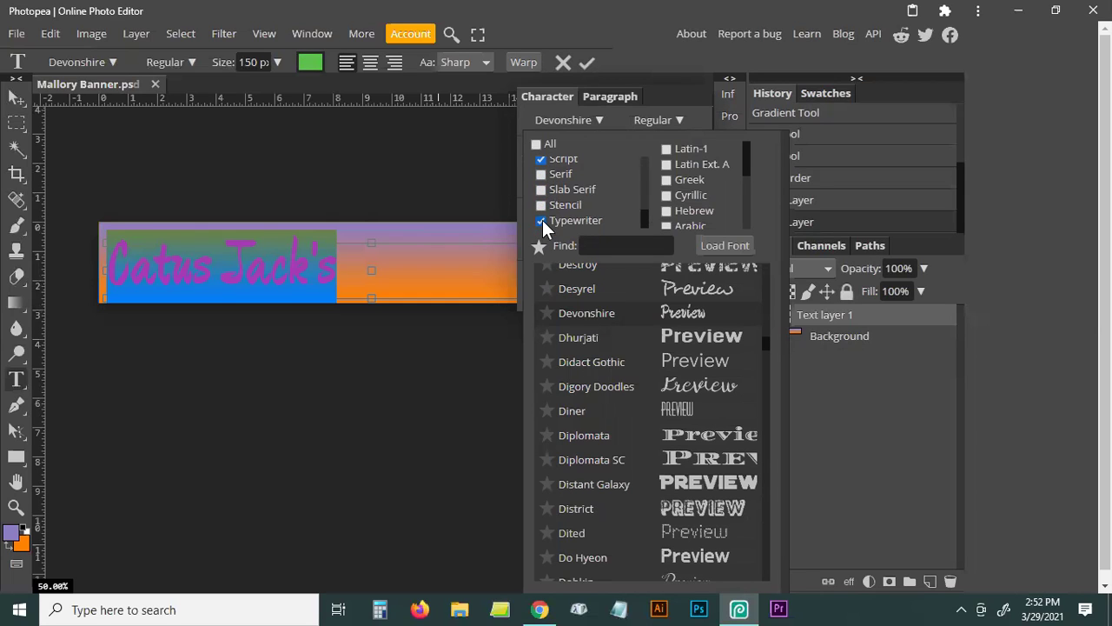
click(540, 220)
scroll(626, 190, down, 1)
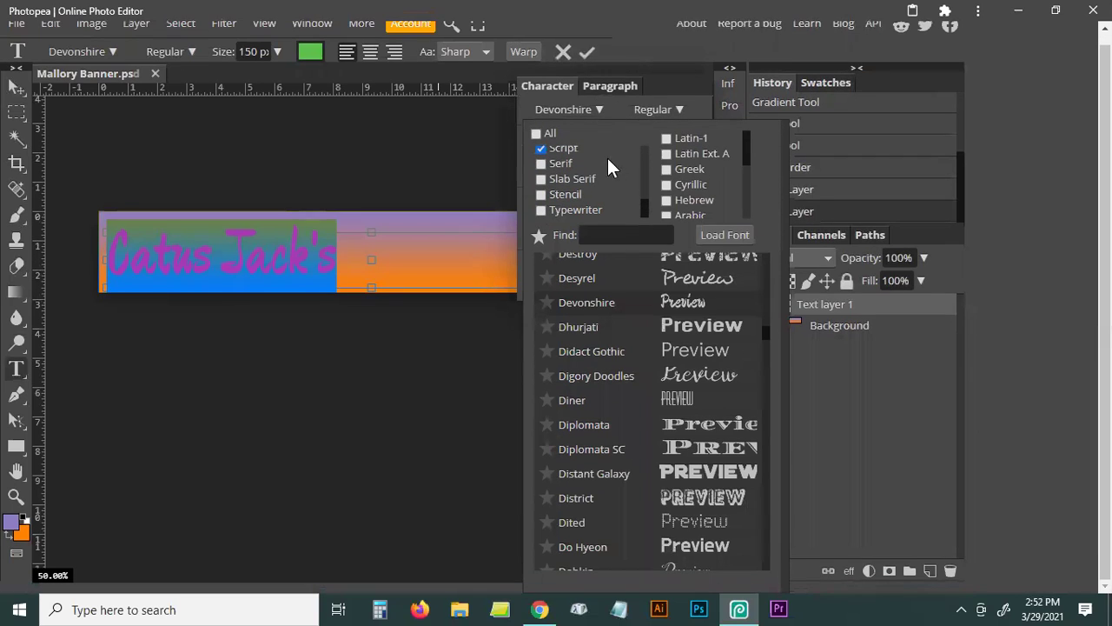
Browse the previews in the filtered font list for a font for the title.
drag(765, 325, 772, 240)
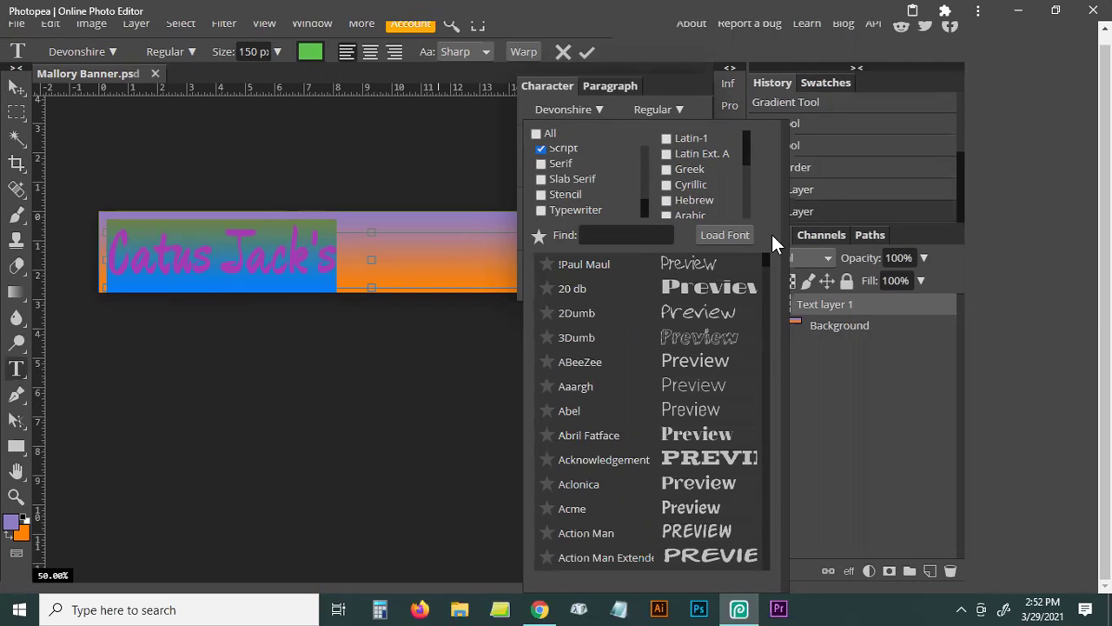
drag(771, 245, 772, 254)
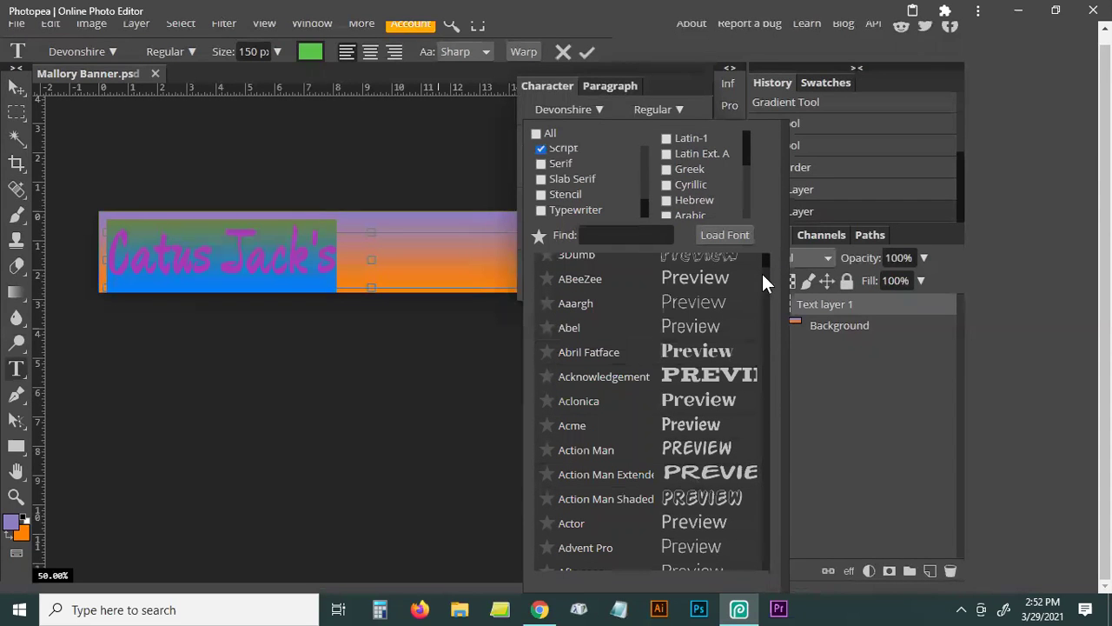
drag(765, 261, 765, 265)
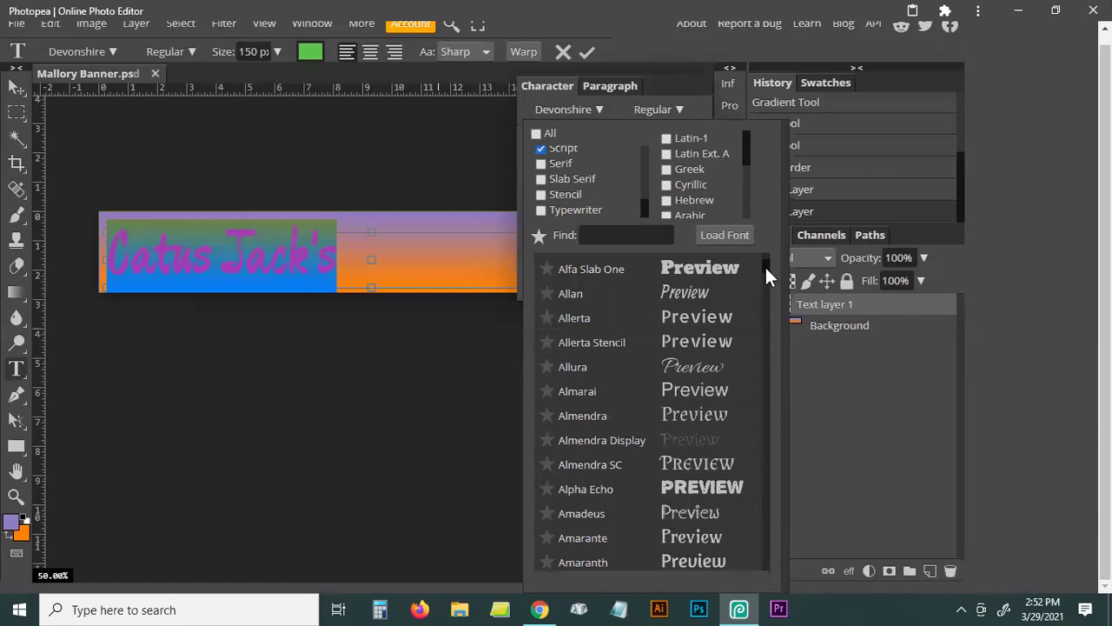
scroll(766, 265, down, 1)
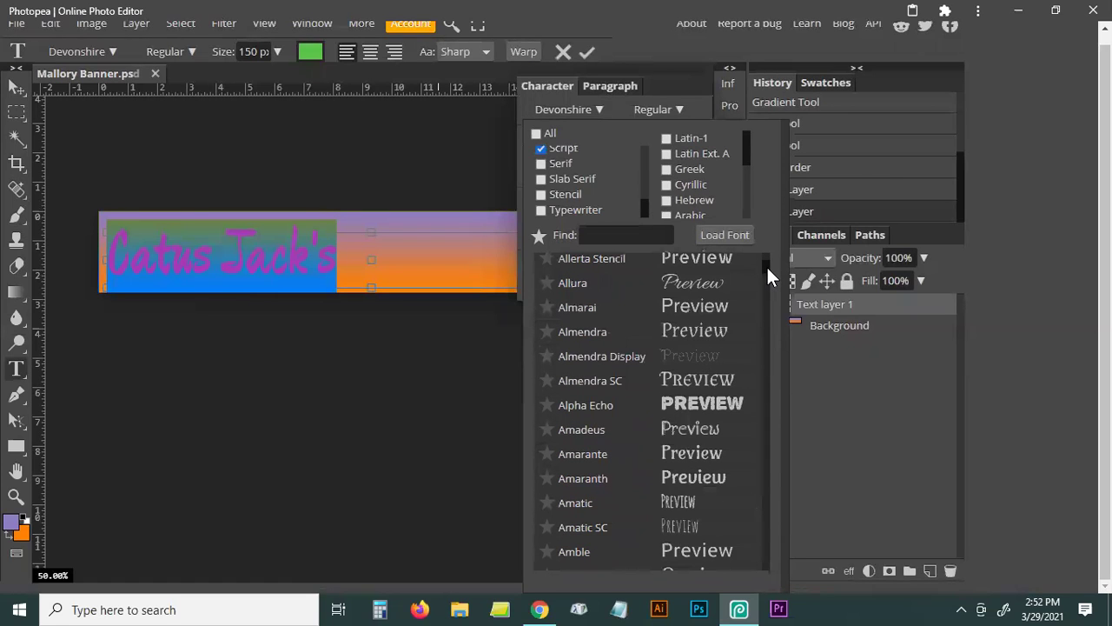
drag(767, 265, 767, 269)
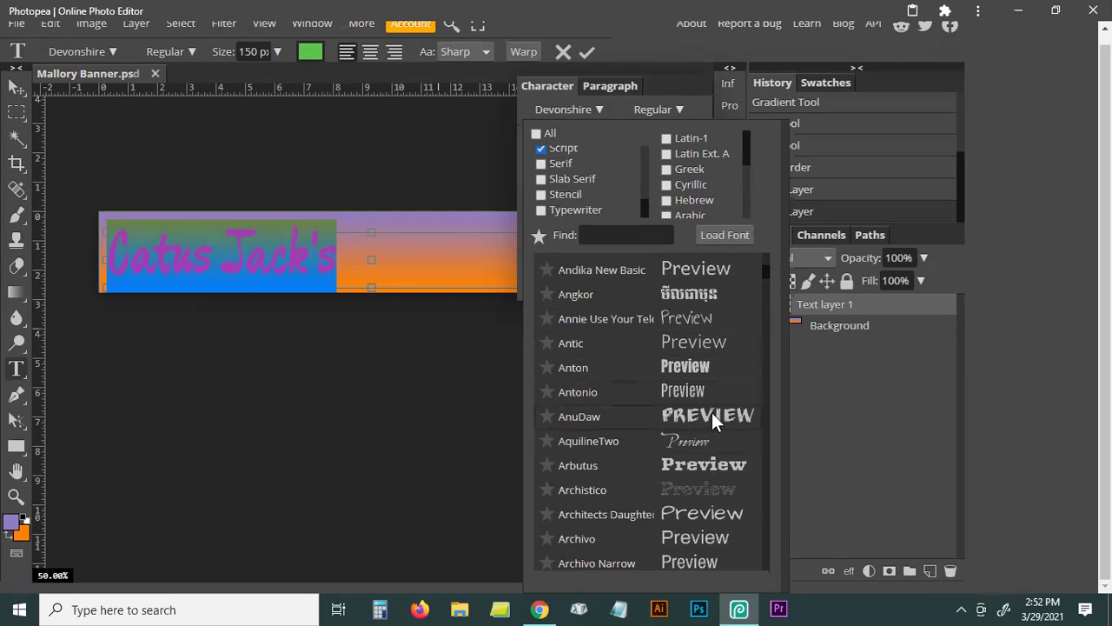
drag(766, 272, 764, 322)
scroll(765, 340, down, 10)
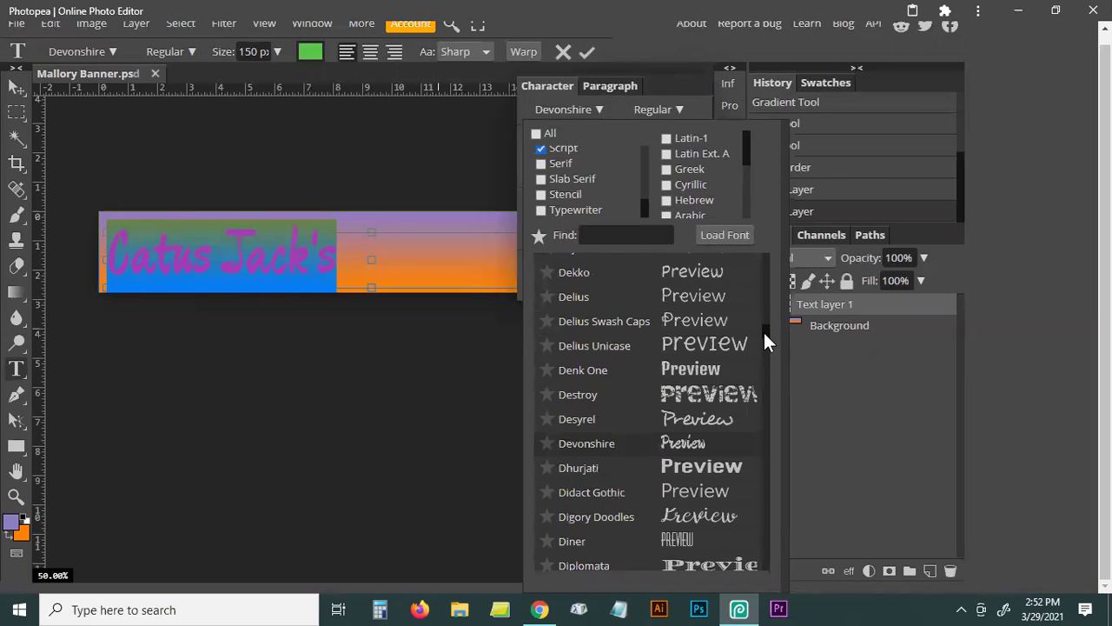
drag(765, 340, 765, 358)
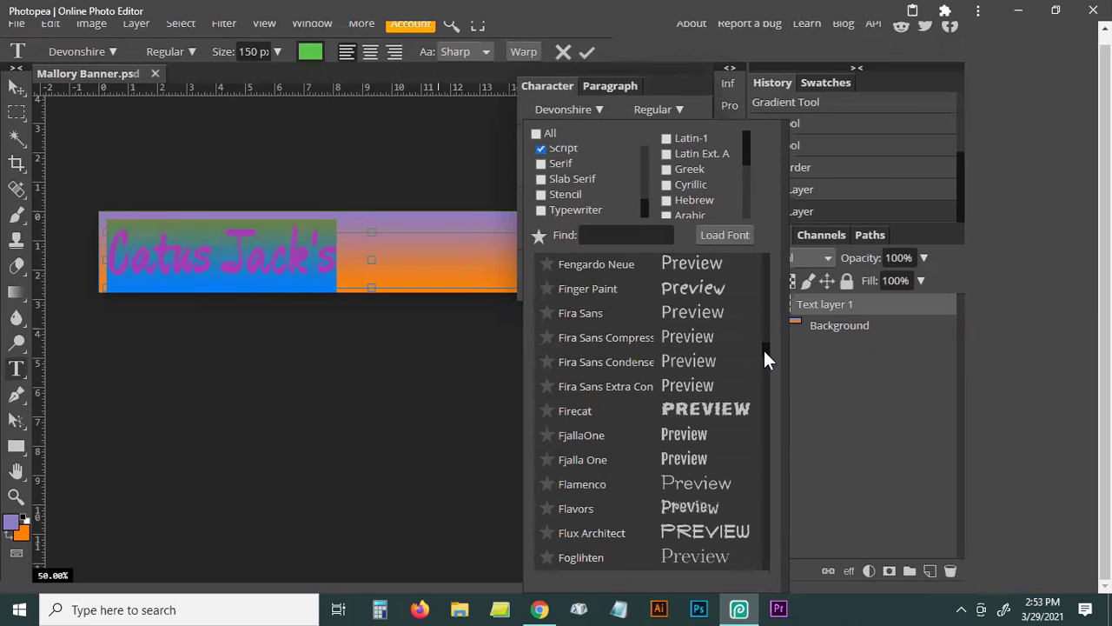
scroll(764, 353, down, 15)
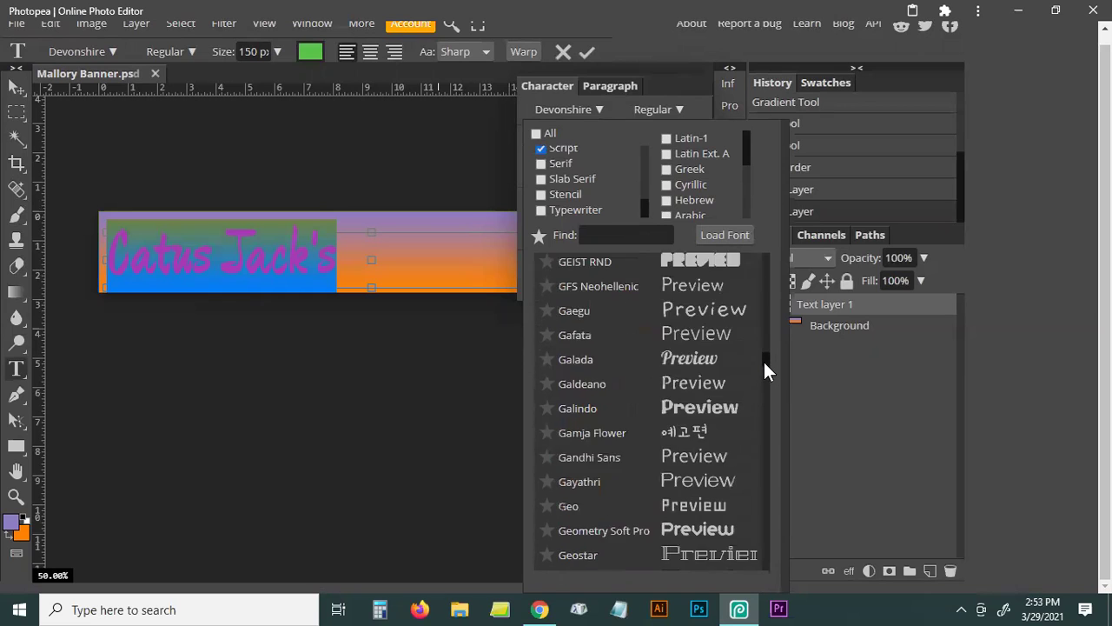
scroll(766, 375, down, 10)
scroll(766, 378, down, 10)
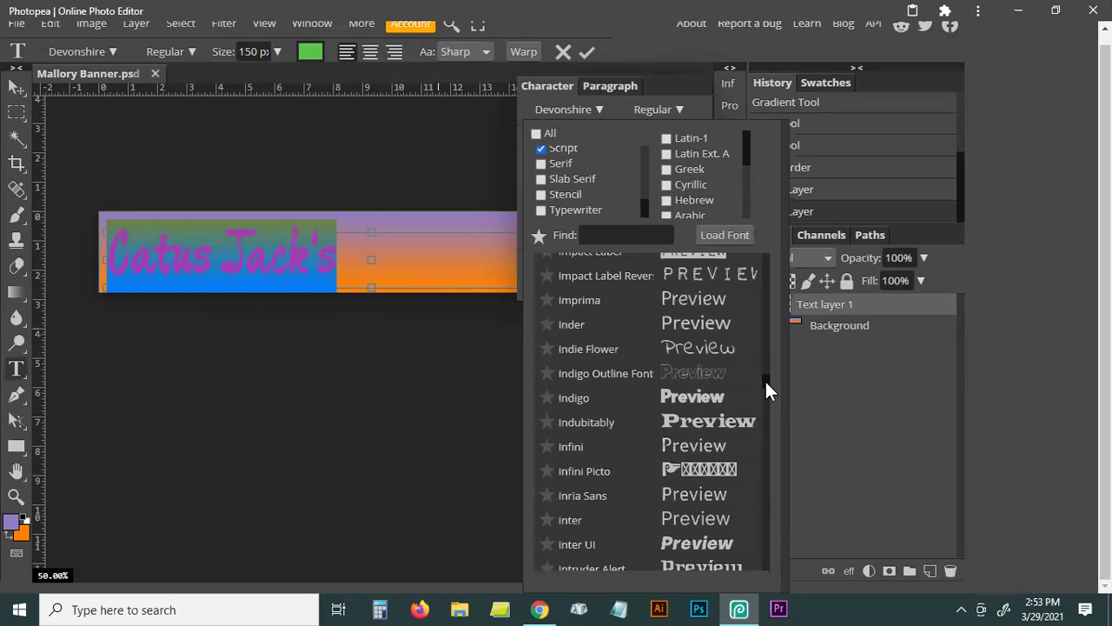
drag(765, 379, 765, 399)
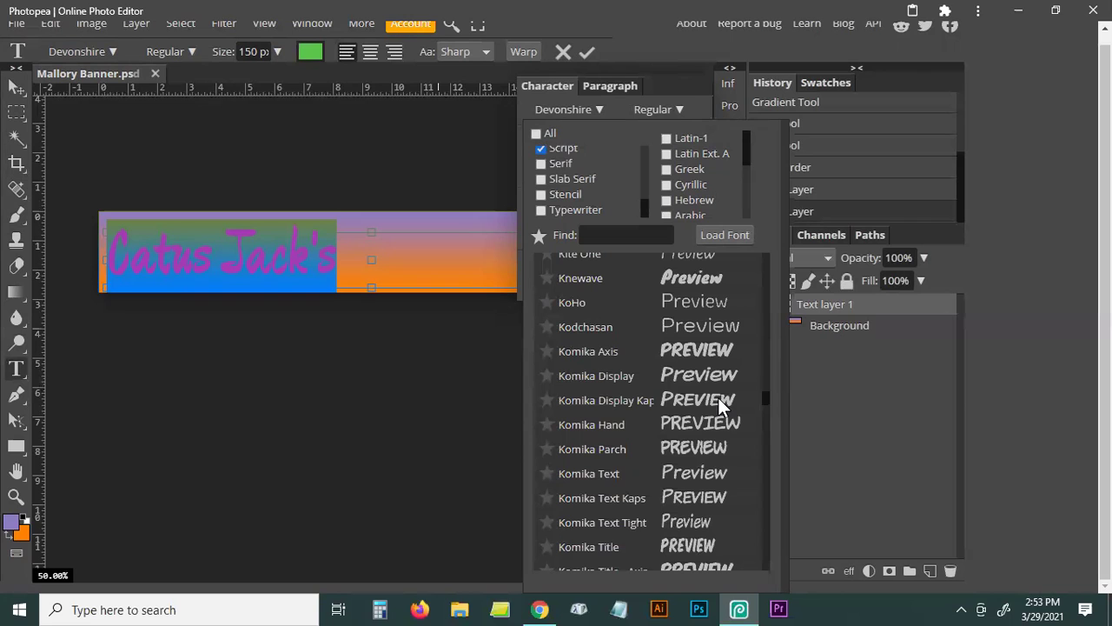
mouse_move(756, 401)
mouse_down()
mouse_move(772, 396)
mouse_move(768, 411)
mouse_move(766, 392)
mouse_up()
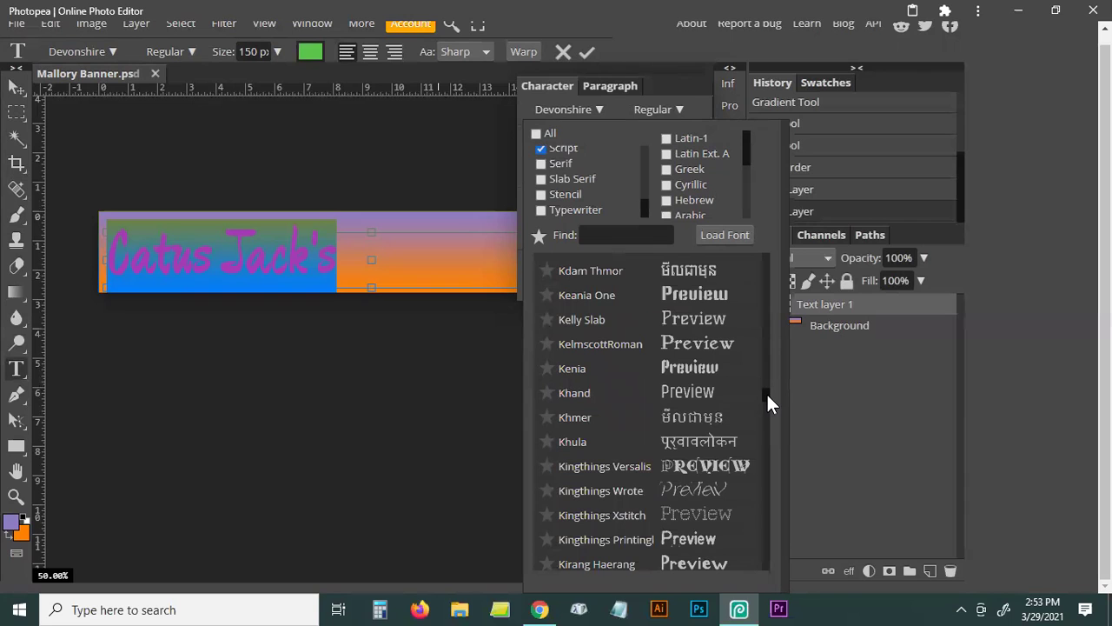
drag(767, 392, 767, 415)
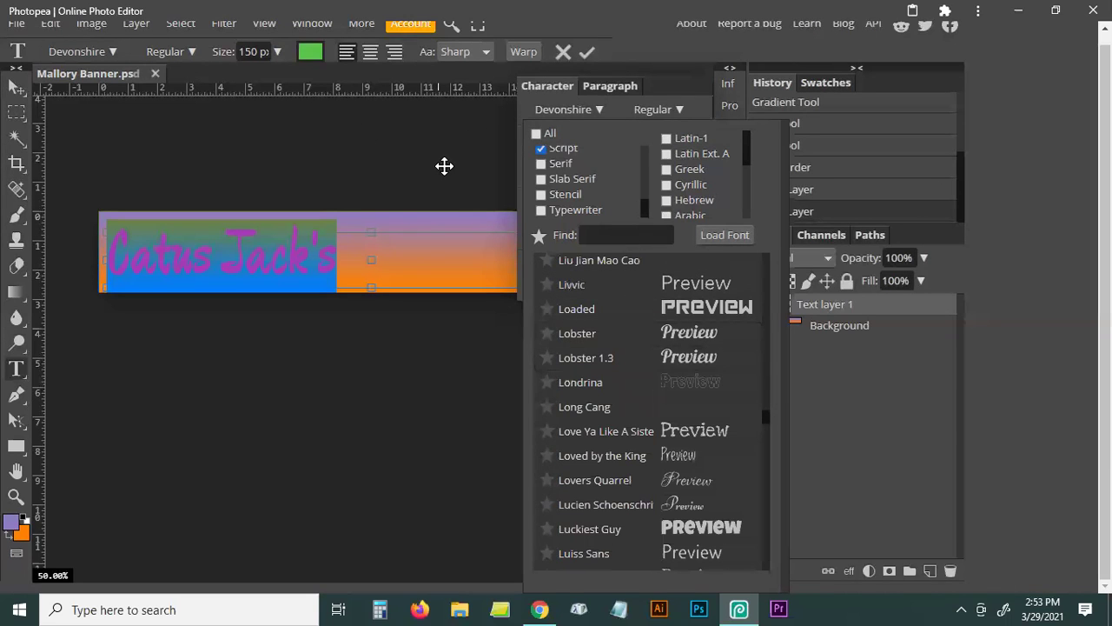
Reselect the whole "Catus Jack's" title and look through more font previews.
click(459, 254)
click(248, 257)
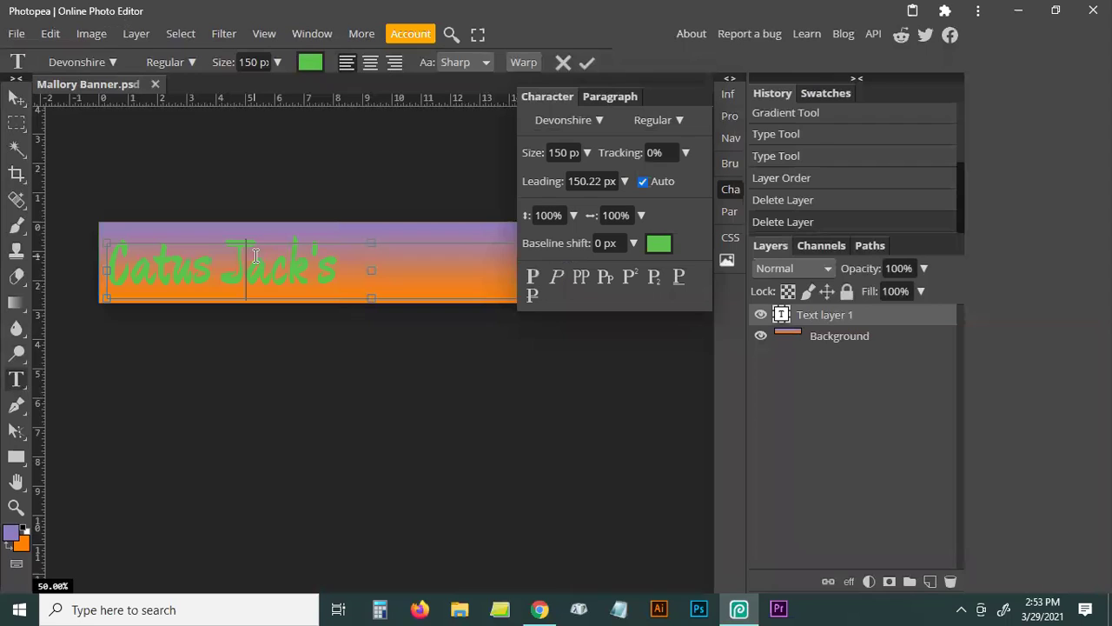
drag(342, 265, 85, 259)
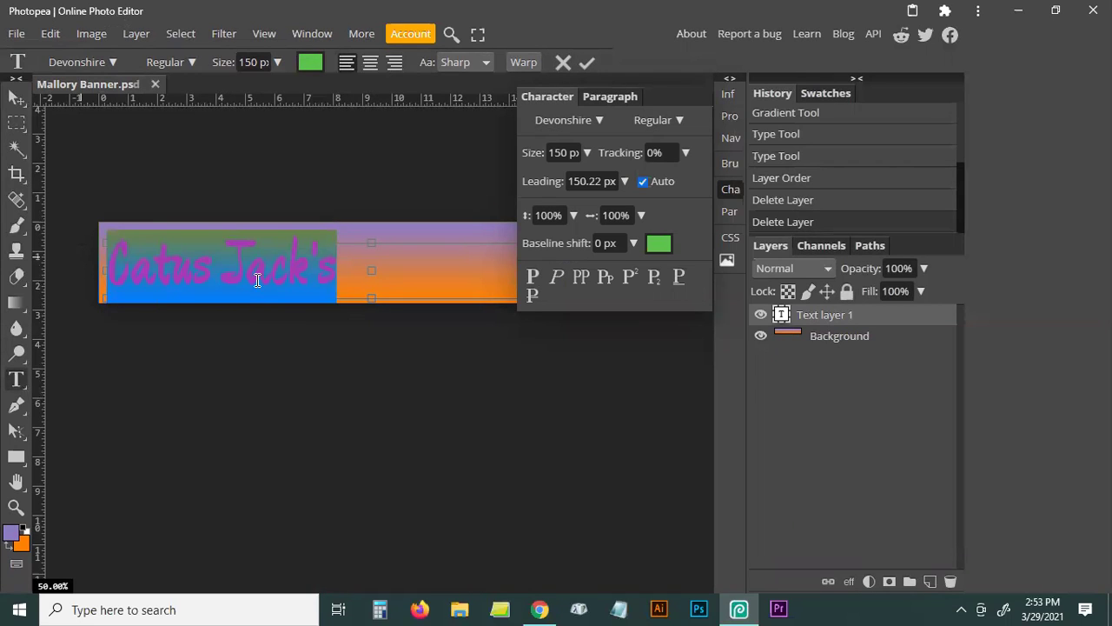
click(111, 64)
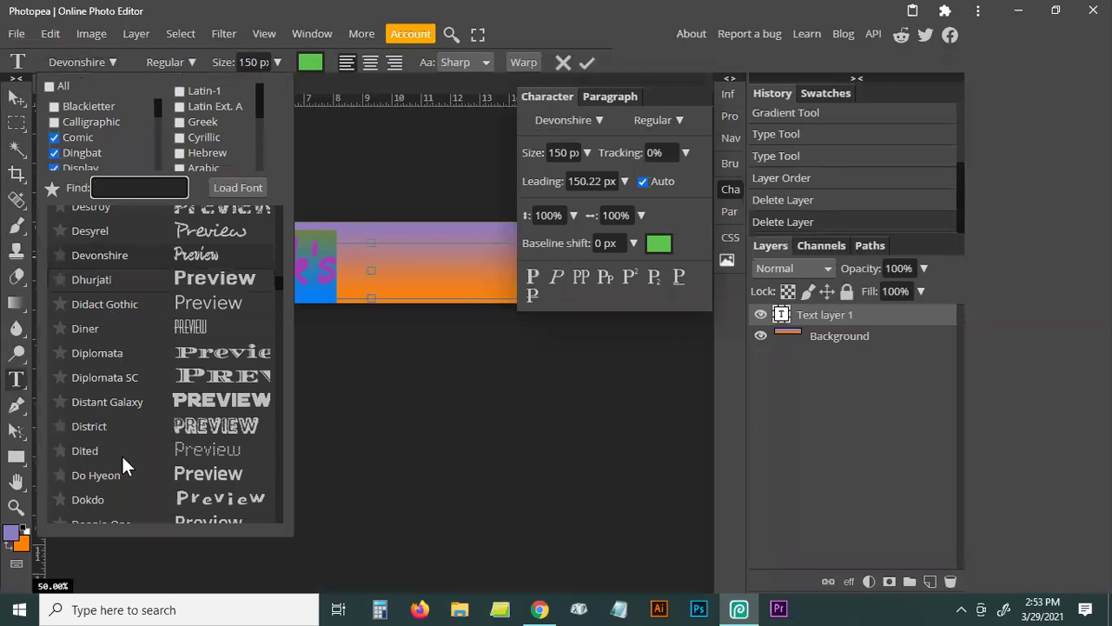
scroll(136, 401, down, 5)
scroll(135, 400, down, 3)
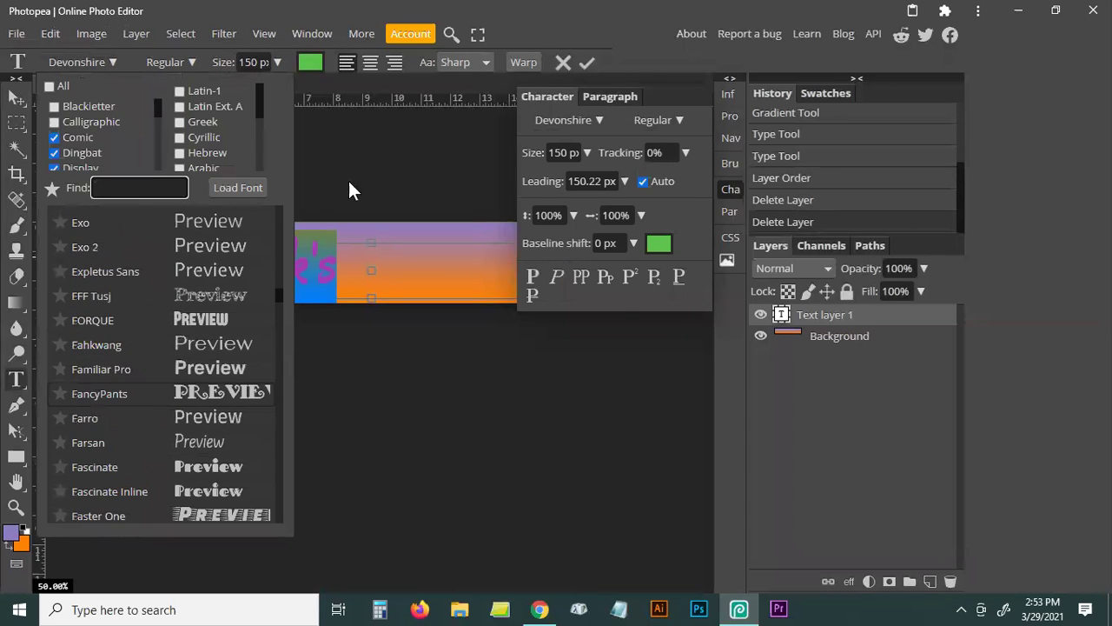
Apply faux italic and faux bold to the selected "Catus Jack's" title.
click(730, 187)
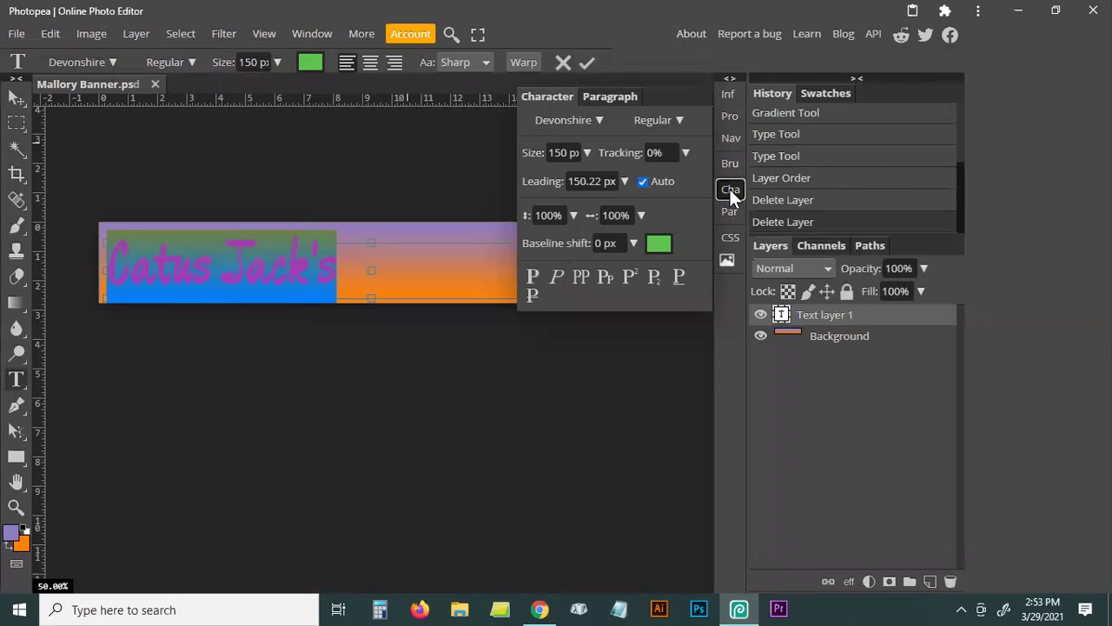
click(587, 119)
click(589, 120)
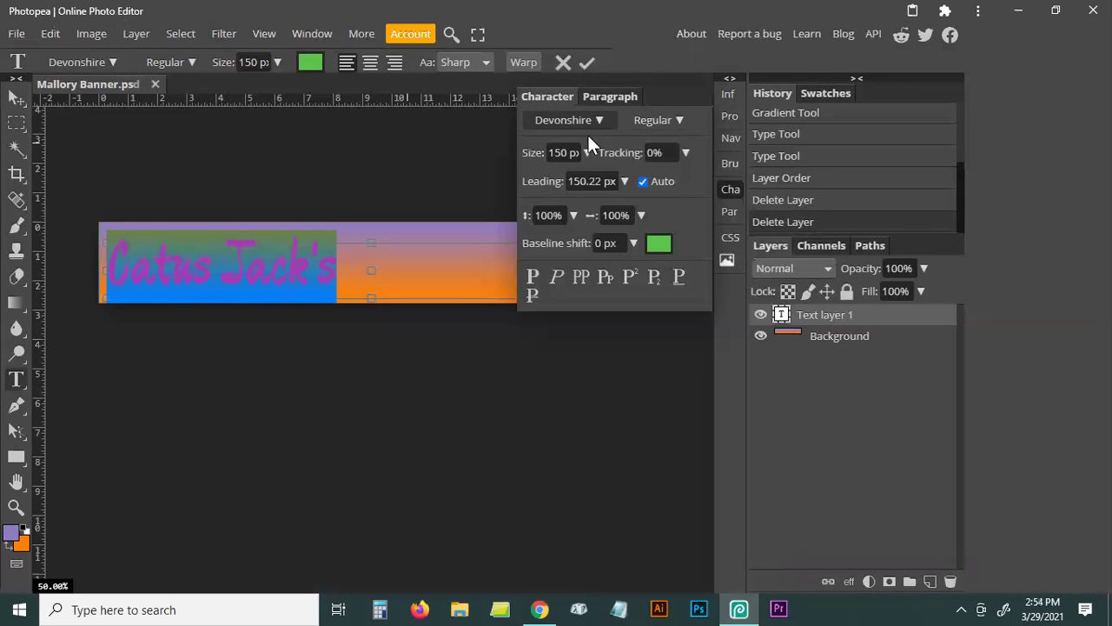
click(677, 120)
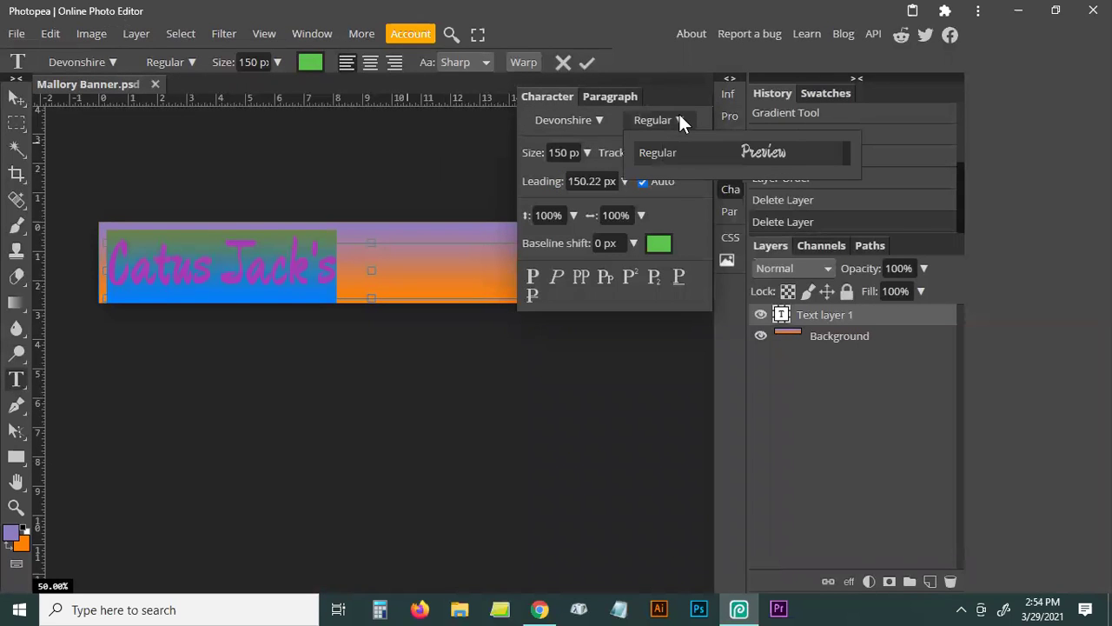
click(677, 118)
click(557, 274)
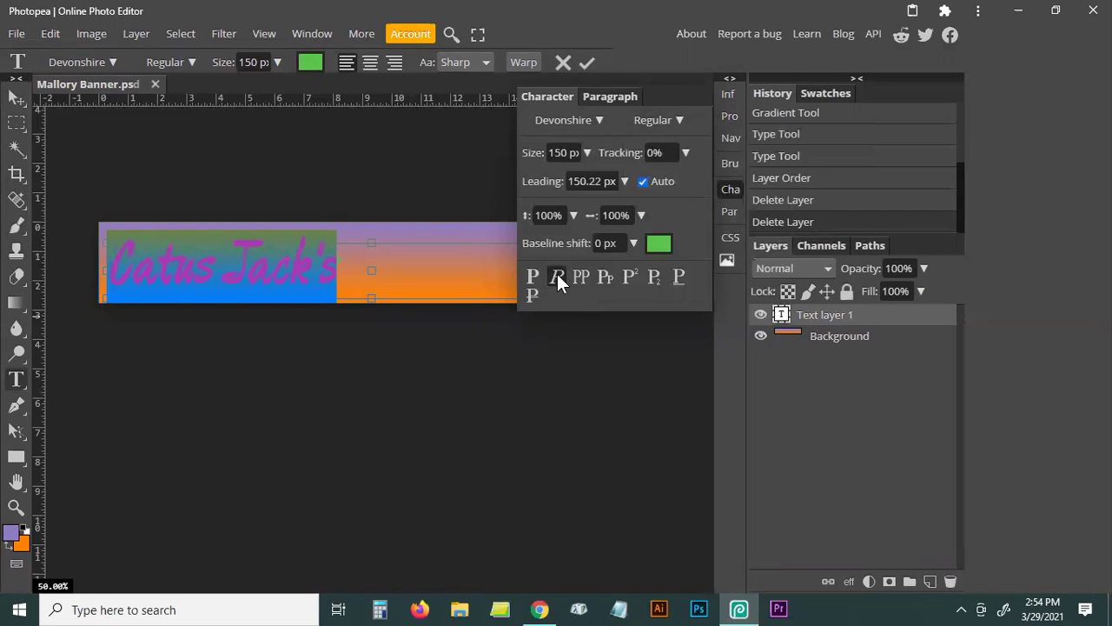
click(534, 277)
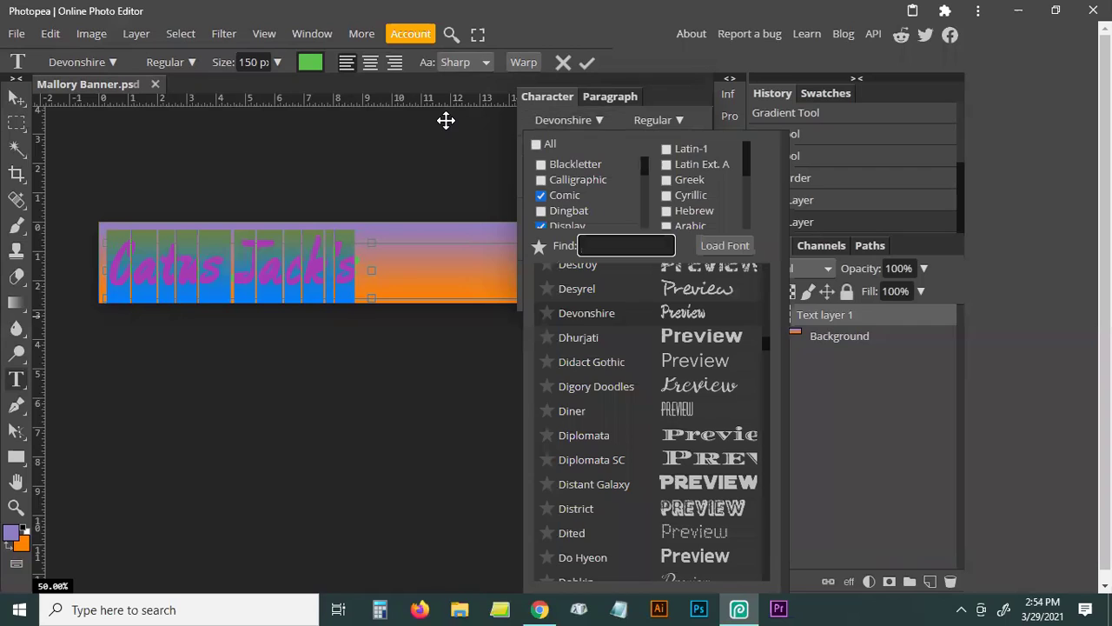
Shift the title's text box slightly right on the banner and commit the text edit.
click(293, 283)
click(293, 282)
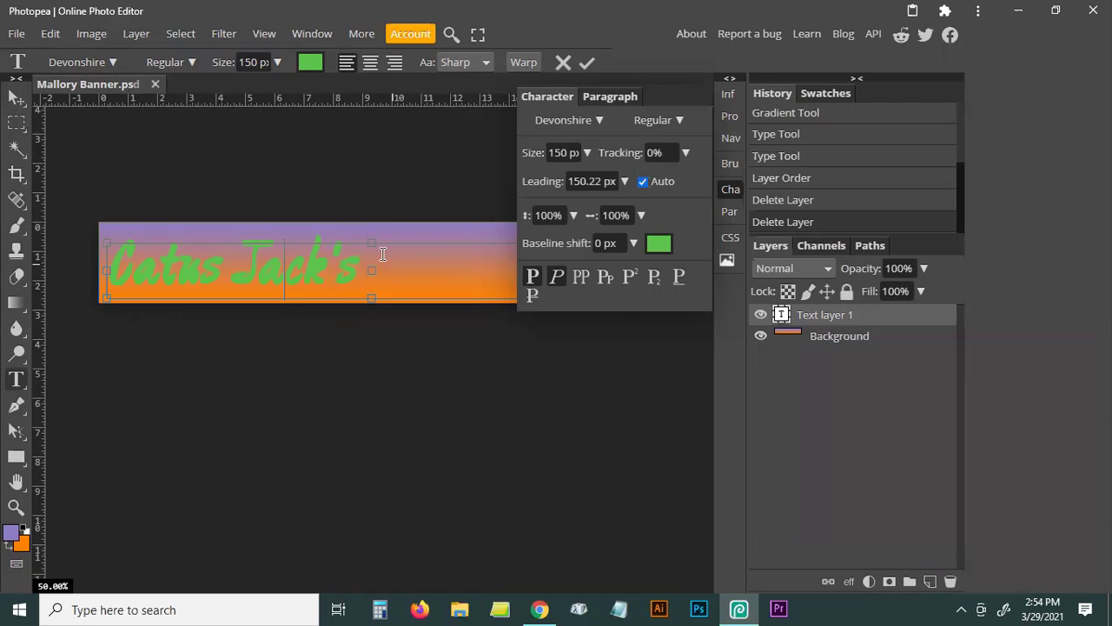
drag(365, 275, 101, 266)
drag(324, 419, 330, 417)
click(291, 260)
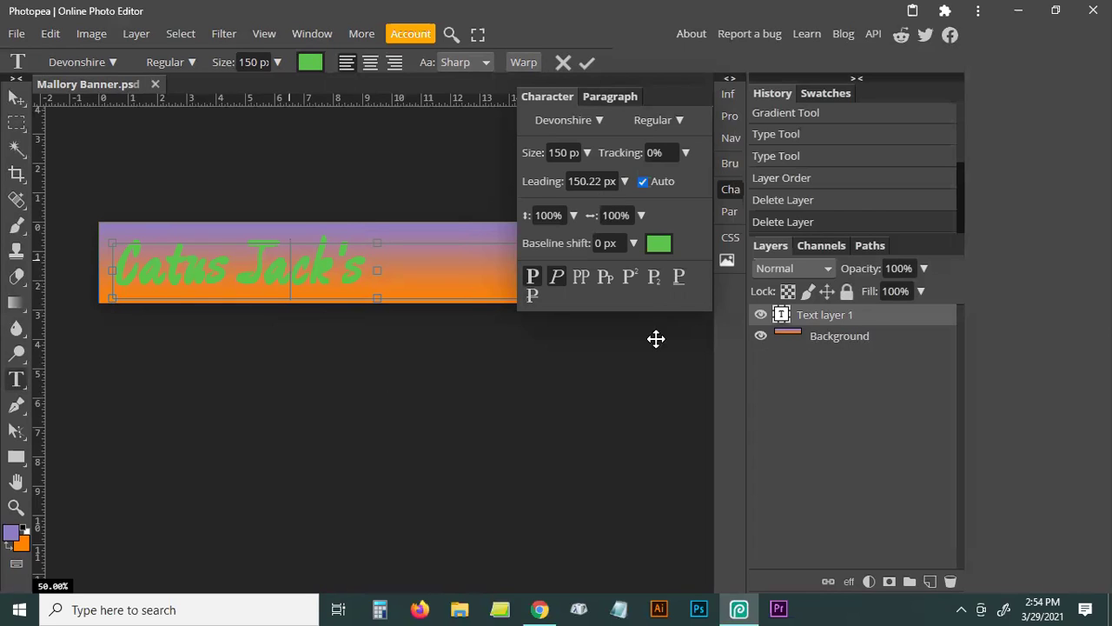
click(730, 190)
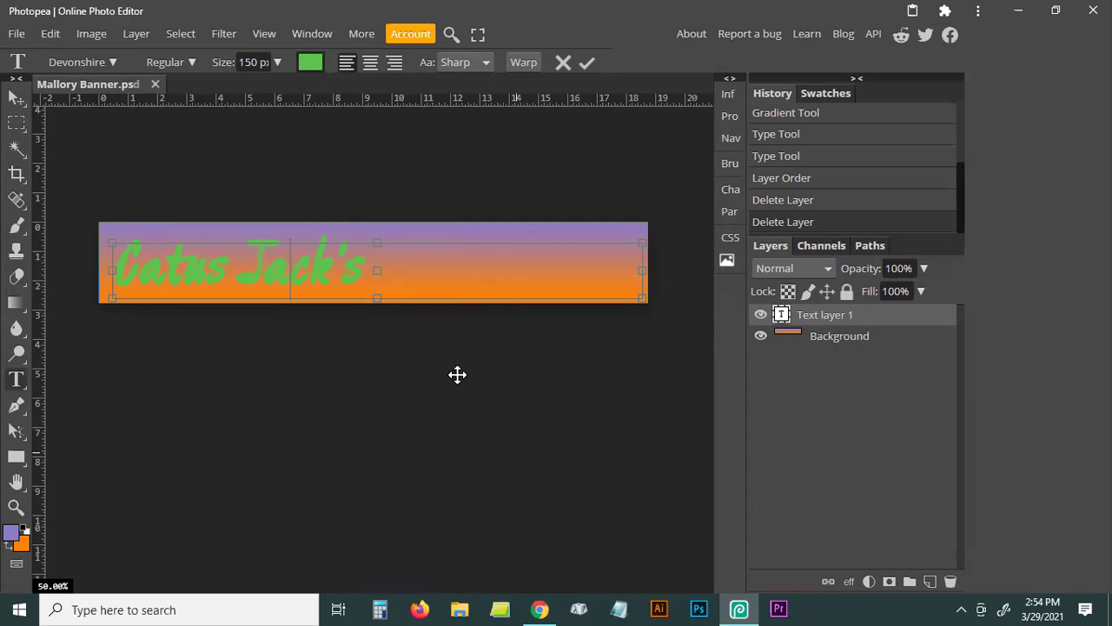
click(17, 97)
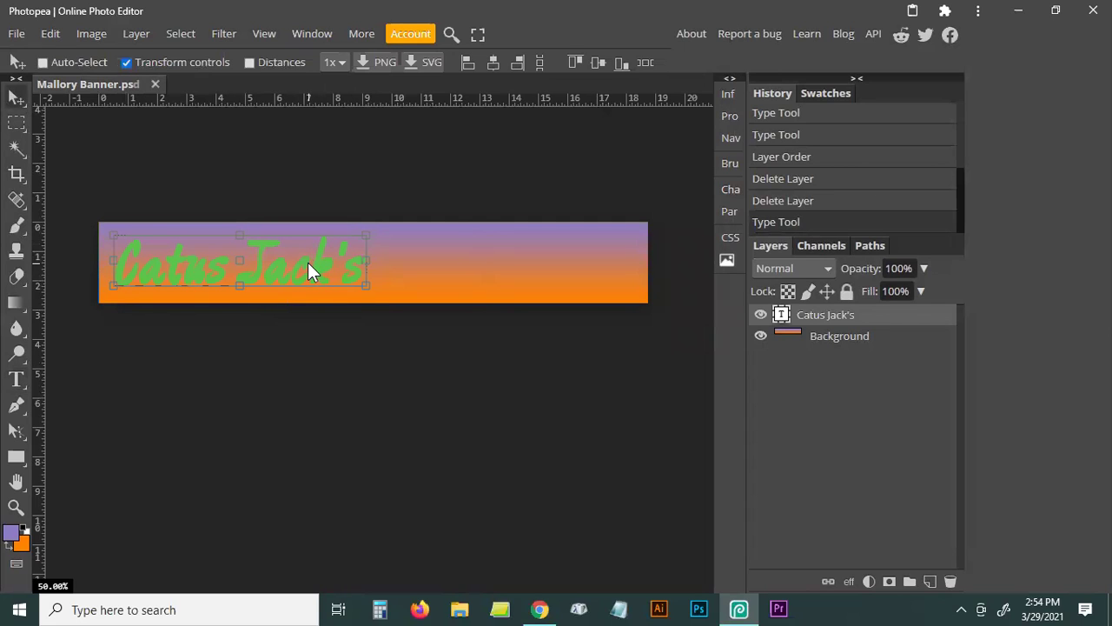
Try centre and right alignment on the whole title, then restore left alignment.
click(17, 379)
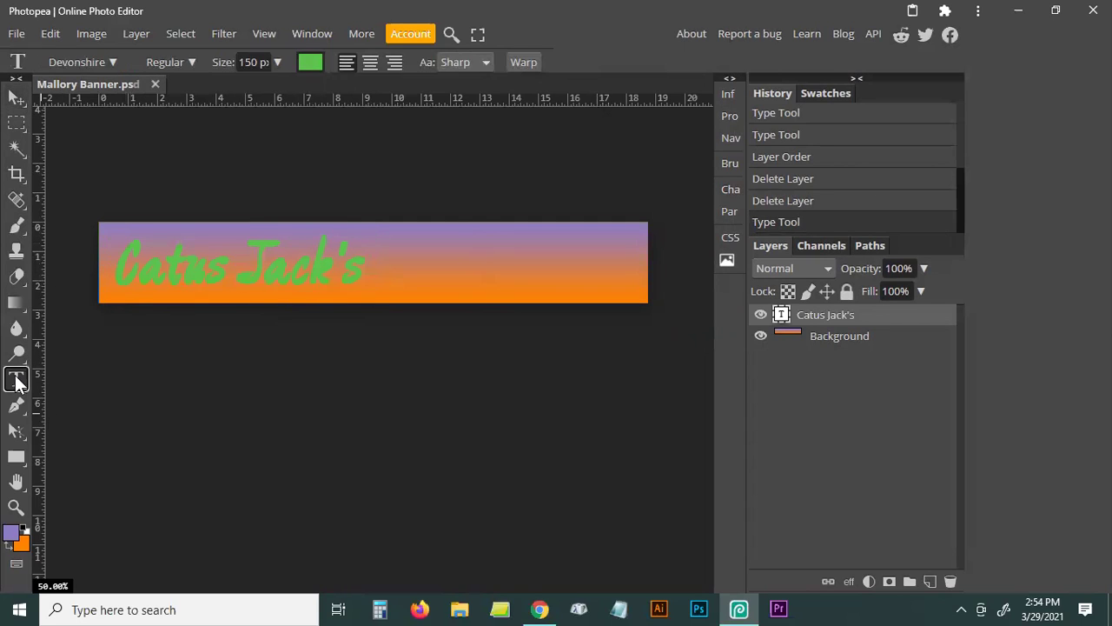
double_click(292, 262)
click(291, 262)
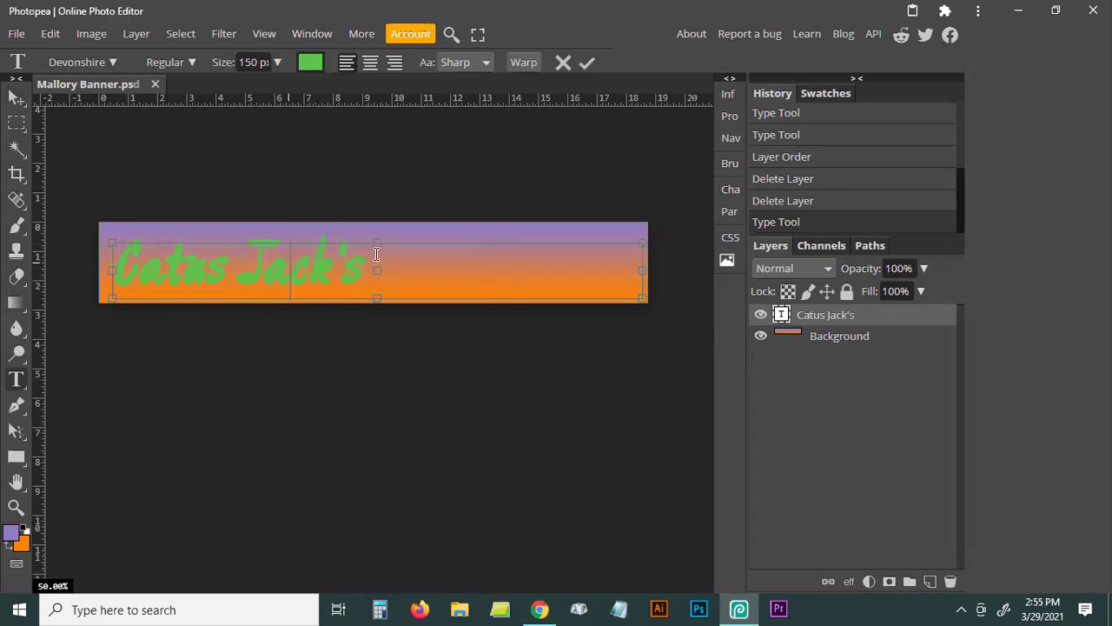
drag(363, 263, 65, 249)
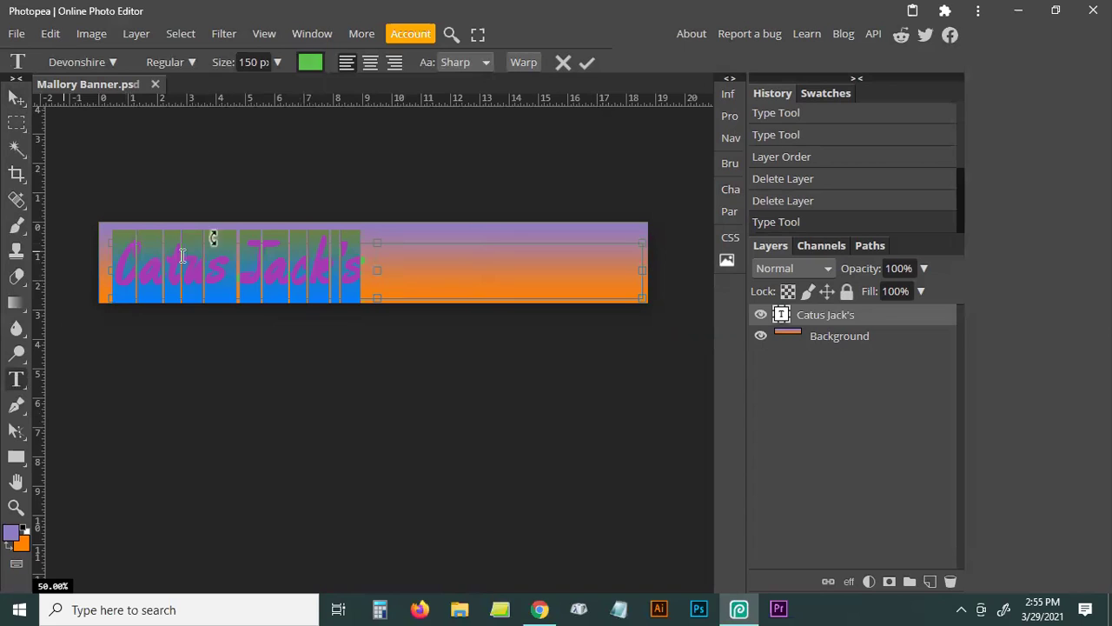
click(372, 61)
click(395, 63)
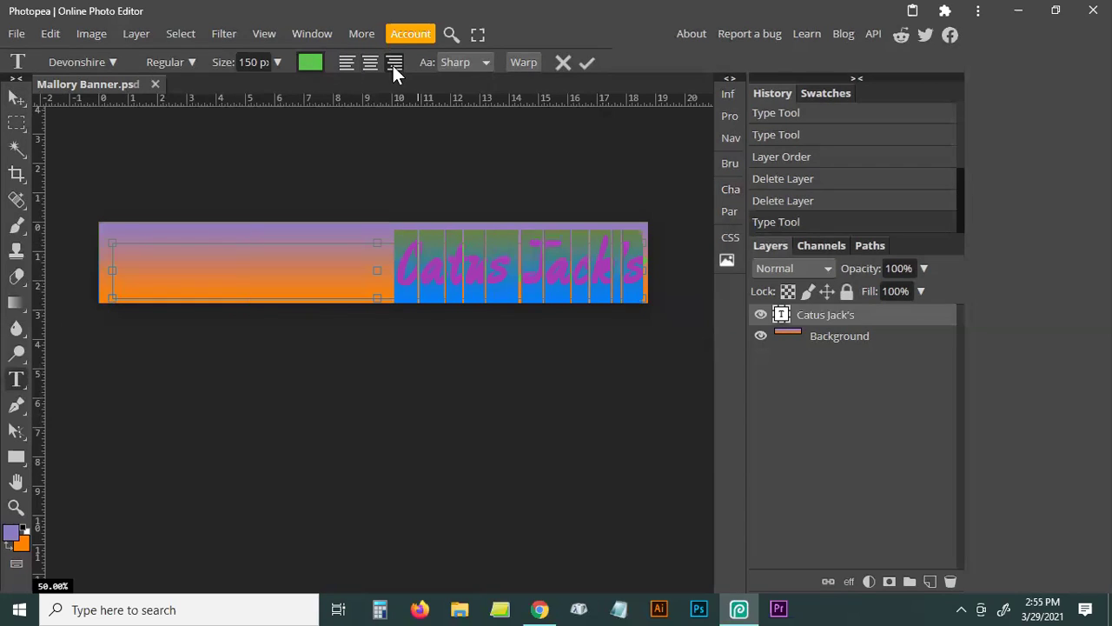
click(347, 62)
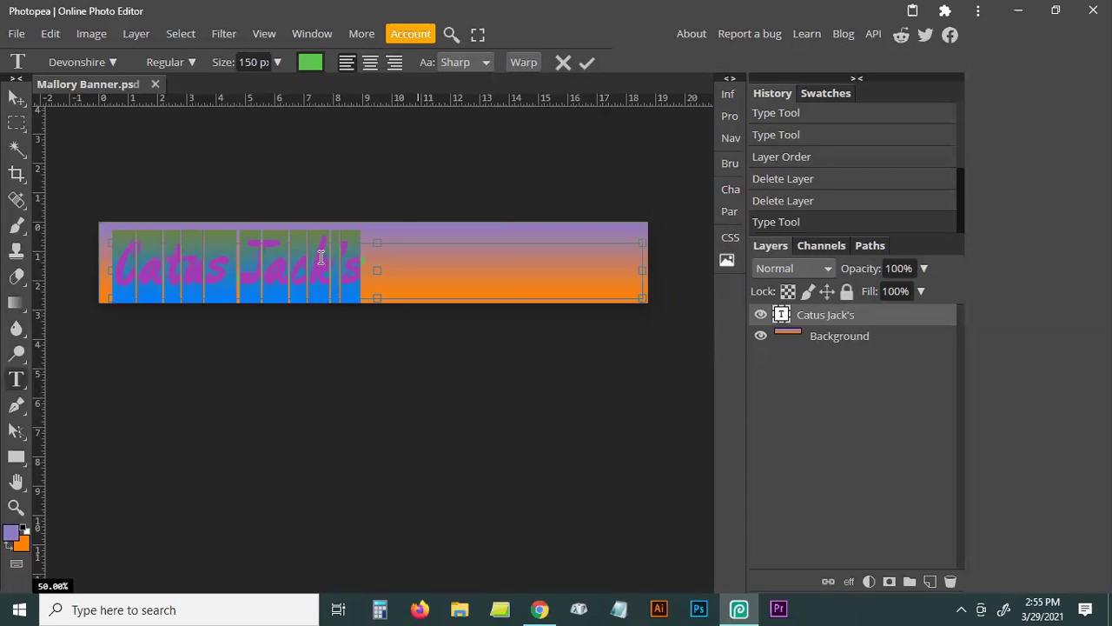
Finish the text edit and move the "Catus Jack's" title slightly away from the banner's left edge.
click(320, 261)
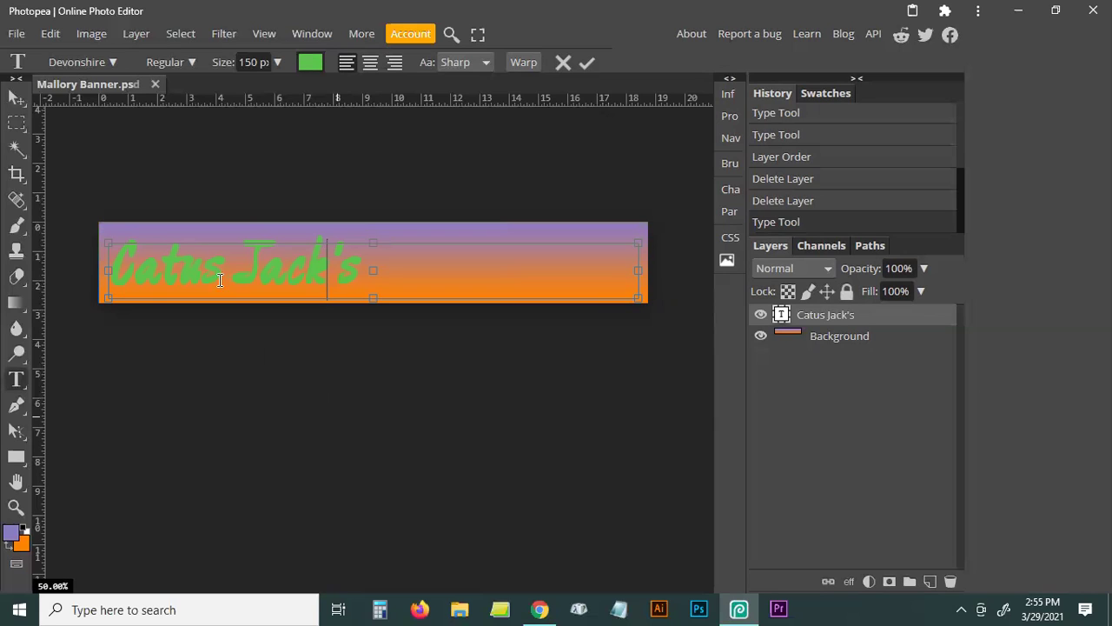
click(14, 97)
drag(180, 272, 196, 273)
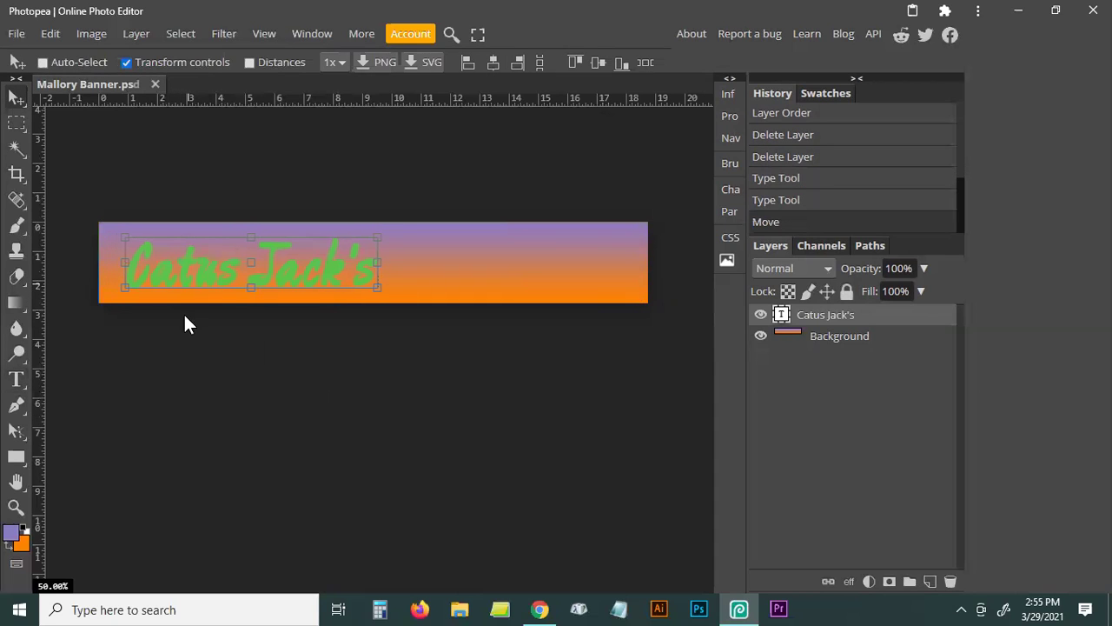
Zoom in on the "Catus Jack's" title to 66.67%.
right_click(15, 102)
click(80, 99)
click(450, 33)
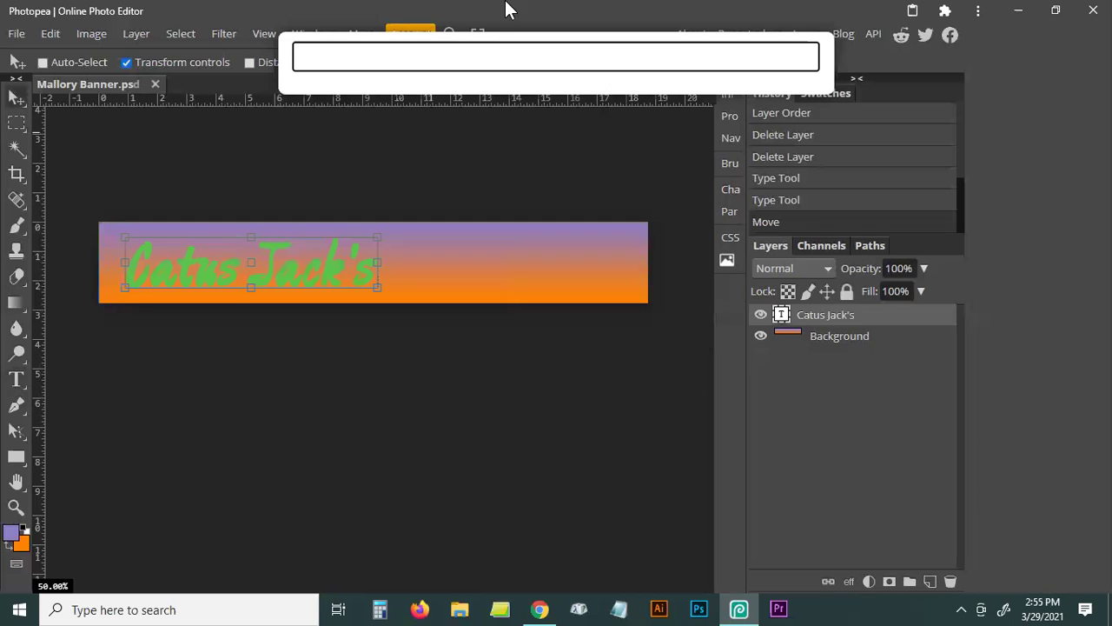
click(15, 508)
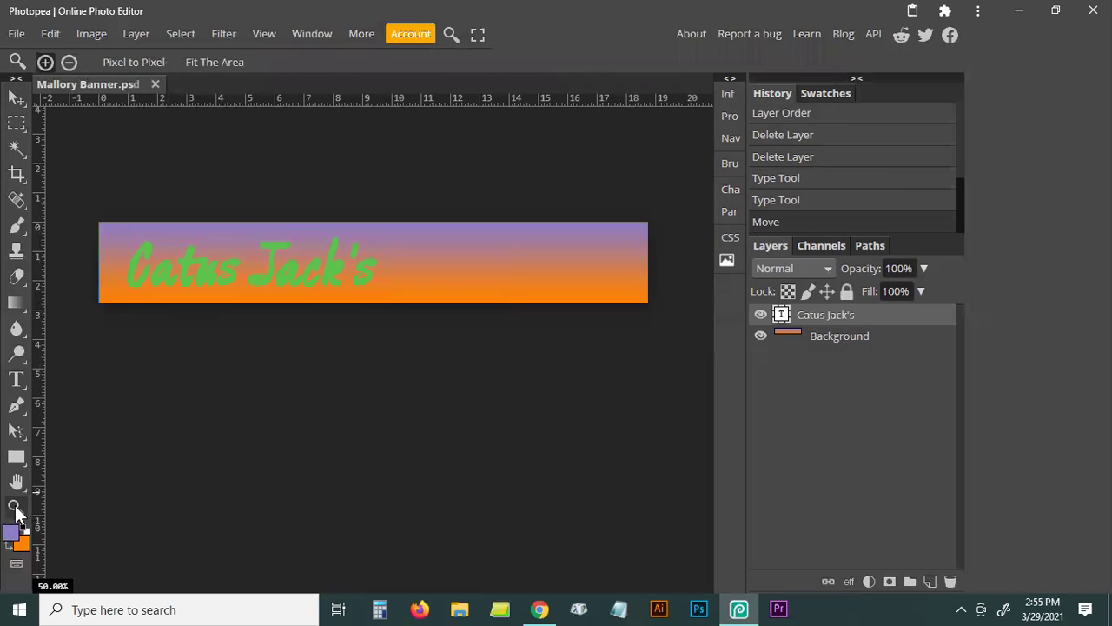
click(193, 260)
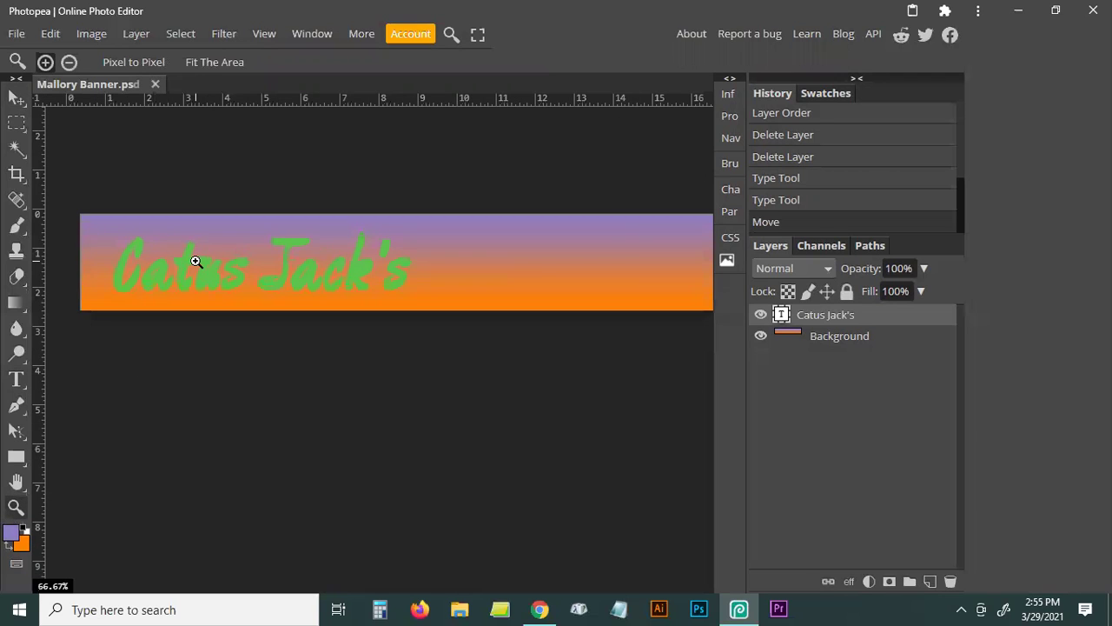
Set the view to 100% zoom with the whole "Catus Jack's" title visible.
click(196, 260)
click(196, 260)
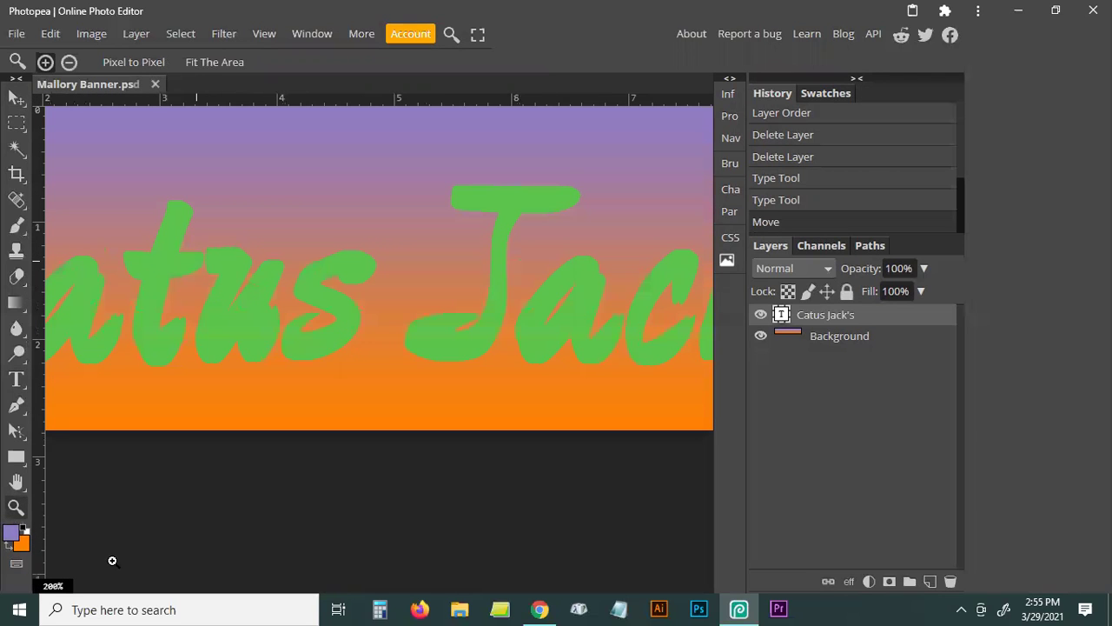
click(733, 136)
drag(612, 146, 607, 146)
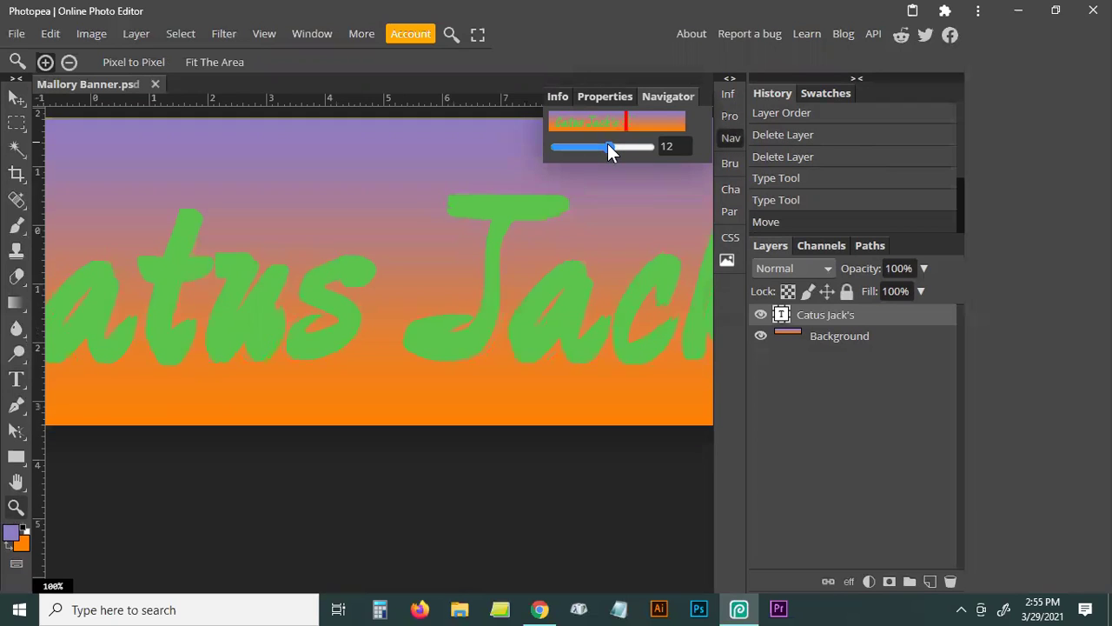
click(728, 137)
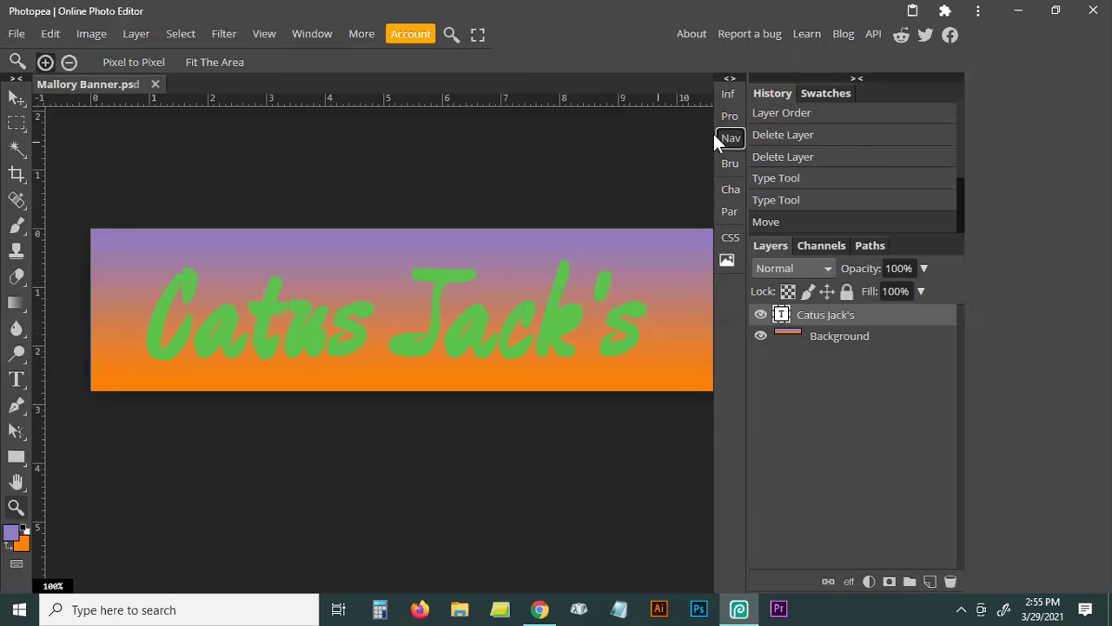
click(311, 34)
mouse_move(374, 31)
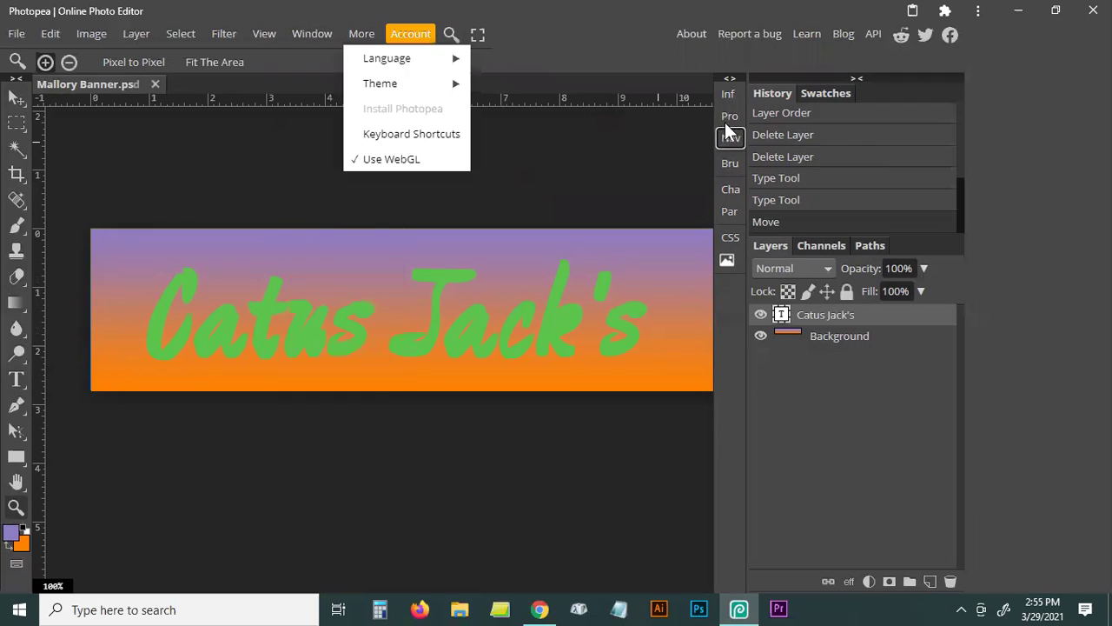
mouse_move(318, 35)
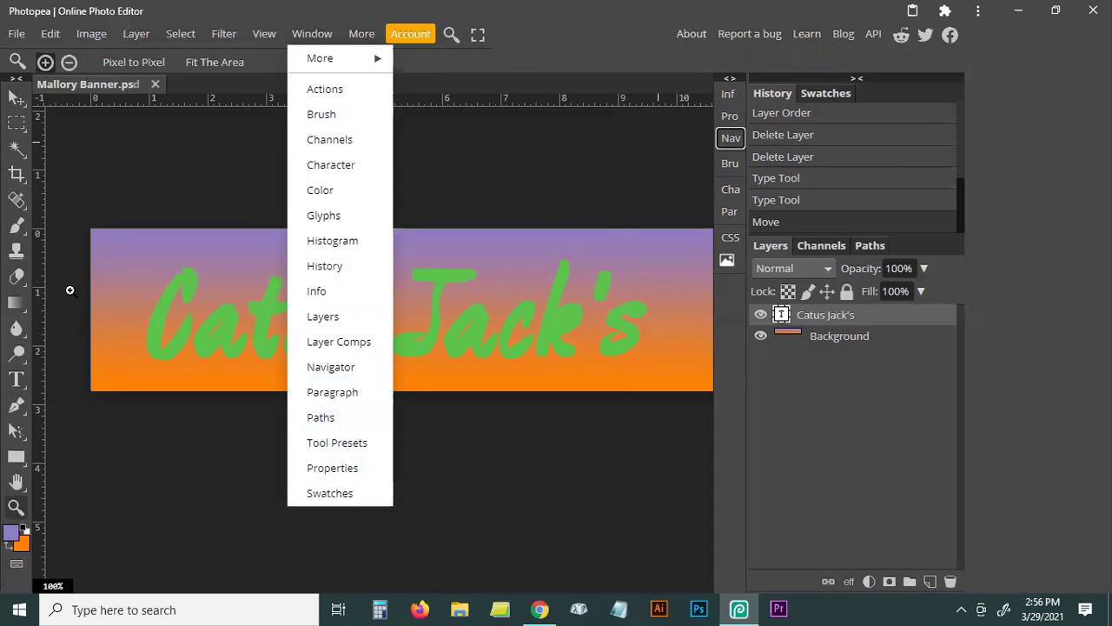
Add a Drop Shadow effect to the "Catus Jack's" text layer and move the Layer Style dialog clear of most of the title.
click(17, 98)
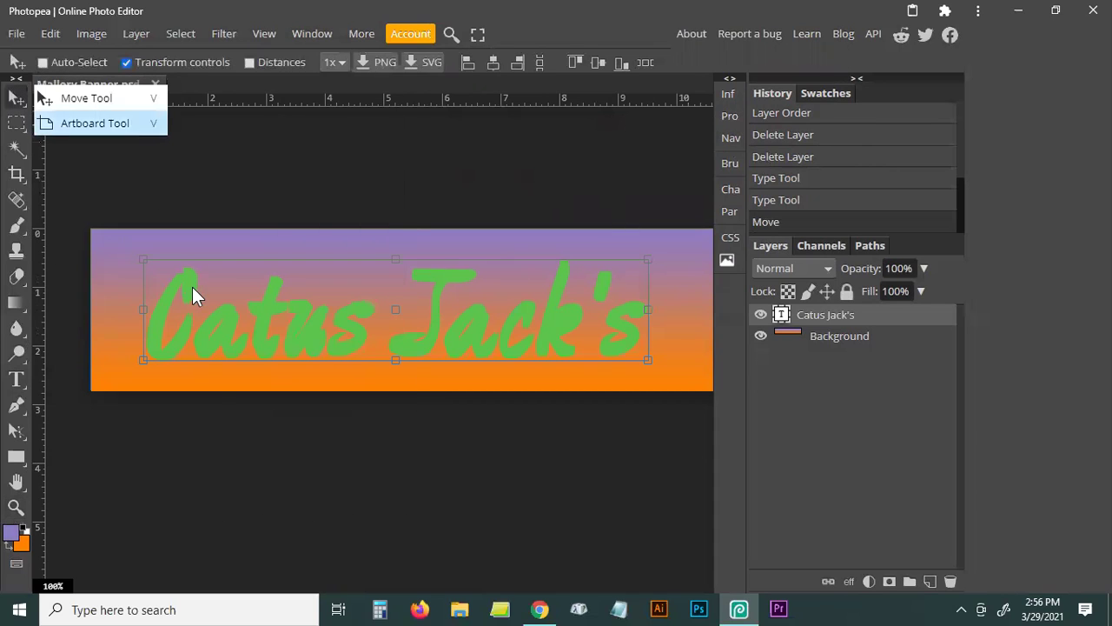
click(243, 328)
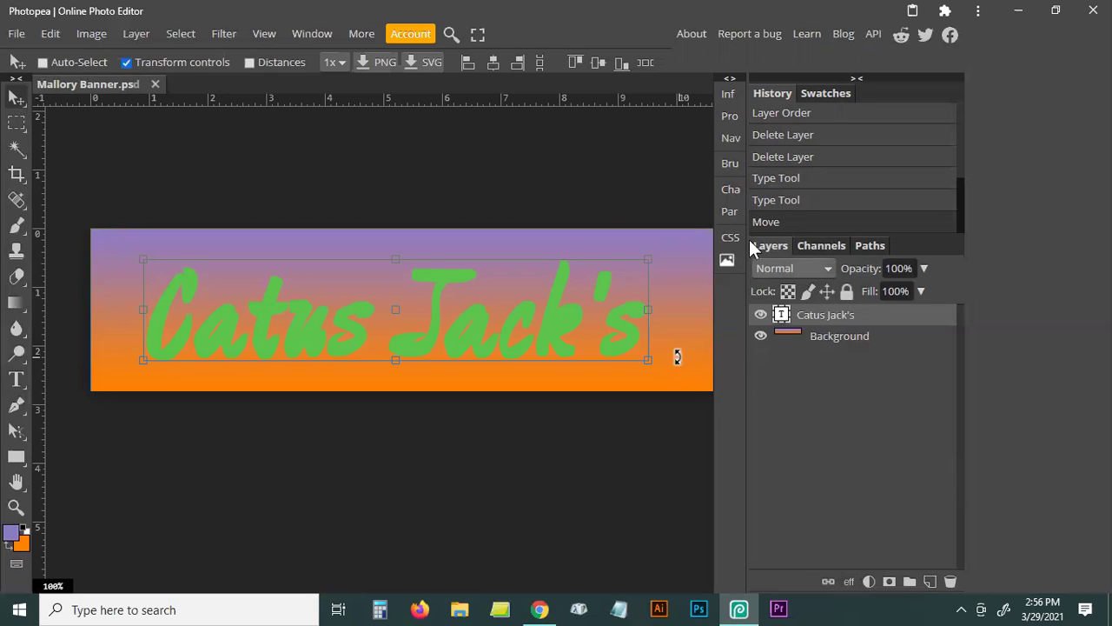
click(848, 582)
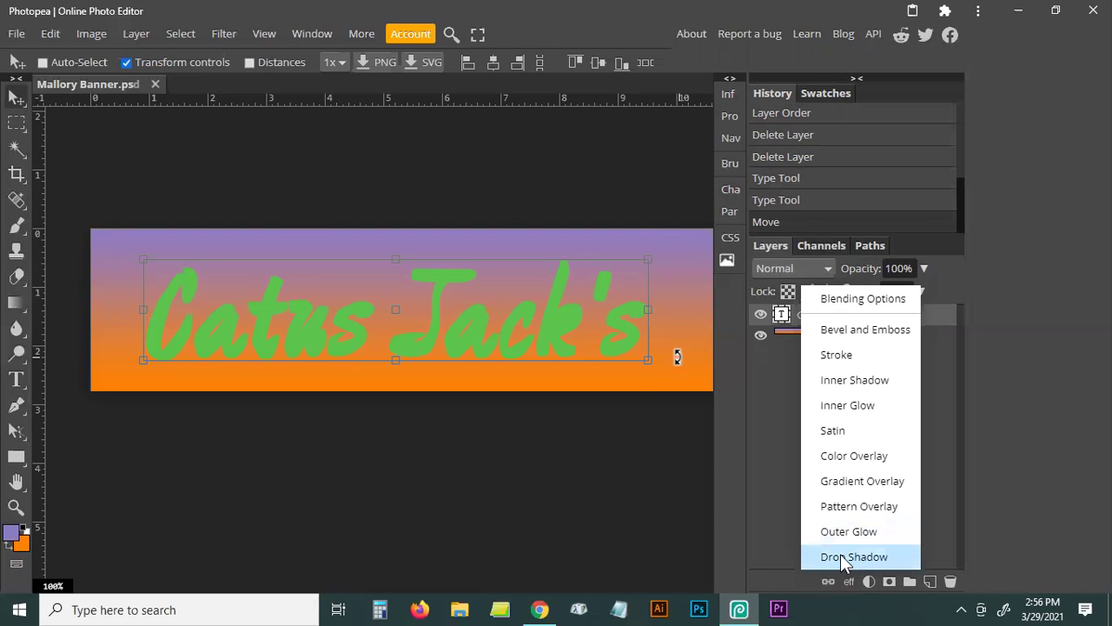
click(841, 556)
drag(340, 158, 384, 445)
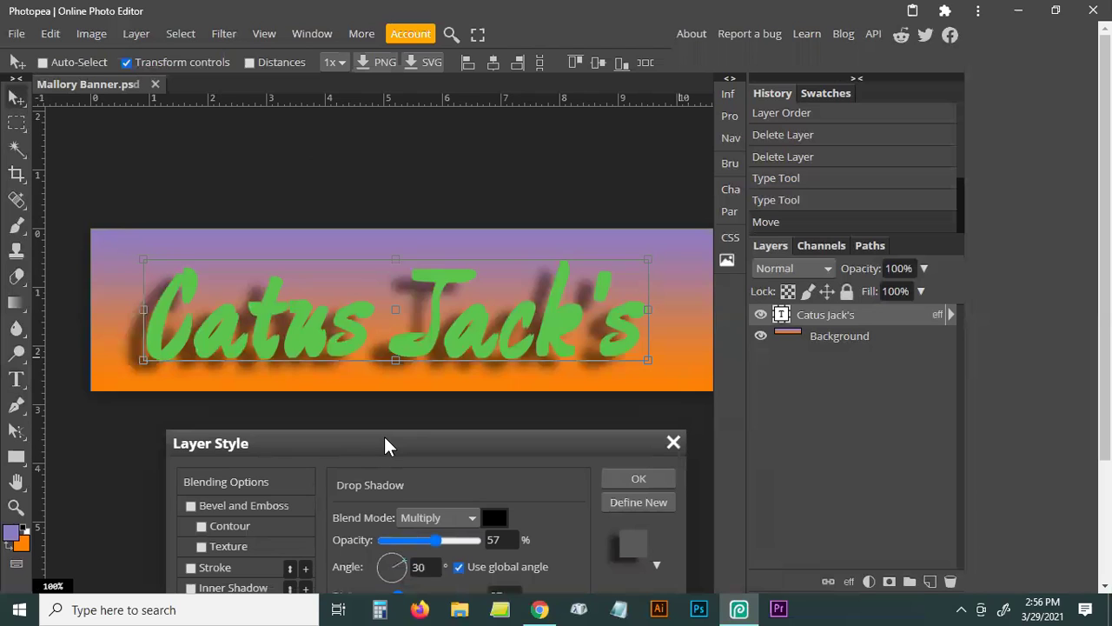
drag(529, 440, 866, 222)
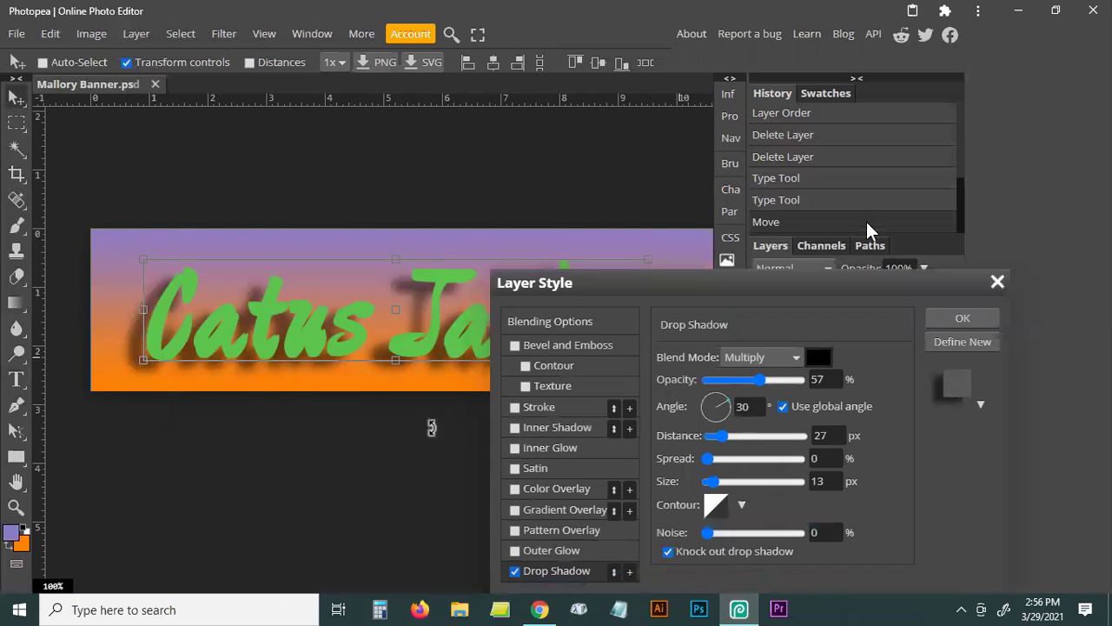
Set the drop shadow's distance to 14 px, size to 15 px and opacity to 47%.
drag(751, 372, 739, 426)
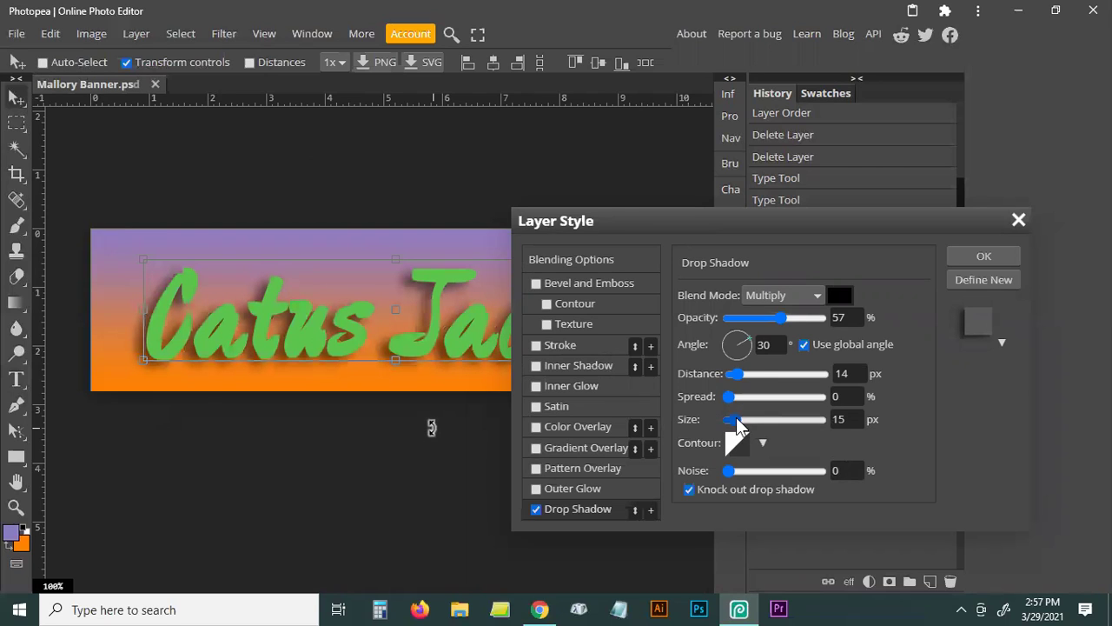
drag(785, 321, 855, 316)
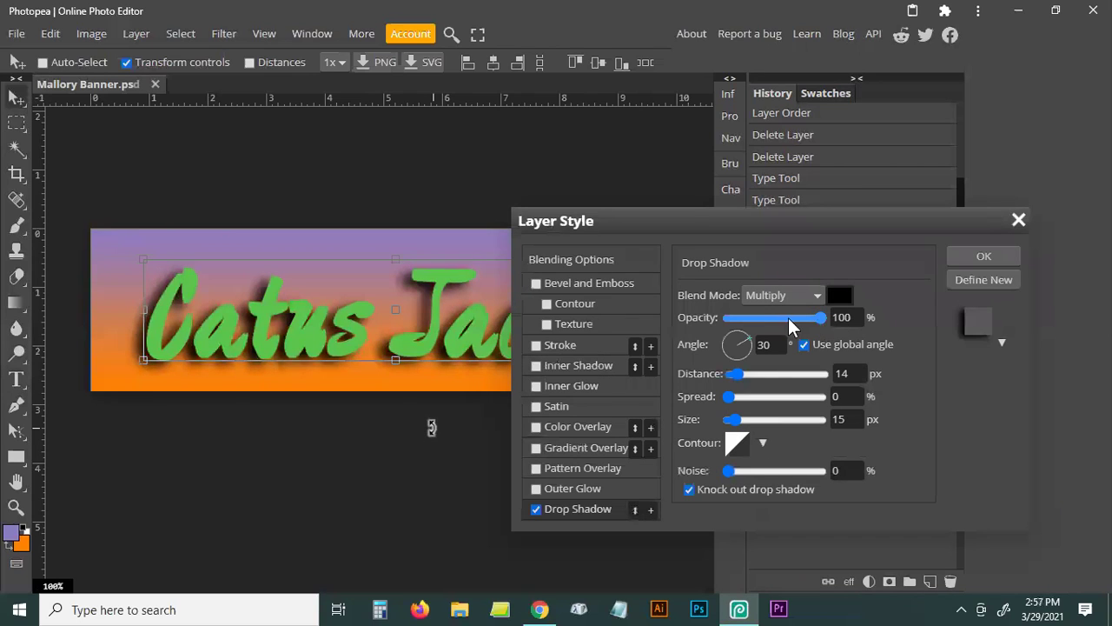
drag(748, 318, 773, 322)
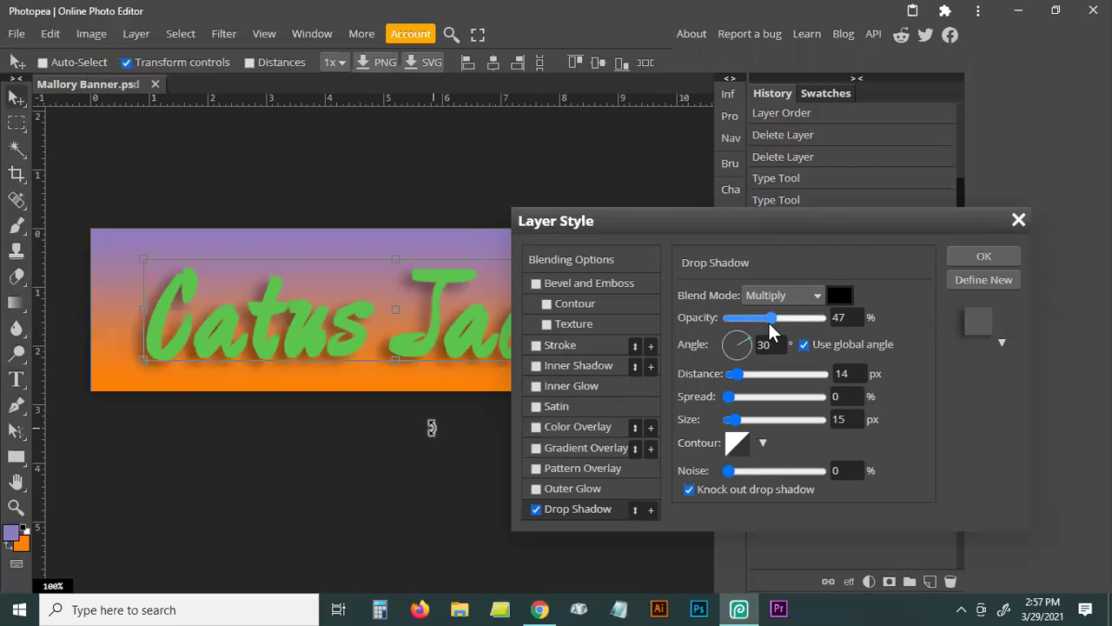
Try grey, green, blue and purple shades as the drop shadow colour, then discard the colour change.
click(838, 296)
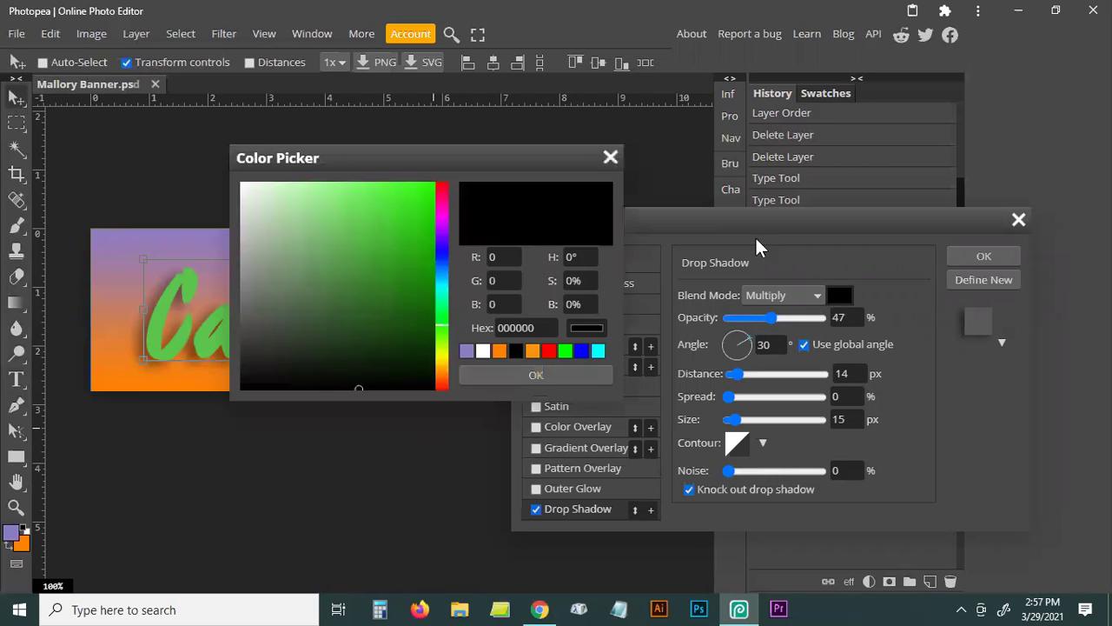
click(249, 322)
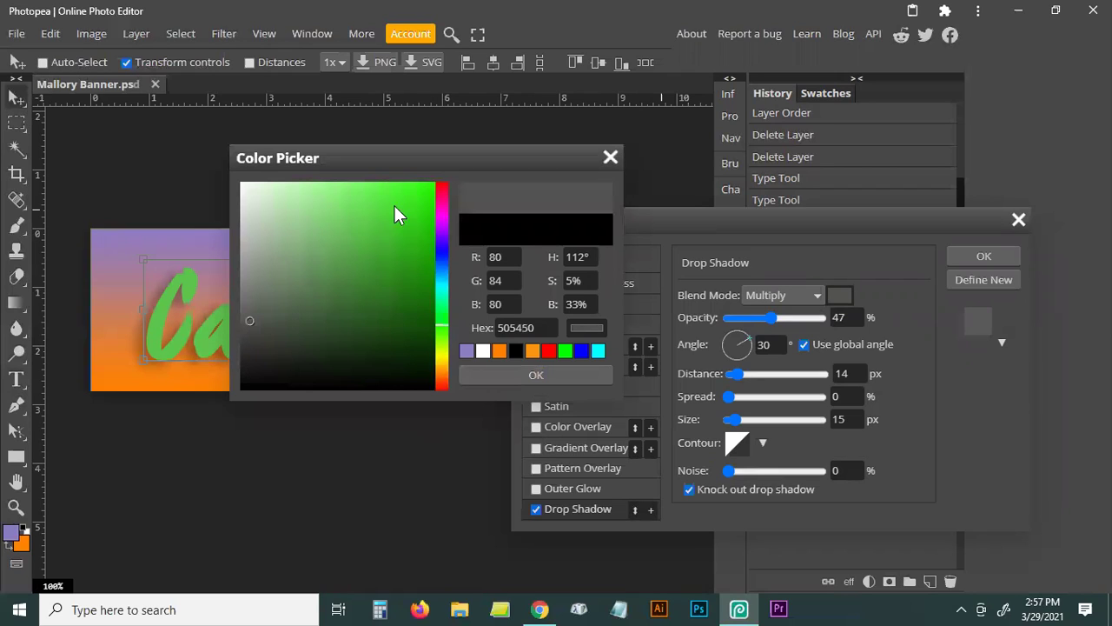
click(427, 227)
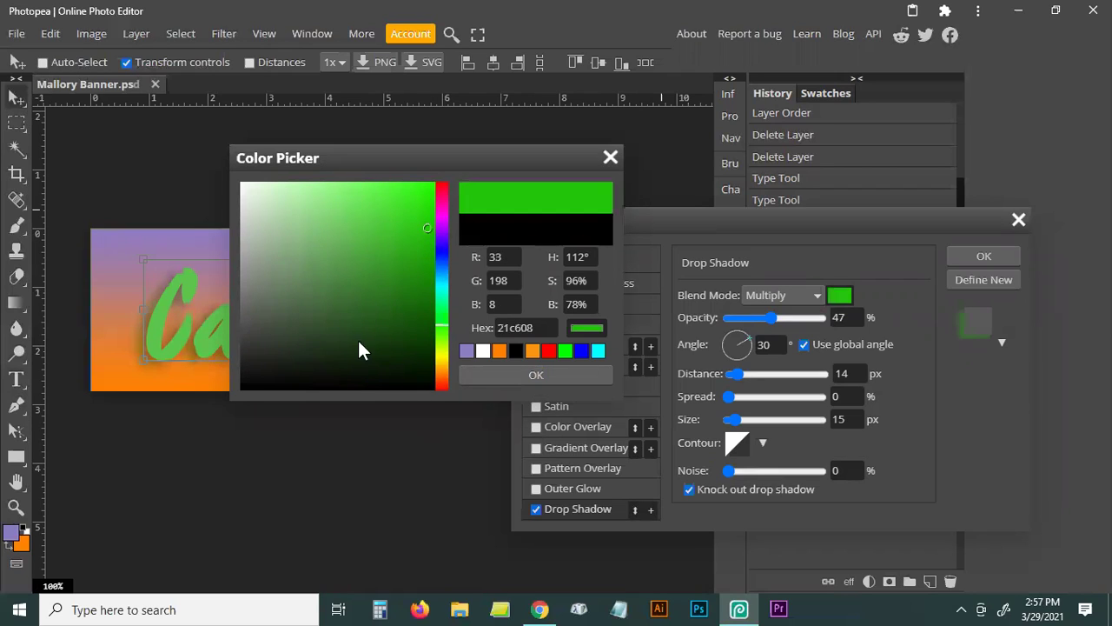
click(439, 247)
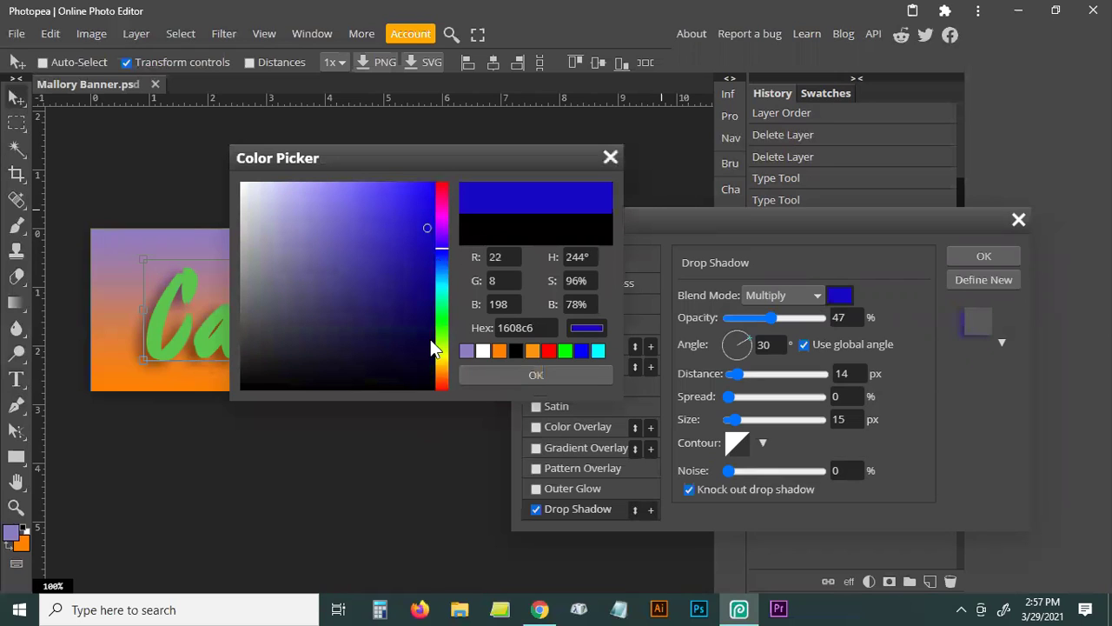
click(467, 351)
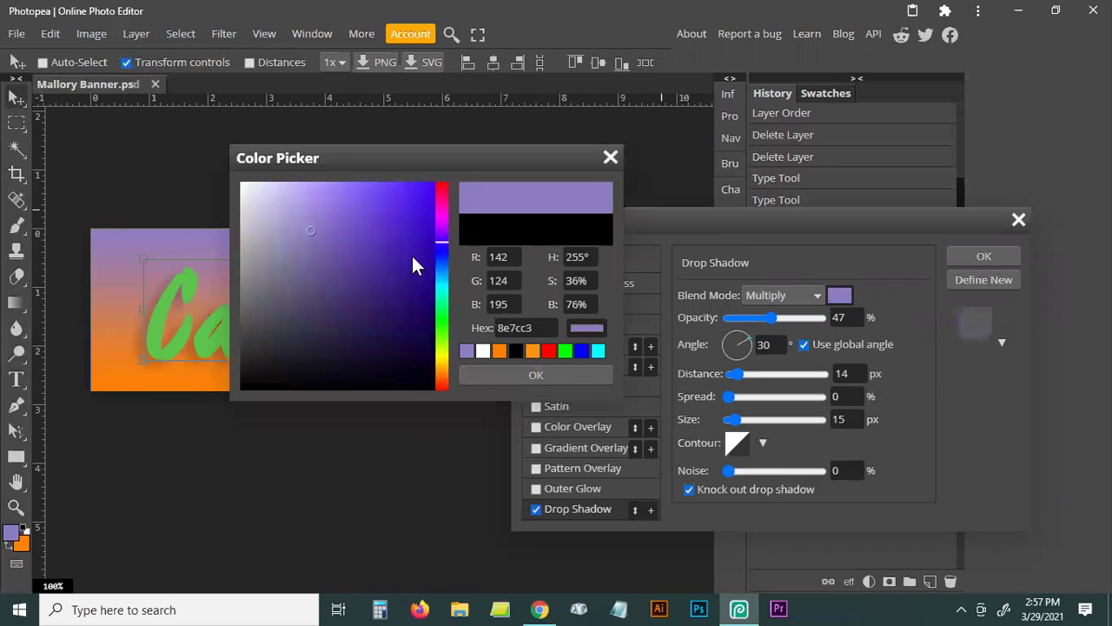
click(424, 310)
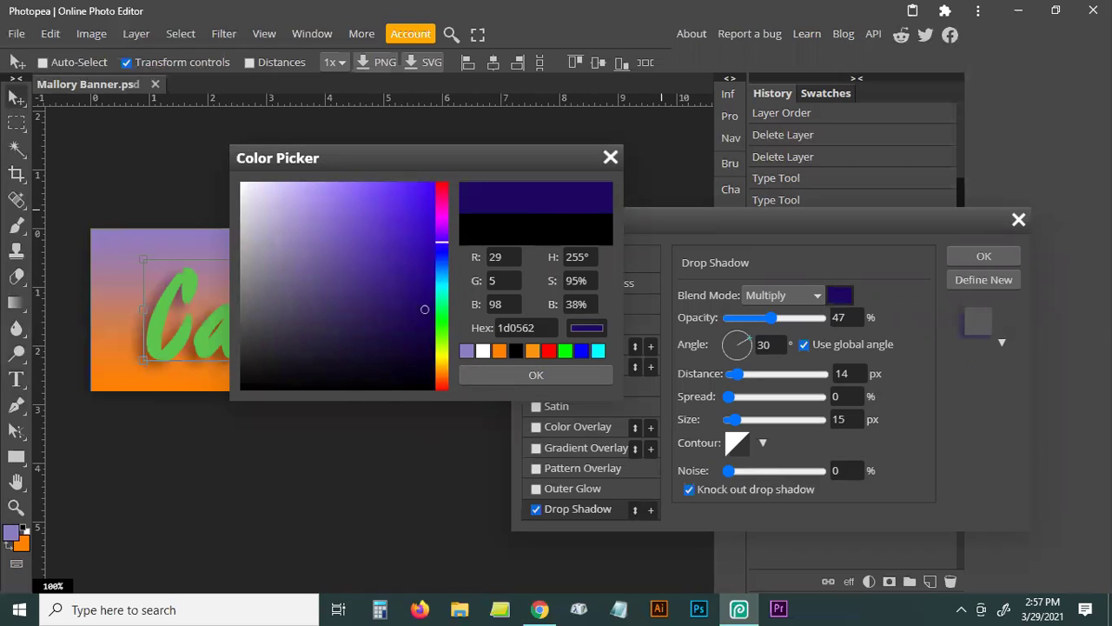
click(611, 156)
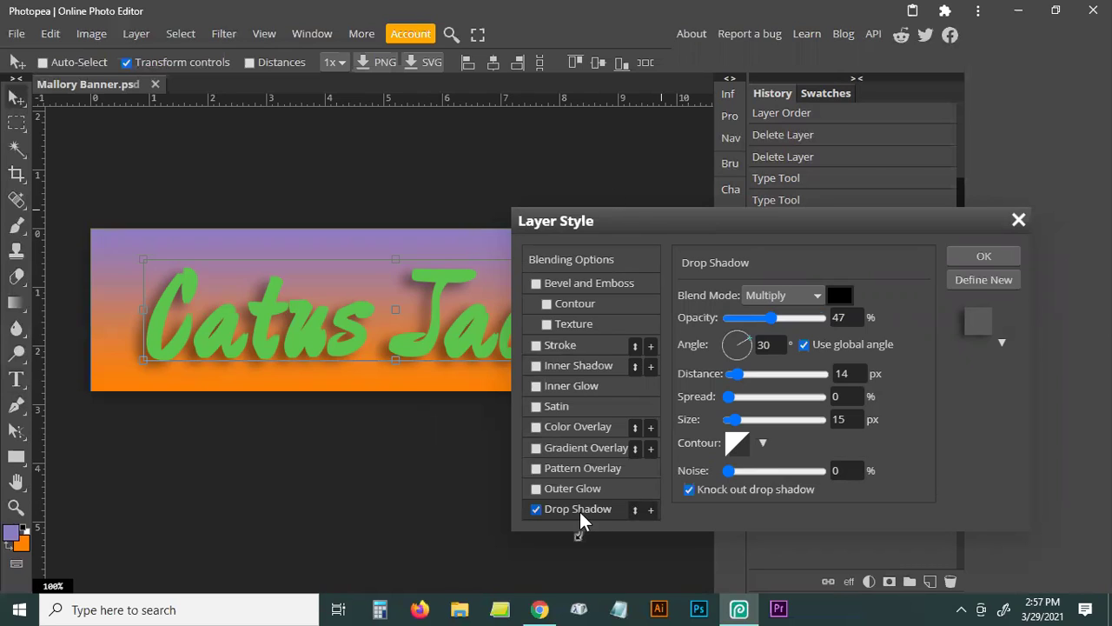
Try an Outer Glow on the title instead of the drop shadow, with 15% spread and 13 px size.
click(536, 489)
click(536, 509)
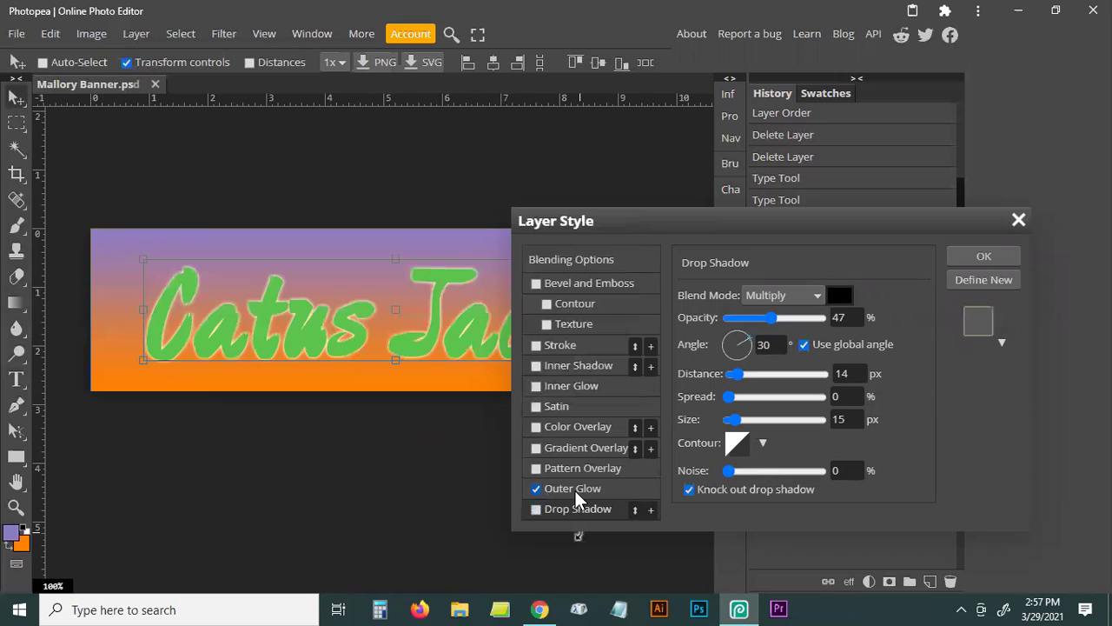
click(576, 492)
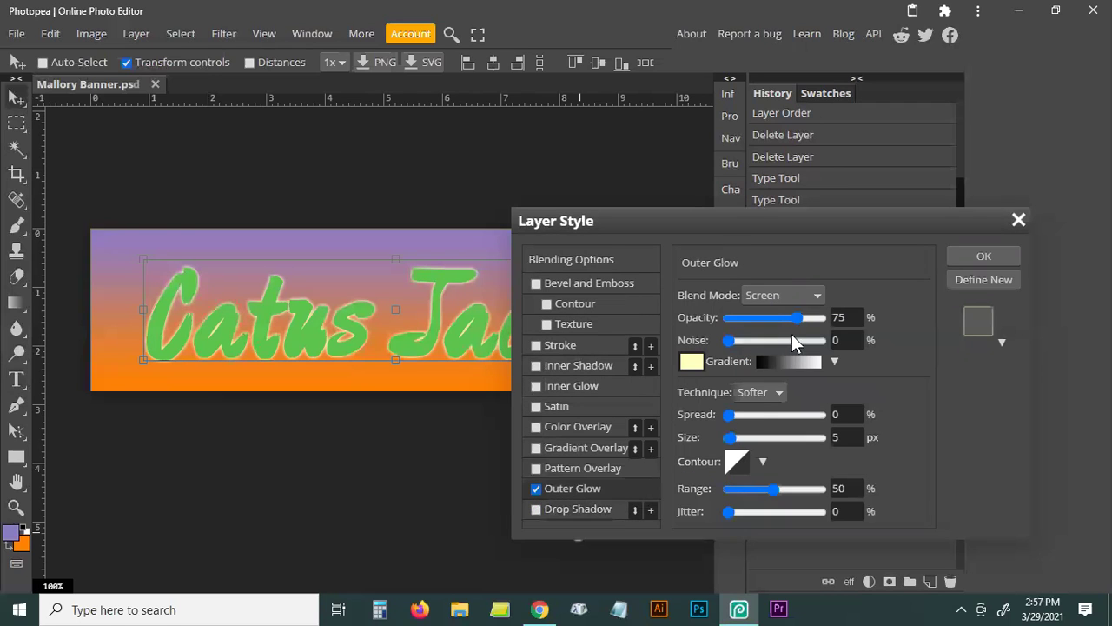
drag(729, 414, 735, 445)
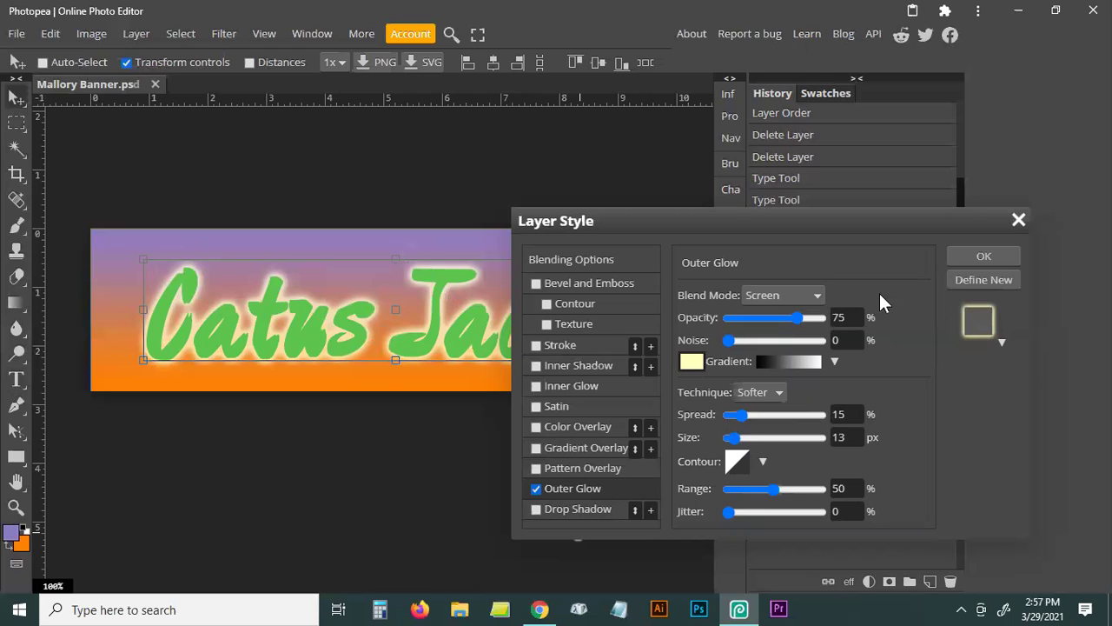
Try bright yellow (f7f707) as the glow colour, then turn off Outer Glow and re-enable Drop Shadow.
click(692, 363)
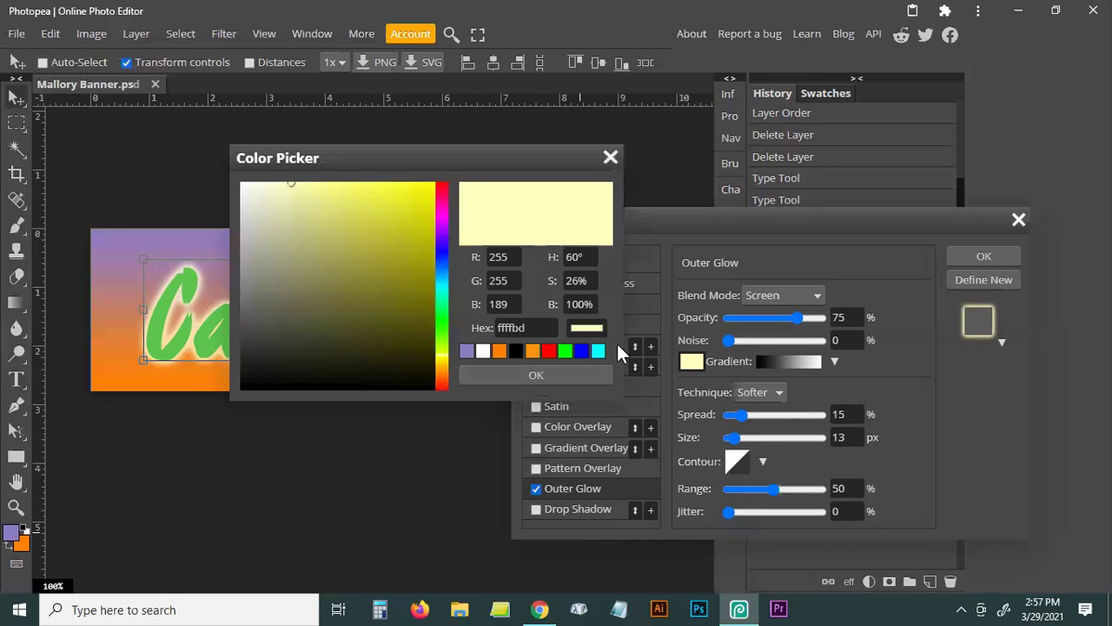
click(428, 187)
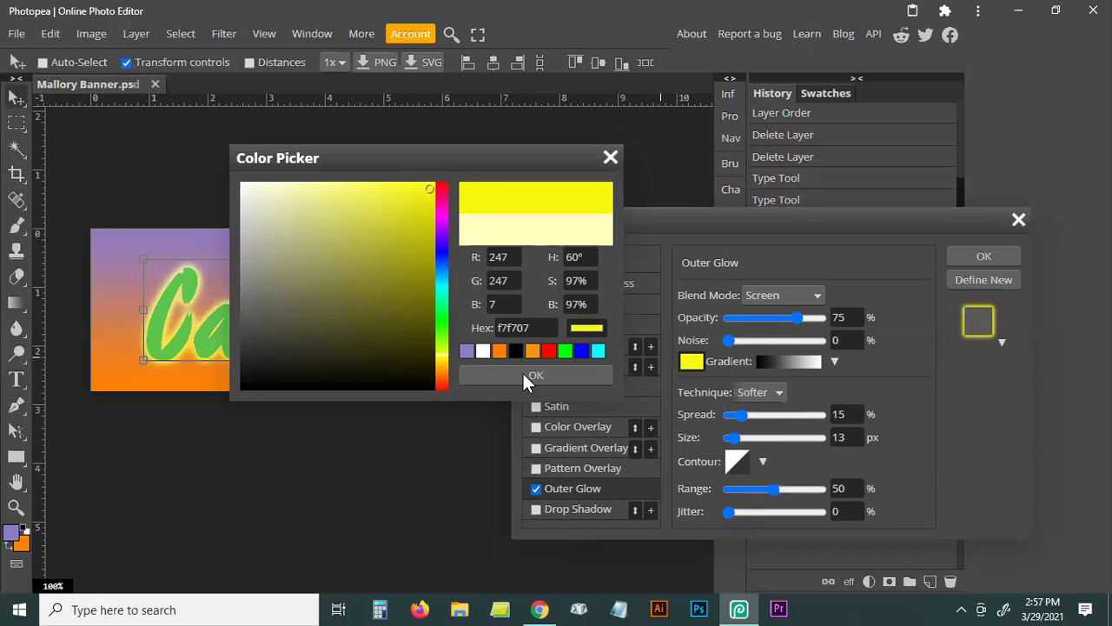
key(Return)
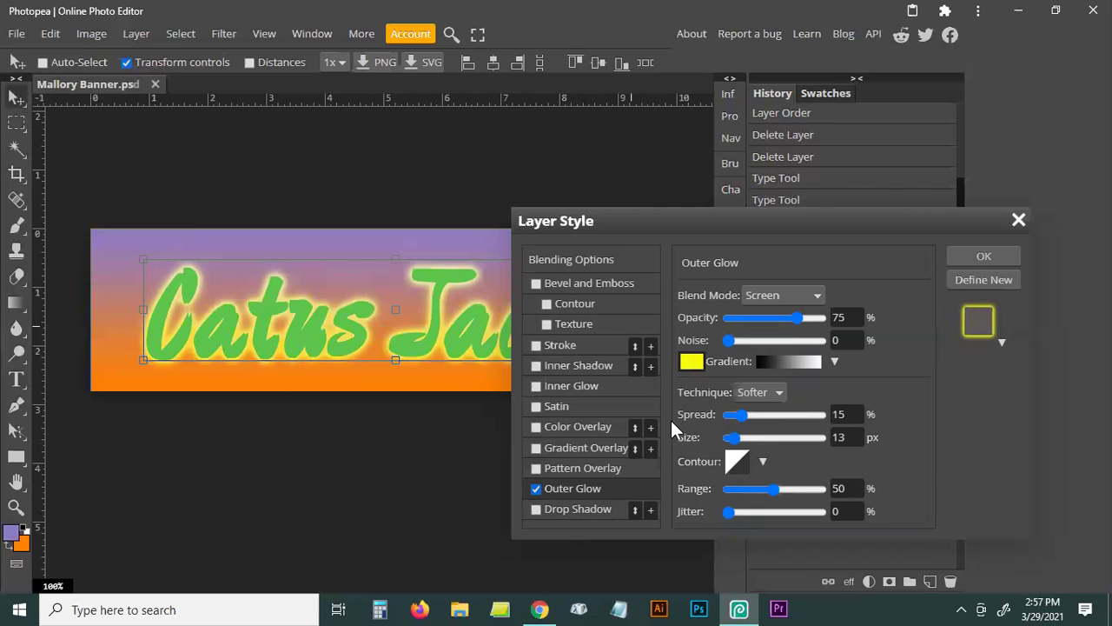
click(537, 488)
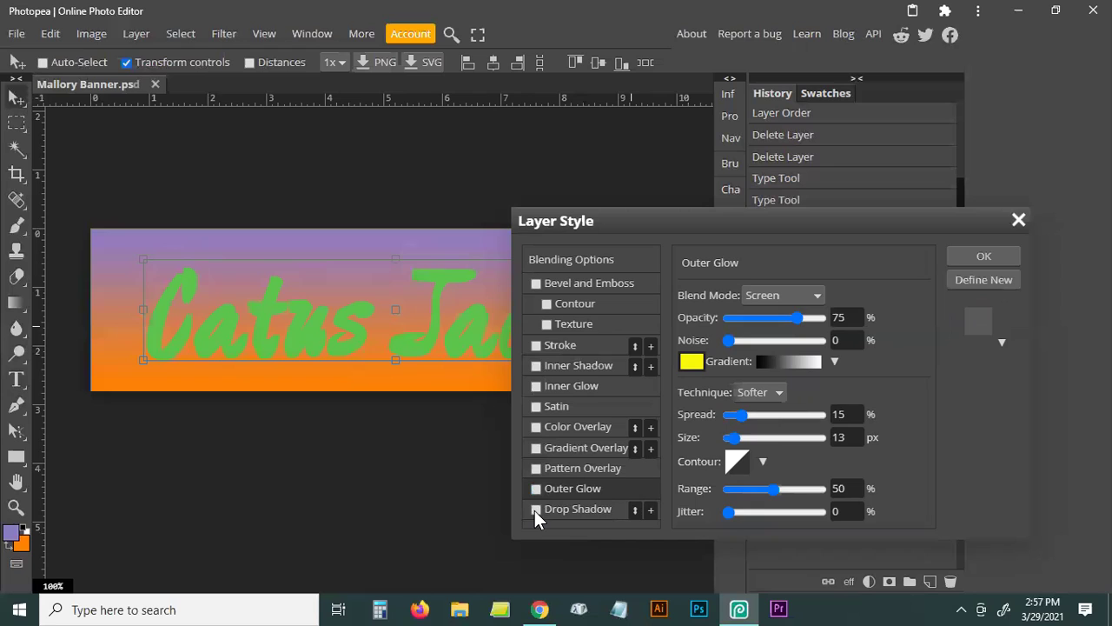
click(536, 510)
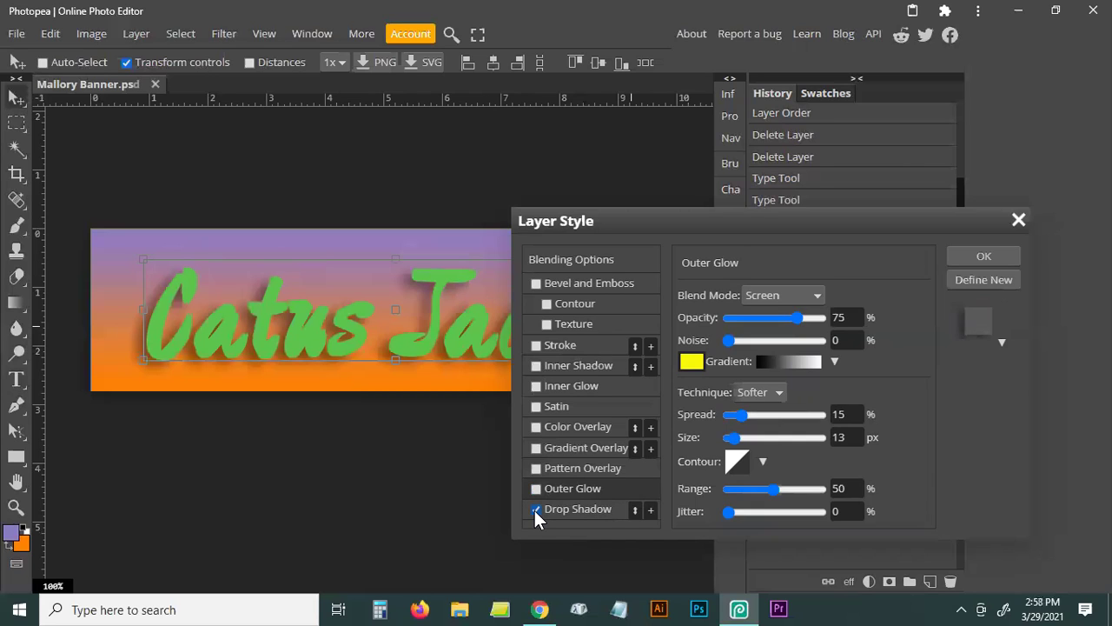
Add an outside Stroke to the title with an off-white colour (fcfbfb) and a size of 5 px.
click(537, 345)
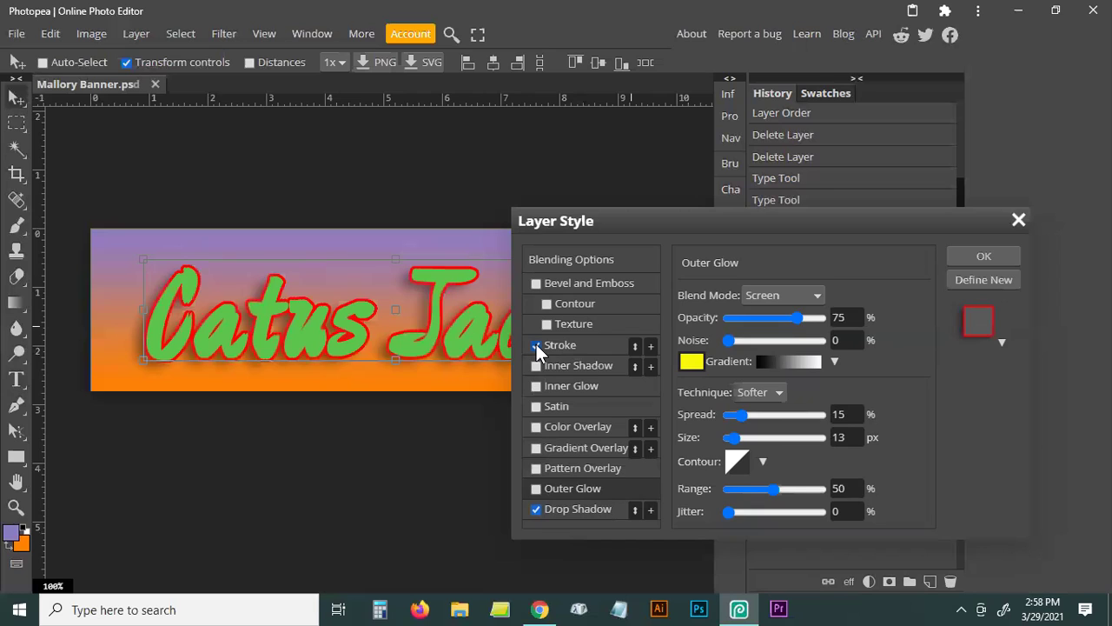
click(537, 344)
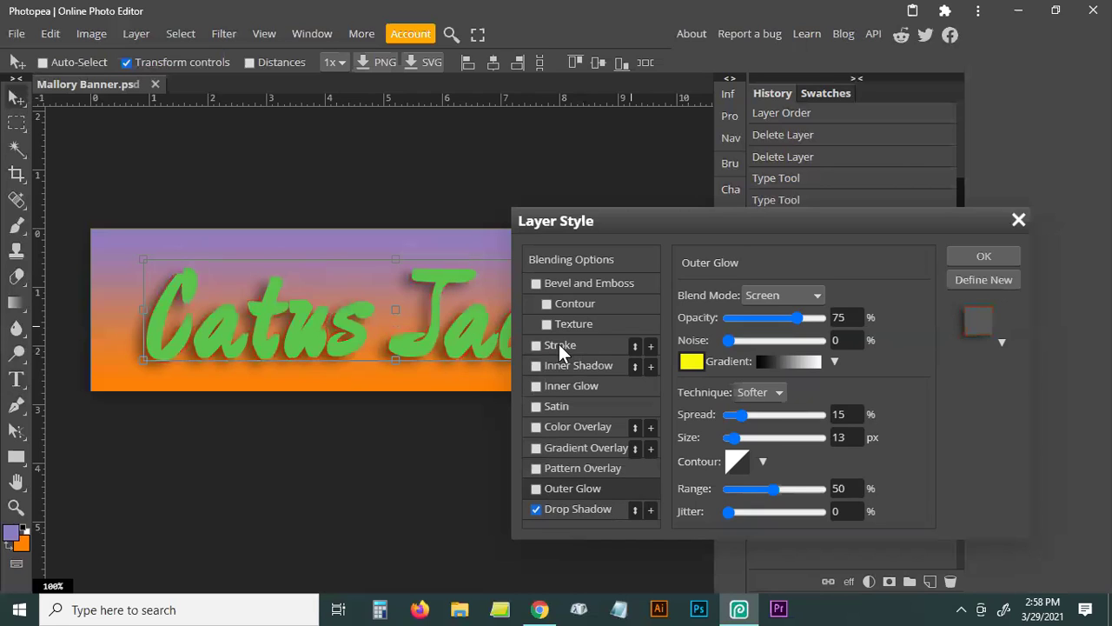
click(559, 344)
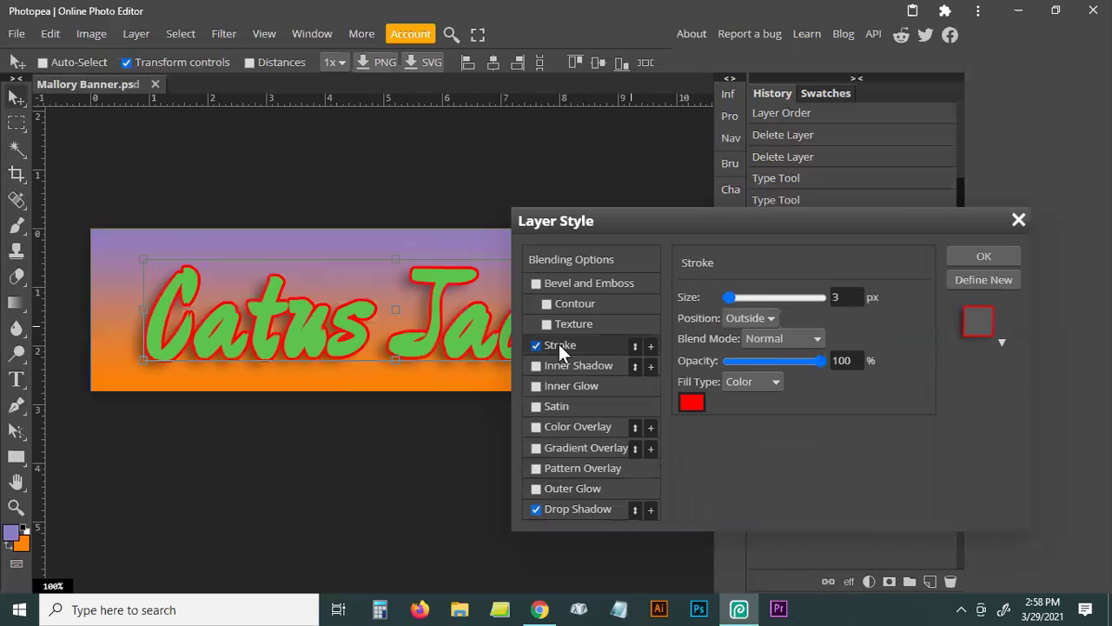
click(692, 401)
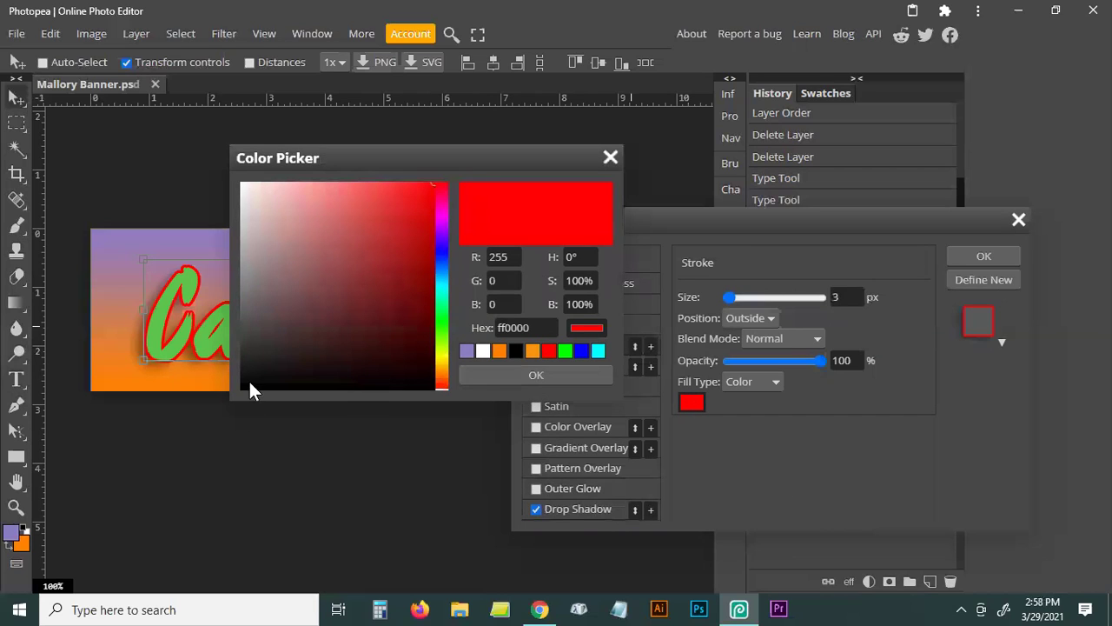
click(243, 185)
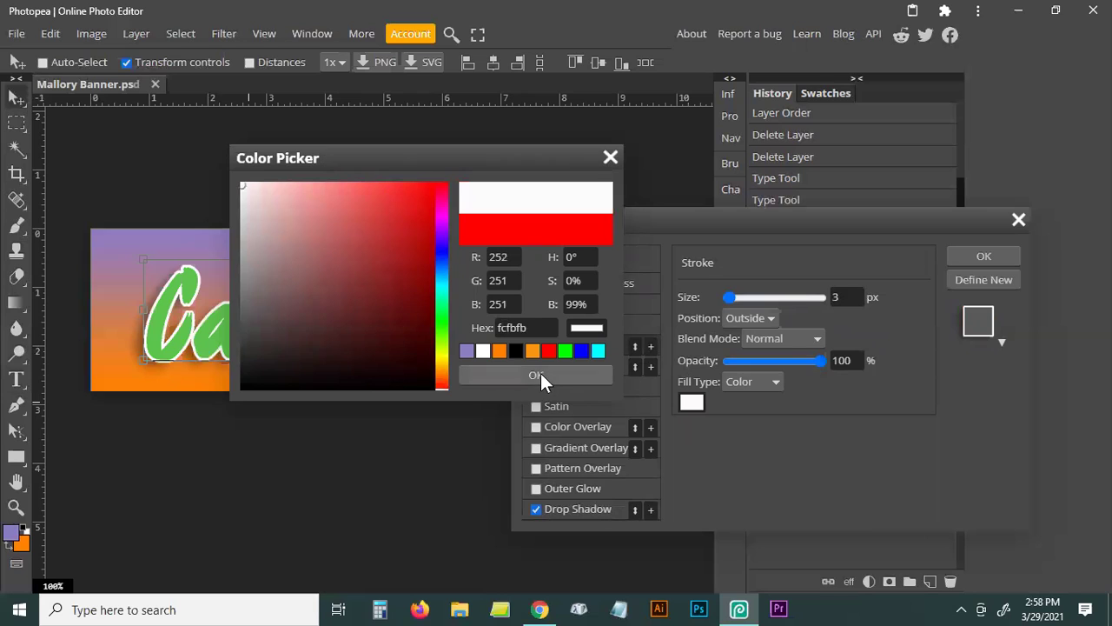
click(531, 373)
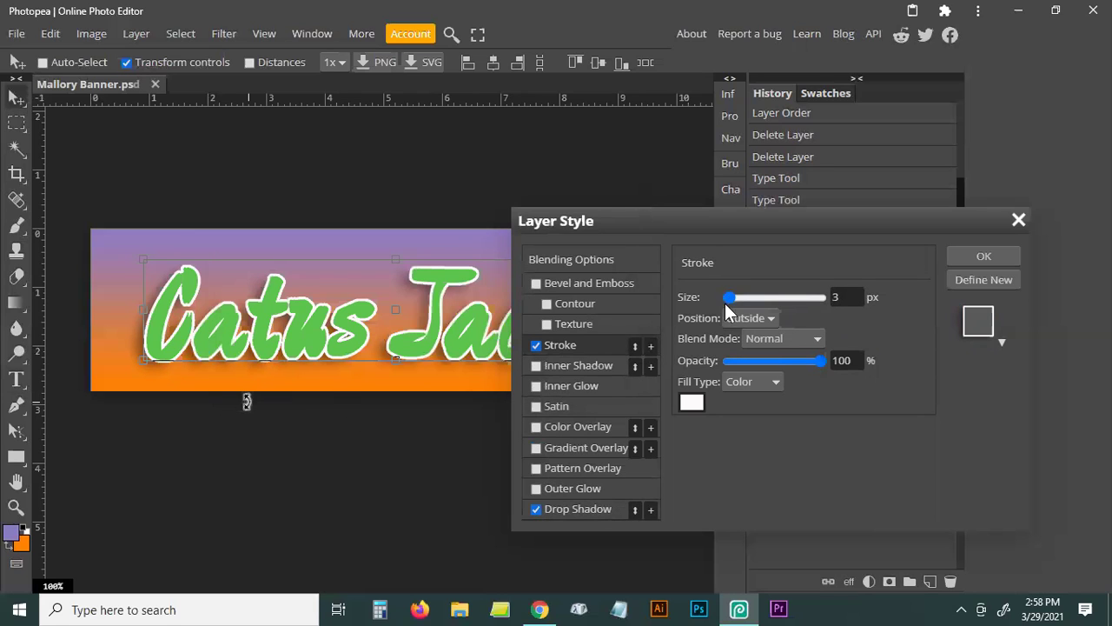
mouse_move(730, 297)
mouse_down()
mouse_move(780, 297)
mouse_move(730, 300)
mouse_up()
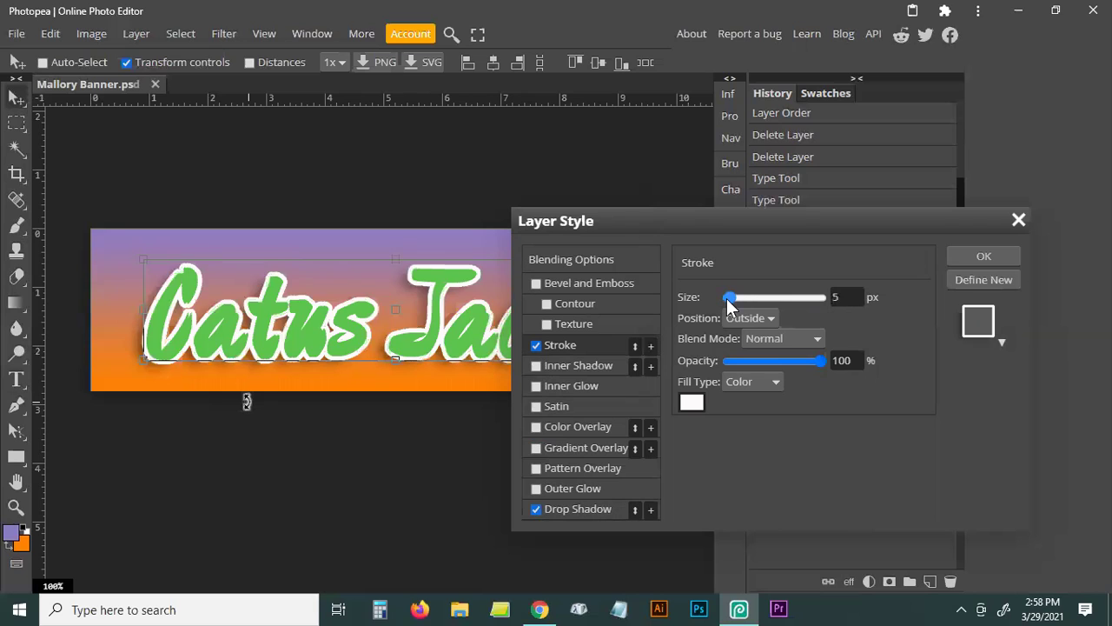
Reduce the title's outside stroke size to 2 px.
drag(731, 300, 729, 300)
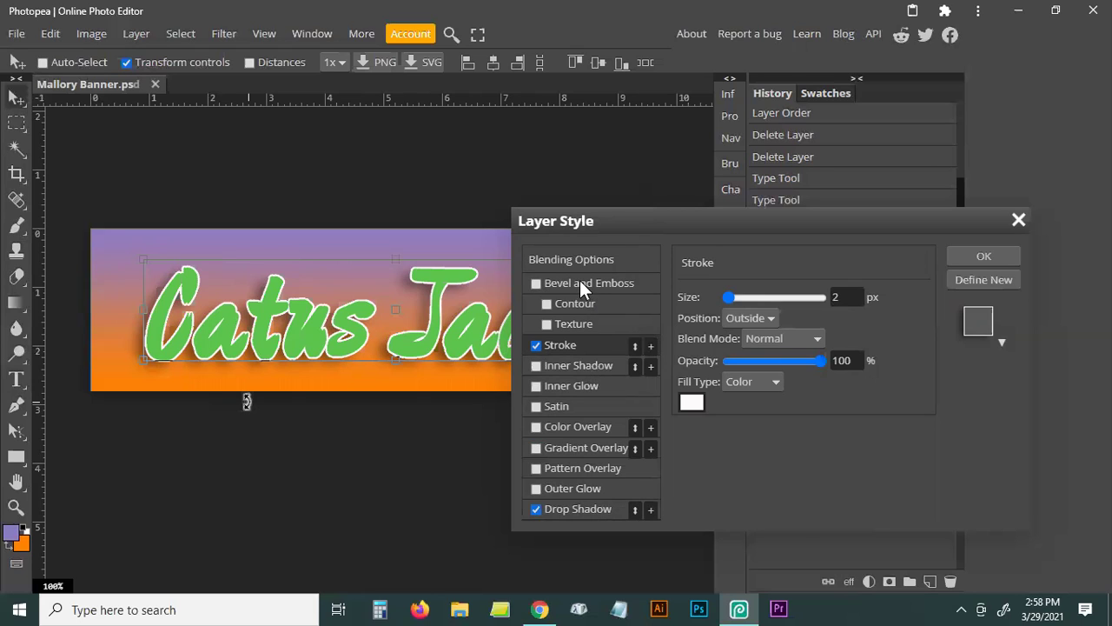
Try Bevel and Emboss on the title with an Inner Bevel, 60% depth and a size of about 33 px.
click(536, 283)
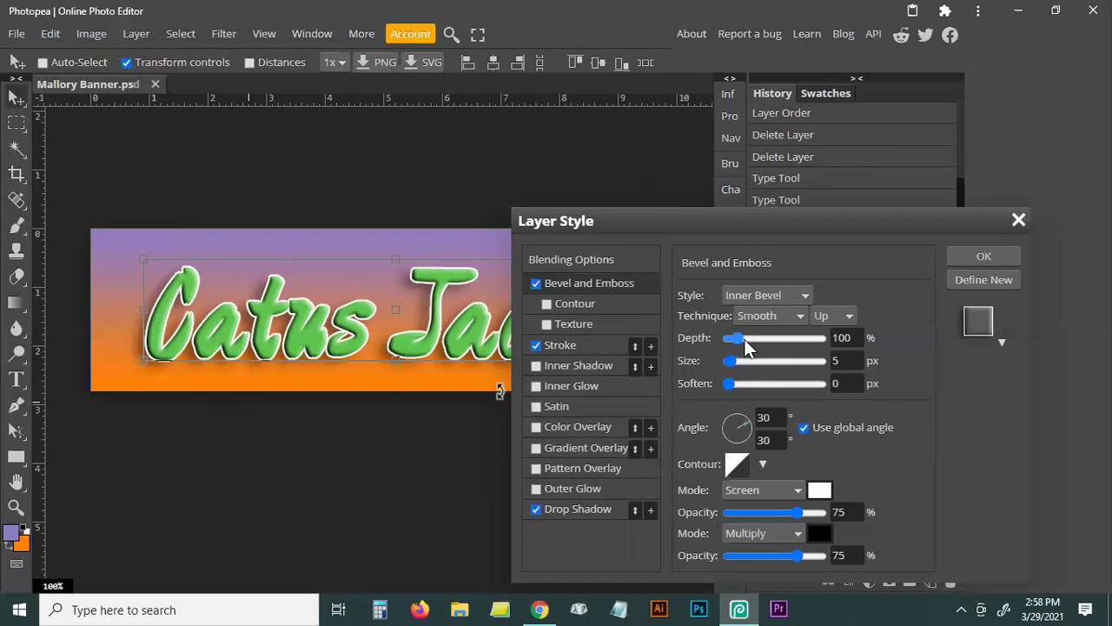
drag(745, 342, 735, 341)
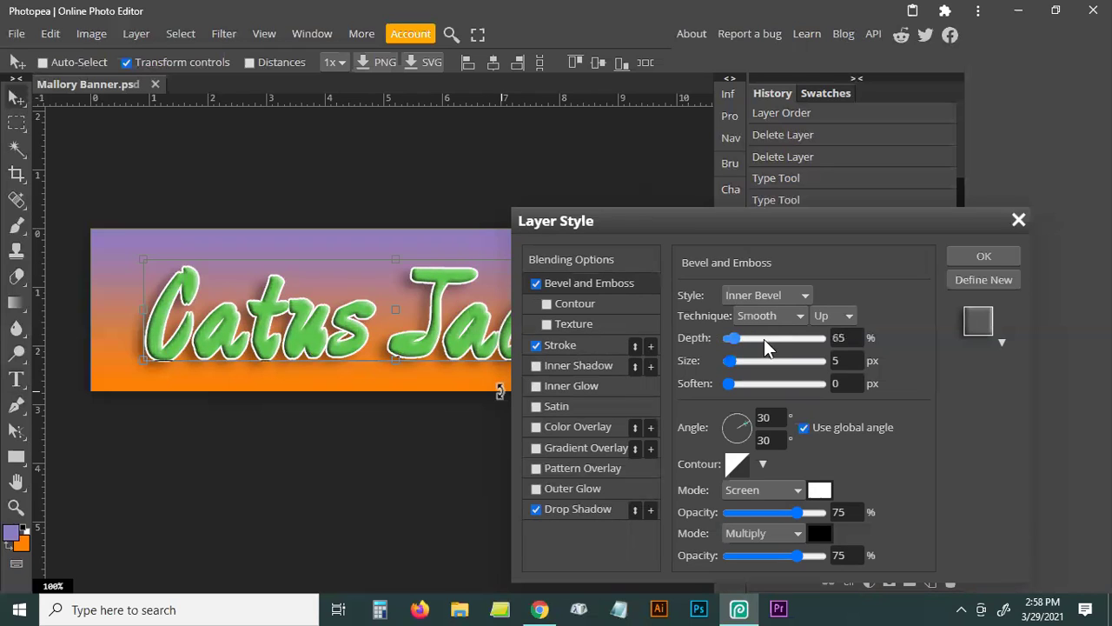
click(759, 339)
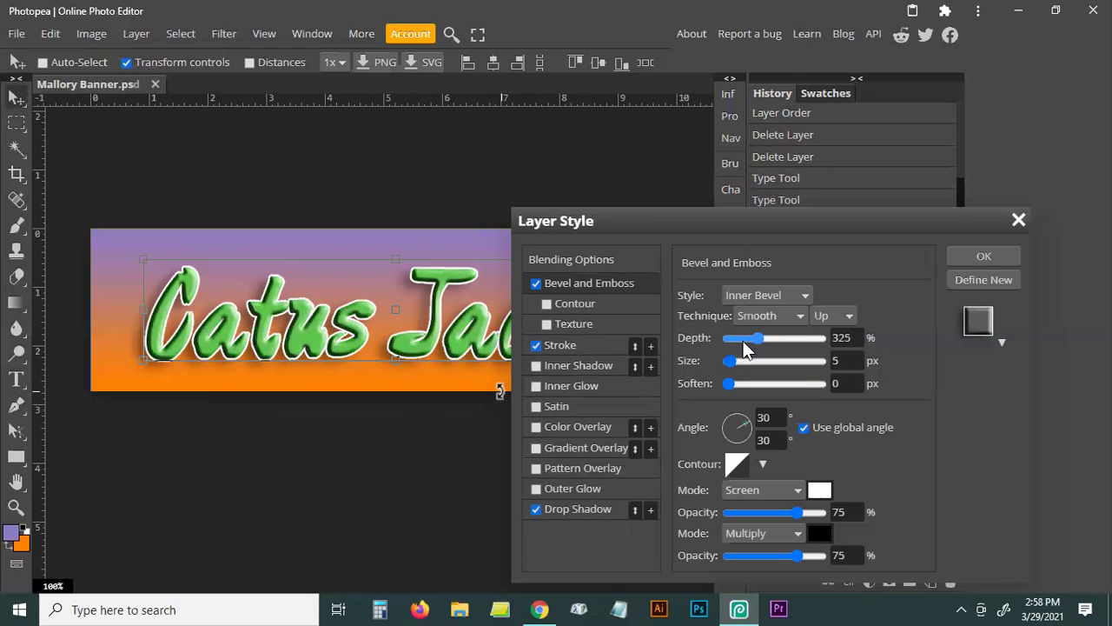
click(735, 342)
drag(730, 365, 761, 360)
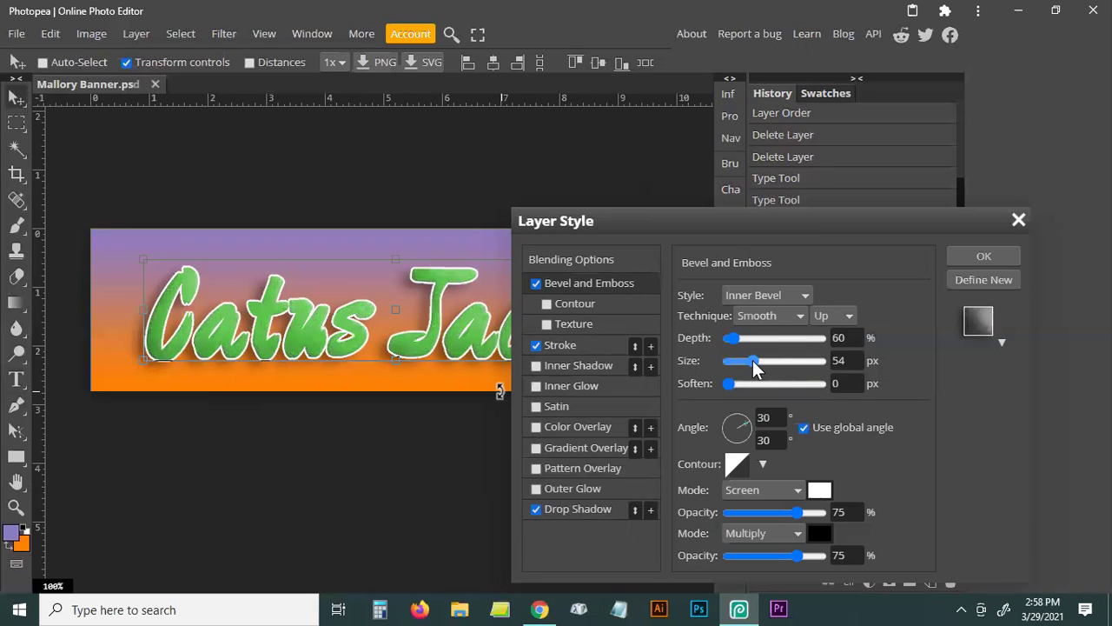
click(780, 362)
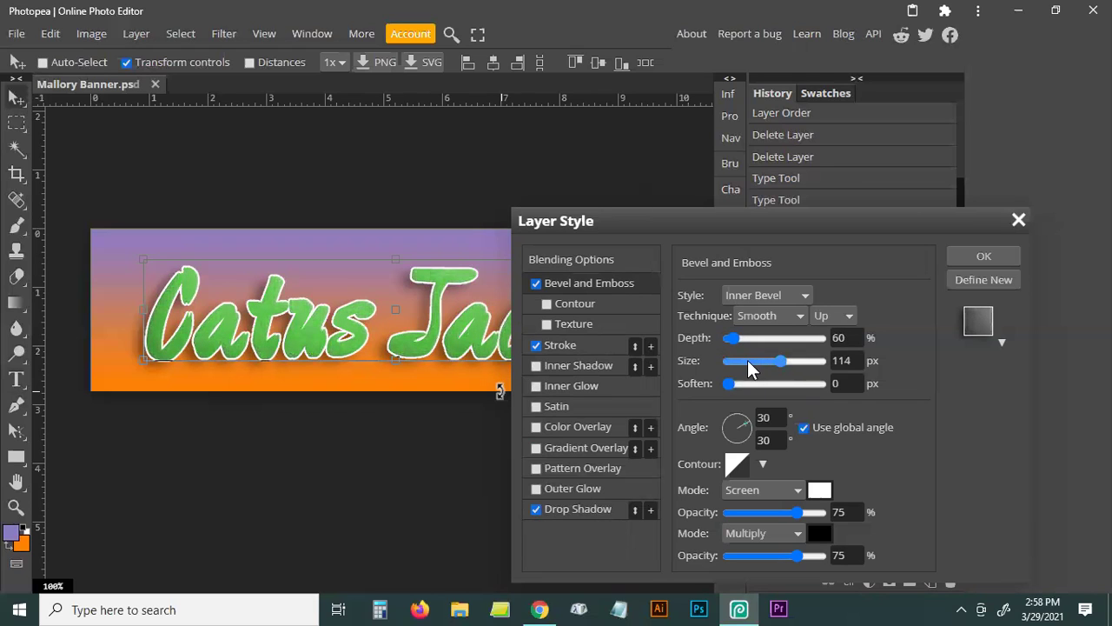
click(743, 362)
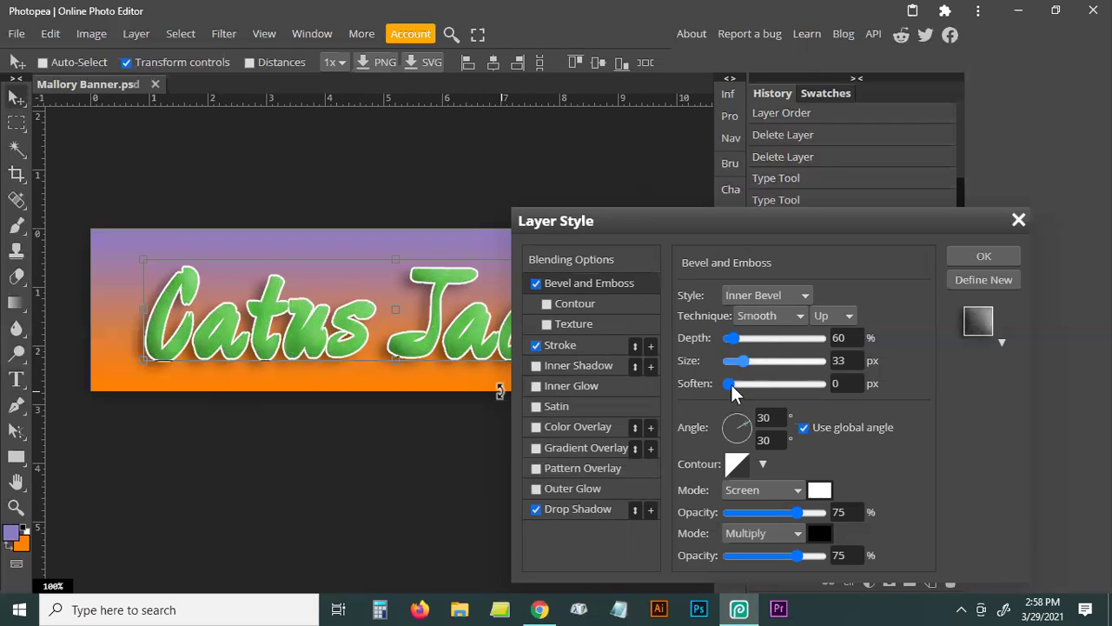
Try 7 px softening and 100% depth on the title's bevel, then turn off Bevel and Emboss and apply the layer style.
drag(730, 386, 756, 386)
drag(736, 339, 763, 339)
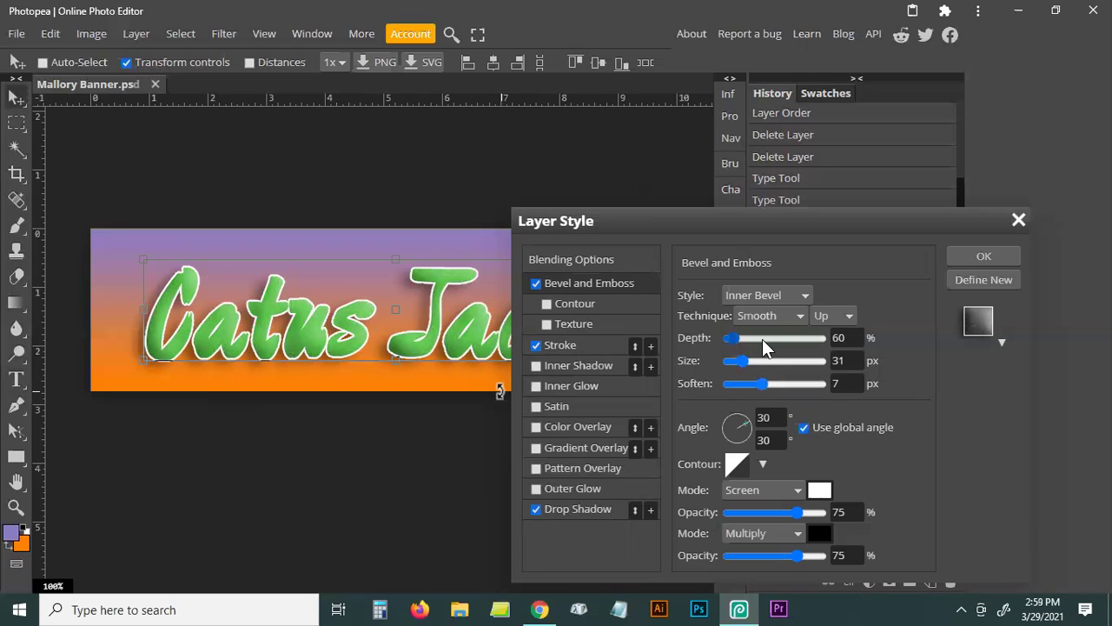
click(747, 340)
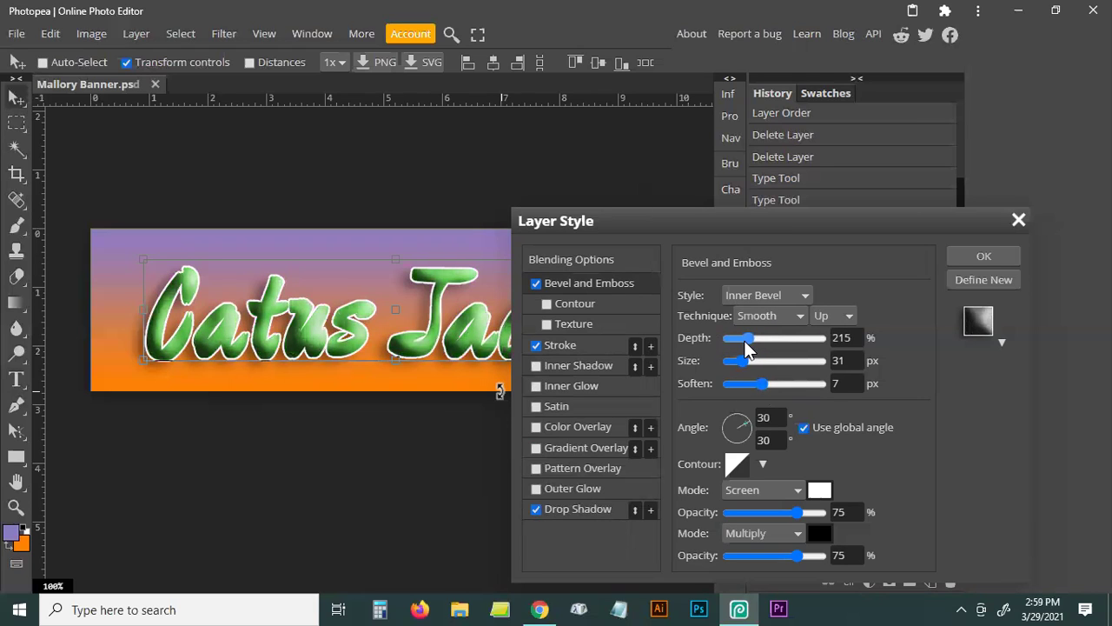
drag(745, 343, 738, 344)
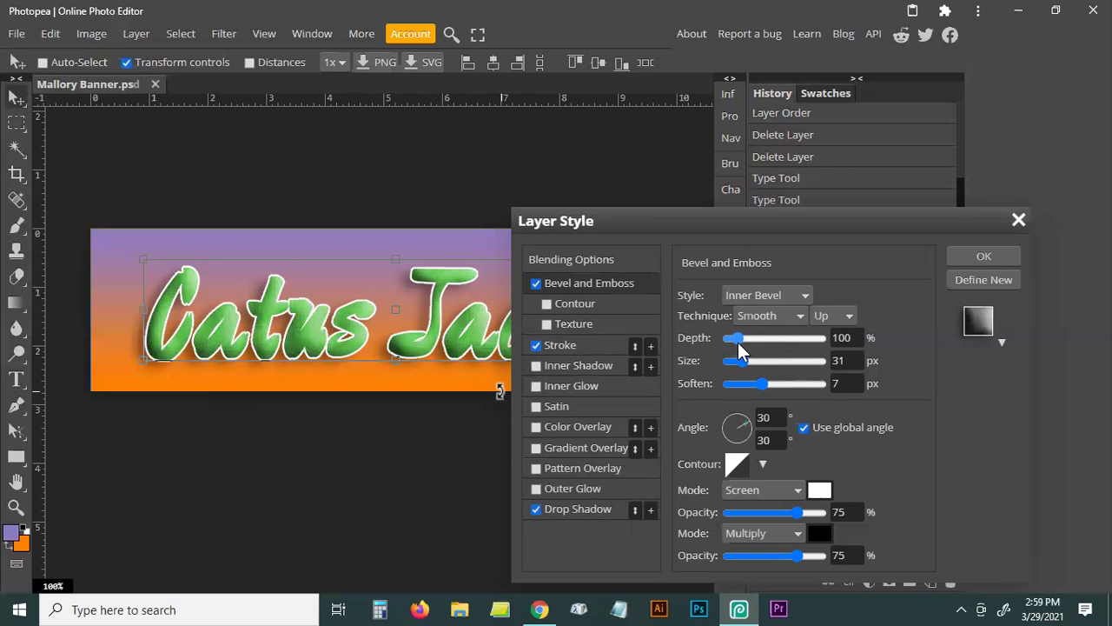
click(537, 284)
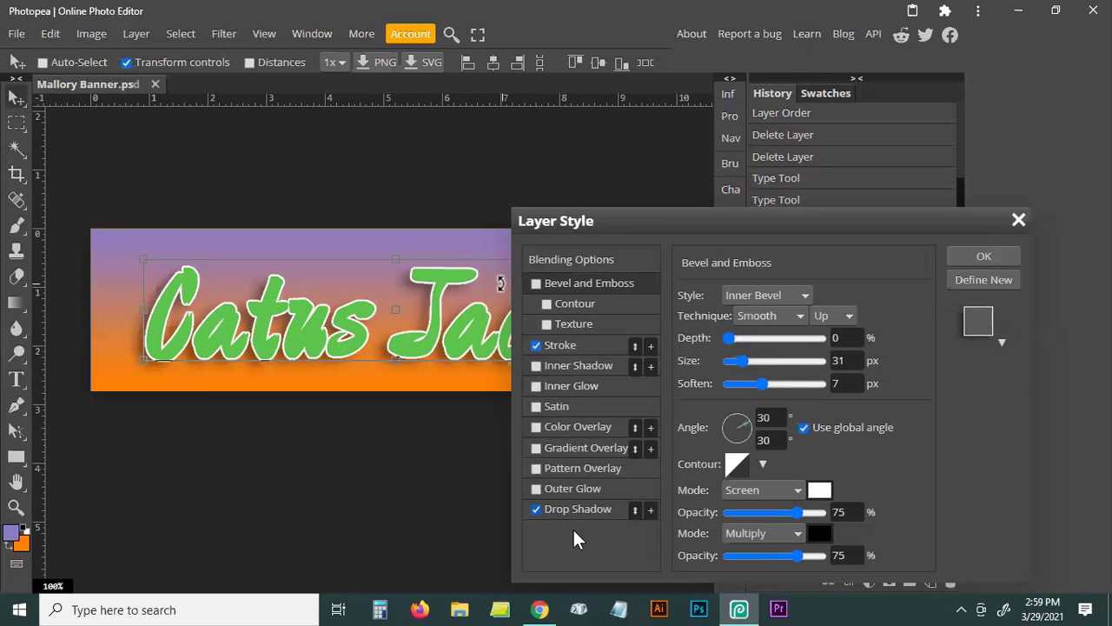
click(983, 257)
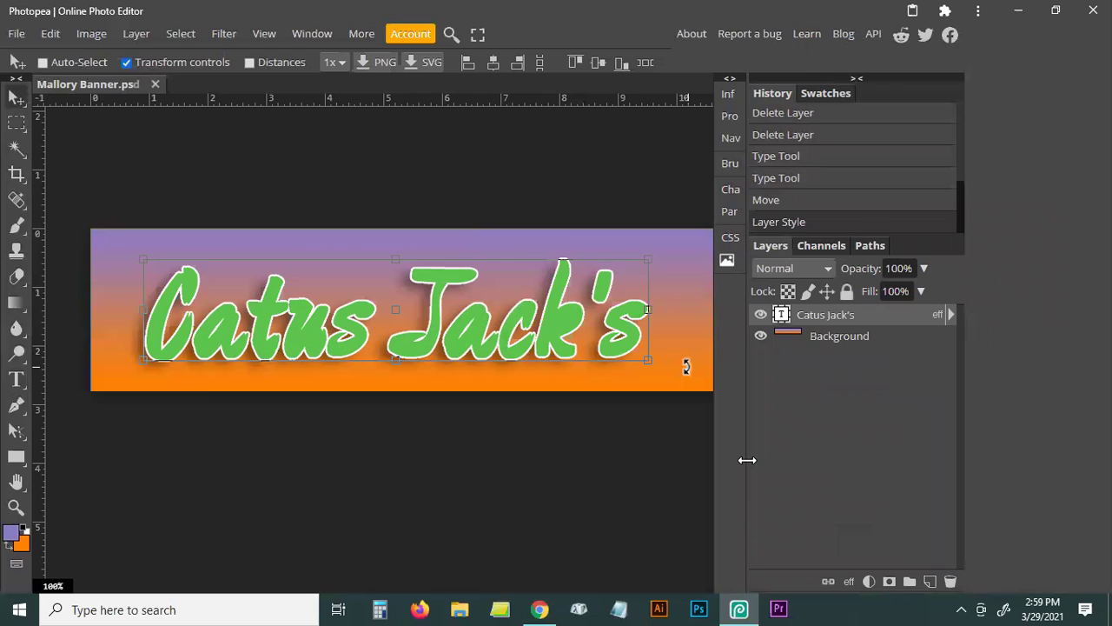
Try Bevel and Emboss on the Background layer with 135% depth, 20 px size and 3 px softening.
click(842, 342)
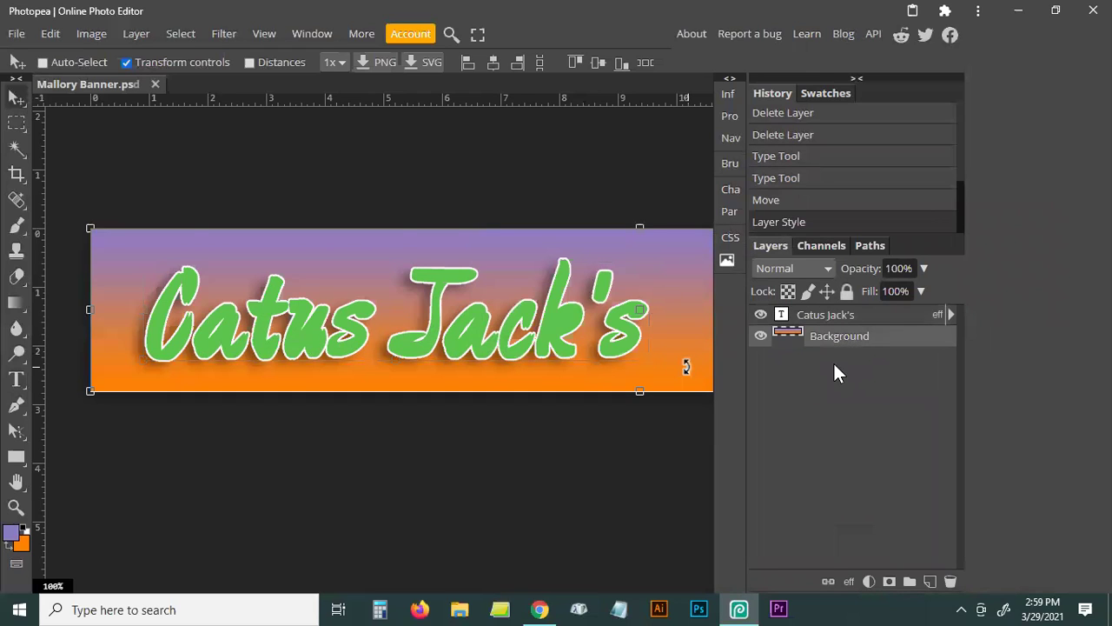
click(849, 582)
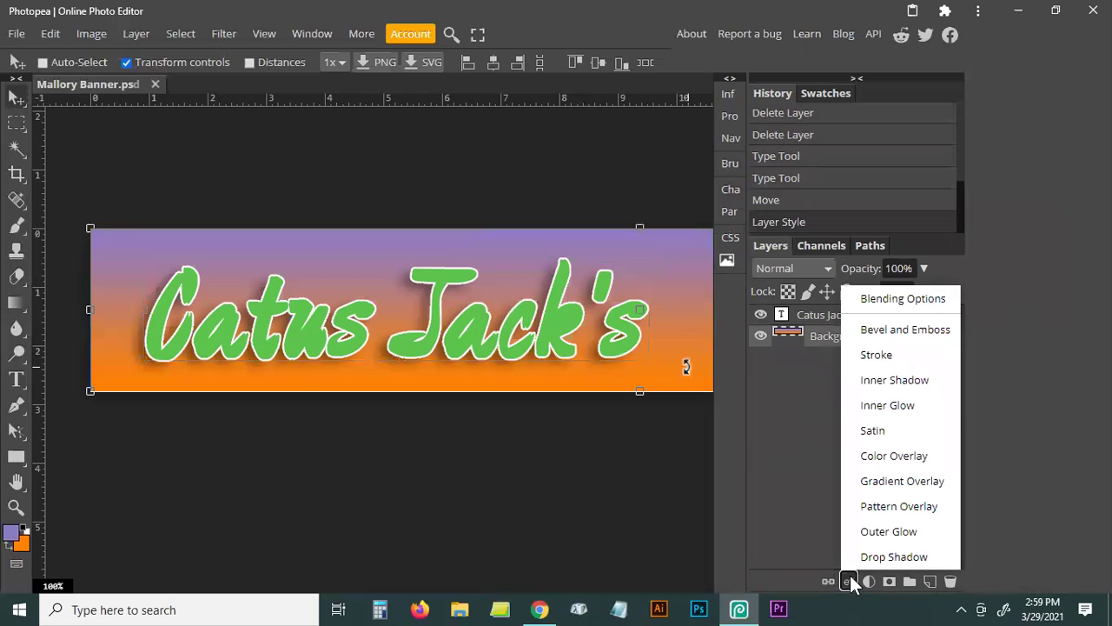
click(906, 330)
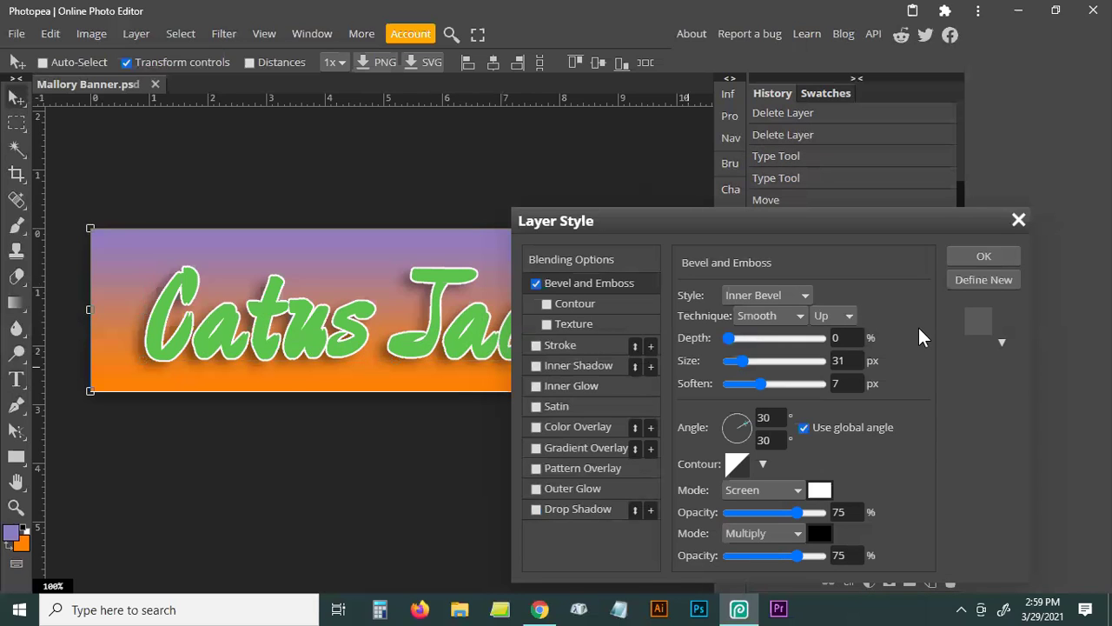
mouse_move(728, 338)
mouse_down()
mouse_move(772, 340)
mouse_move(742, 344)
mouse_up()
drag(683, 228, 808, 225)
drag(885, 380, 838, 387)
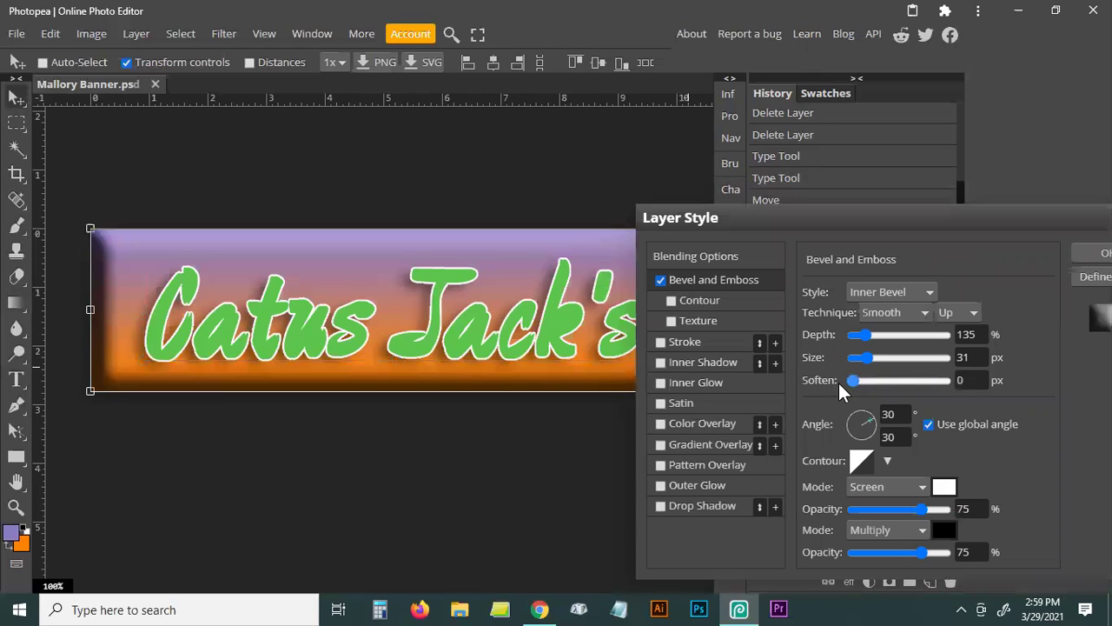
click(869, 382)
mouse_move(880, 361)
mouse_down()
mouse_move(935, 359)
mouse_move(864, 358)
mouse_up()
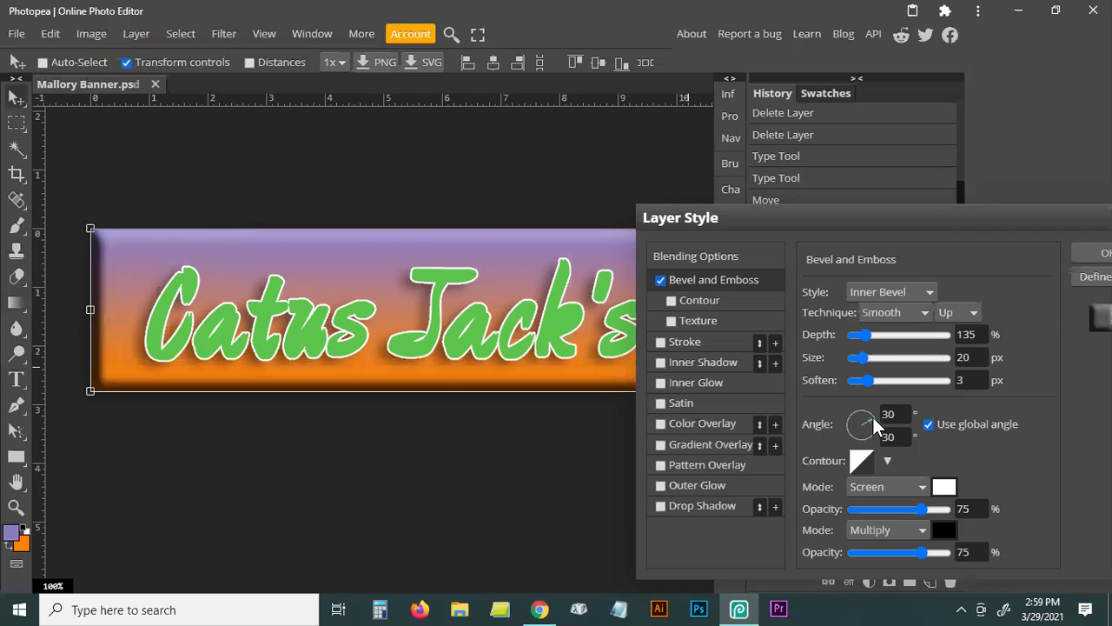
Set the global light to 154° angle and 43° altitude, then turn off the Background's Bevel and Emboss and apply the style.
mouse_move(870, 419)
mouse_down()
mouse_move(860, 448)
mouse_move(853, 426)
mouse_up()
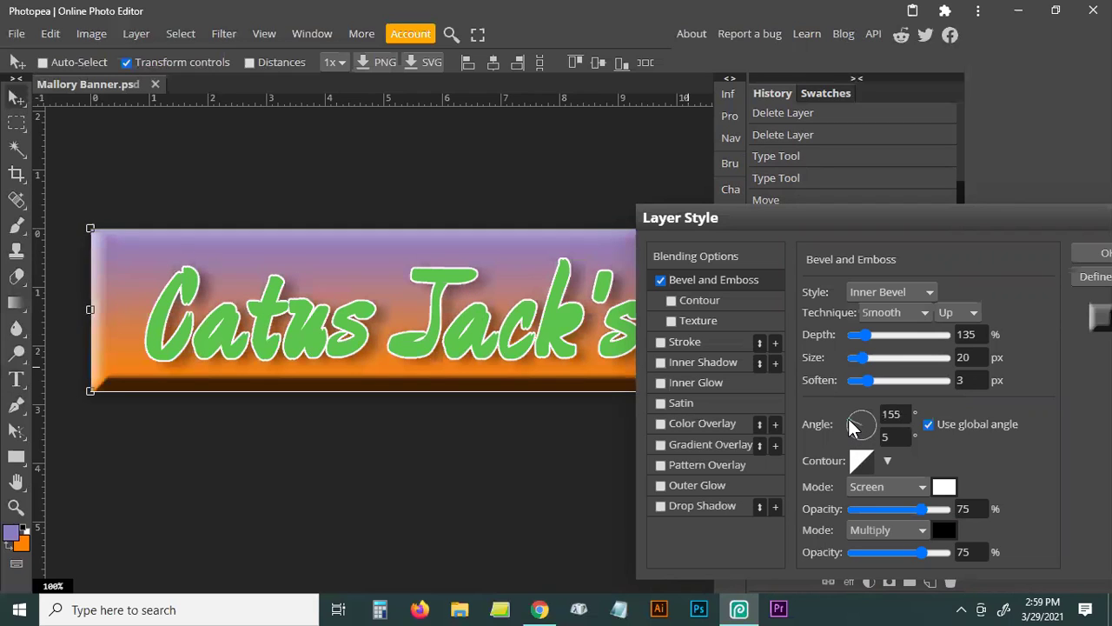
click(856, 427)
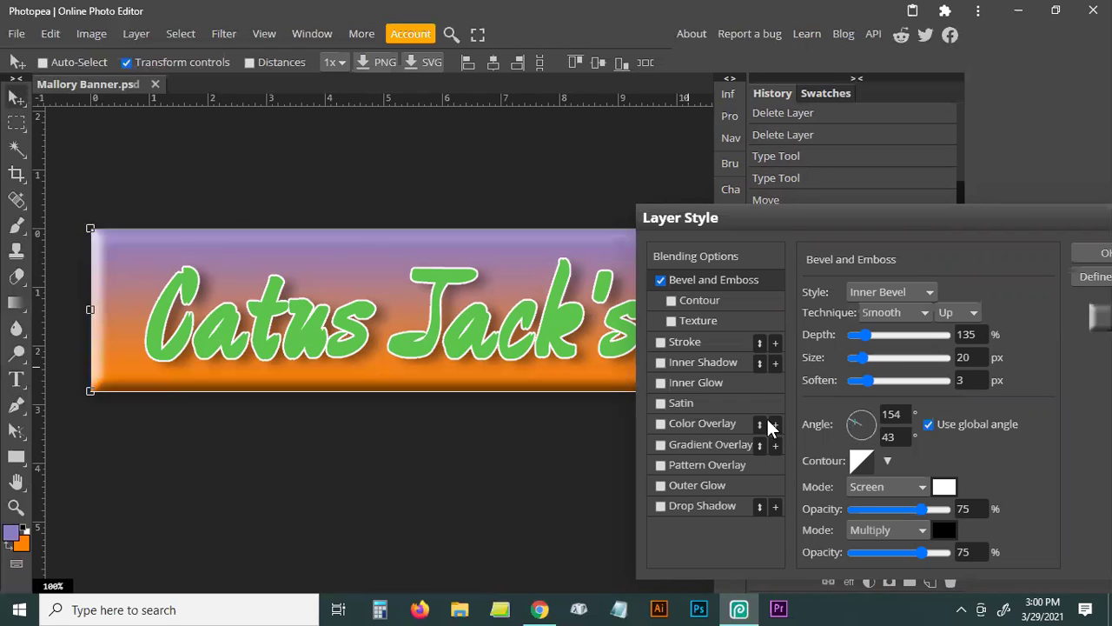
click(660, 280)
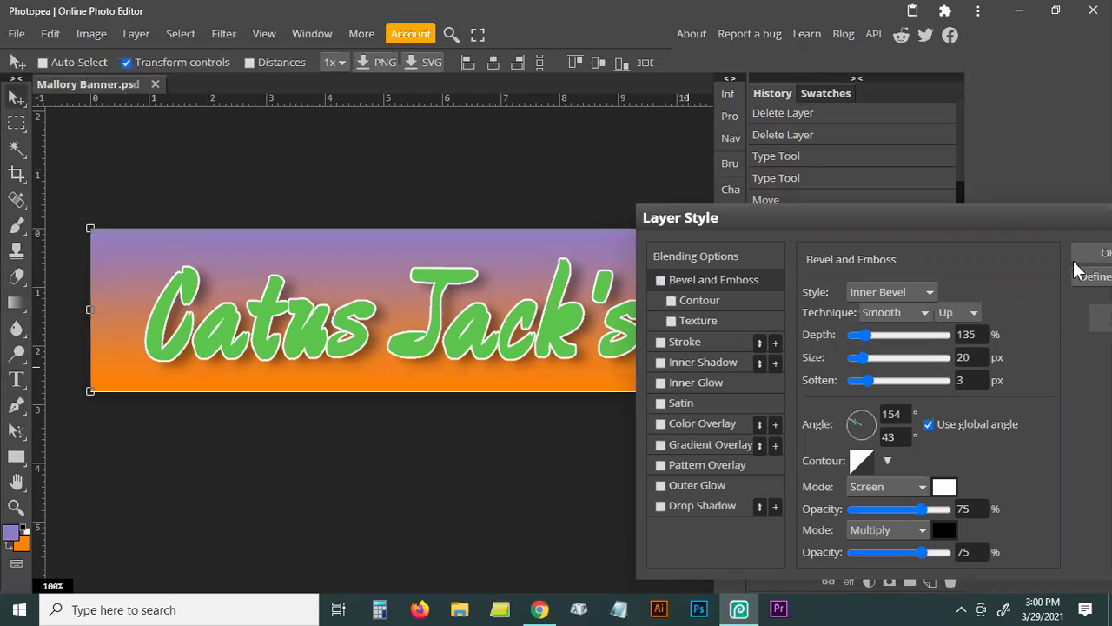
click(1097, 253)
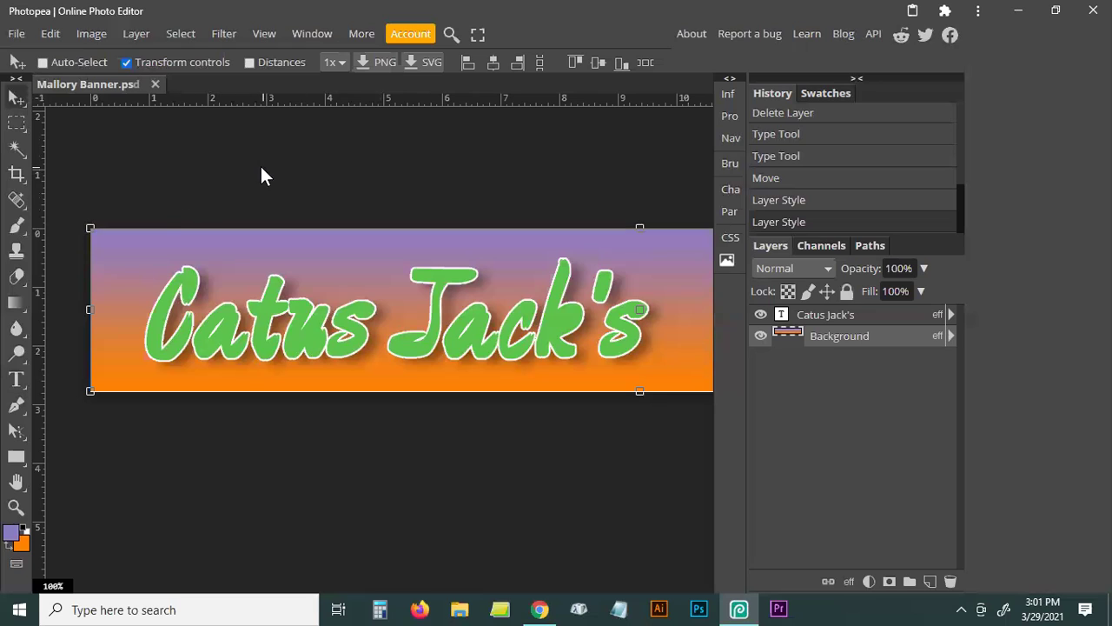
Save the banner as a PSD and check the downloaded Mallory Banner file in its folder.
click(17, 35)
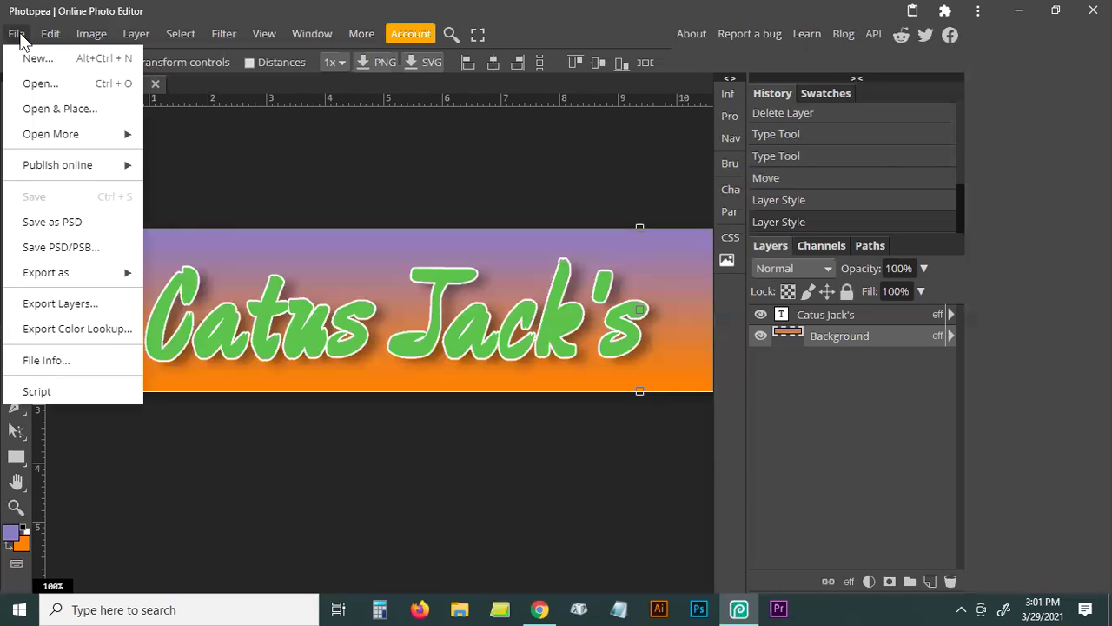
click(60, 226)
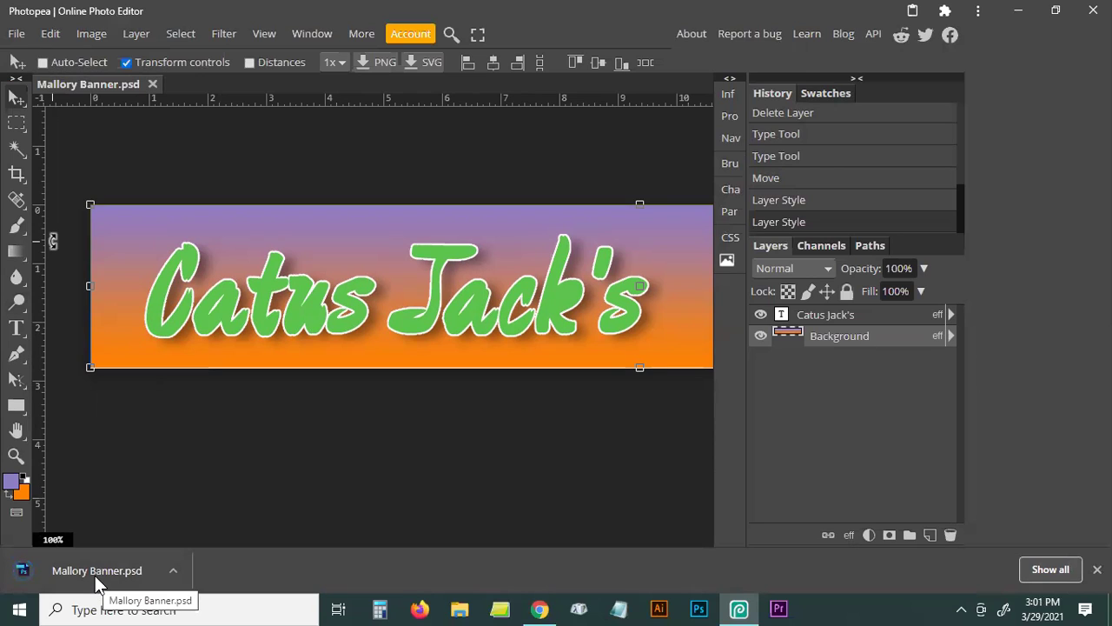
click(179, 573)
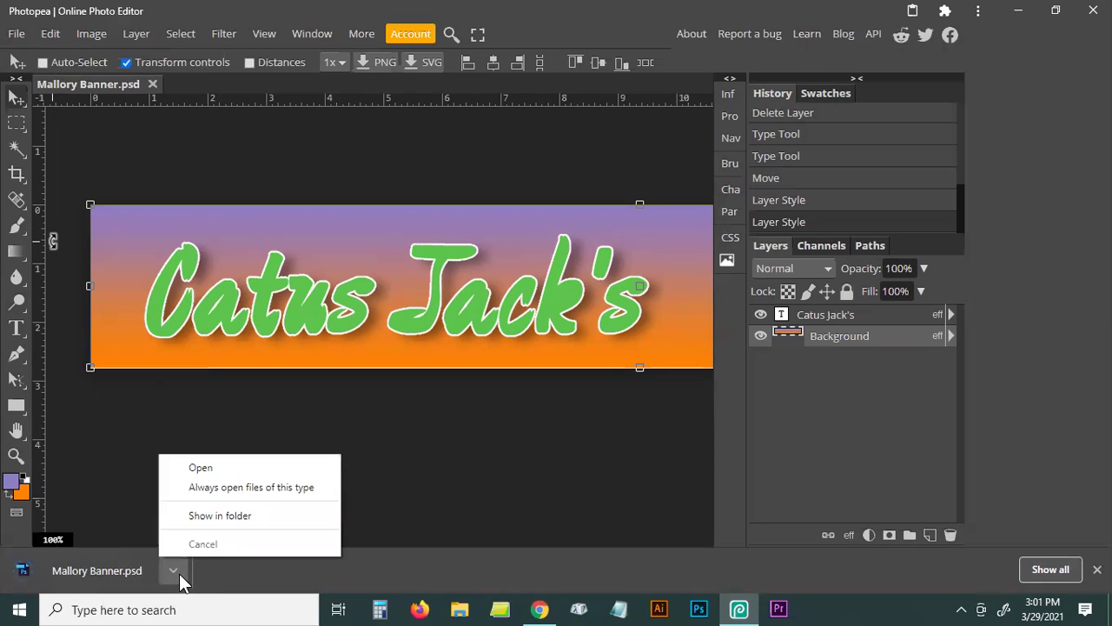
click(228, 516)
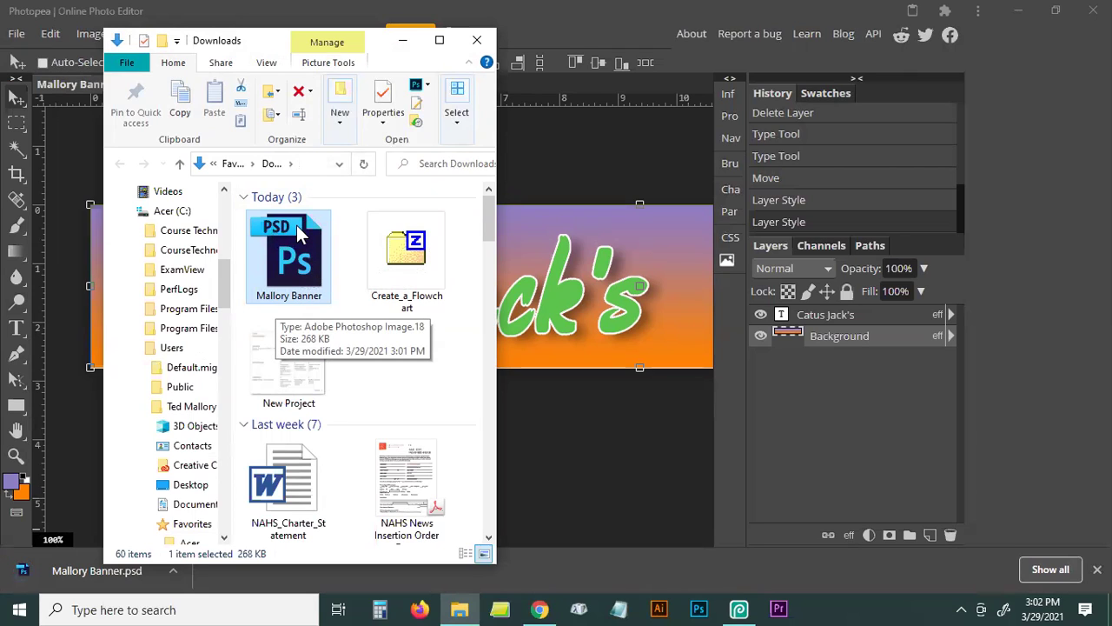
click(404, 39)
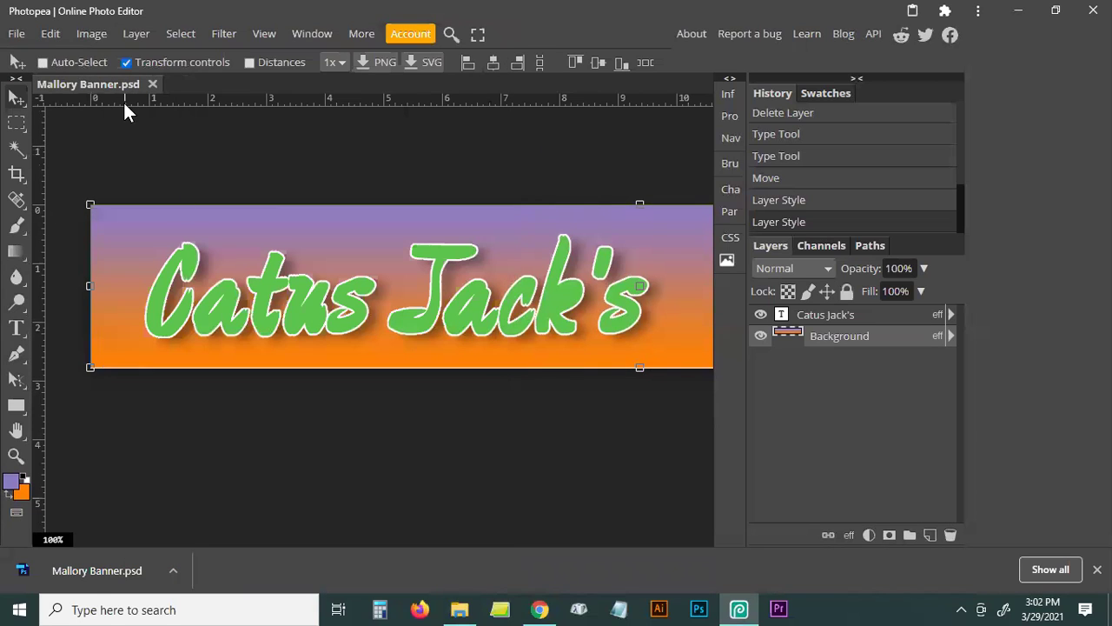
Close the banner document and reopen Mallory Banner.psd from the Downloads folder.
click(152, 83)
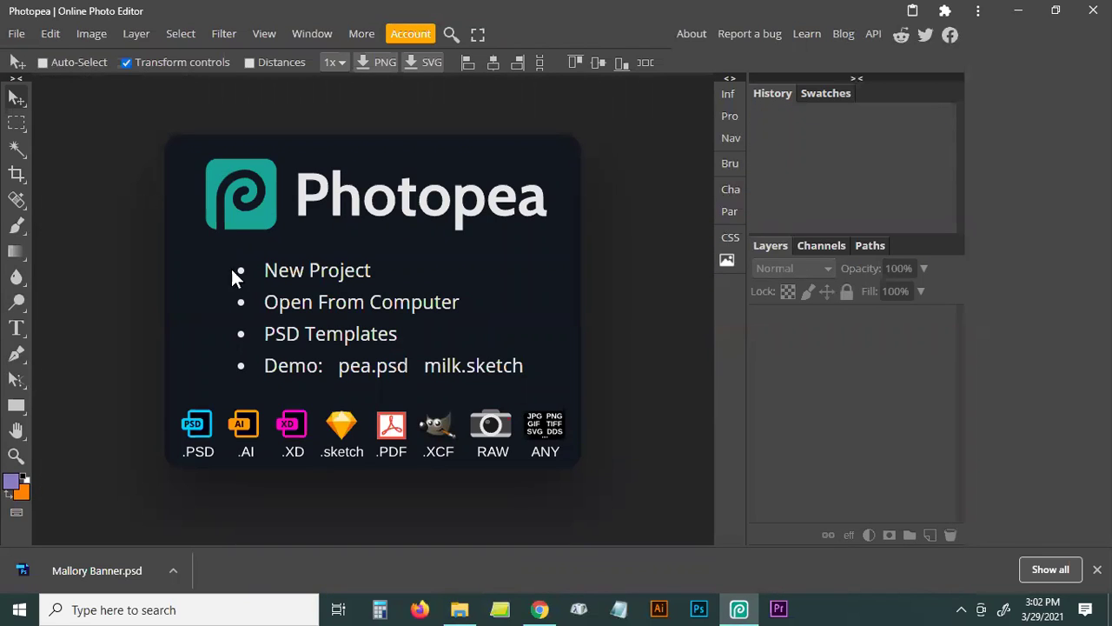
click(315, 300)
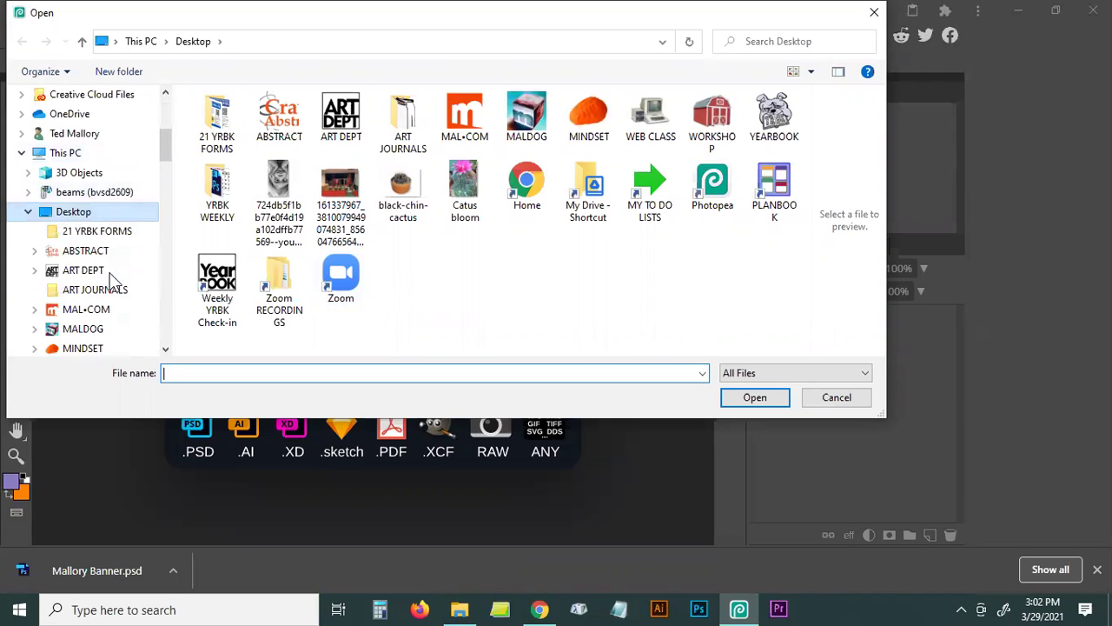
scroll(113, 280, down, 2)
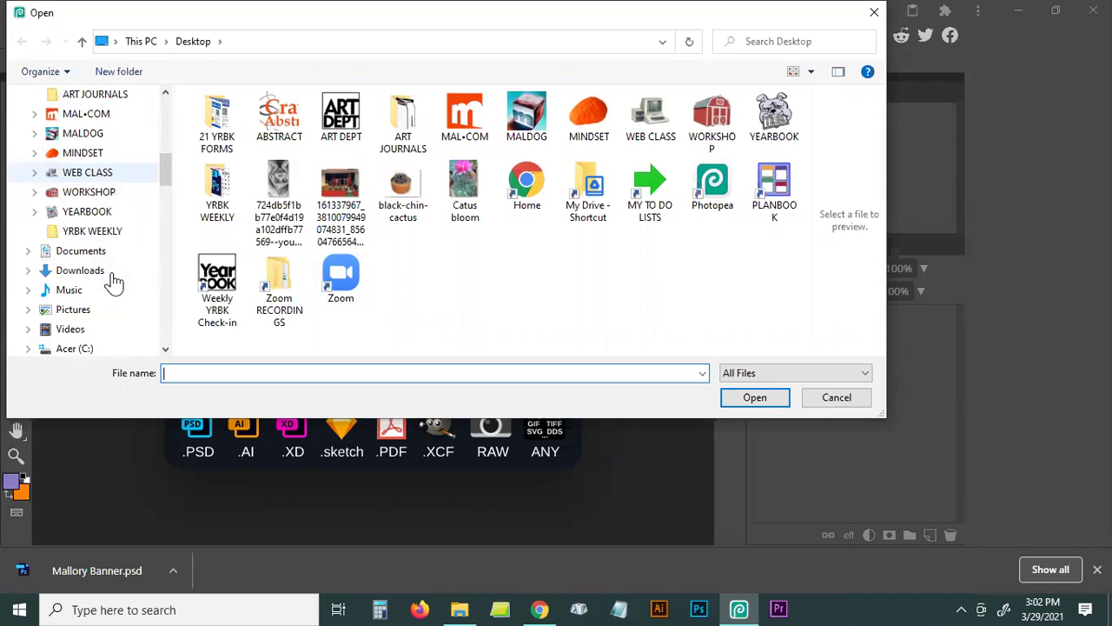
click(59, 271)
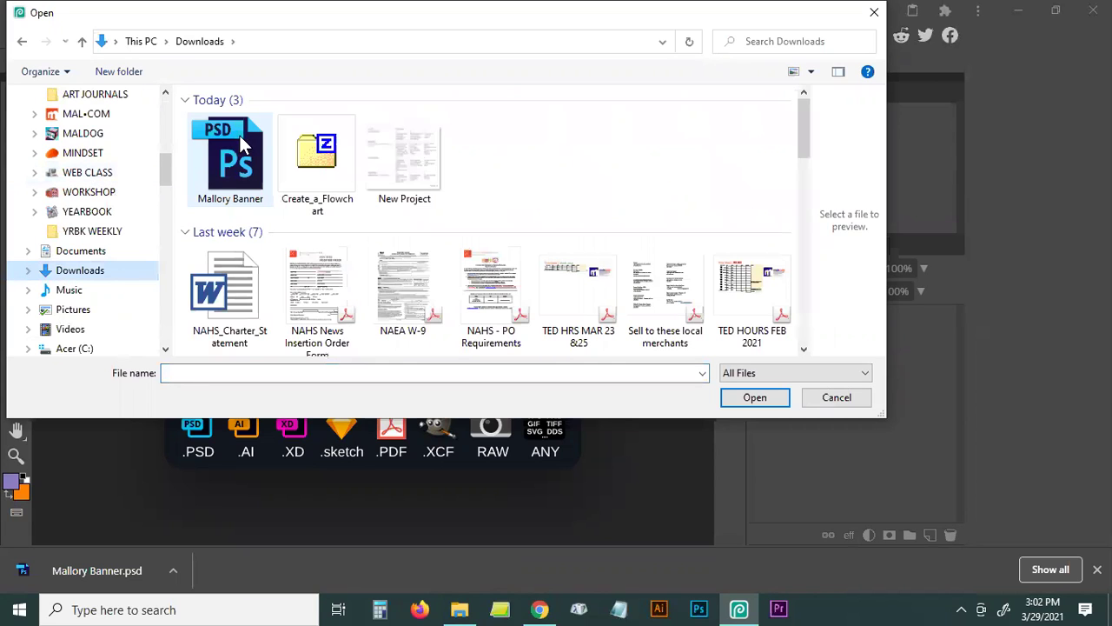
double_click(229, 157)
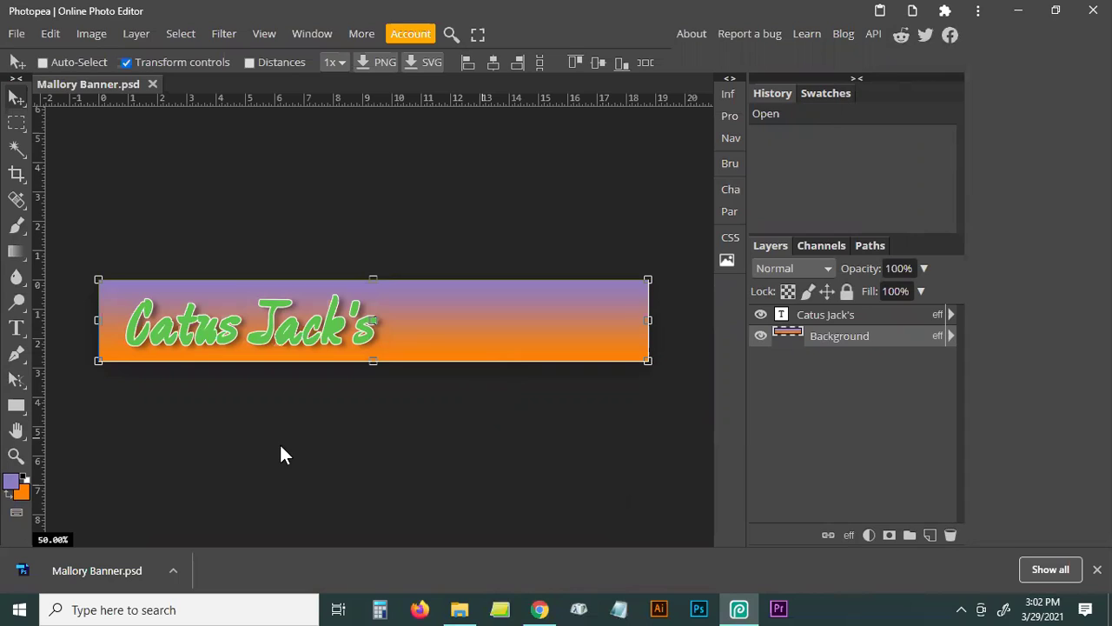
Export the banner as a 1350 by 200 px PNG at 100% quality, checking the title in the preview before saving.
click(17, 35)
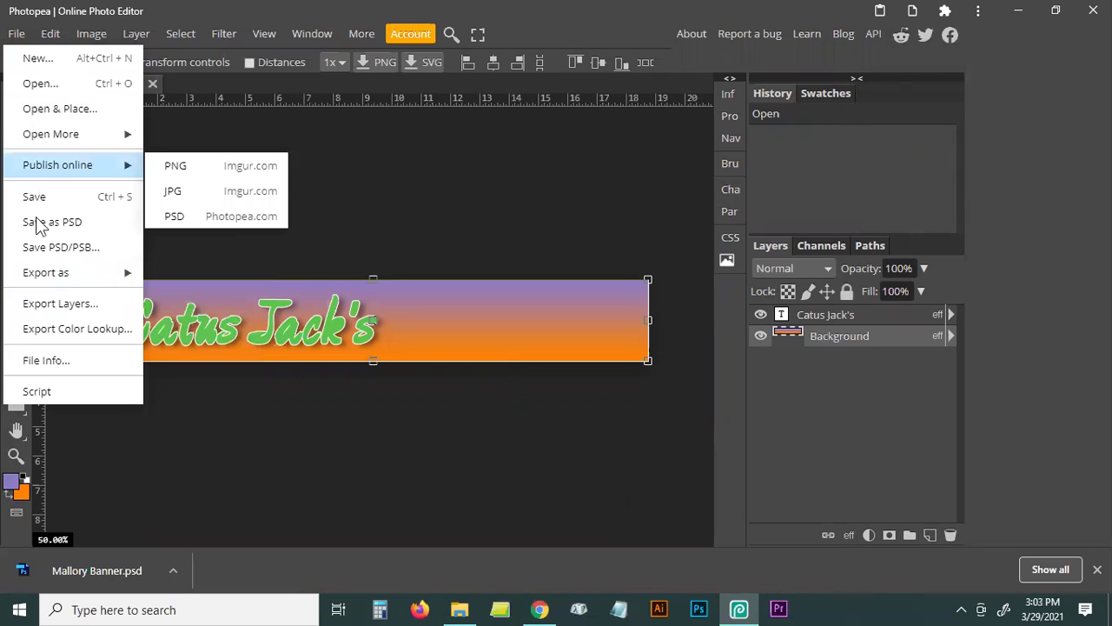
mouse_move(33, 273)
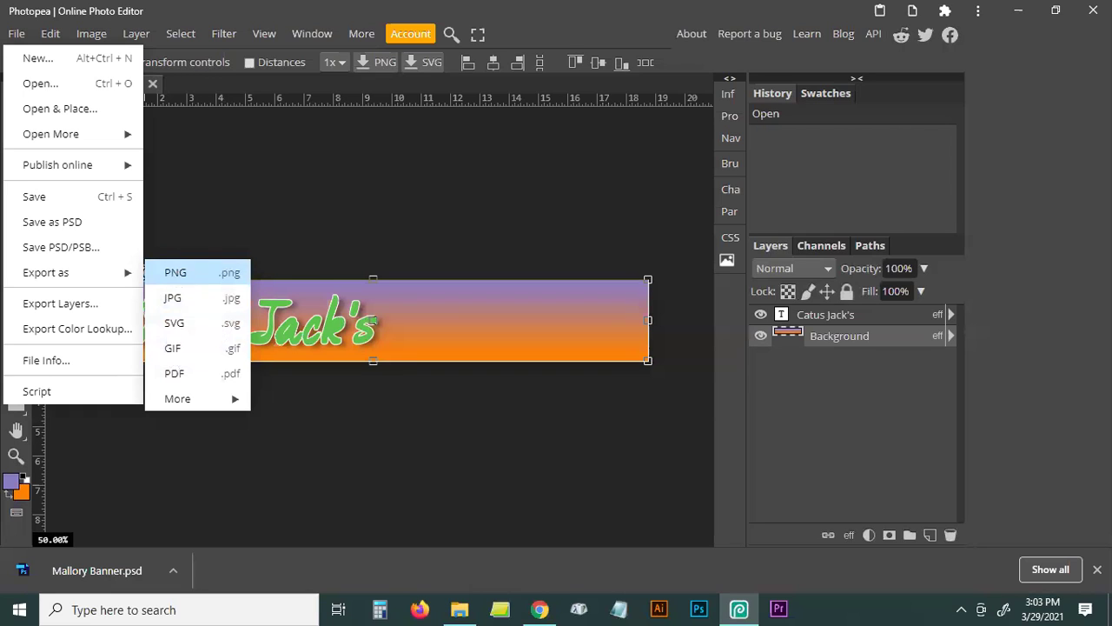
click(176, 275)
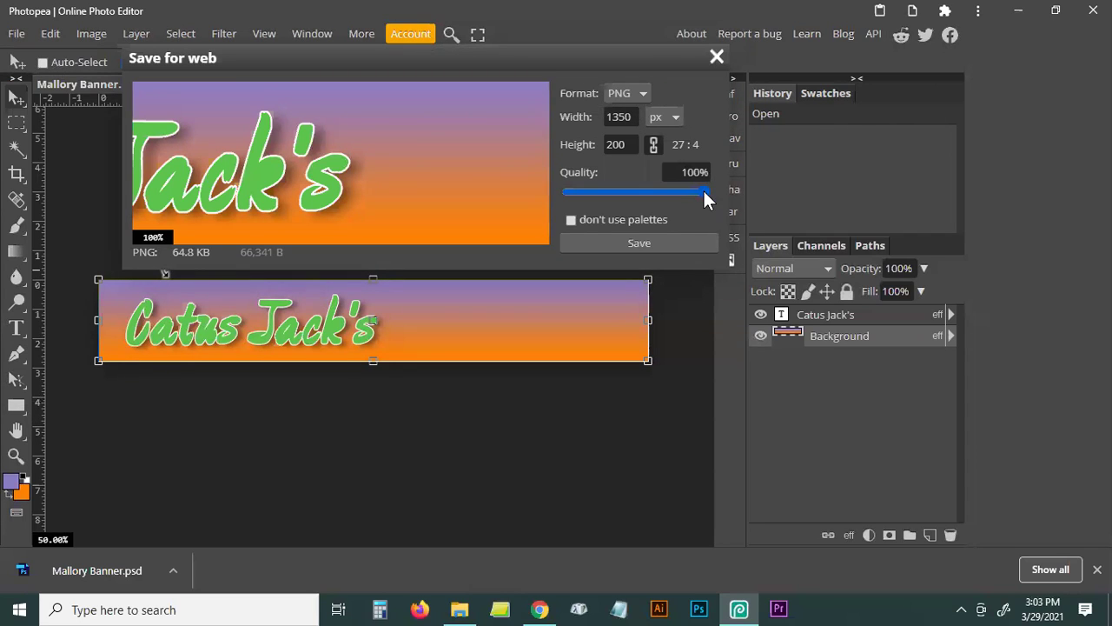
scroll(270, 179, down, 3)
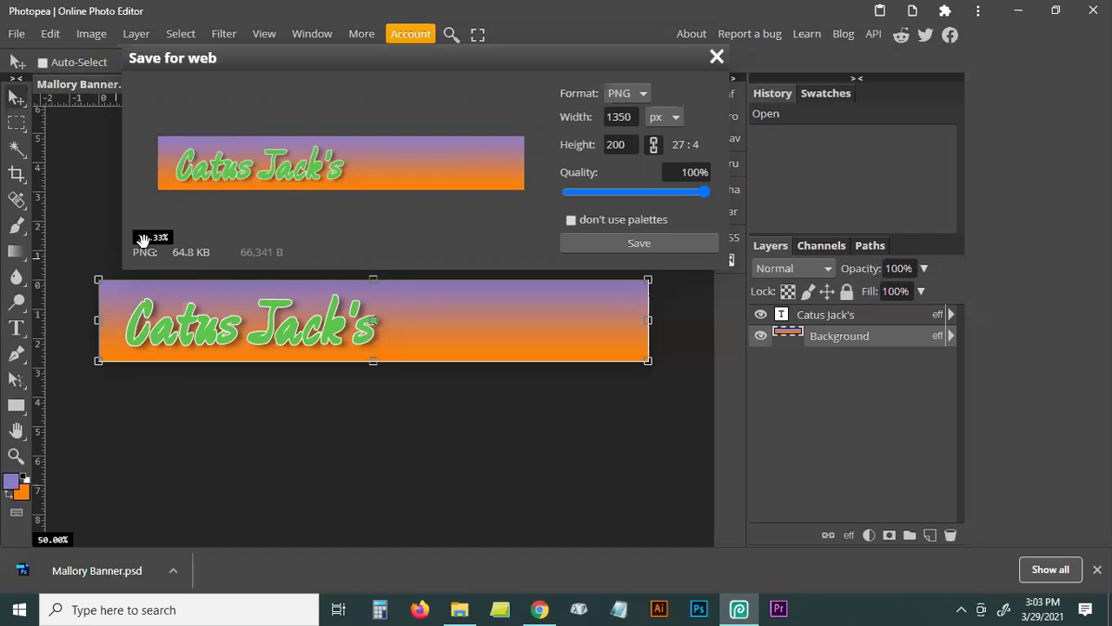
scroll(149, 238, up, 2)
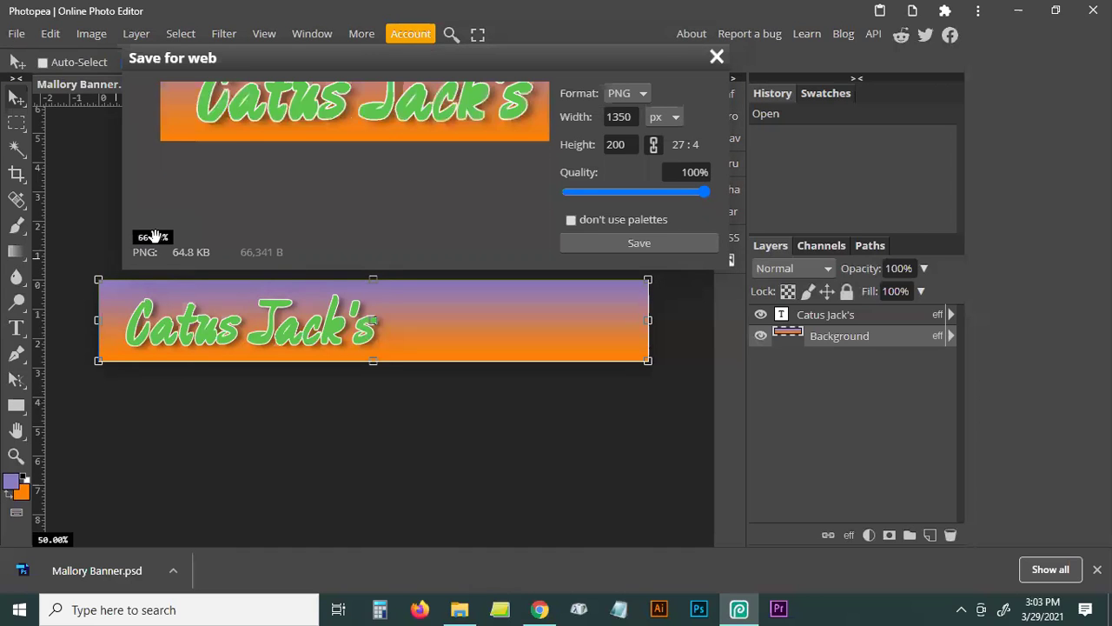
drag(264, 131, 251, 217)
scroll(252, 215, up, 2)
scroll(252, 214, up, 1)
drag(200, 141, 273, 174)
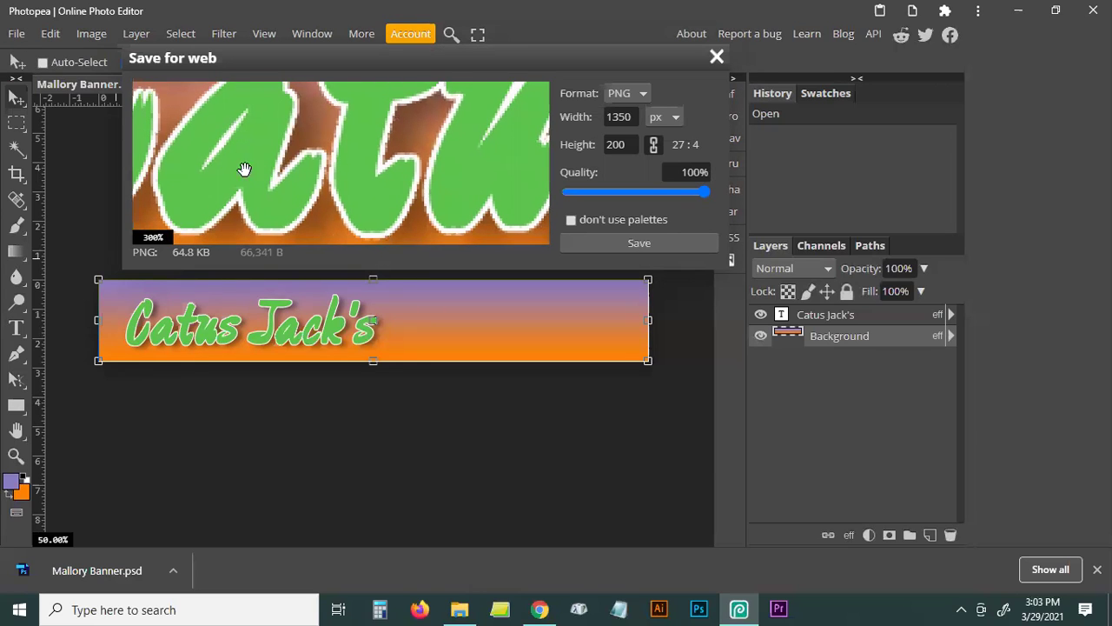
scroll(244, 168, down, 2)
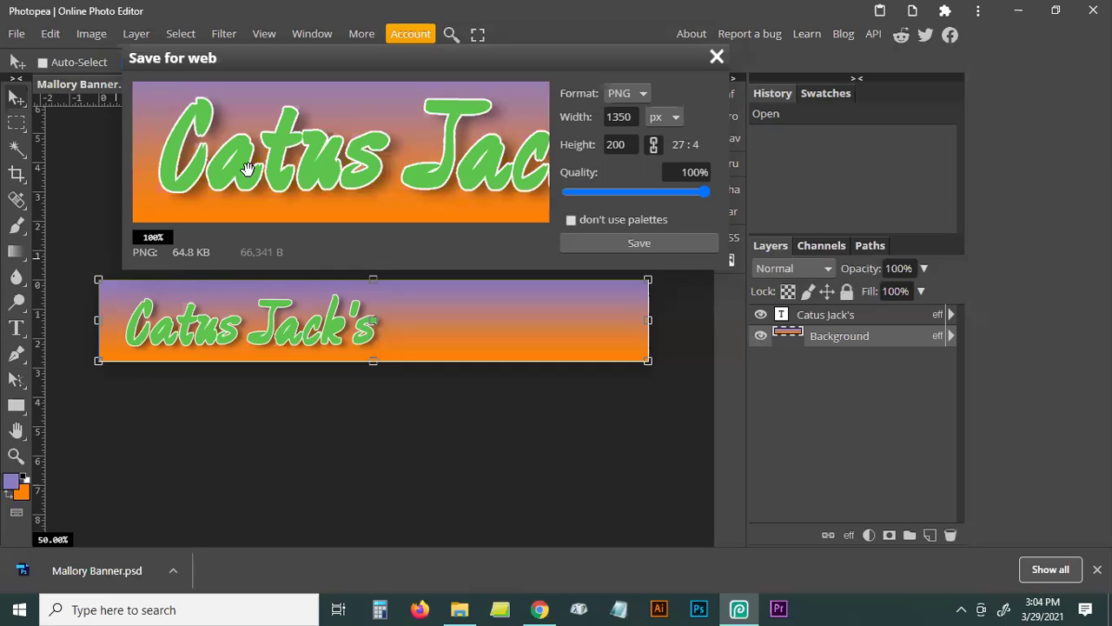
click(640, 243)
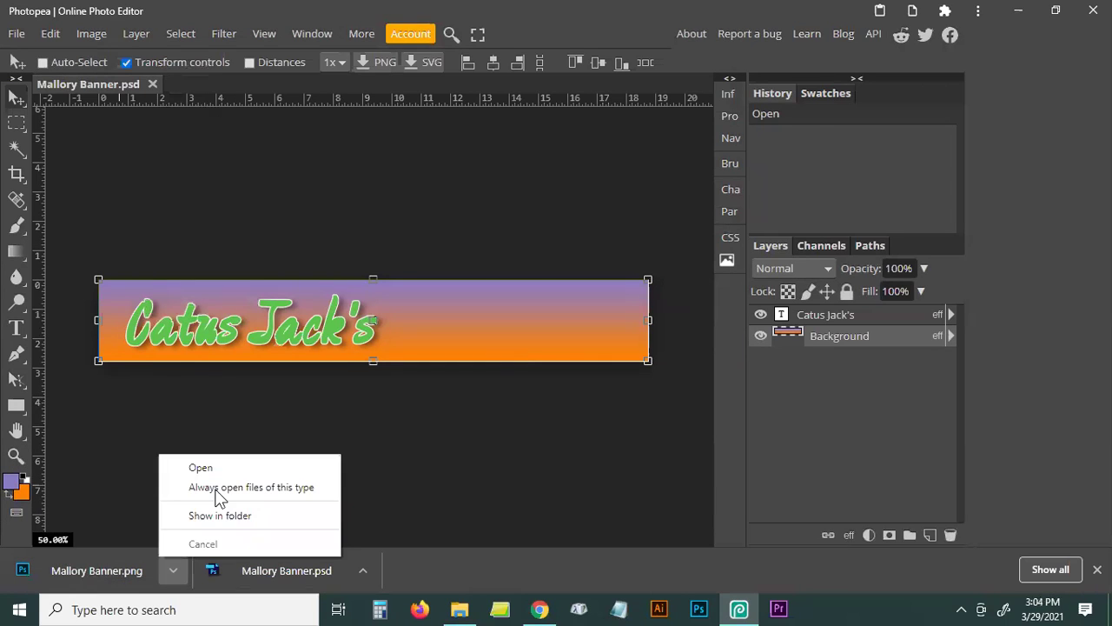
Set PNG downloads to always open automatically and check the exported Mallory Banner image in its Downloads folder.
click(217, 495)
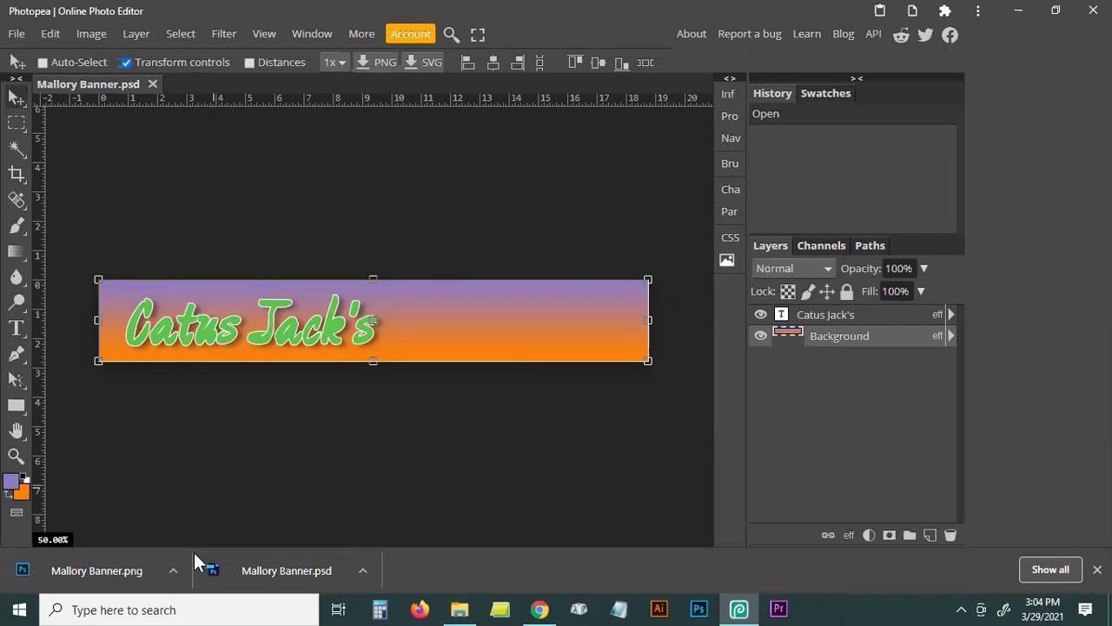
click(174, 572)
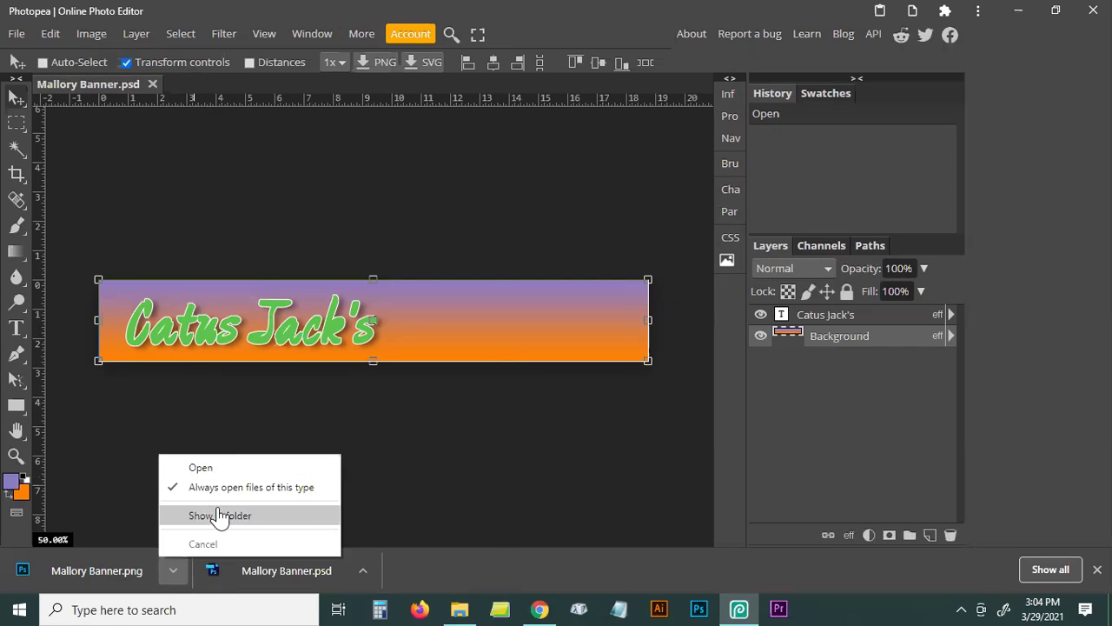
click(218, 516)
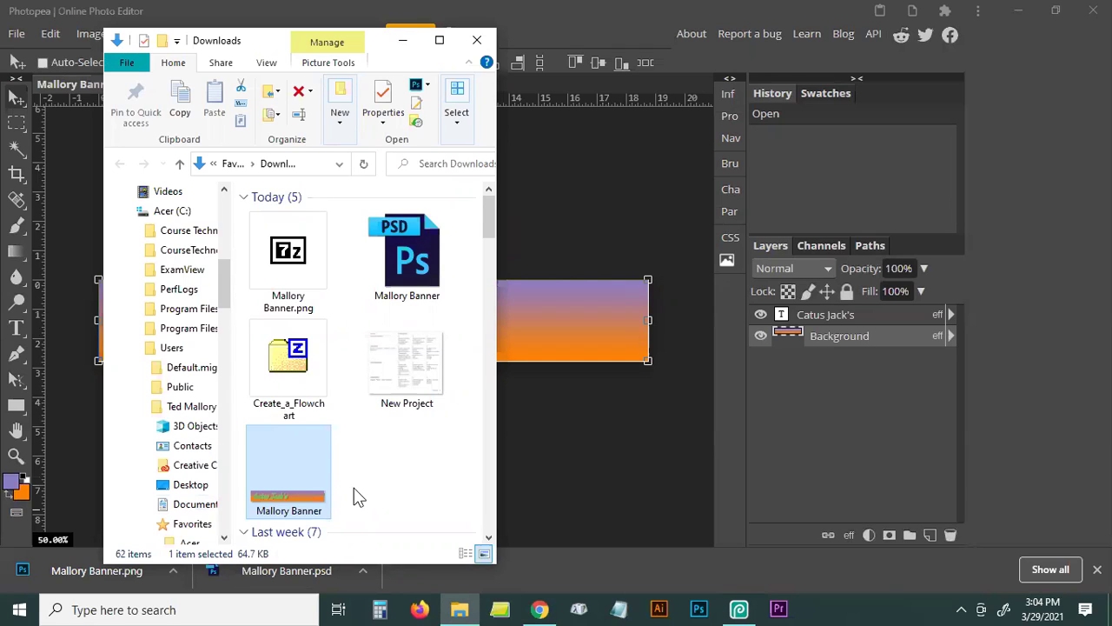
scroll(358, 497, down, 3)
scroll(339, 409, up, 3)
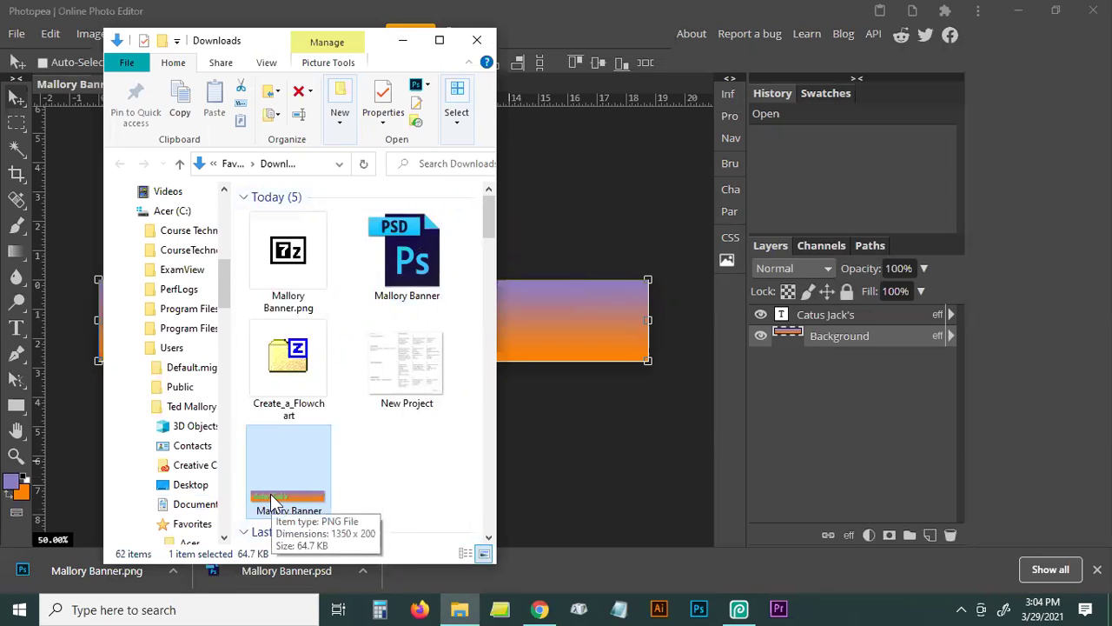
click(609, 178)
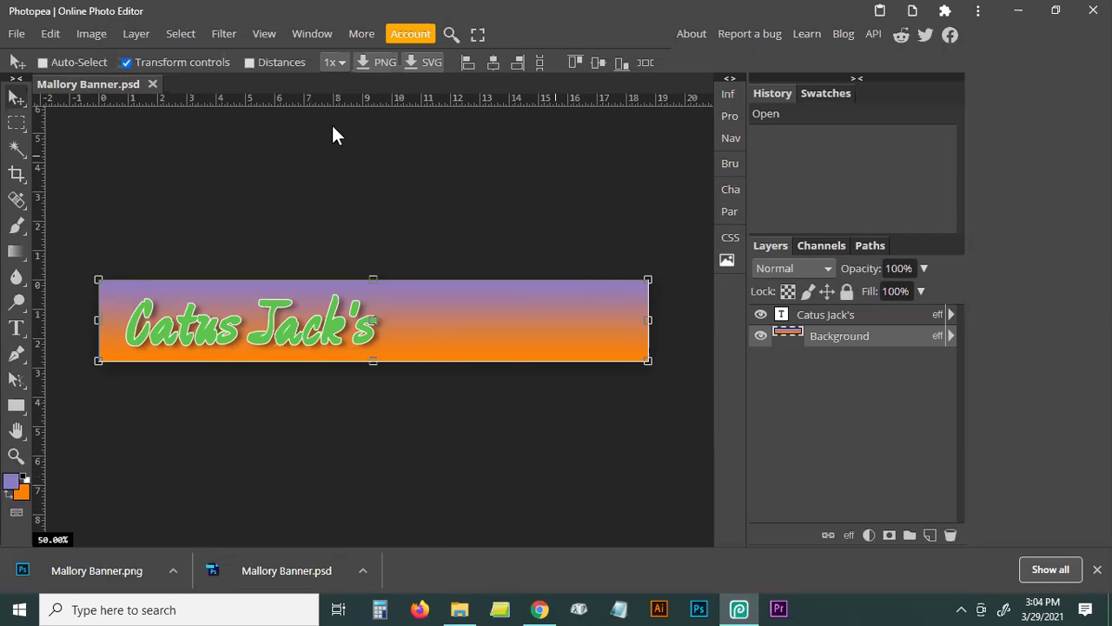
Open the exported Mallory Banner PNG from Downloads and inspect its layer structure.
click(17, 34)
click(50, 92)
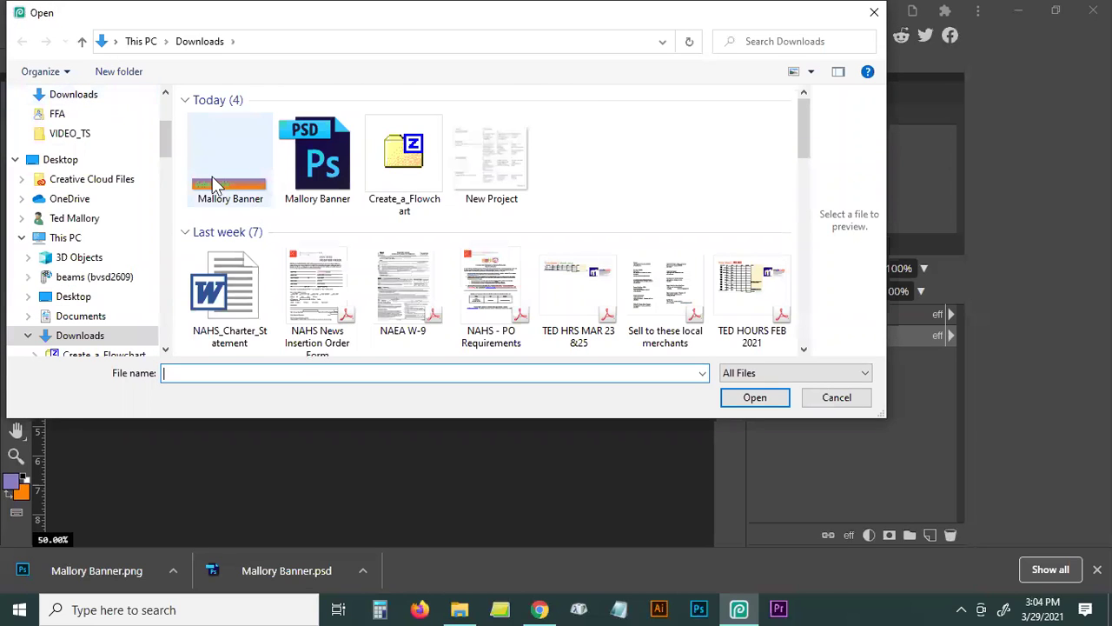
double_click(219, 190)
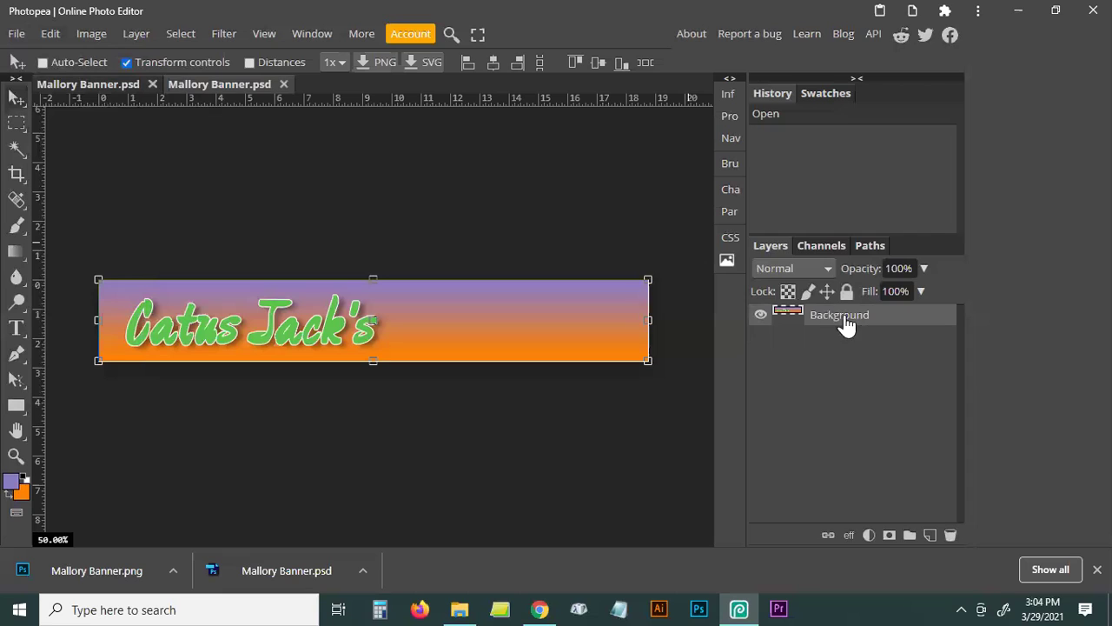
drag(325, 211, 282, 335)
Try moving the Background layer in the layered PSD banner, then undo the move.
click(82, 83)
drag(204, 318, 224, 431)
key(ctrl+z)
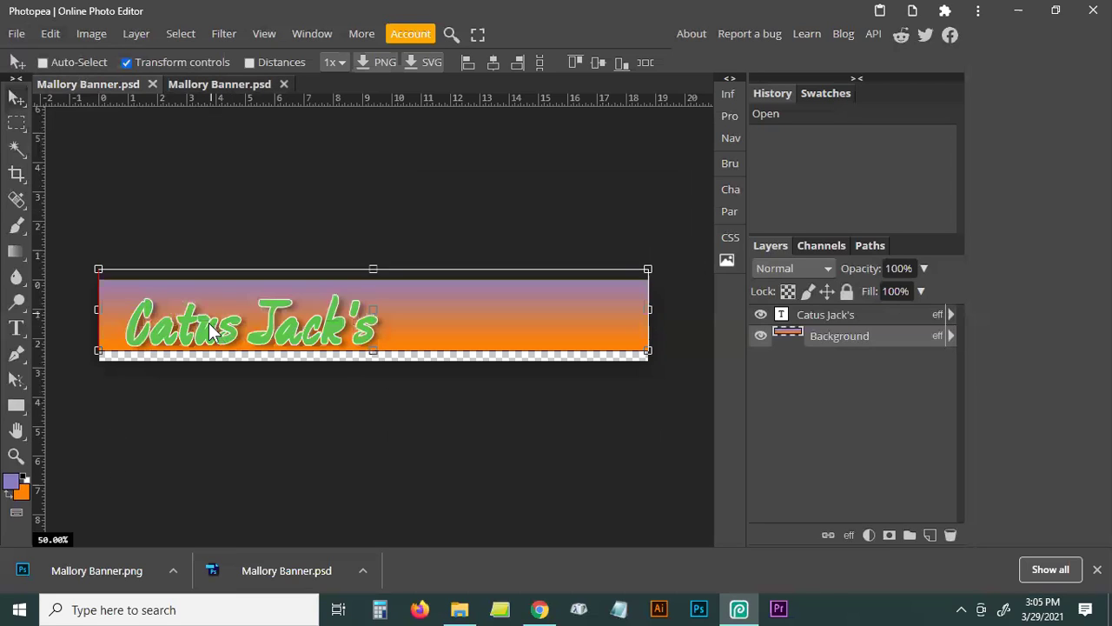
key(ctrl+z)
Select the Catus Jack's text layer in the PSD and shift the title slightly to the right on the banner.
click(807, 323)
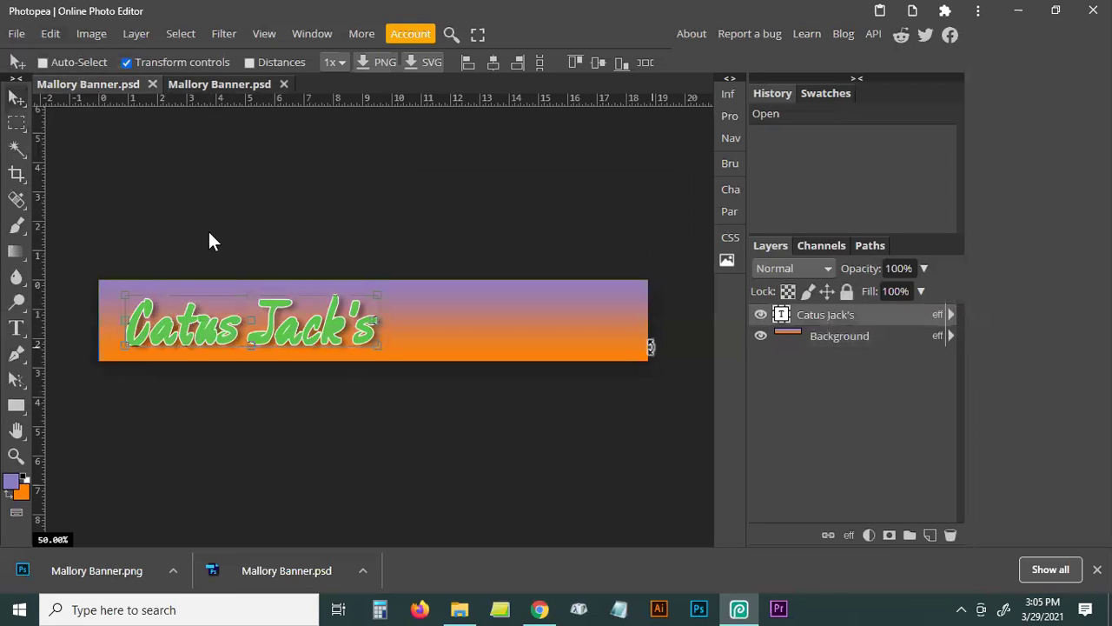
drag(209, 241, 225, 153)
key(ctrl+z)
drag(209, 333, 199, 335)
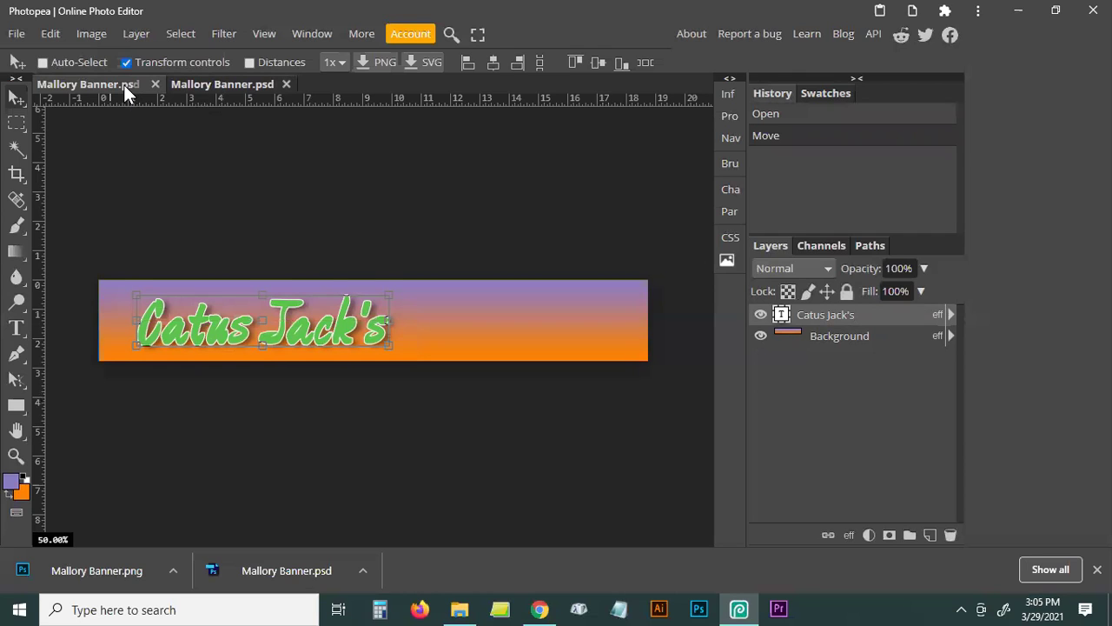
Try moving the flattened Background layer of the exported PNG copy, then undo the move.
click(208, 84)
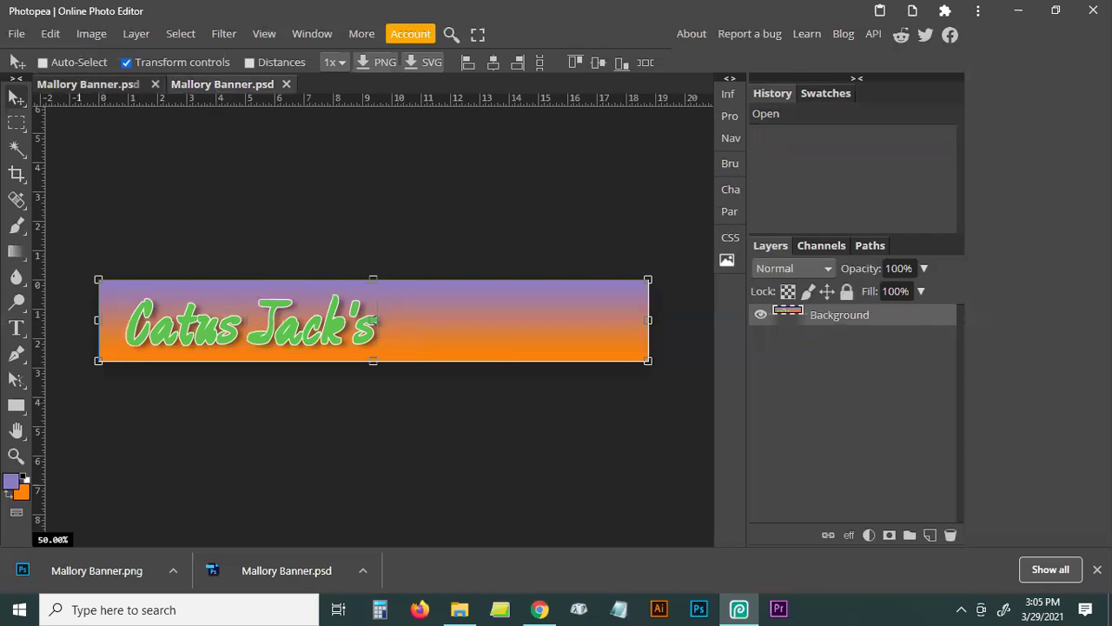
mouse_move(497, 295)
mouse_down()
mouse_move(511, 249)
mouse_move(511, 316)
mouse_move(501, 312)
mouse_up()
key(ctrl+z)
Add a new layer to the flattened PNG copy and place the text "Hi there" in green 150 px Devonshire over the banner's middle.
click(930, 535)
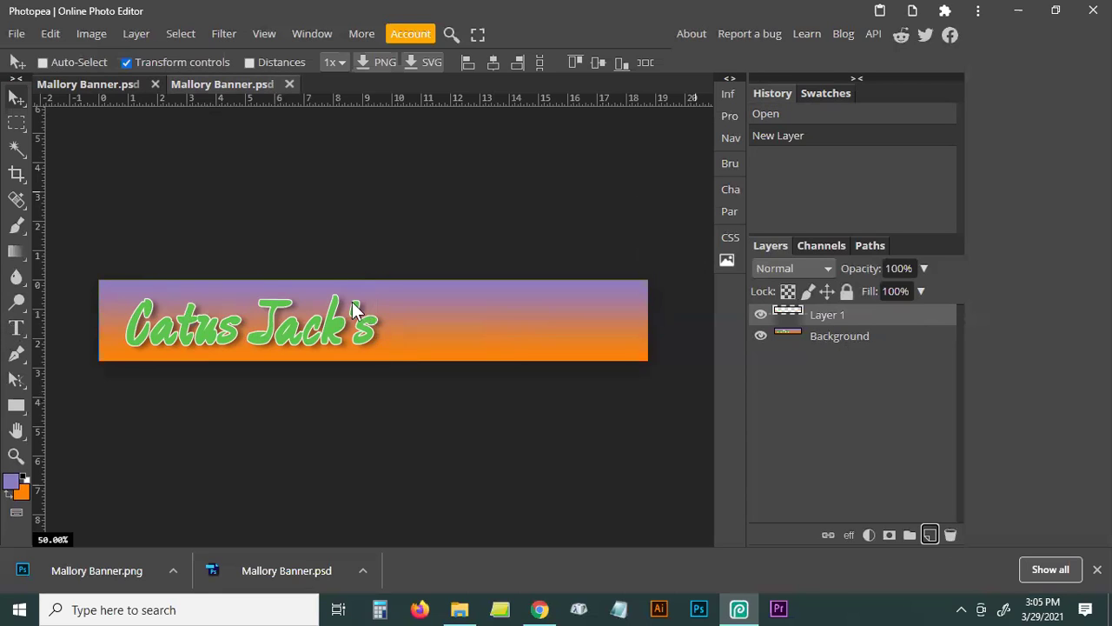
click(16, 328)
click(101, 332)
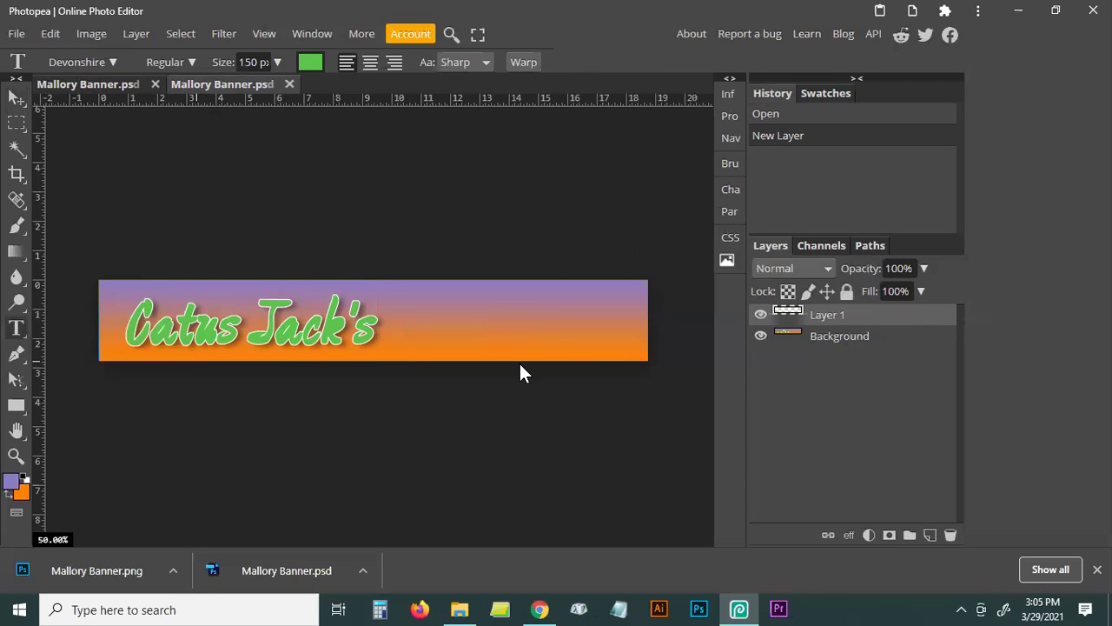
drag(520, 363, 315, 272)
text(Rt there)
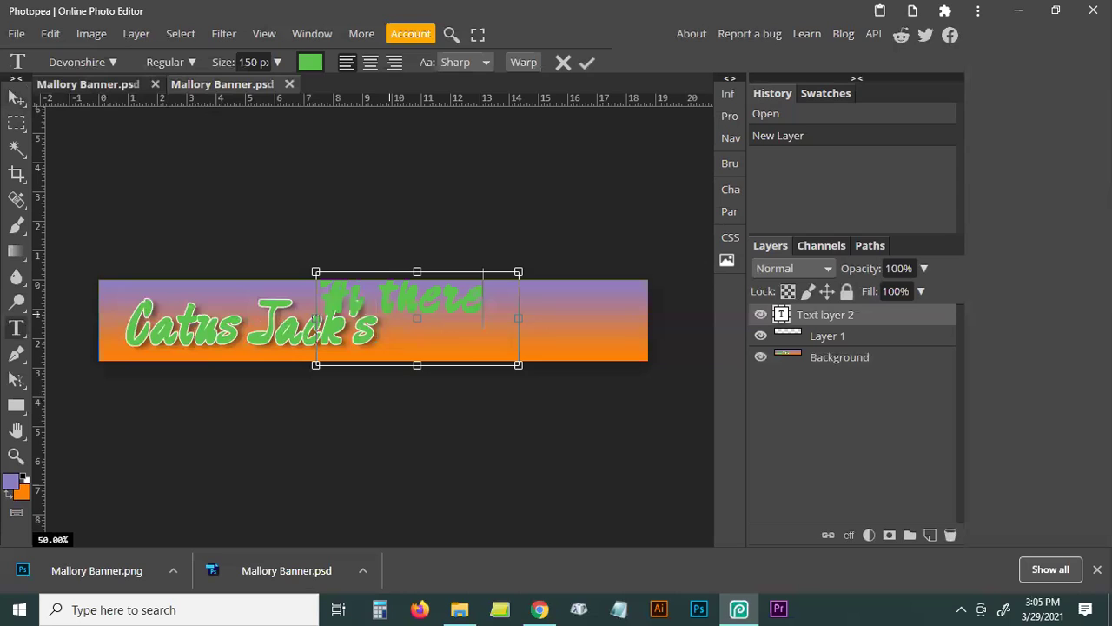
Close the flattened PNG copy of the banner and discard its unsaved changes.
click(289, 85)
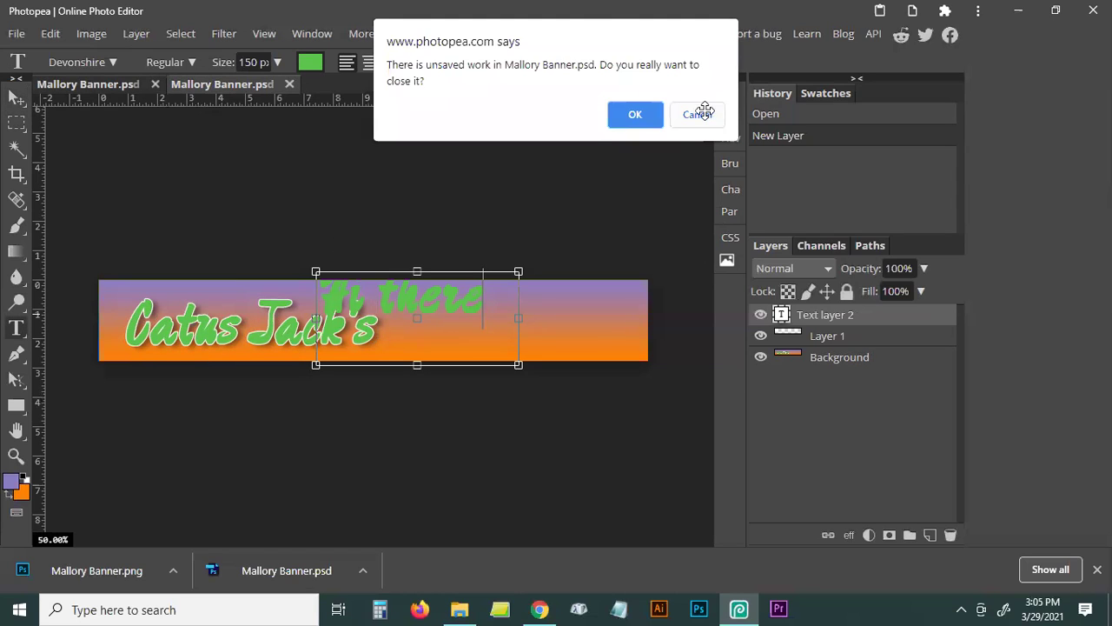
click(697, 114)
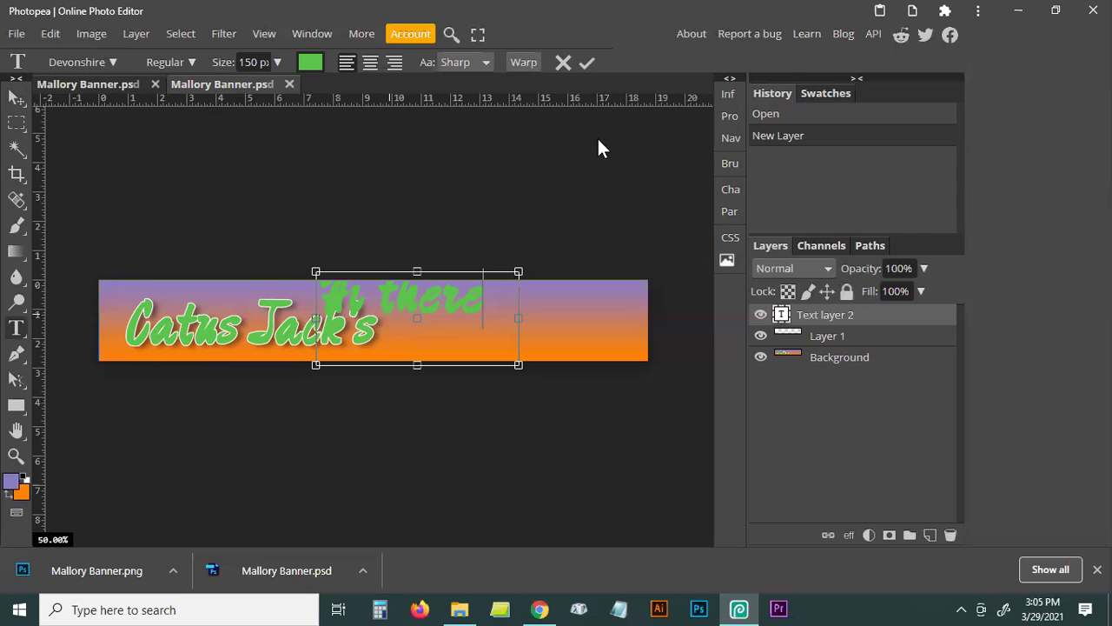
click(290, 84)
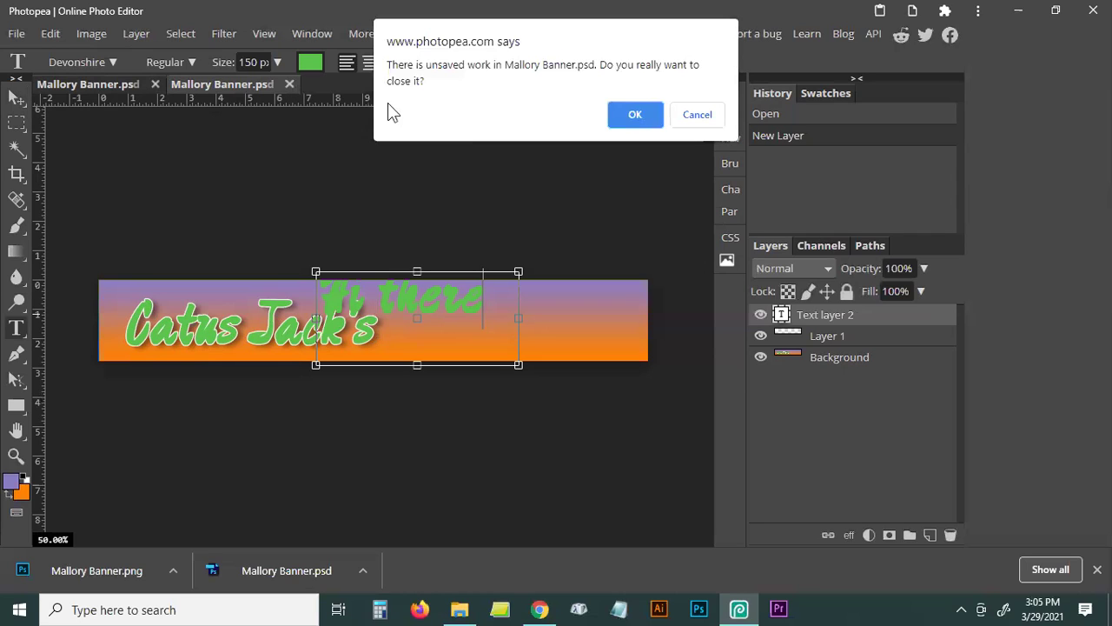
click(633, 117)
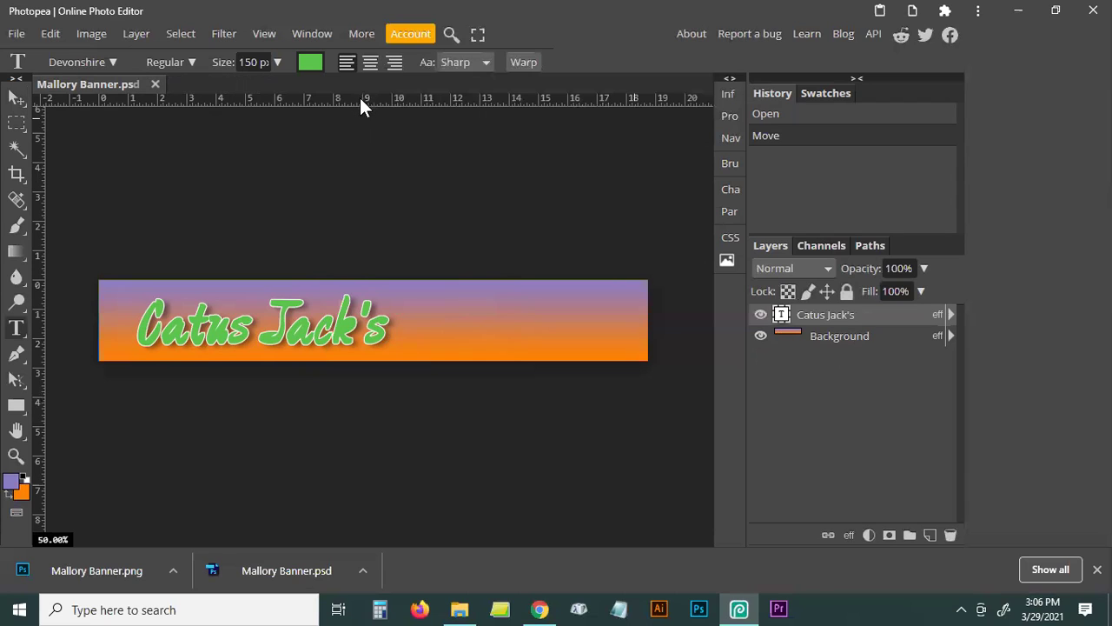
Open the black-chin-cactus JPG image from the Desktop folder.
click(17, 33)
click(73, 83)
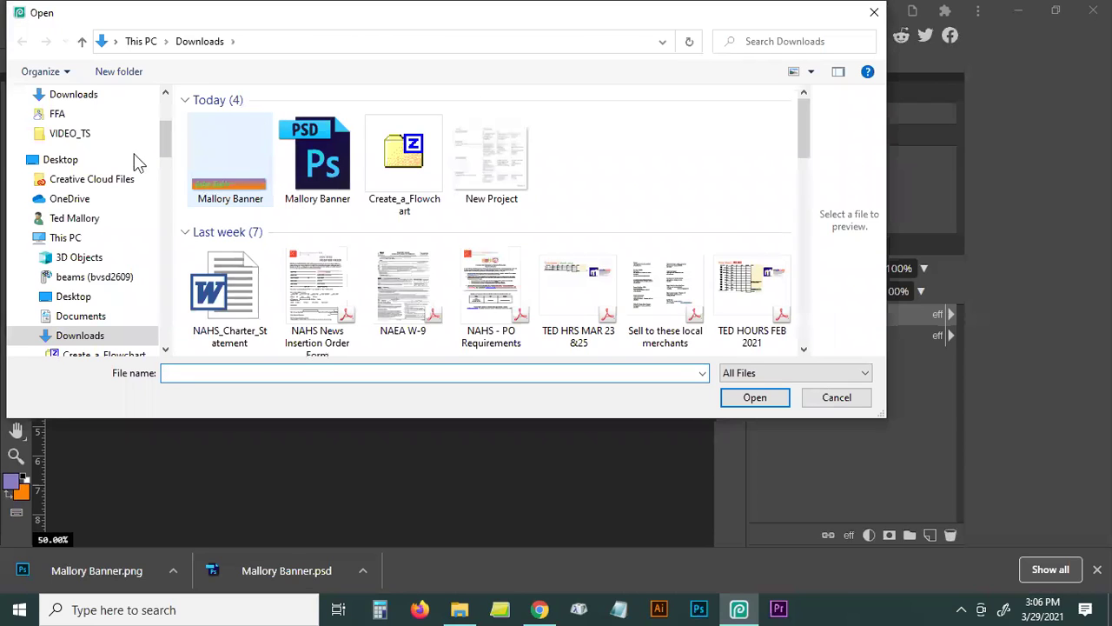
click(61, 160)
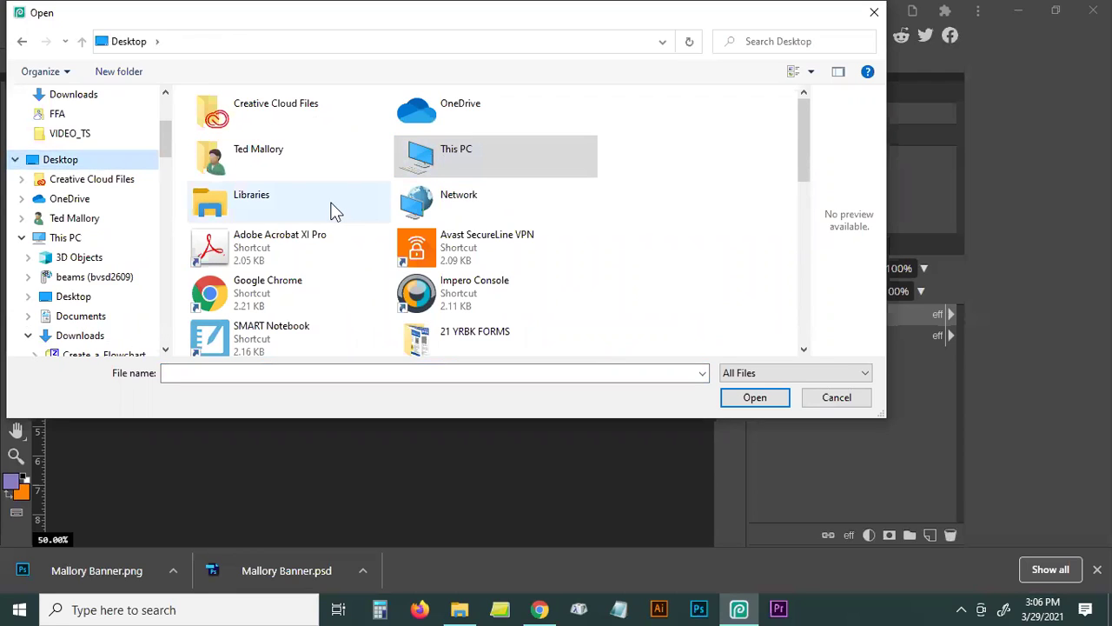
scroll(336, 211, down, 3)
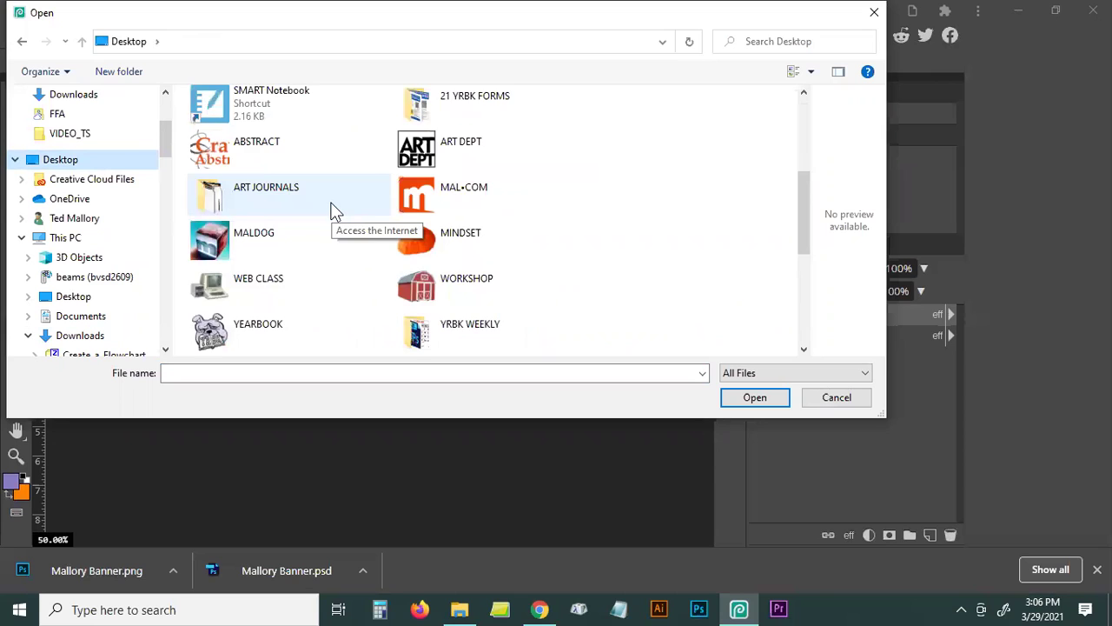
scroll(337, 211, down, 3)
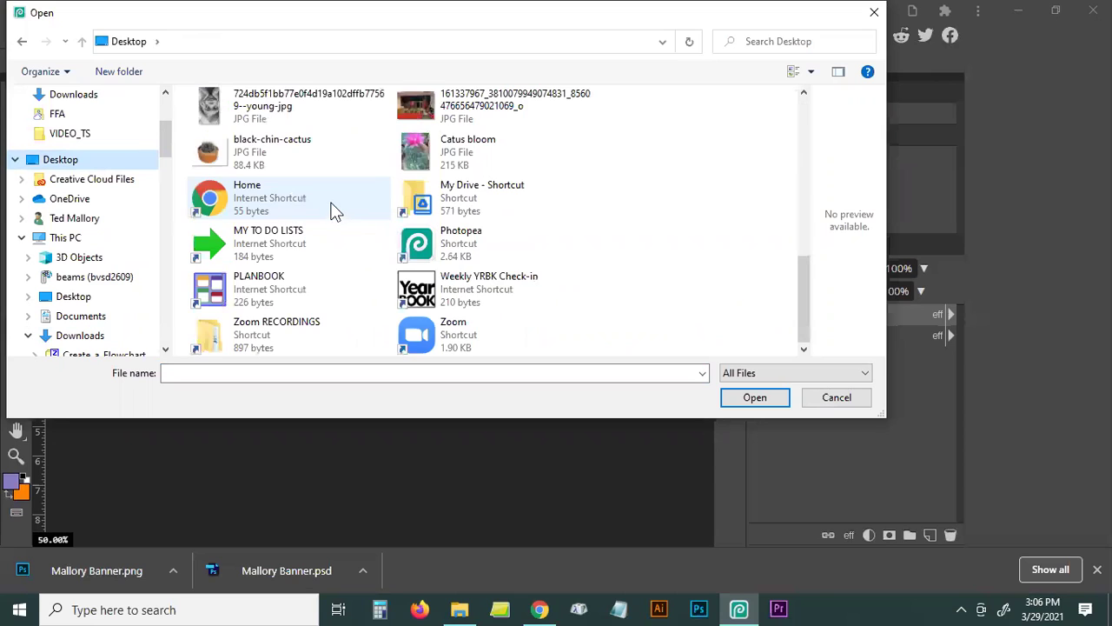
double_click(227, 155)
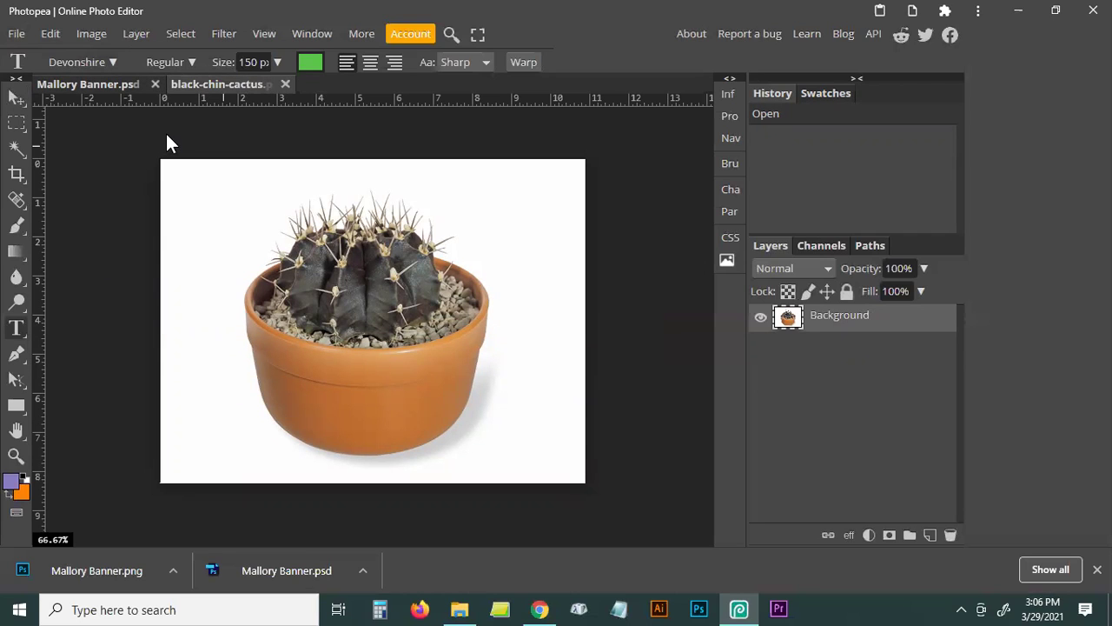
Delete the white background around the potted cactus and the enclosed white patch between its spines using Magic Wand selections.
click(16, 149)
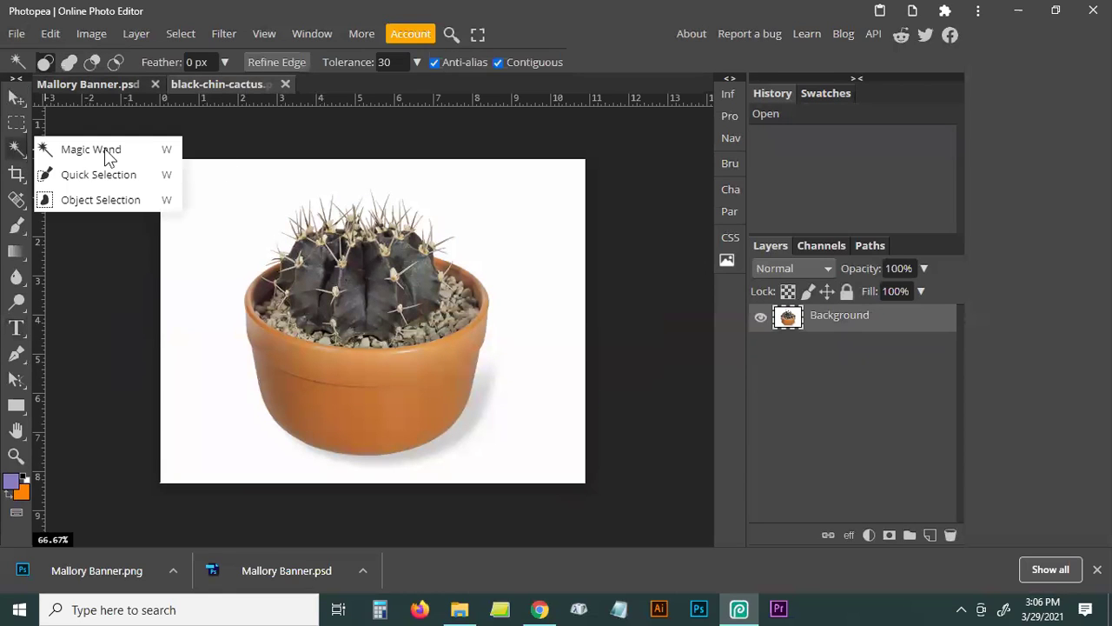
click(206, 202)
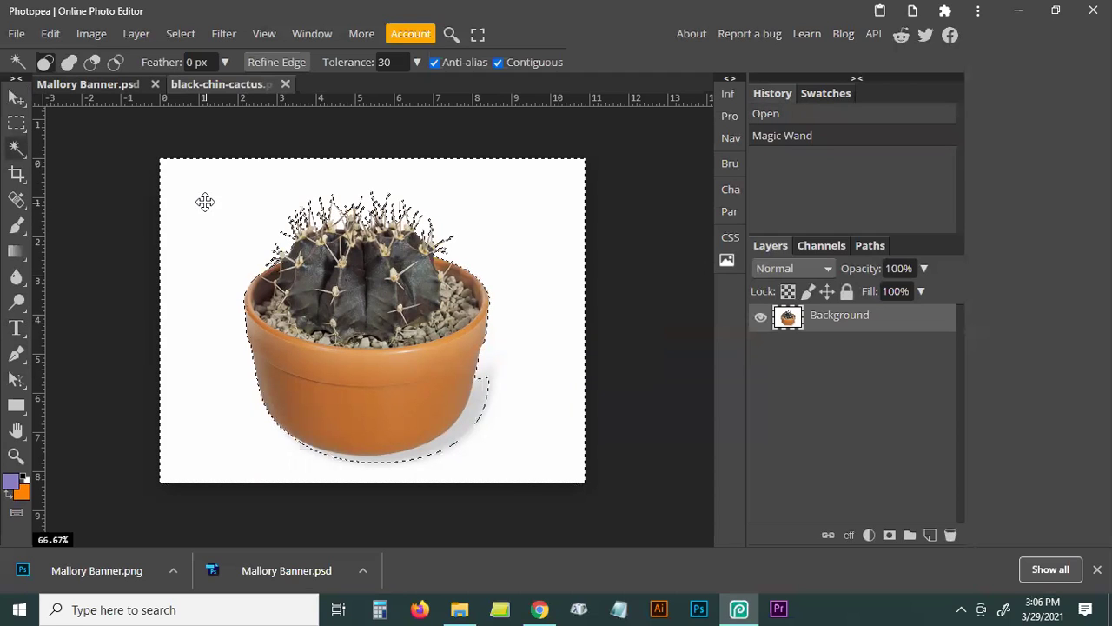
key(Delete)
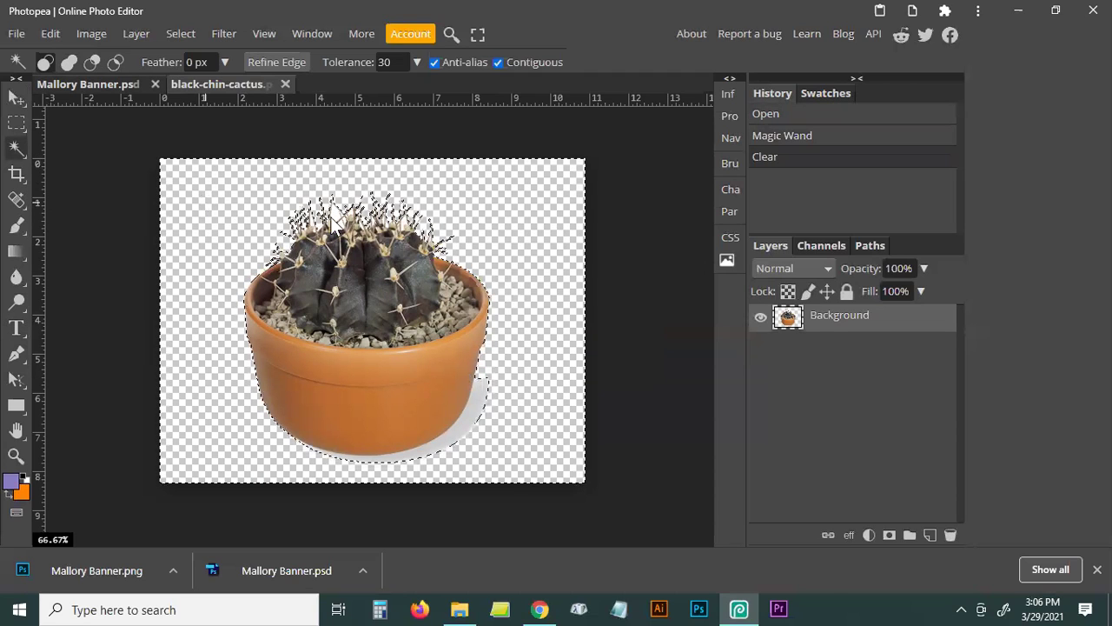
click(336, 217)
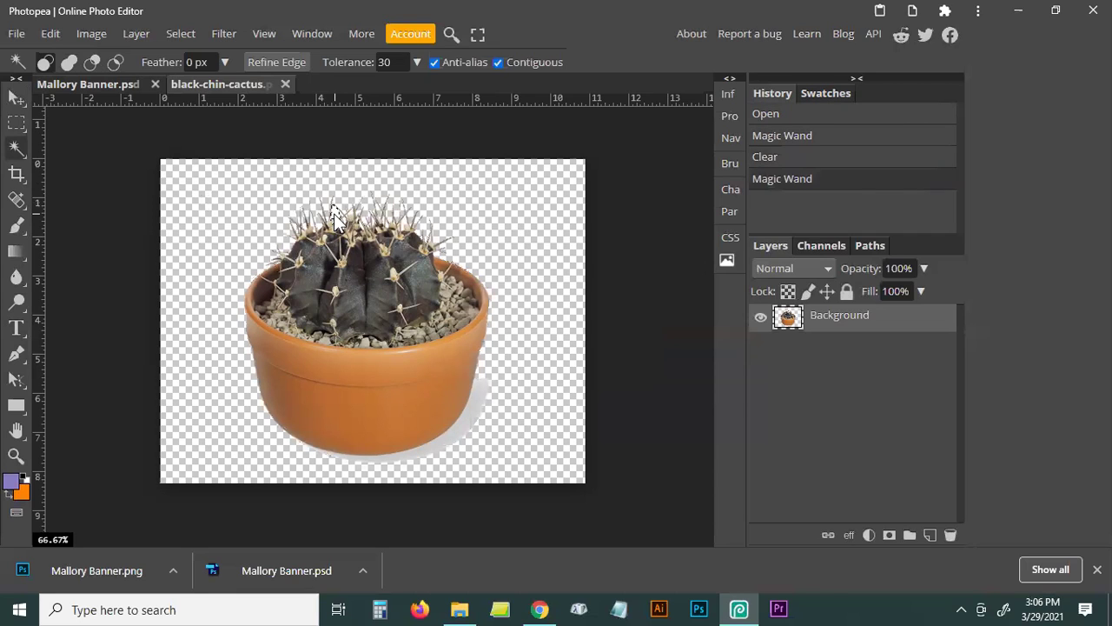
key(Delete)
Delete the grey shadow beside and beneath the pot with the Magic Wand, and clear the selection.
click(532, 409)
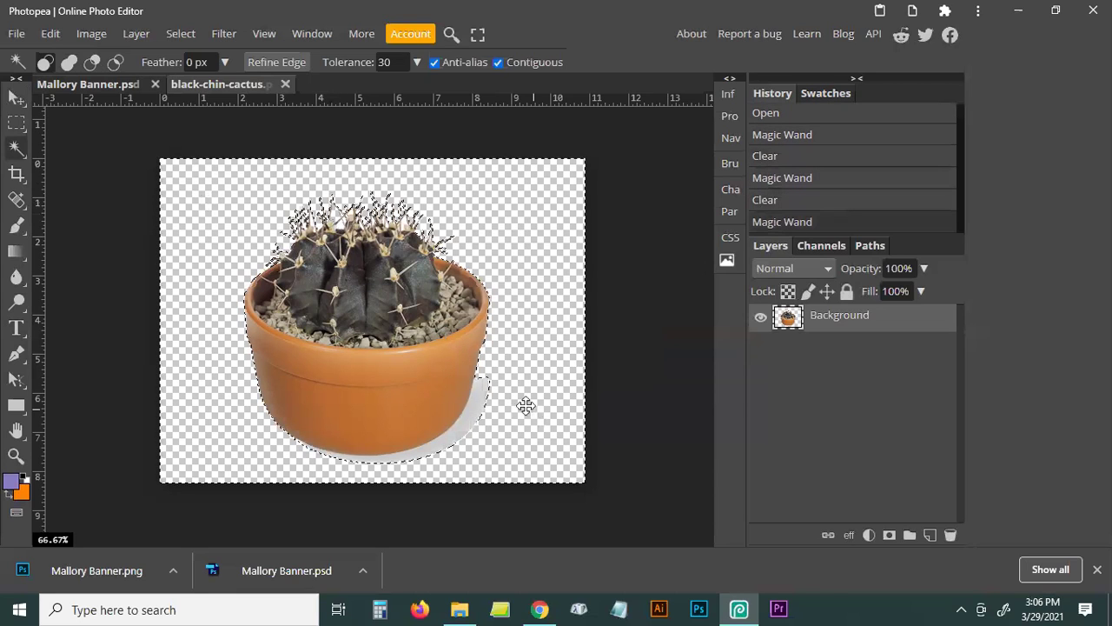
click(461, 432)
key(Delete)
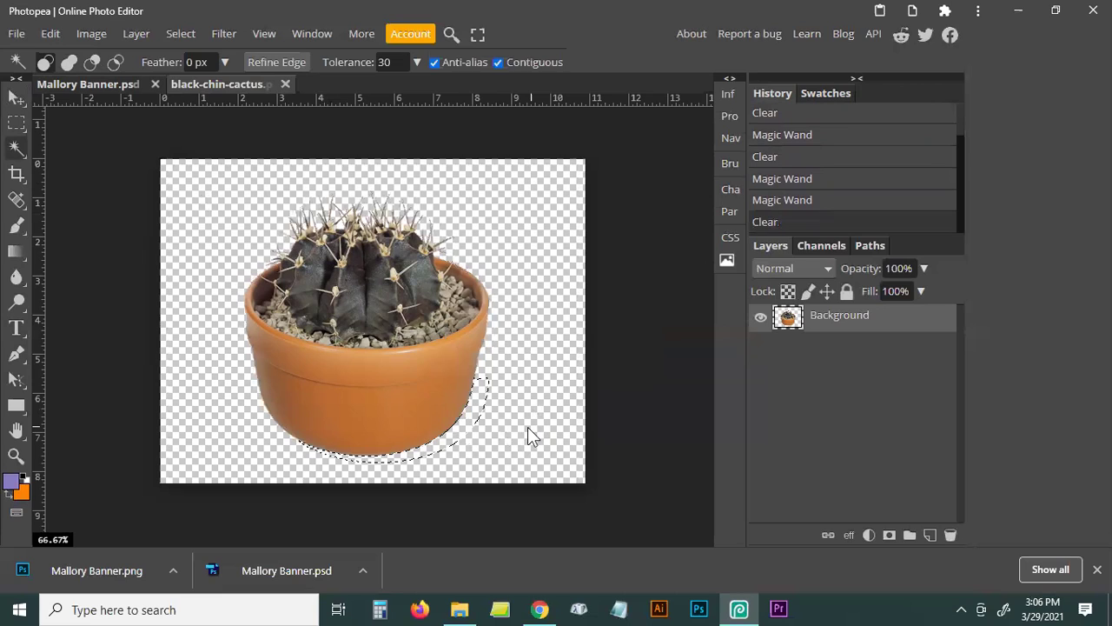
key(ctrl+d)
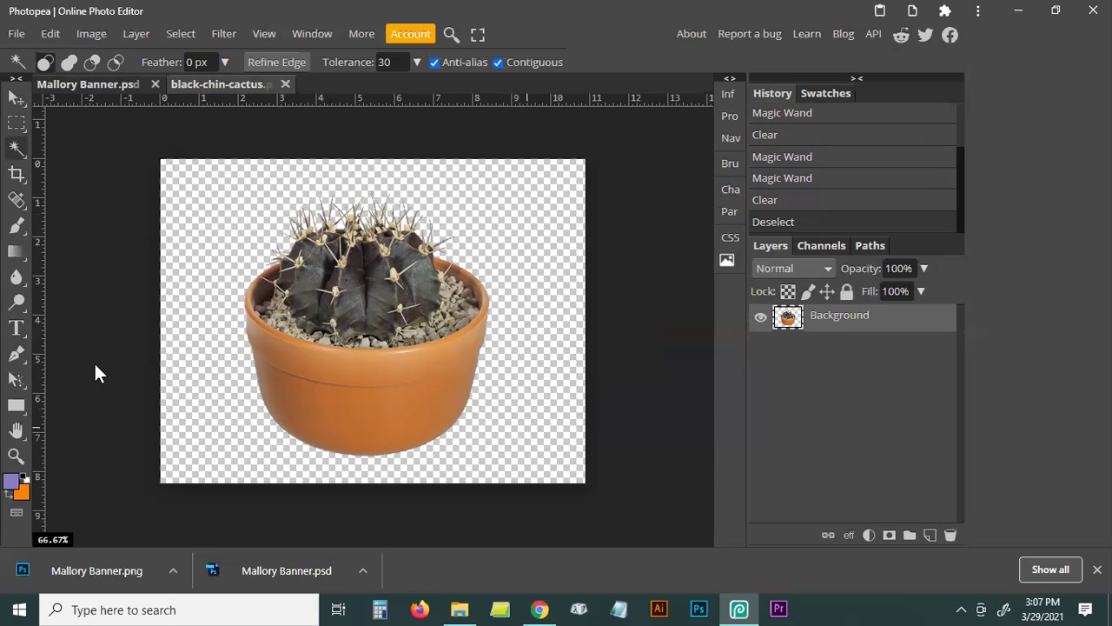
Raise the saturation of the whole cactus image with a Hue/Saturation adjustment.
click(87, 36)
mouse_move(109, 58)
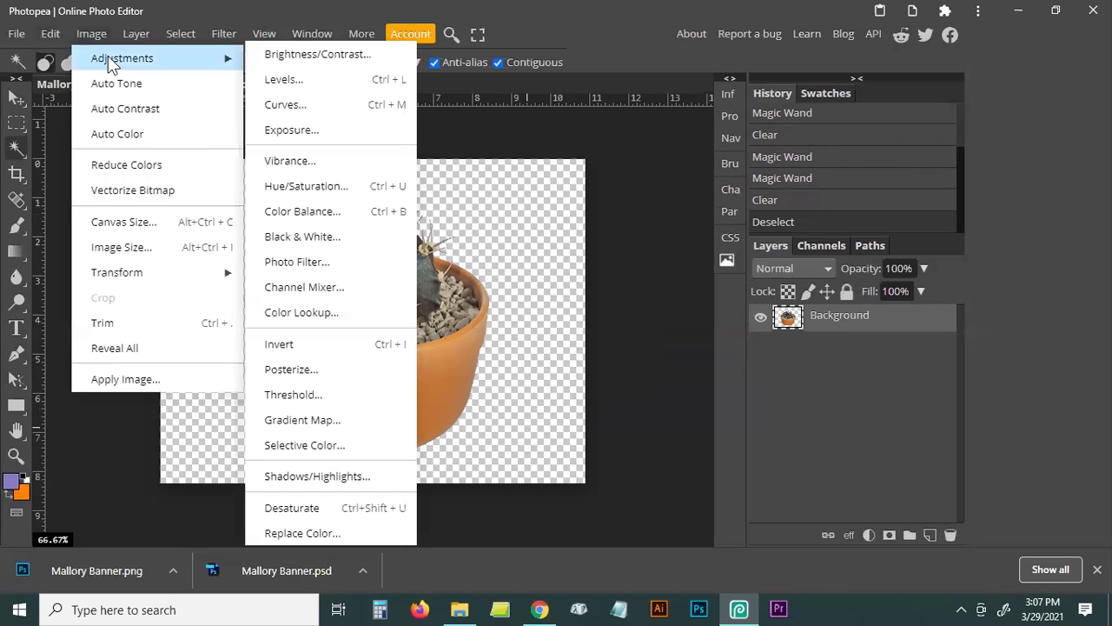
click(333, 189)
drag(370, 162, 720, 233)
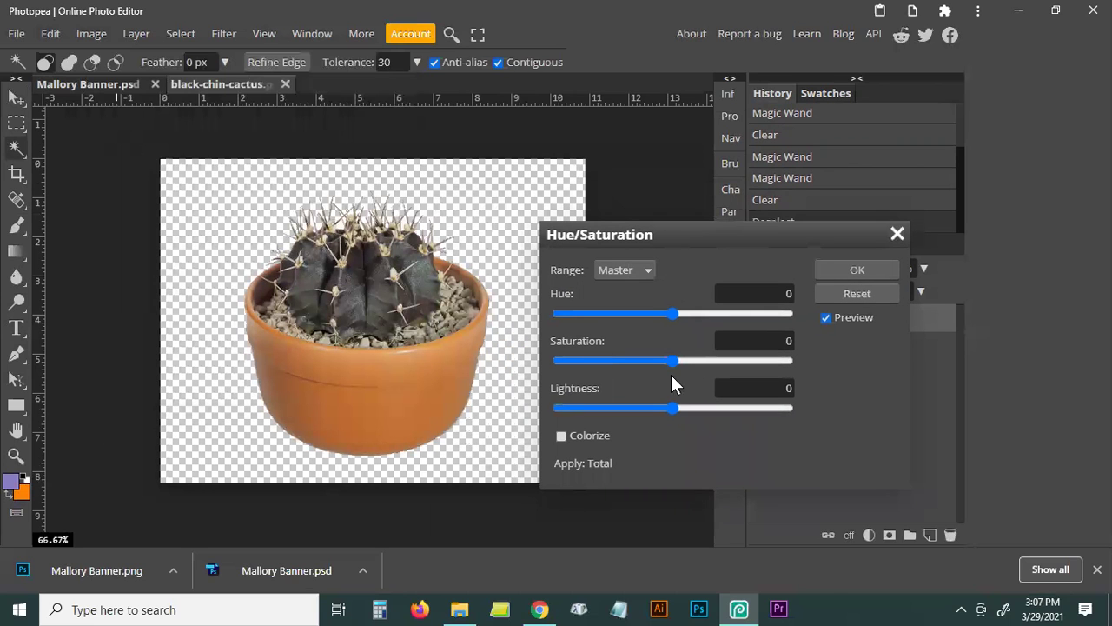
drag(682, 364, 622, 362)
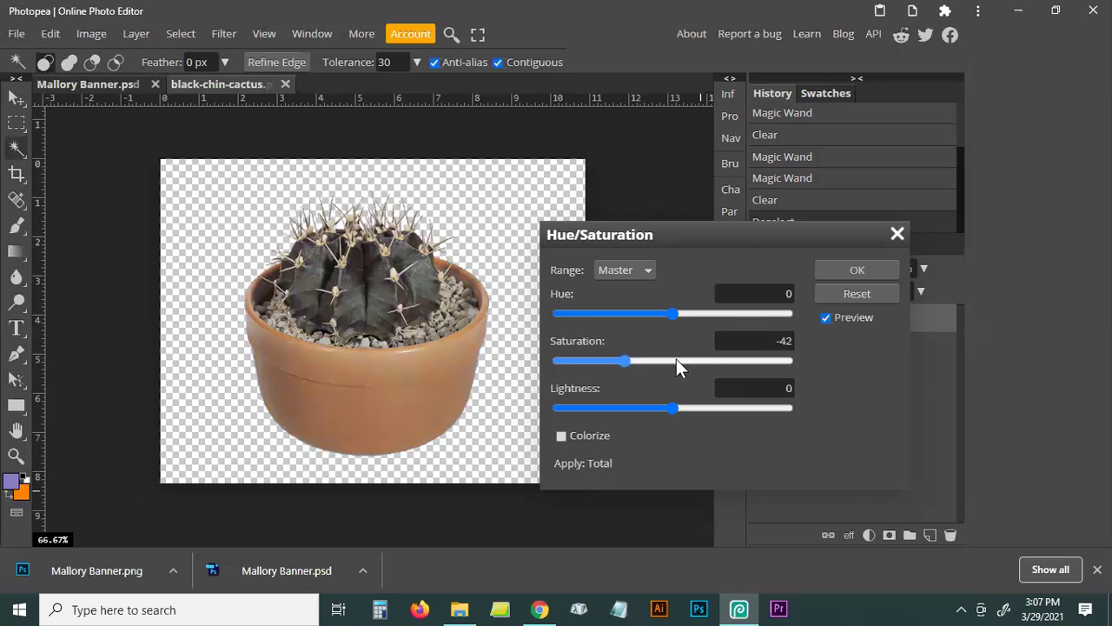
click(700, 361)
click(706, 361)
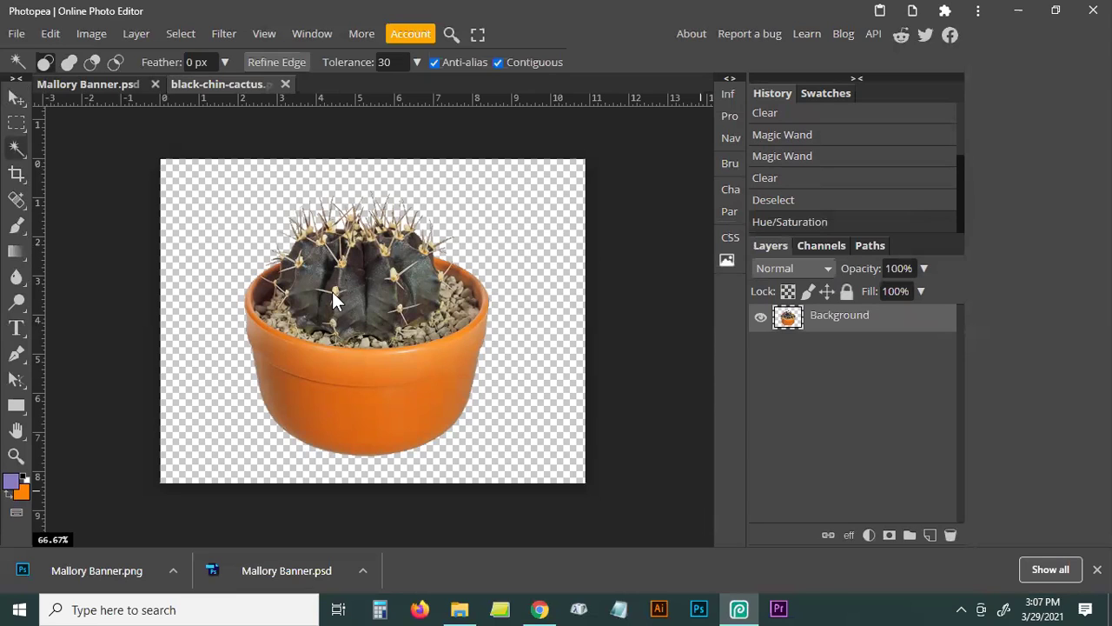
Build up a Magic Wand selection, at tolerance 30, covering the dark body of the cactus across all its ribs.
right_click(14, 149)
click(91, 153)
click(285, 275)
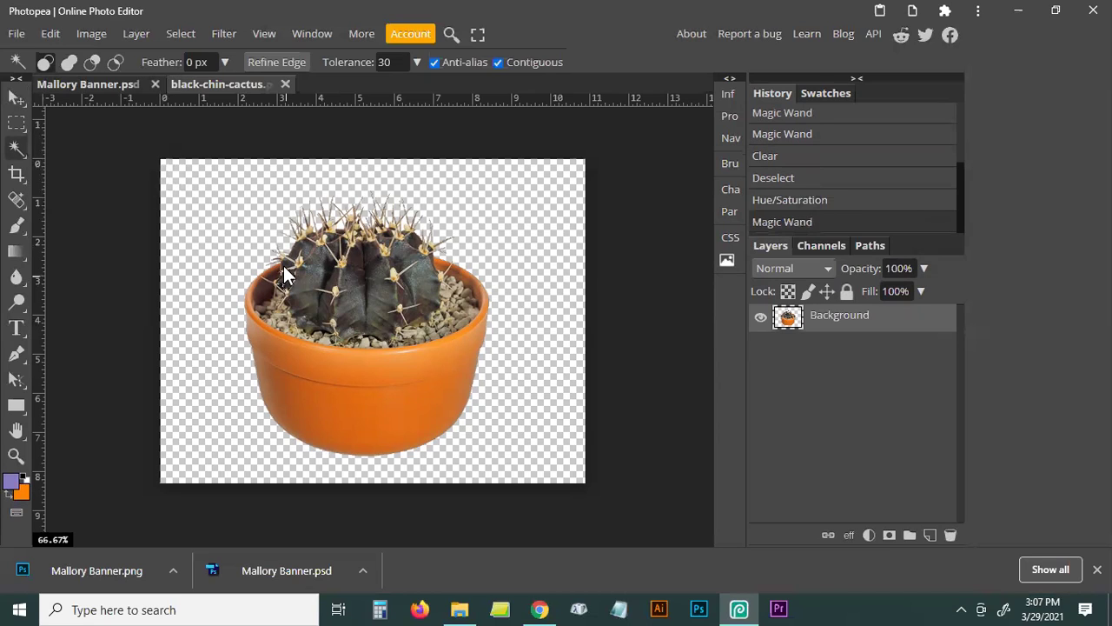
click(314, 262)
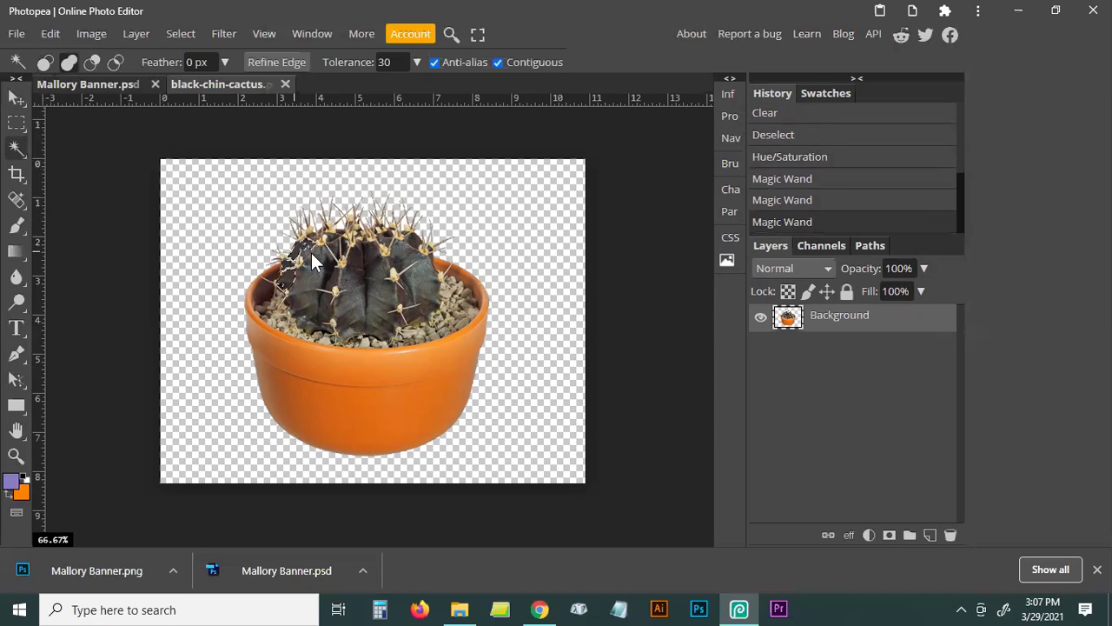
click(314, 268)
click(306, 277)
click(305, 298)
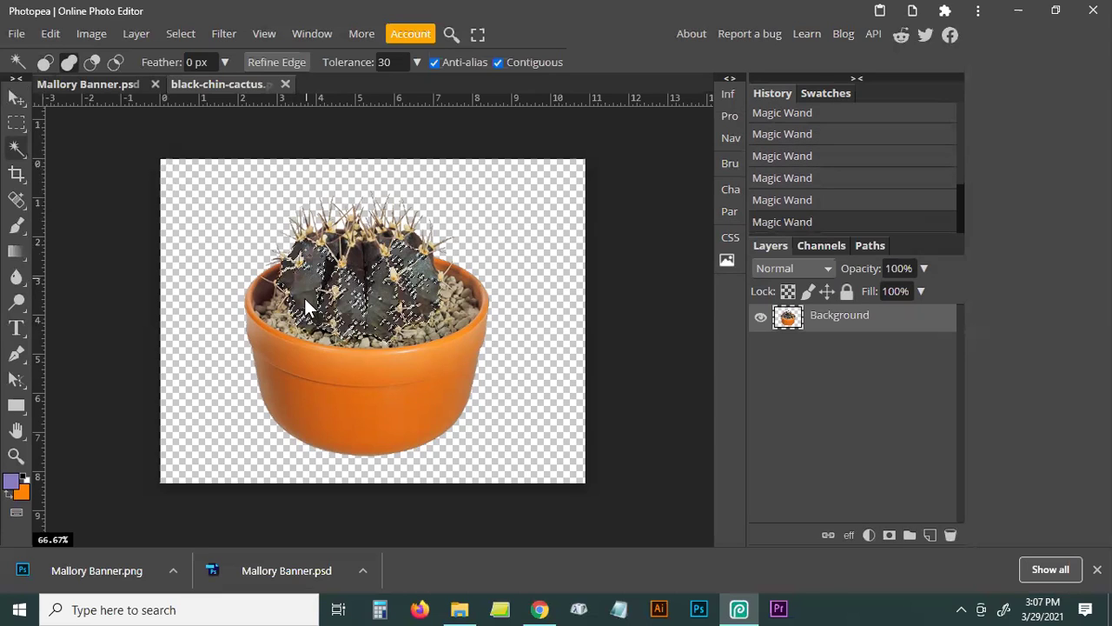
click(306, 321)
click(331, 277)
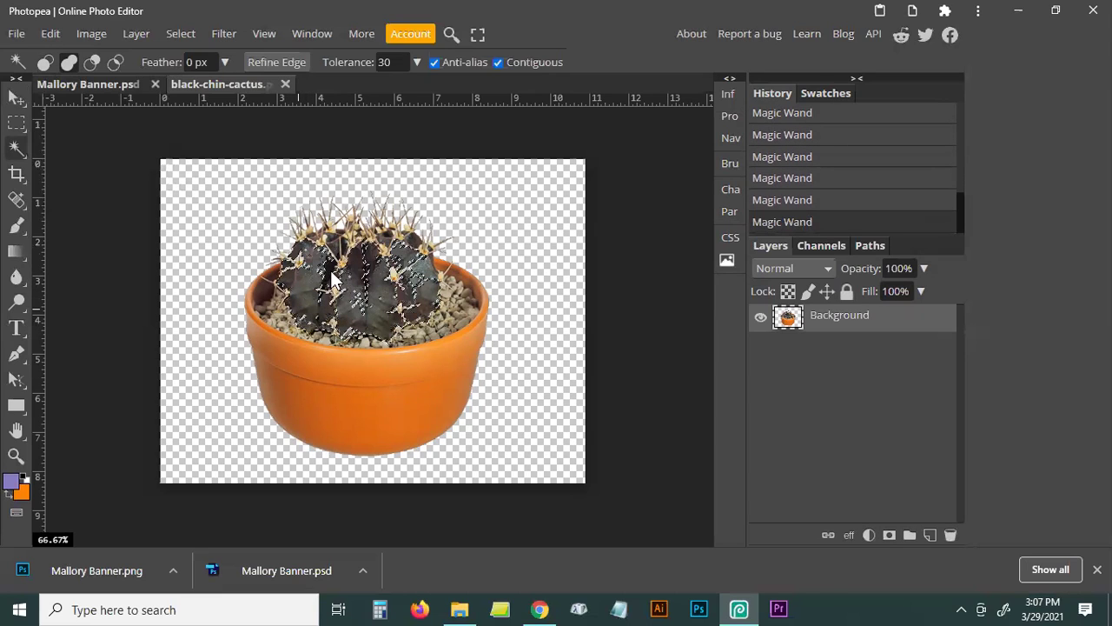
click(347, 313)
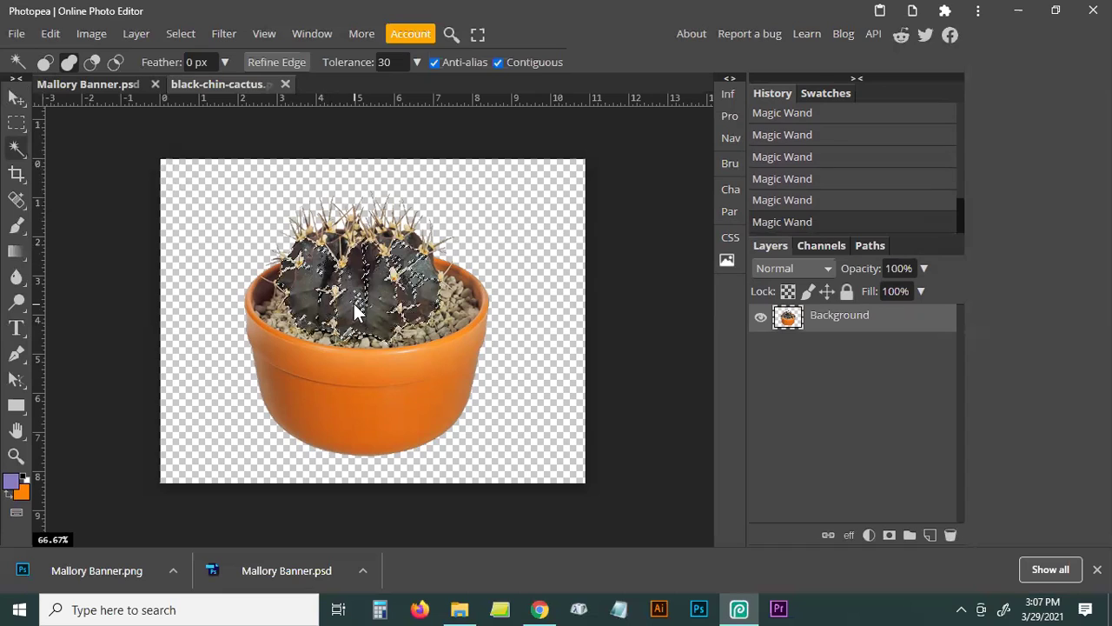
click(363, 273)
click(364, 291)
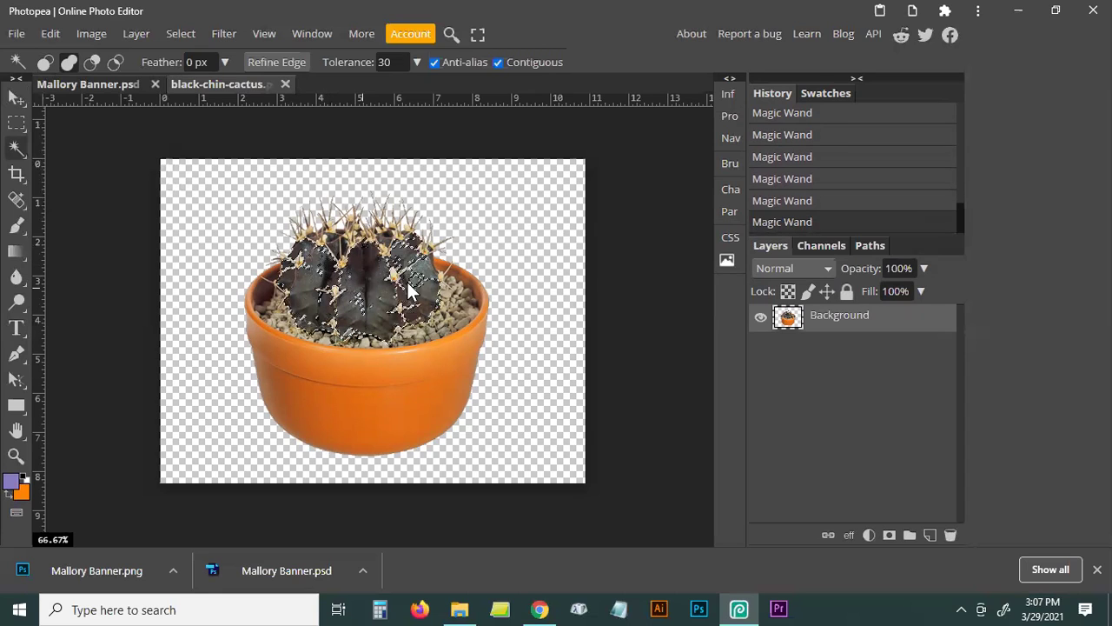
click(420, 287)
click(412, 250)
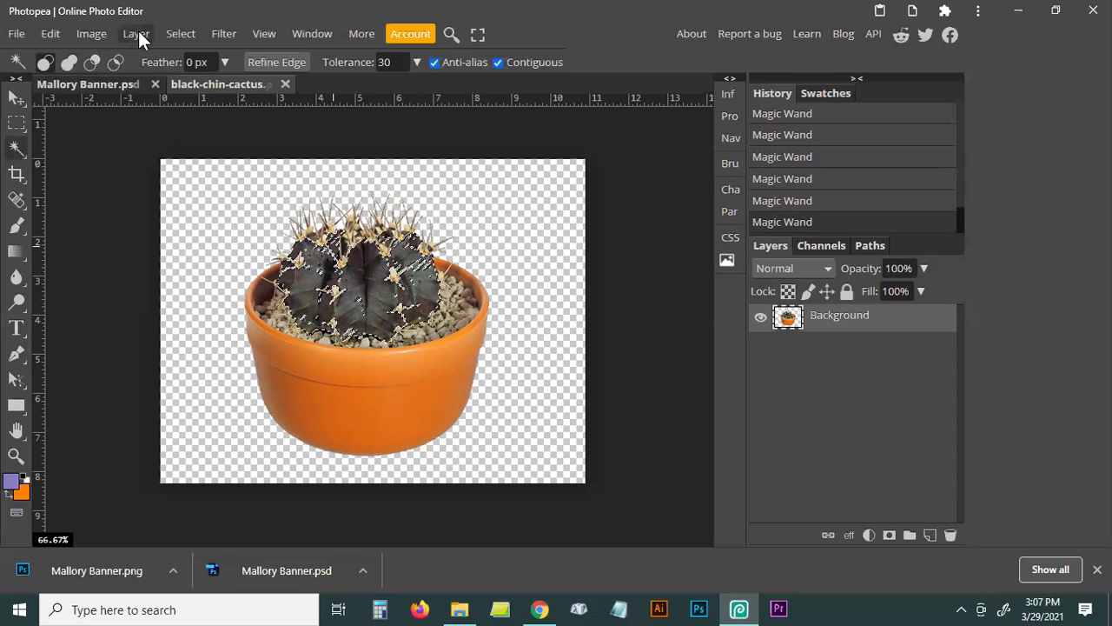
Colorize the selected cactus body green using Hue/Saturation with hue 74 and saturation 53, and clear the selection.
click(99, 37)
mouse_move(117, 56)
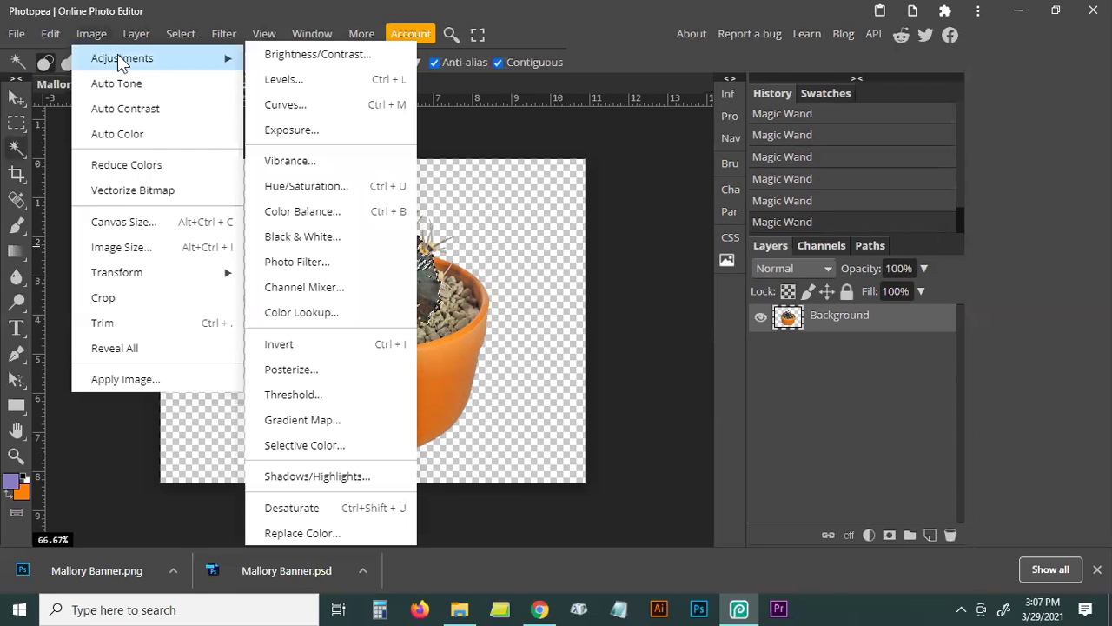
click(319, 187)
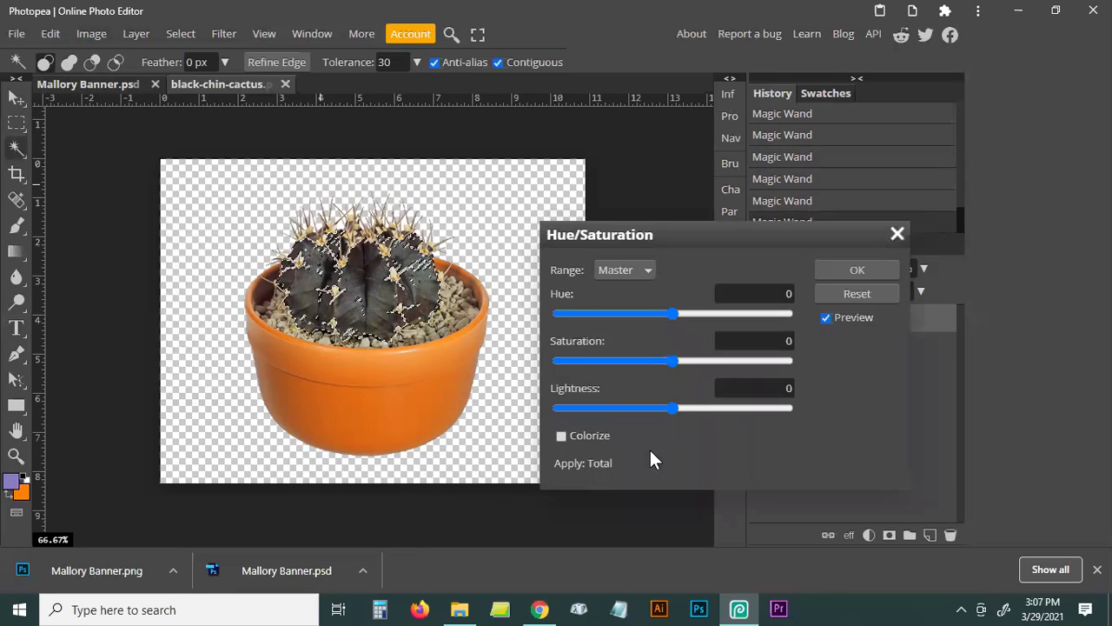
click(562, 436)
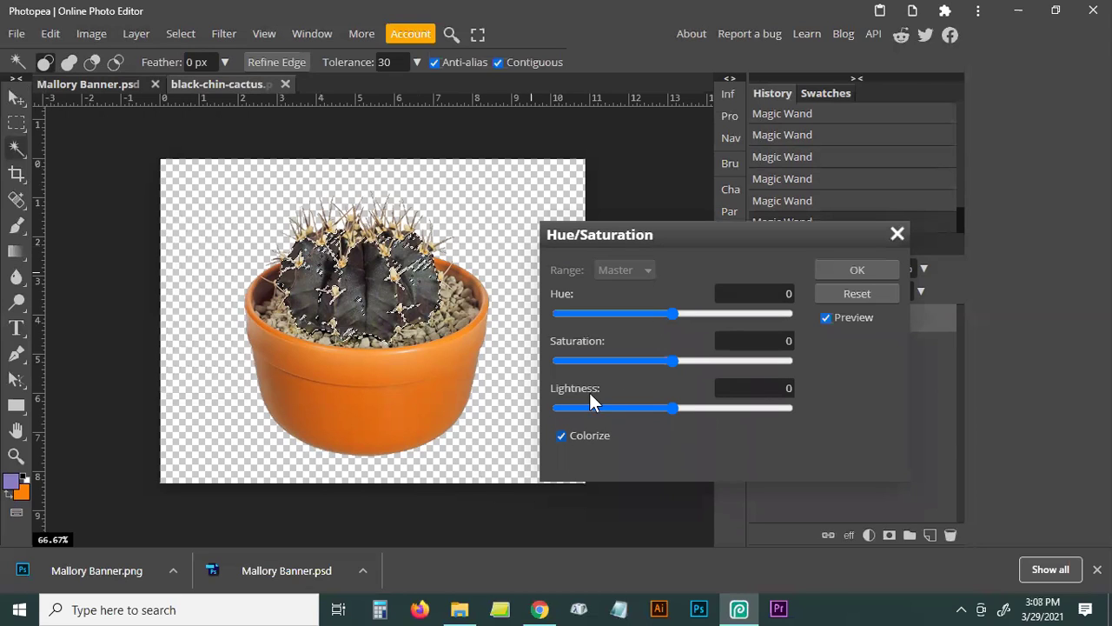
click(678, 360)
click(734, 360)
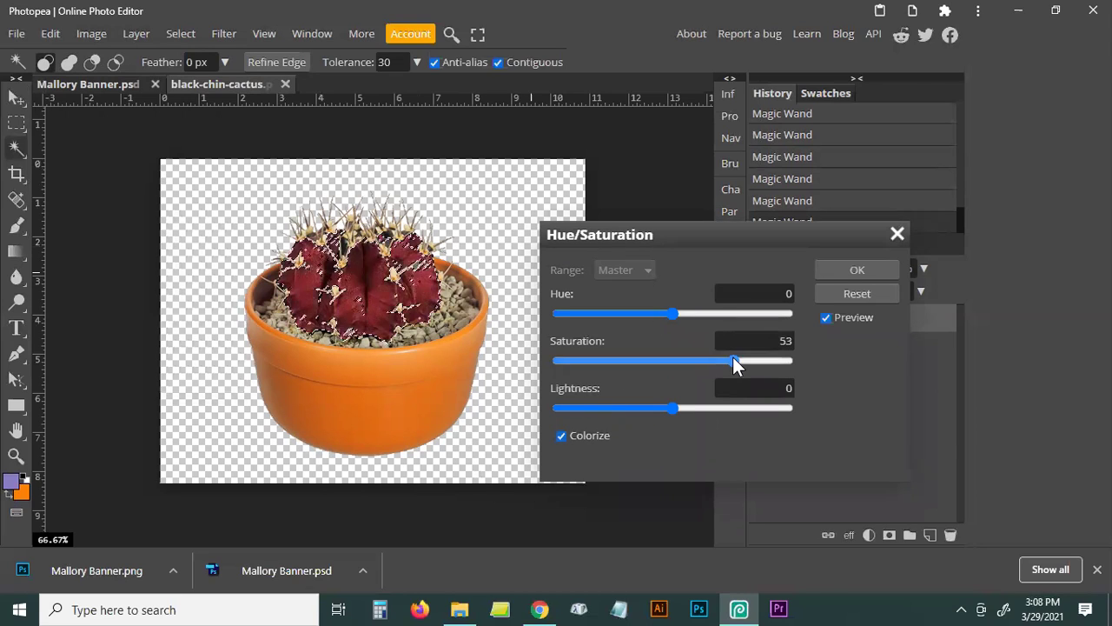
drag(693, 311, 720, 318)
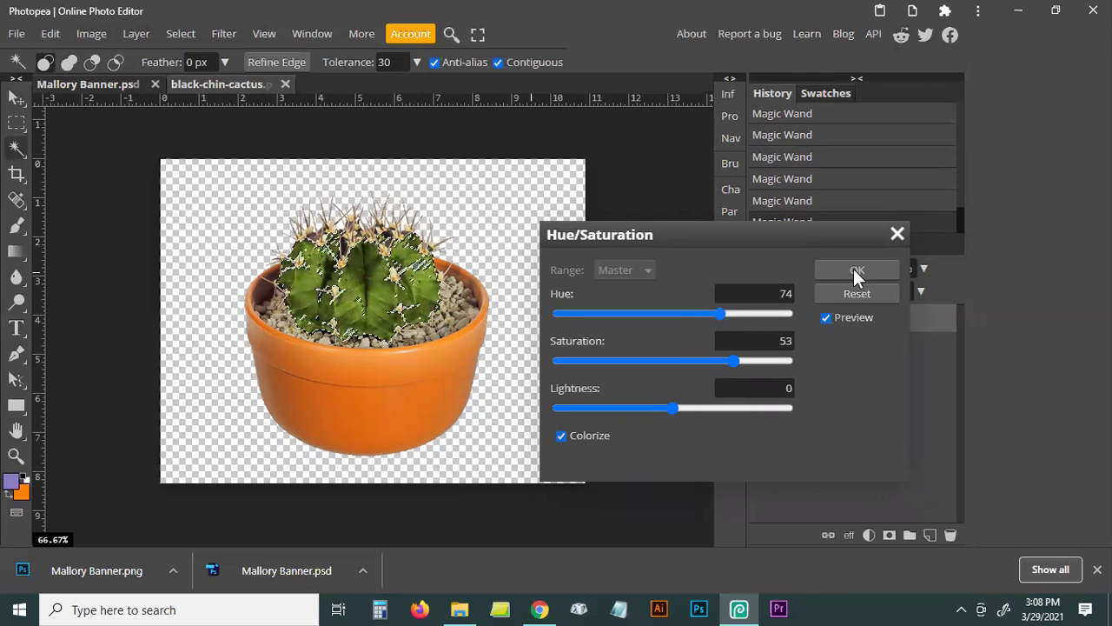
key(Return)
key(ctrl+d)
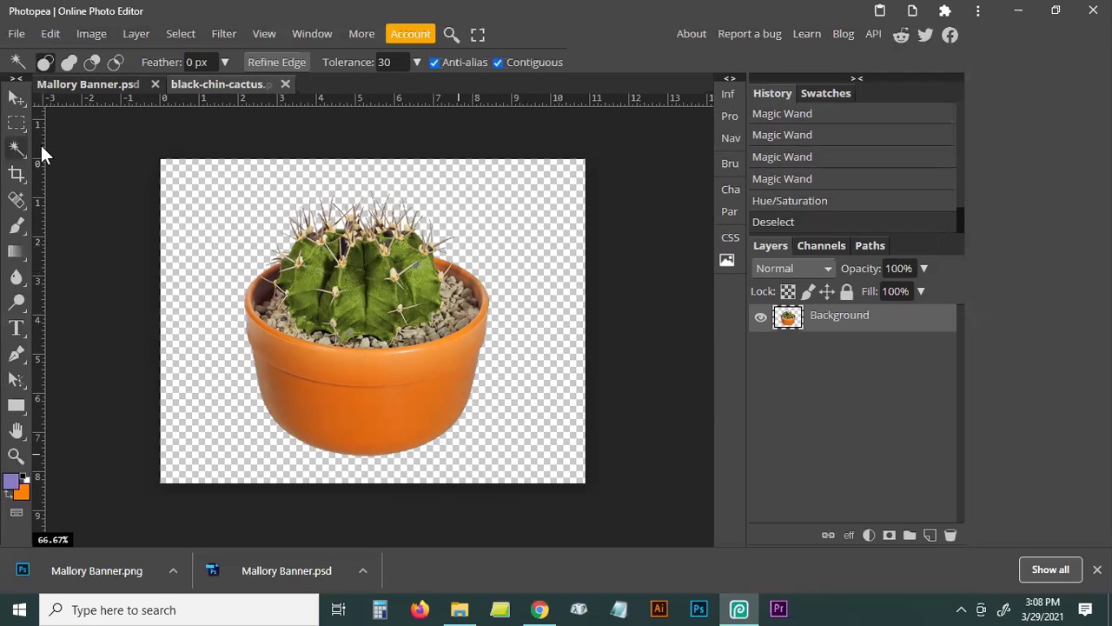
Draw a rectangular selection about 7.1 in wide around the whole potted cactus and copy it.
key(m)
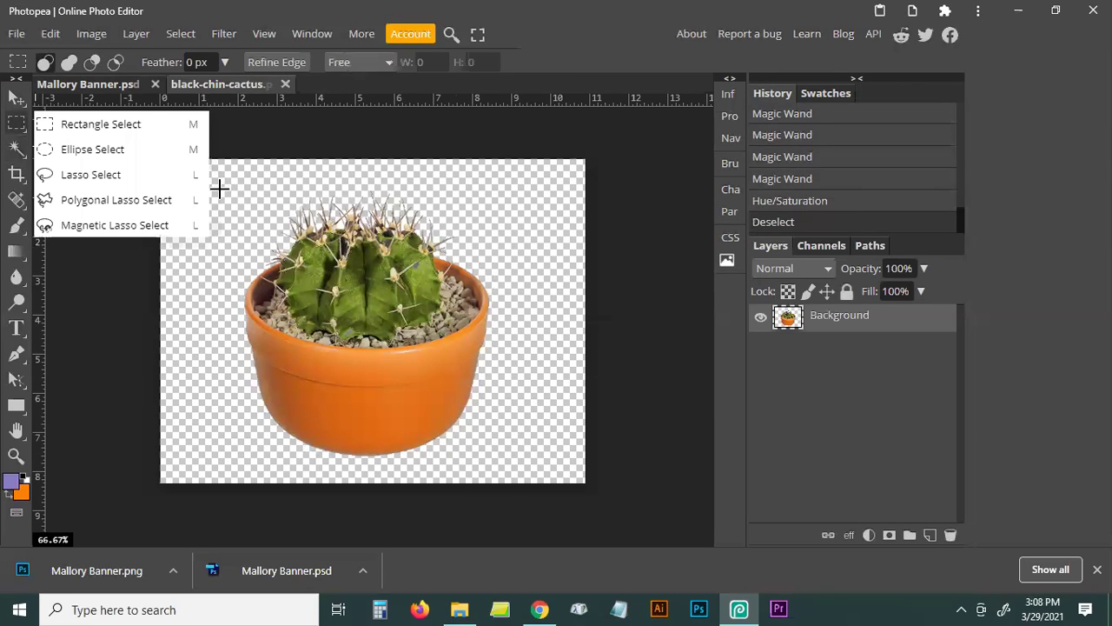
click(211, 191)
drag(222, 186, 498, 201)
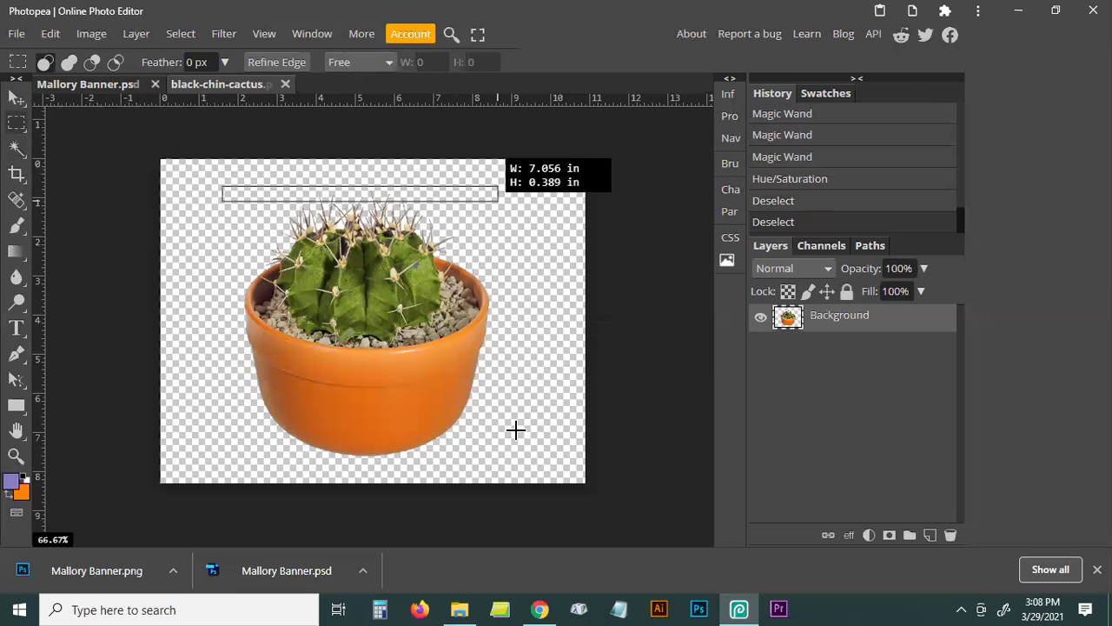
drag(506, 470, 501, 471)
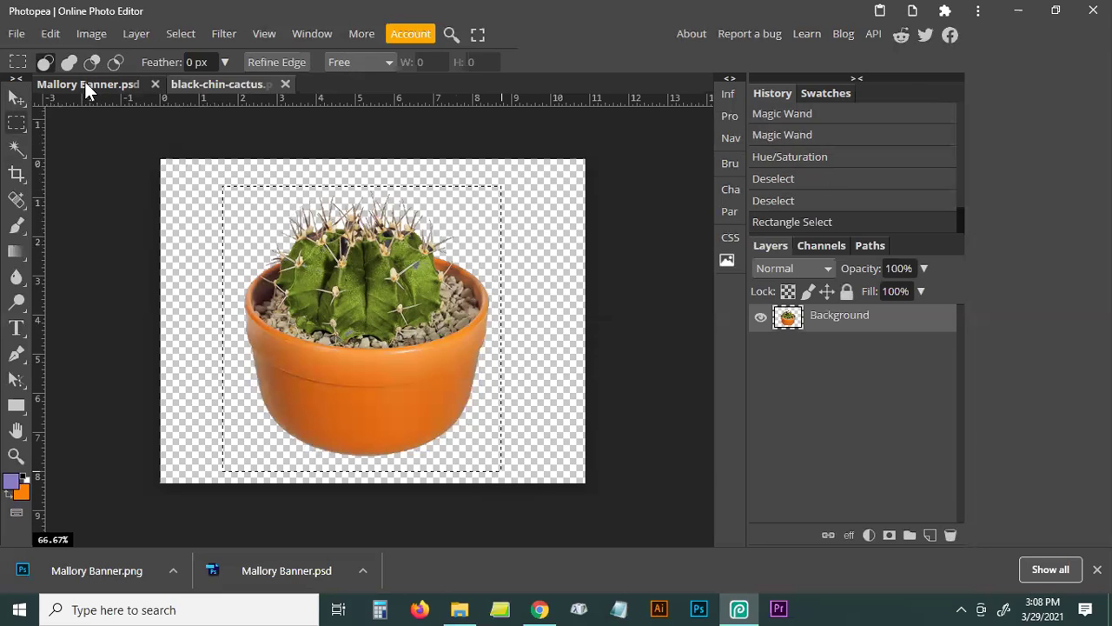
Switch to the Mallory Banner.psd document and paste the copied cactus as a new layer.
key(ctrl+Tab)
click(20, 97)
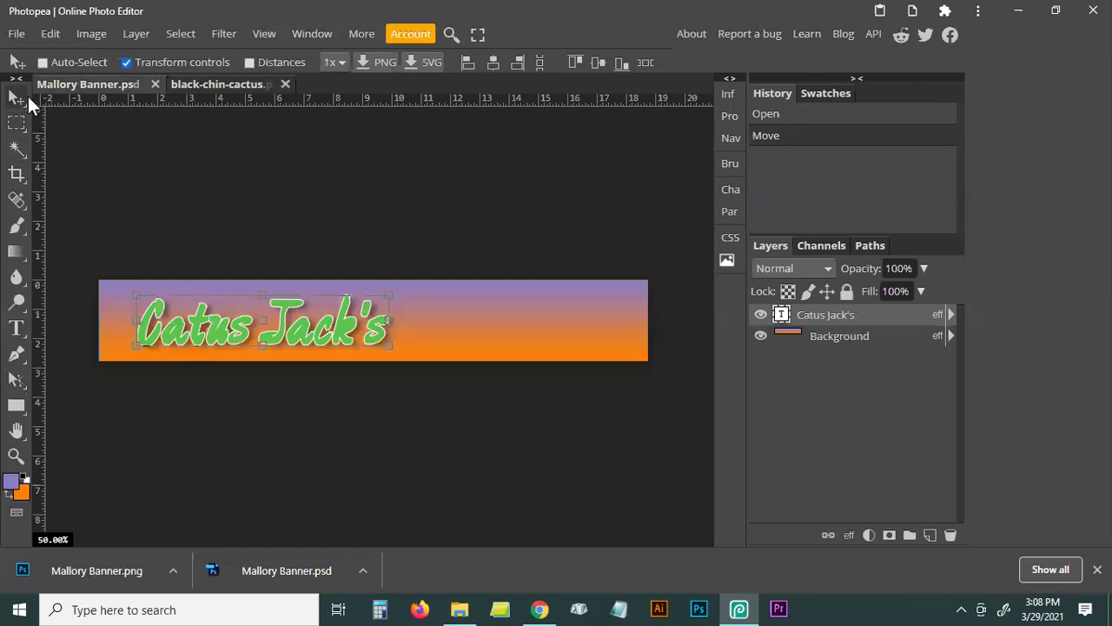
right_click(13, 102)
click(448, 203)
key(ctrl)
key(ctrl+v)
Scale the pasted cactus proportionally to 59.07% and place it against the end of the "Catus Jack's" title.
drag(500, 336, 568, 372)
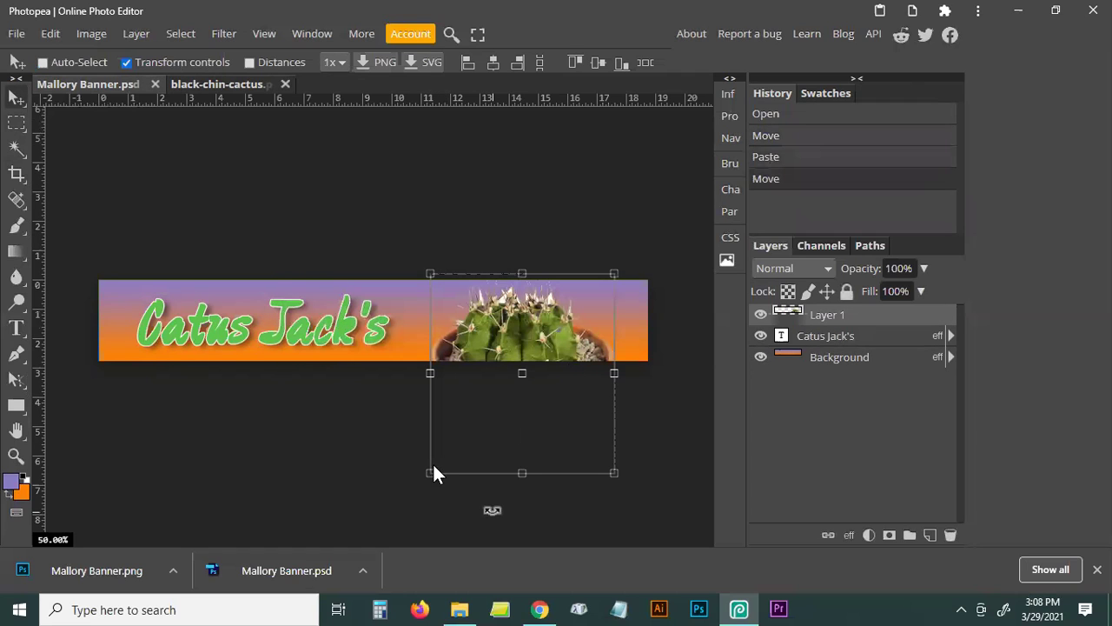
drag(430, 472, 507, 391)
drag(587, 328, 398, 337)
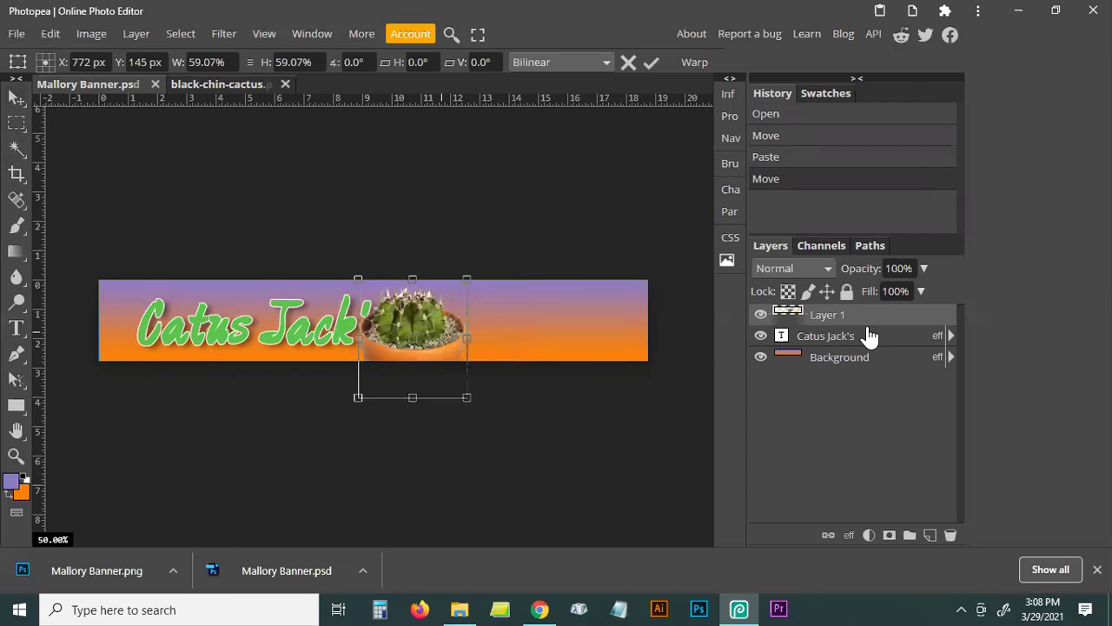
Place the cactus layer beneath the title text layer and move the cactus to the left end of the banner.
drag(843, 318, 839, 347)
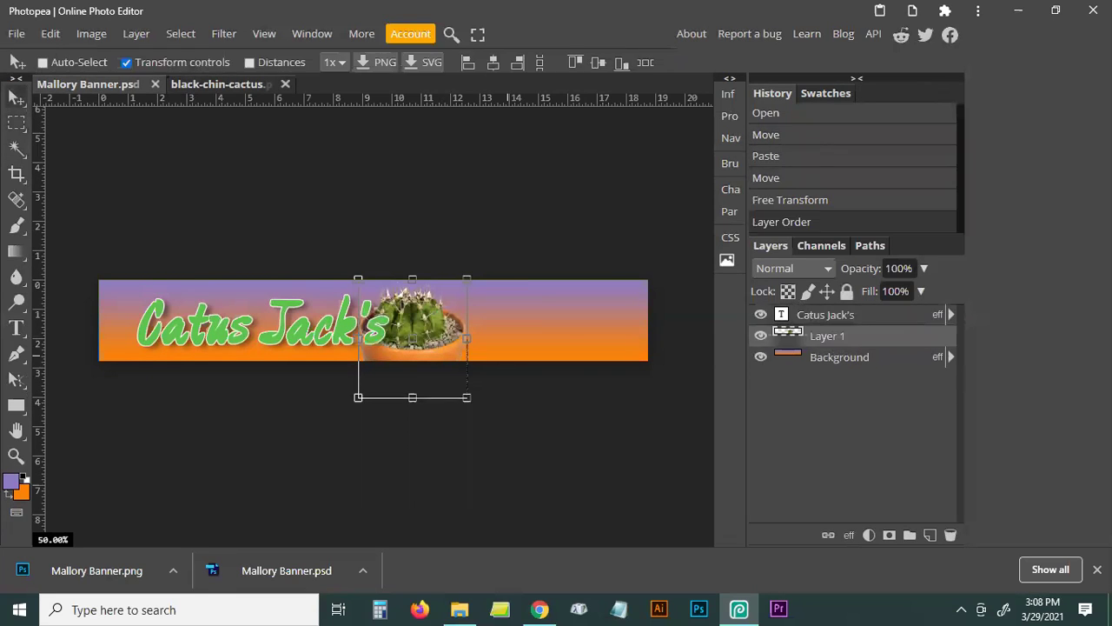
drag(436, 330, 184, 326)
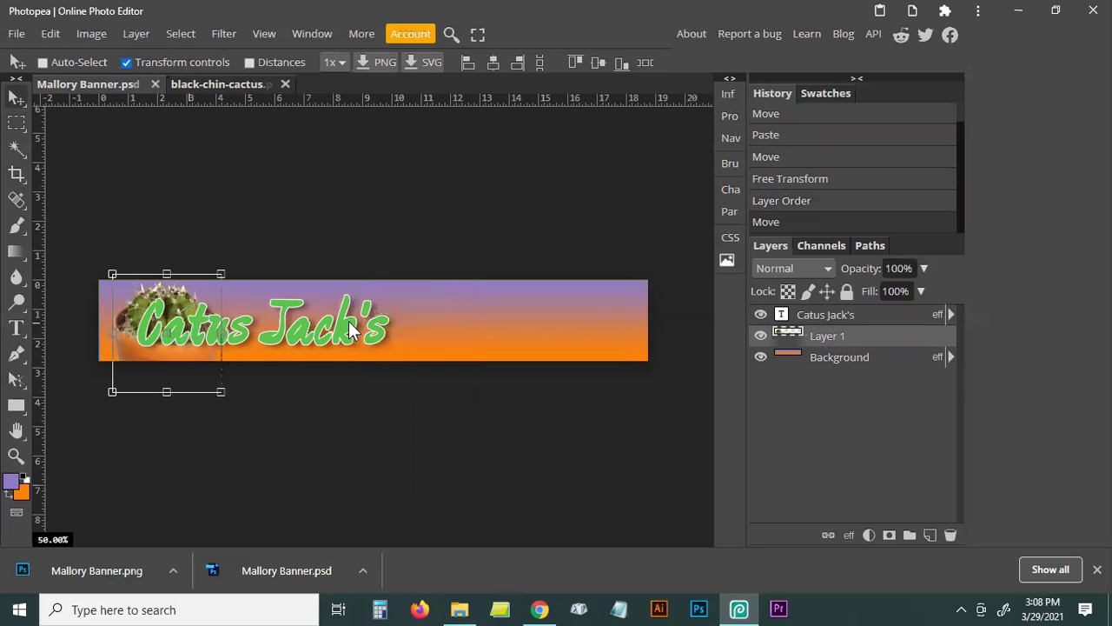
key(Left)
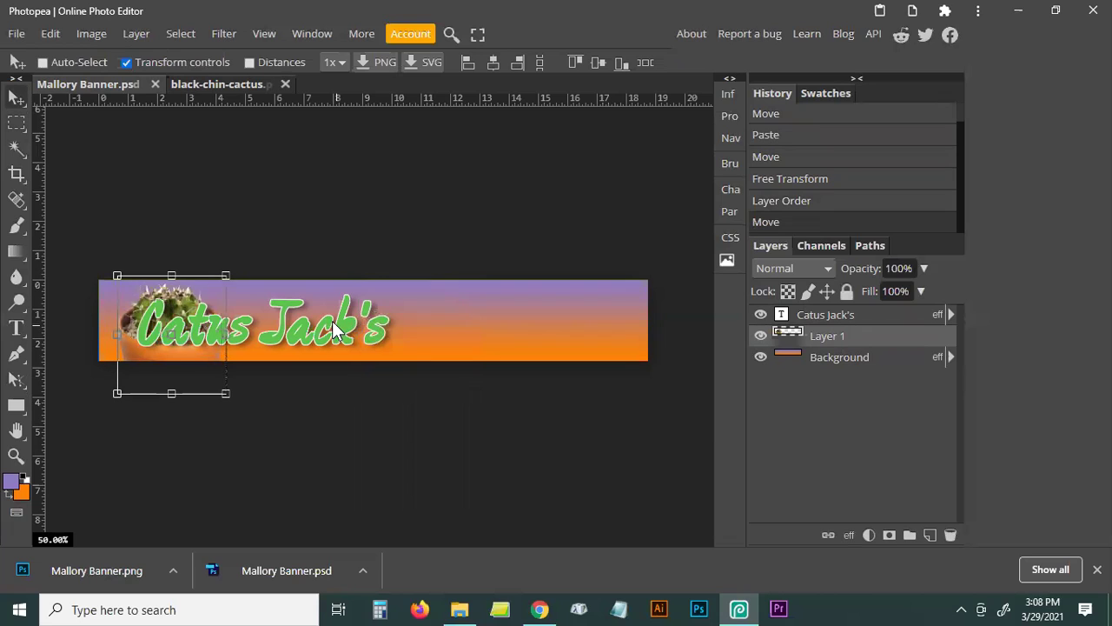
key(Left)
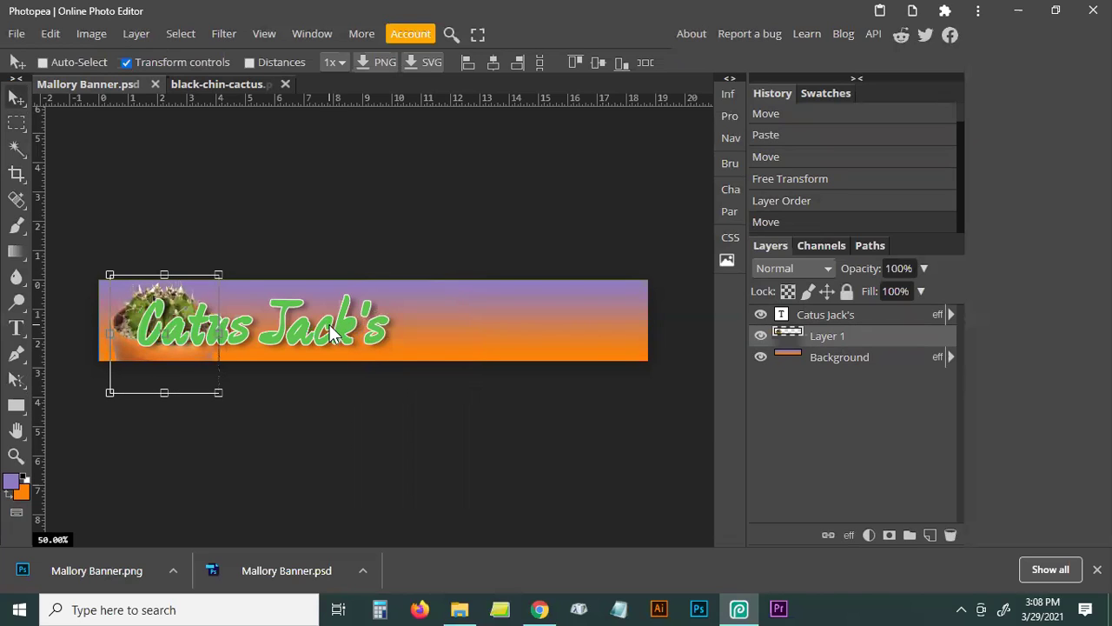
Move the "Catus Jack's" title to the right so that it starts at the right side of the cactus.
click(821, 316)
drag(365, 339, 360, 337)
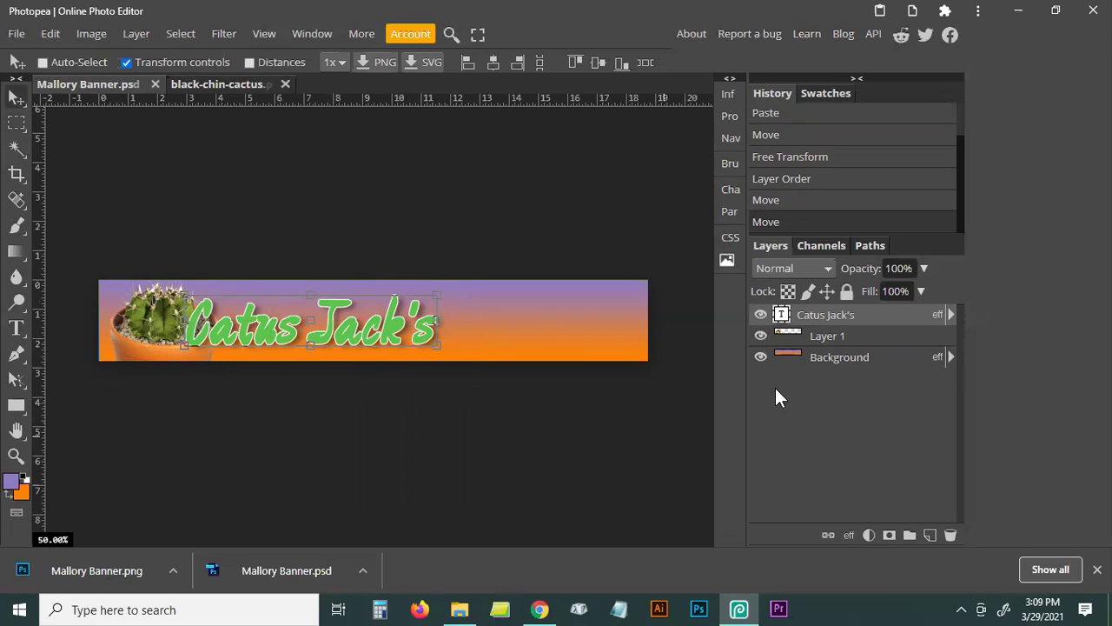
click(950, 315)
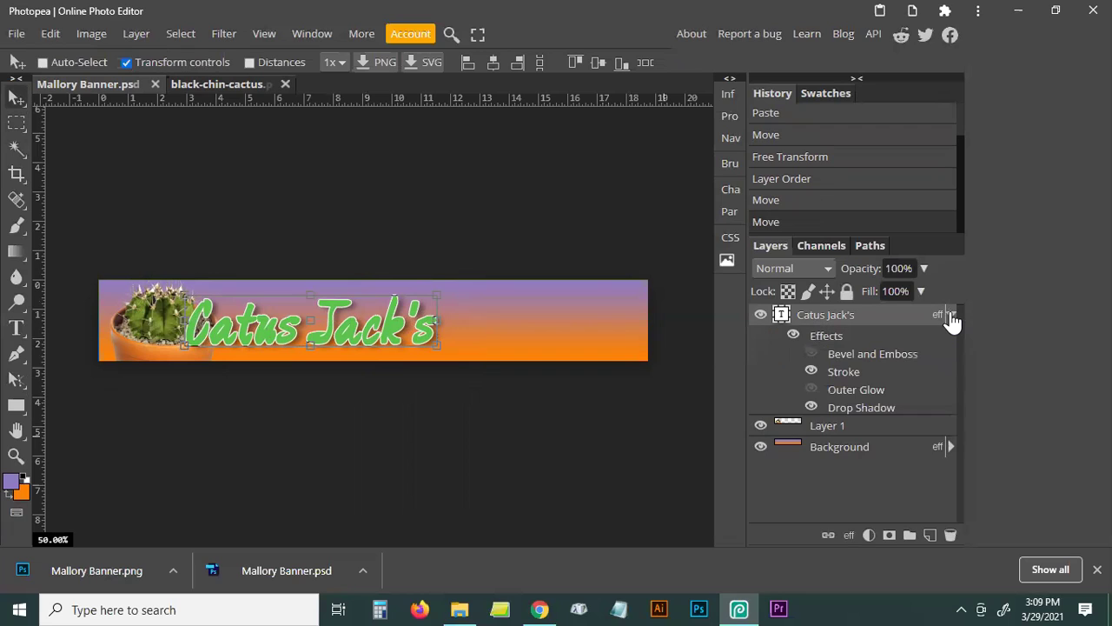
right_click(821, 339)
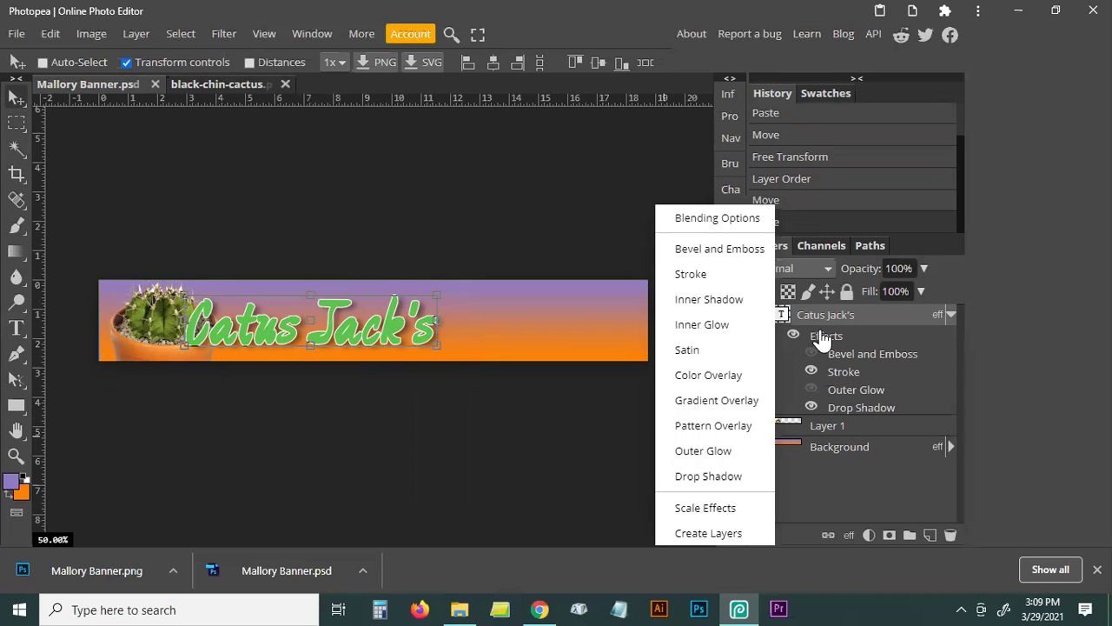
click(844, 496)
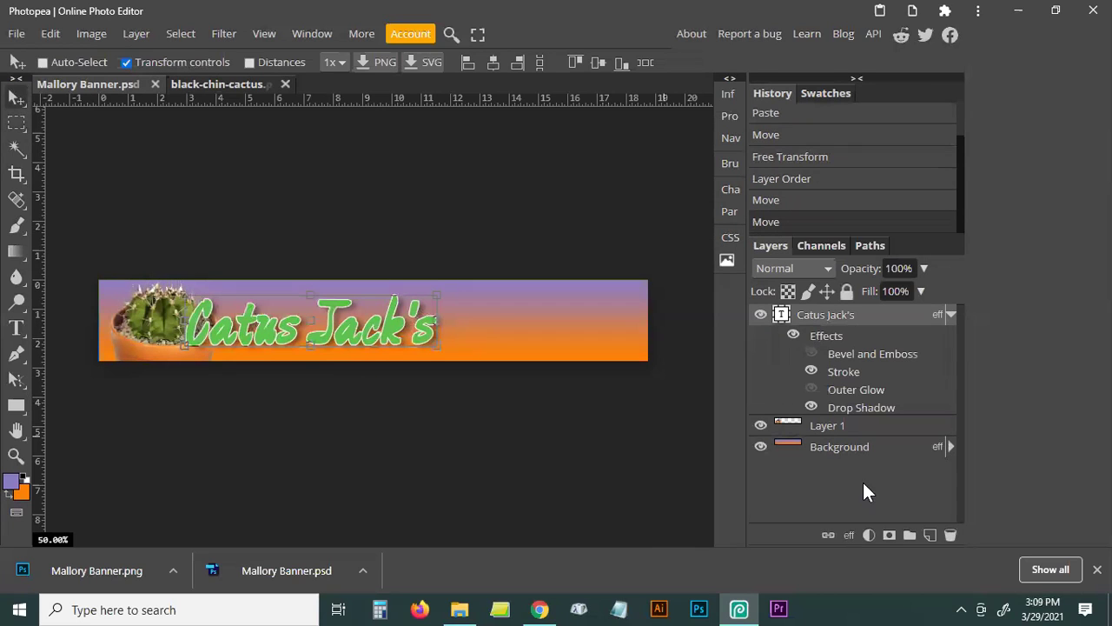
click(950, 316)
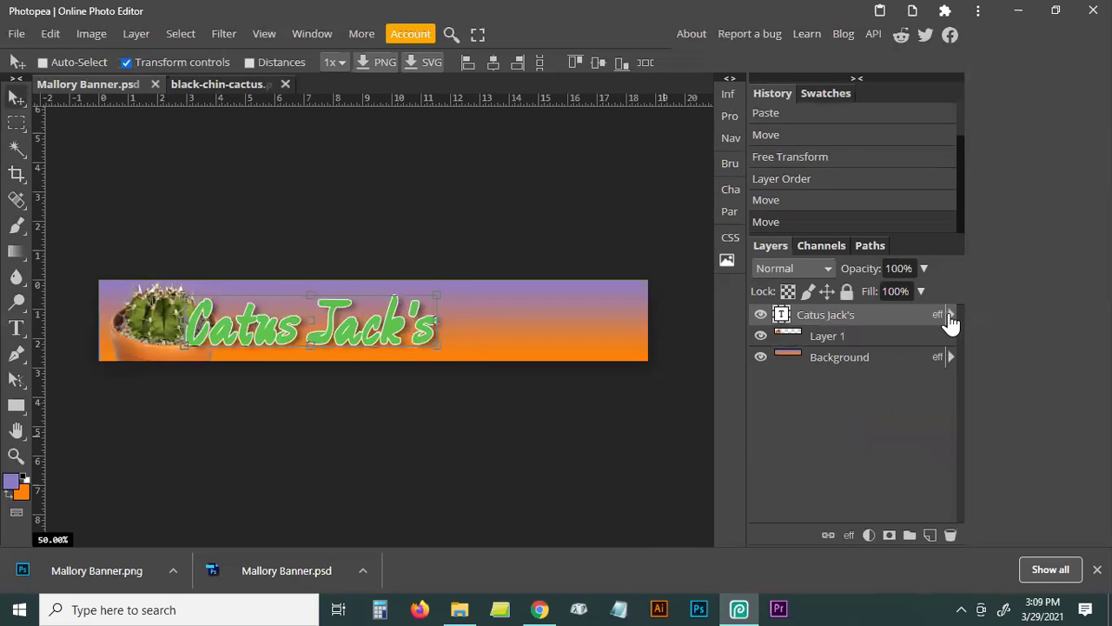
Add a drop shadow to the cactus layer with 10% spread, 56 px size and a lighter opacity.
click(853, 341)
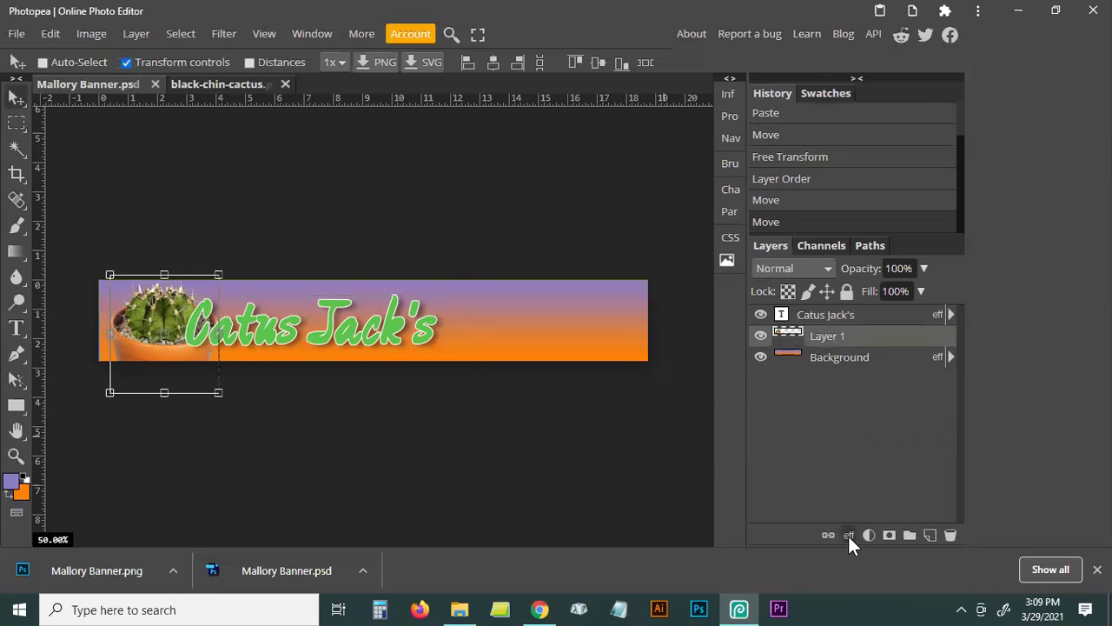
click(849, 535)
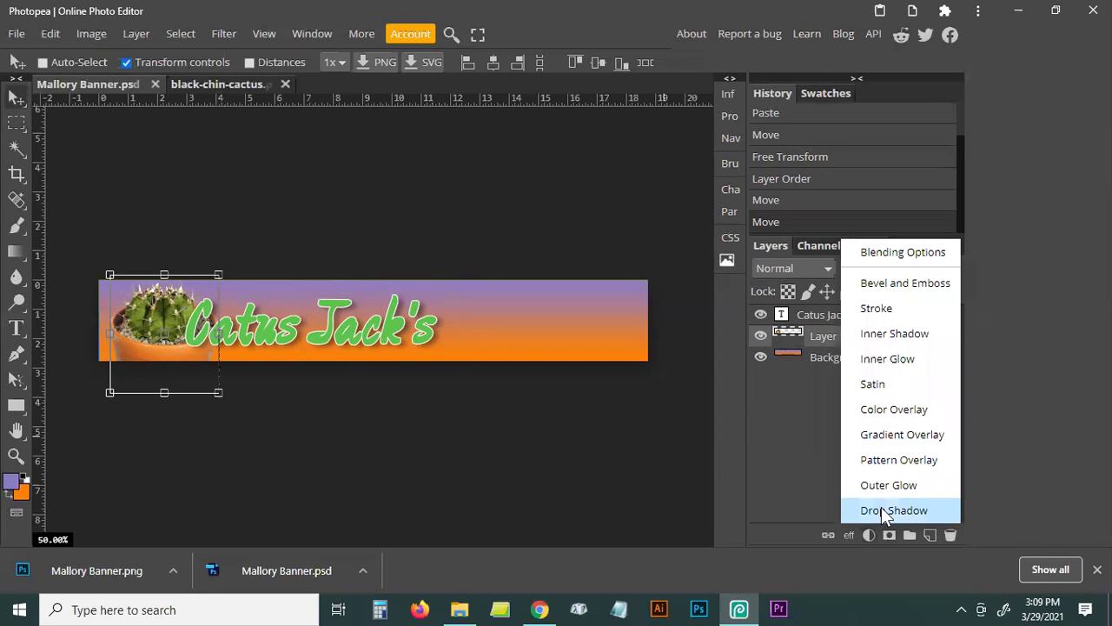
click(885, 513)
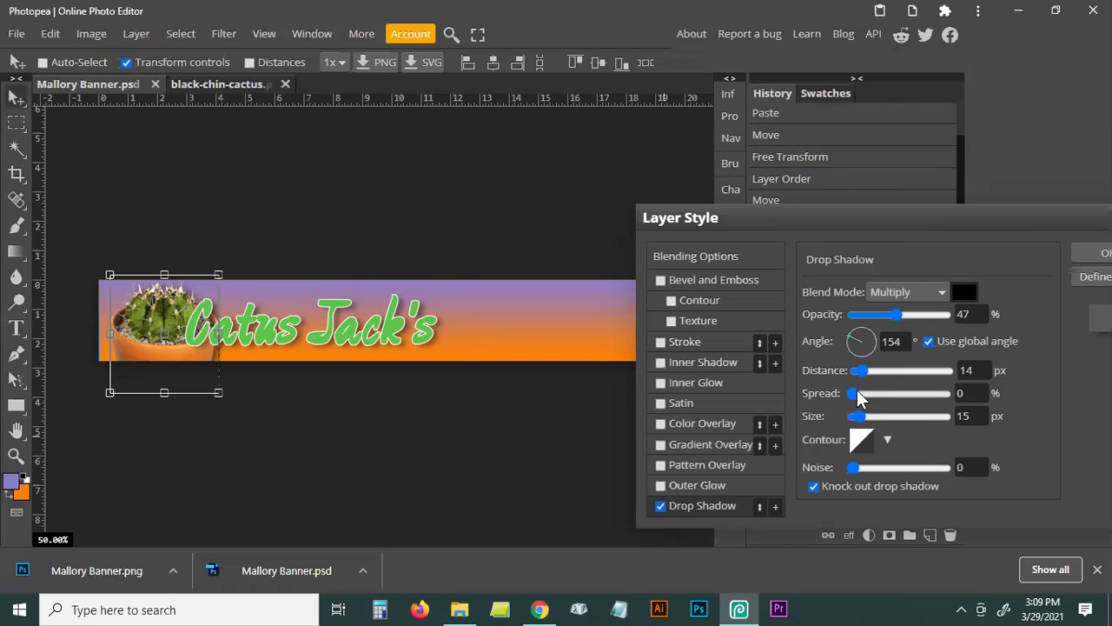
drag(859, 397, 879, 417)
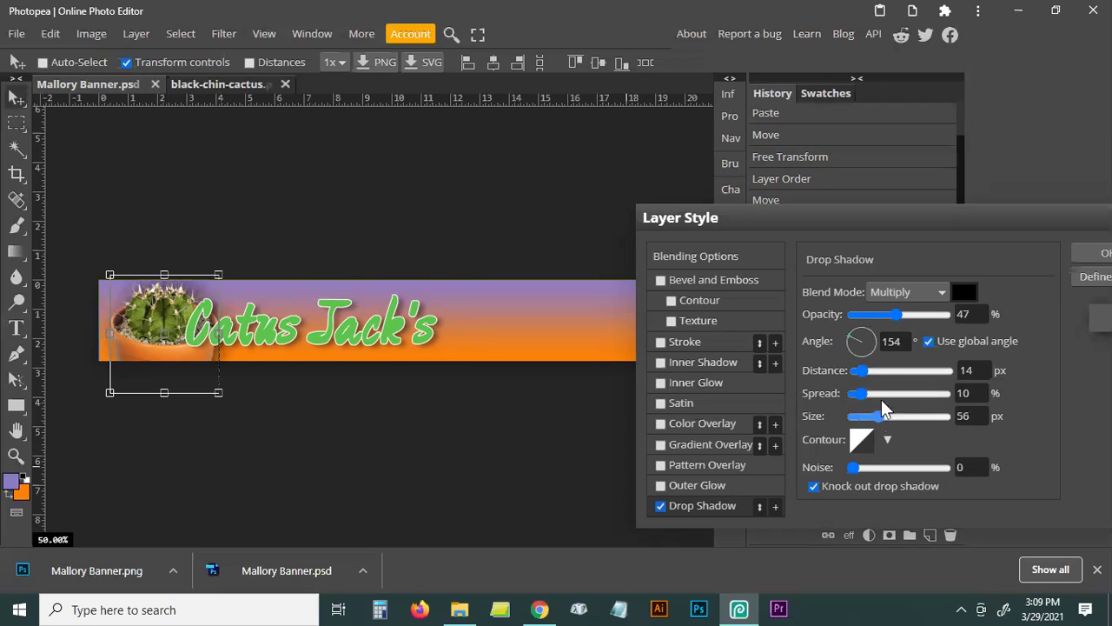
drag(896, 314, 881, 315)
click(1100, 253)
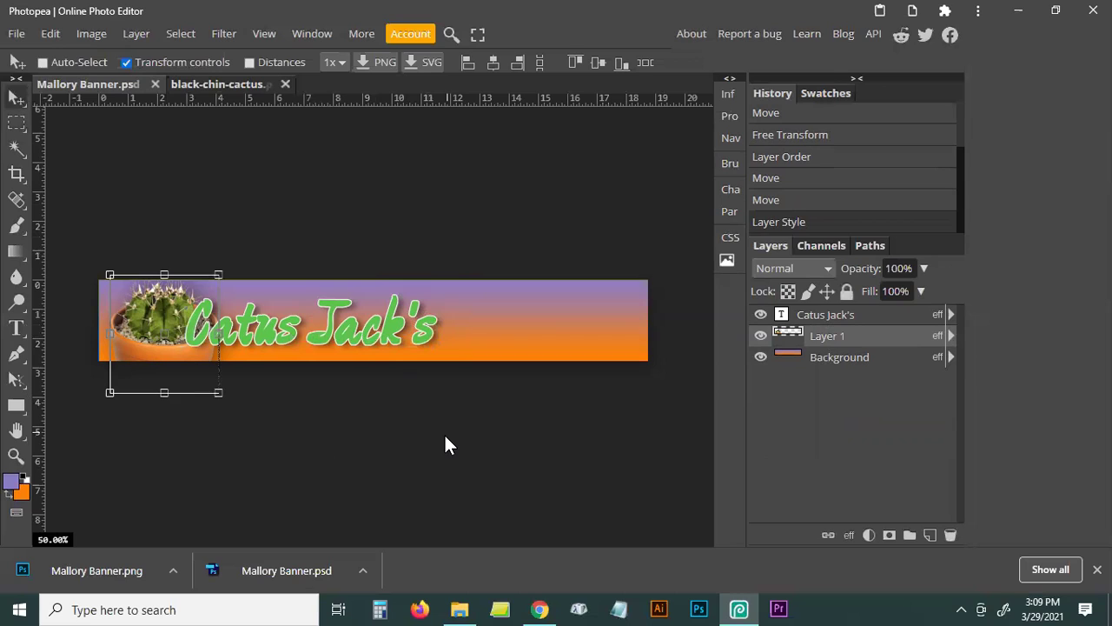
Save the banner as a PSD and export it as a 1350 by 200 px PNG at 100% quality.
click(14, 34)
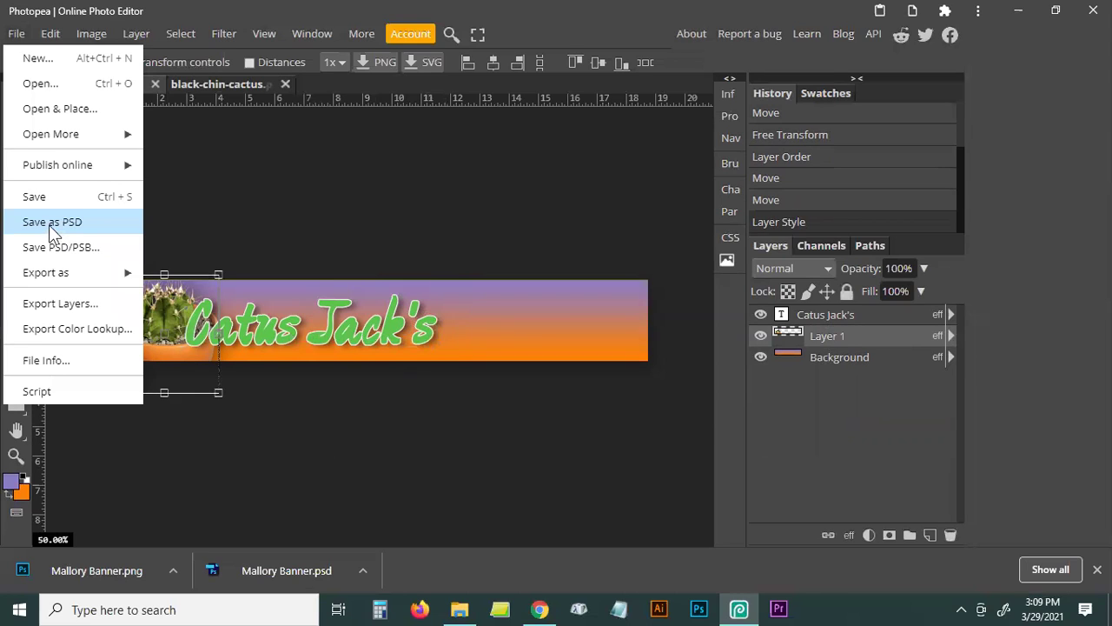
click(52, 224)
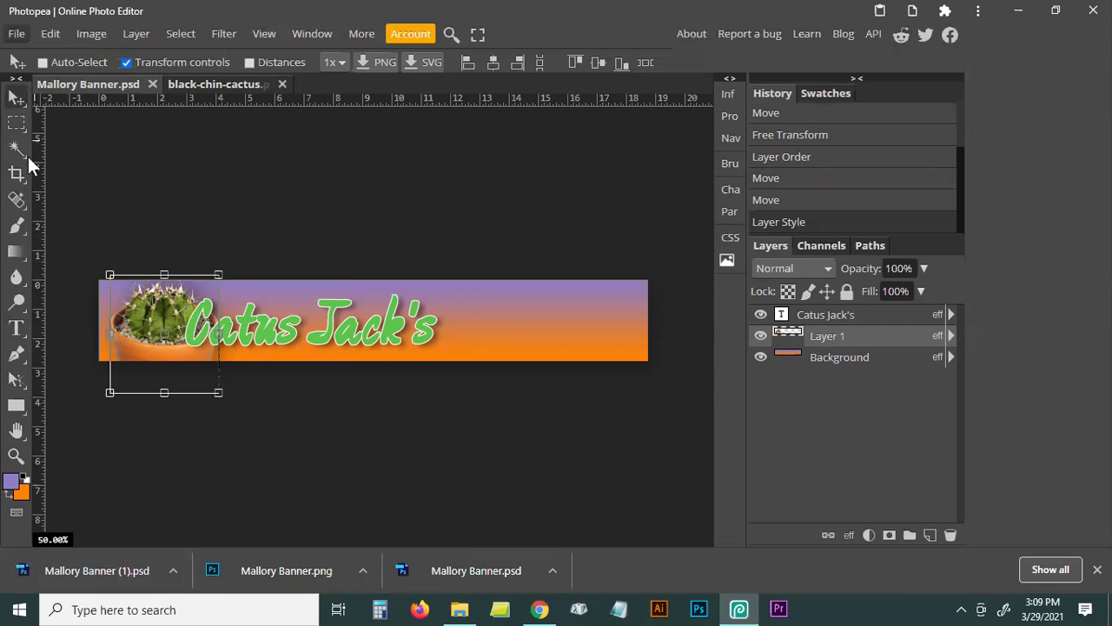
click(16, 36)
mouse_move(64, 274)
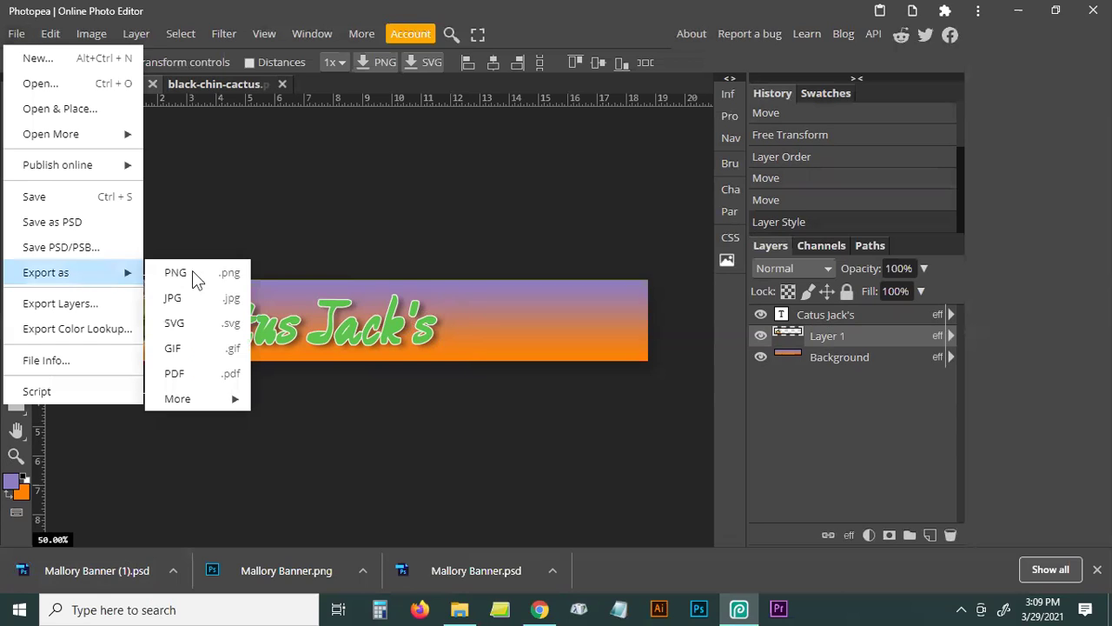
click(174, 272)
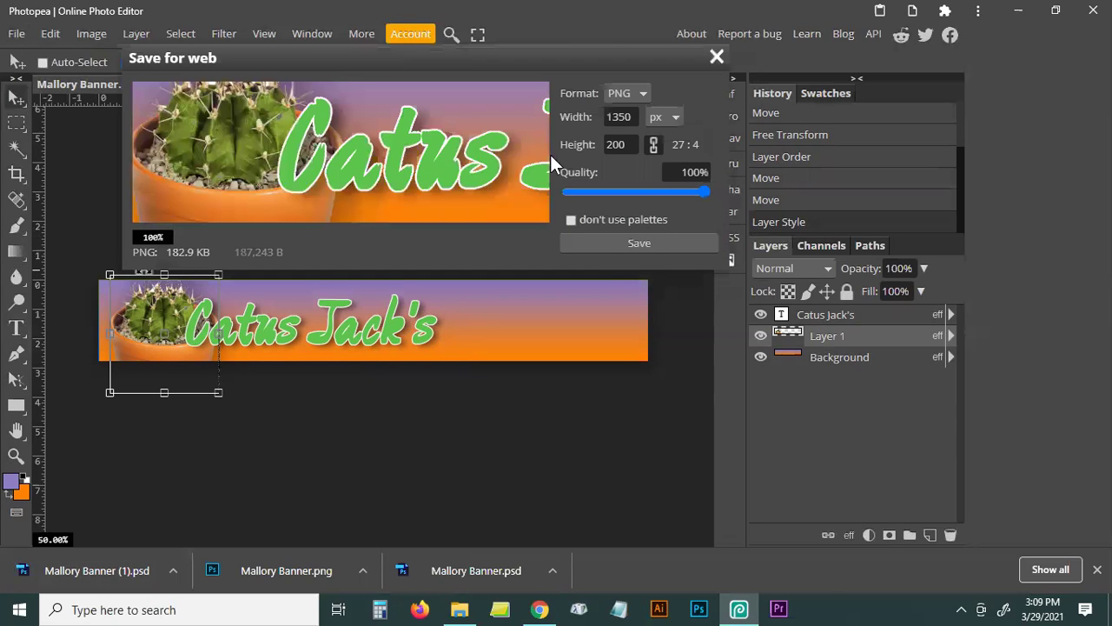
click(642, 241)
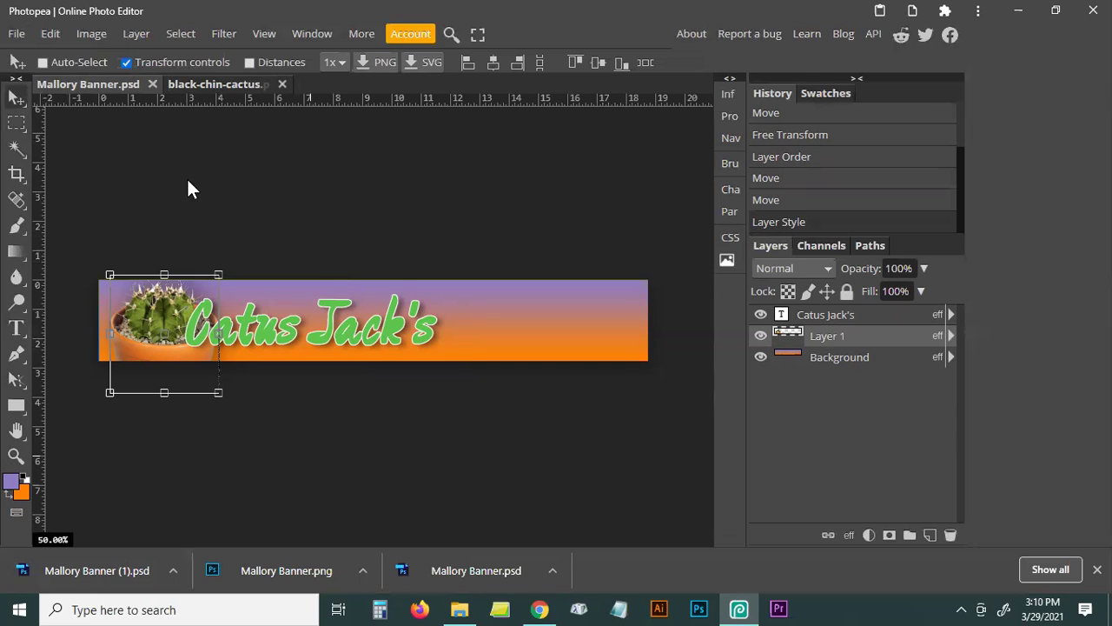
Export another PNG copy of the banner at 1350 by 200 px.
click(14, 34)
mouse_move(122, 272)
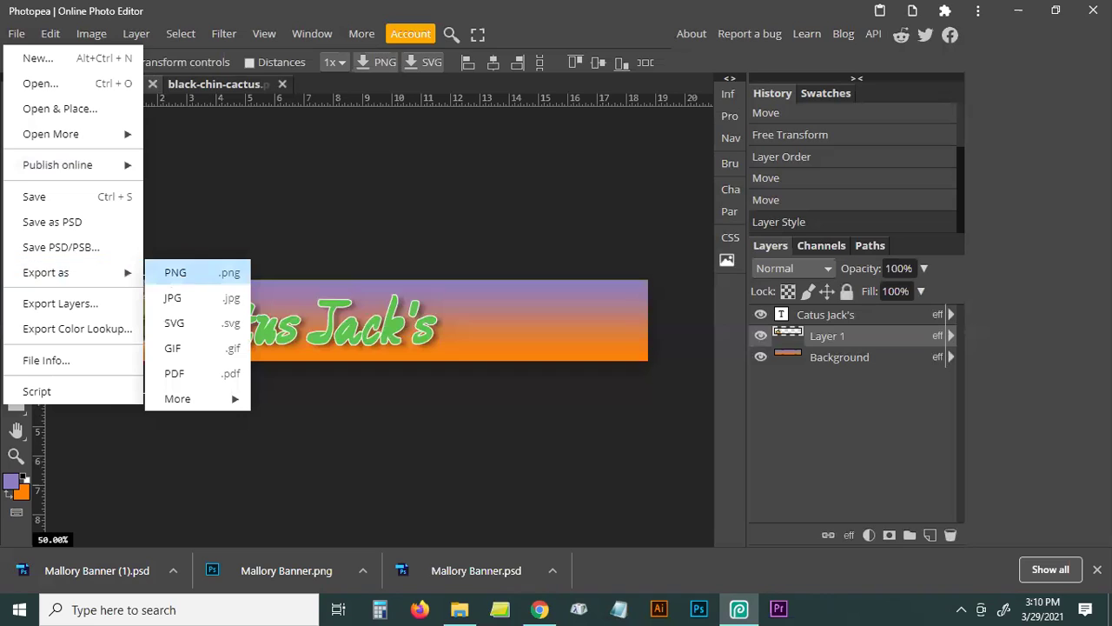
click(179, 275)
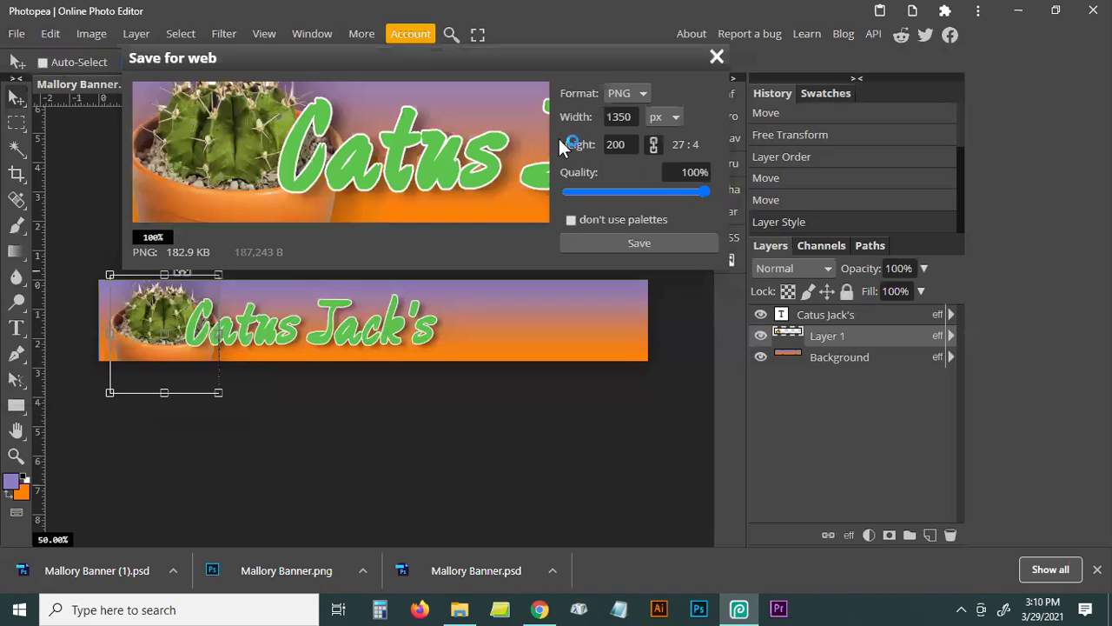
click(638, 243)
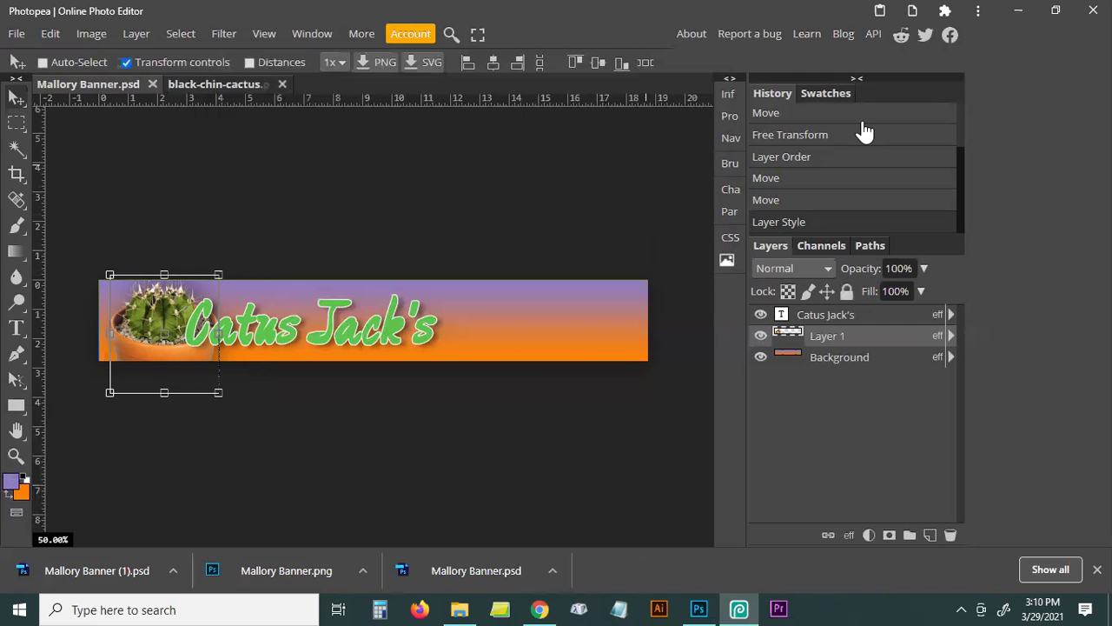
Switch to Artsonia in Chrome and open the direct upload page for the "HTML; Site Graphics" project.
click(1020, 10)
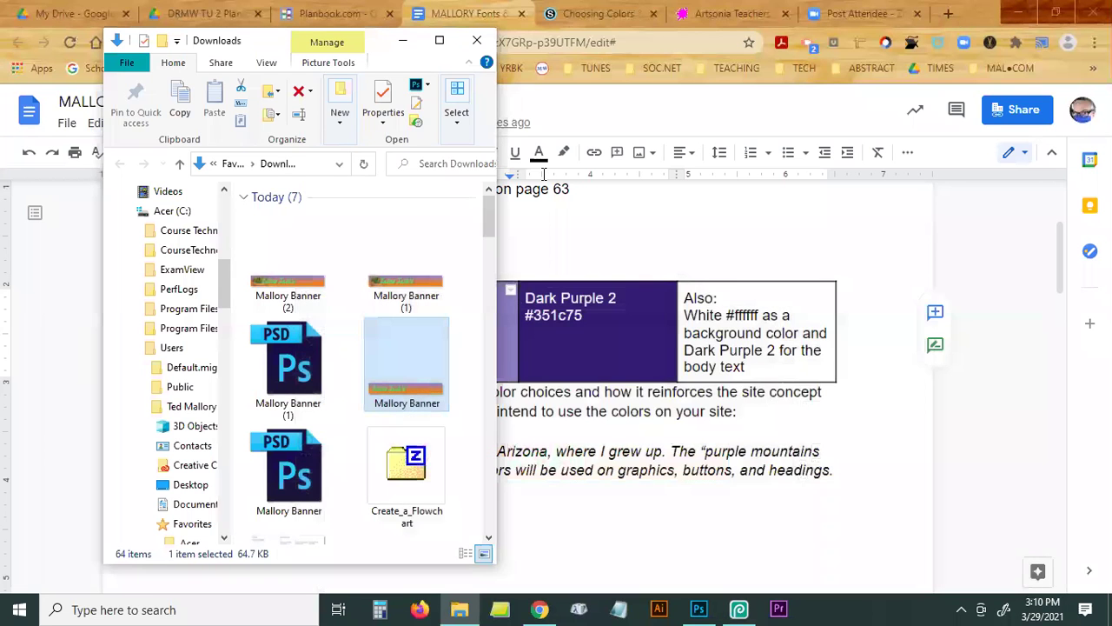
click(402, 45)
click(706, 16)
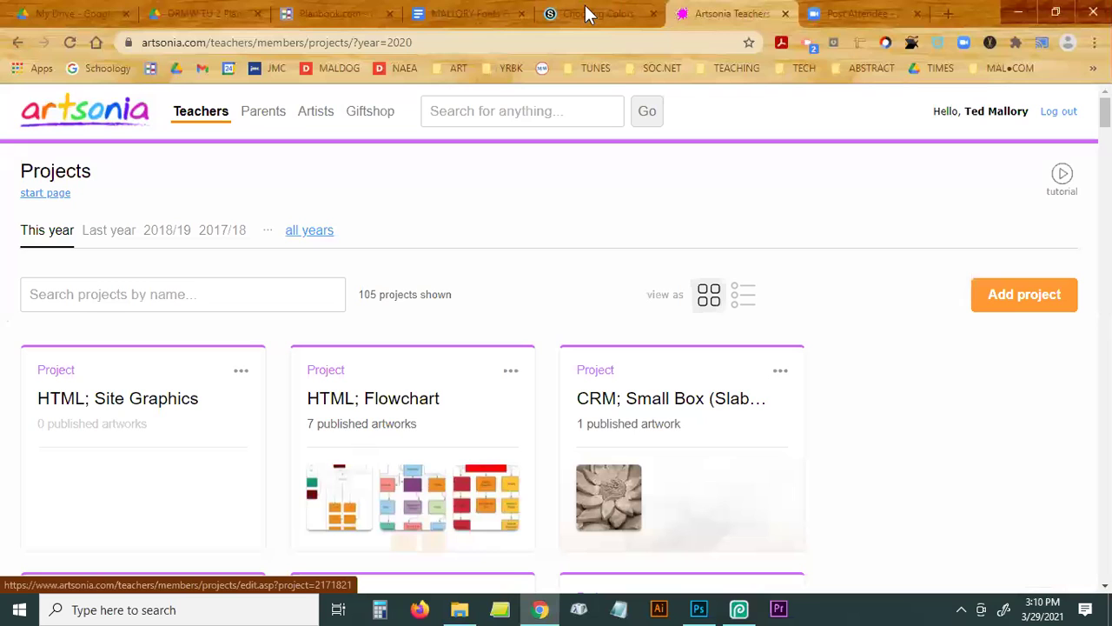
click(152, 401)
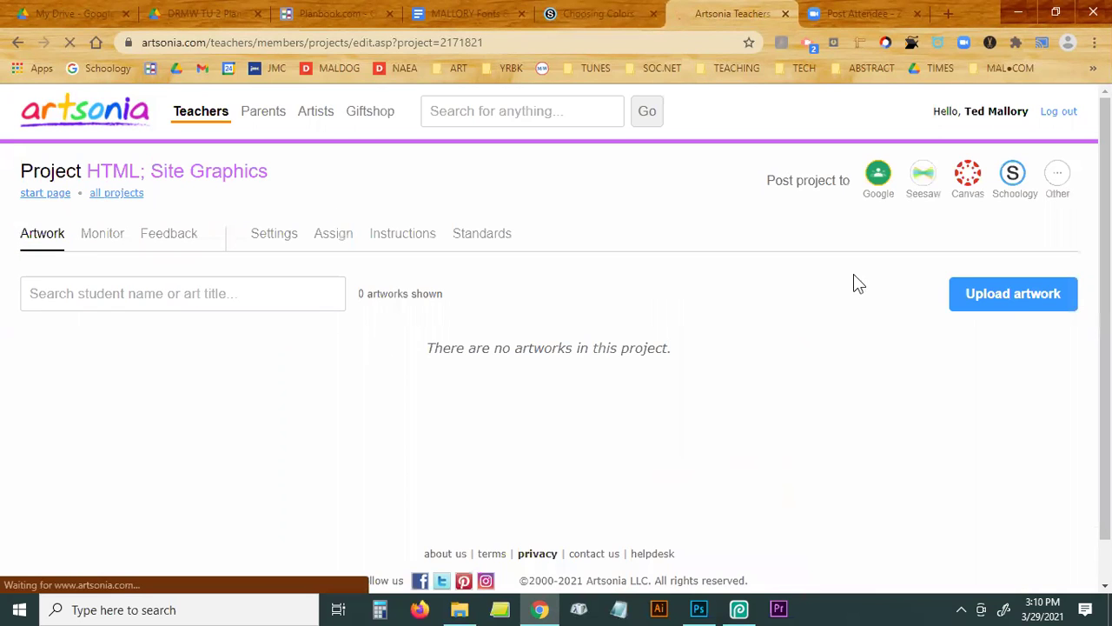
click(1008, 300)
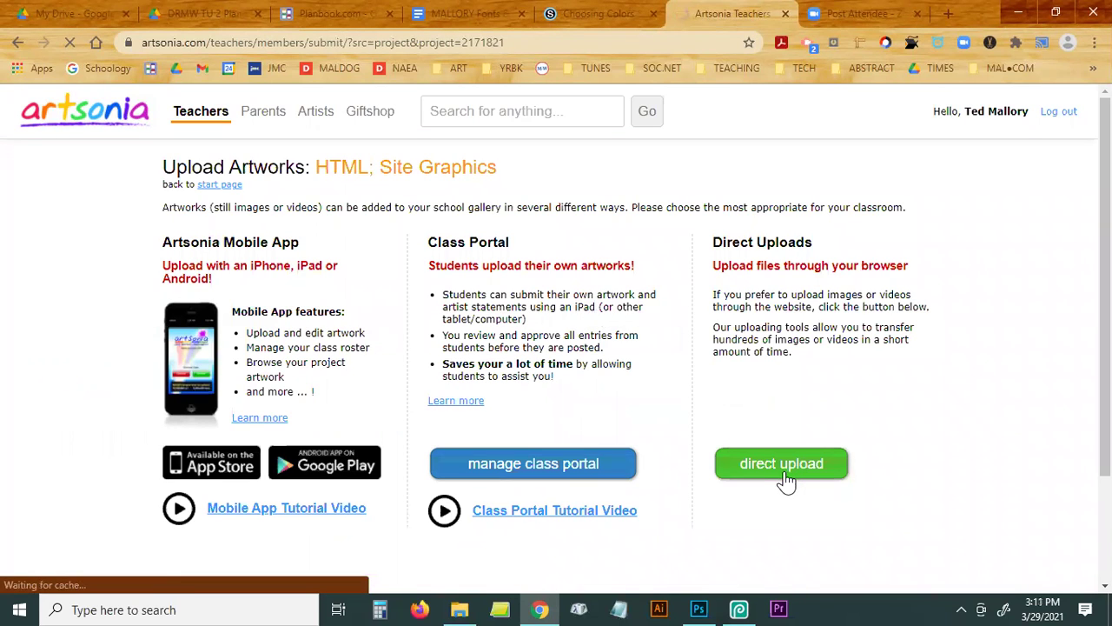
click(783, 470)
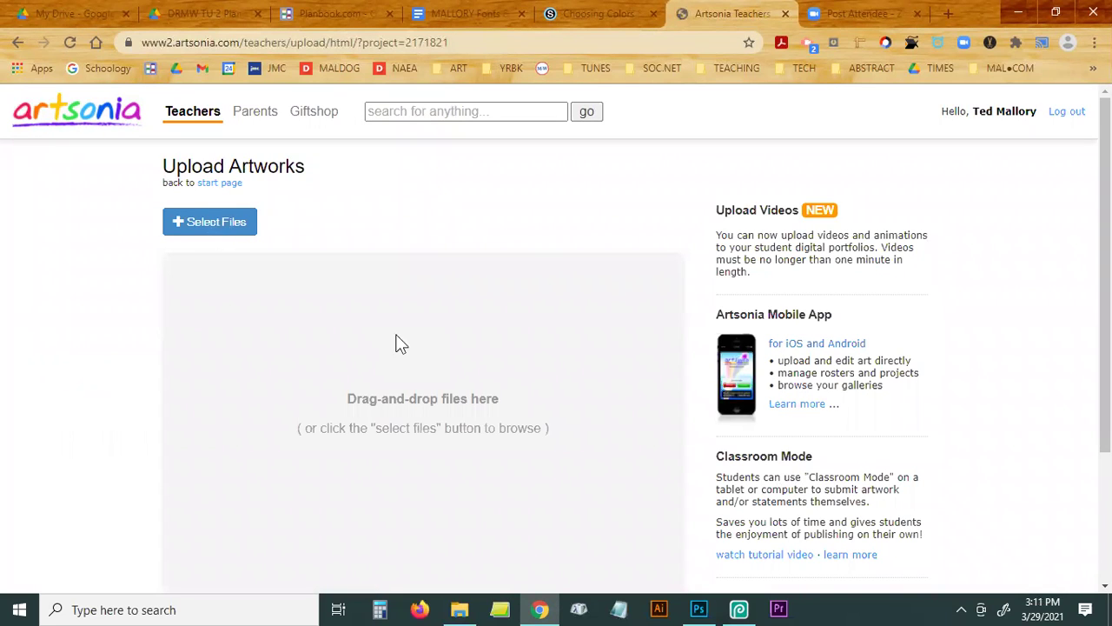
Select the Mallory Banner (2) image from the Downloads folder and upload it to the project.
click(217, 228)
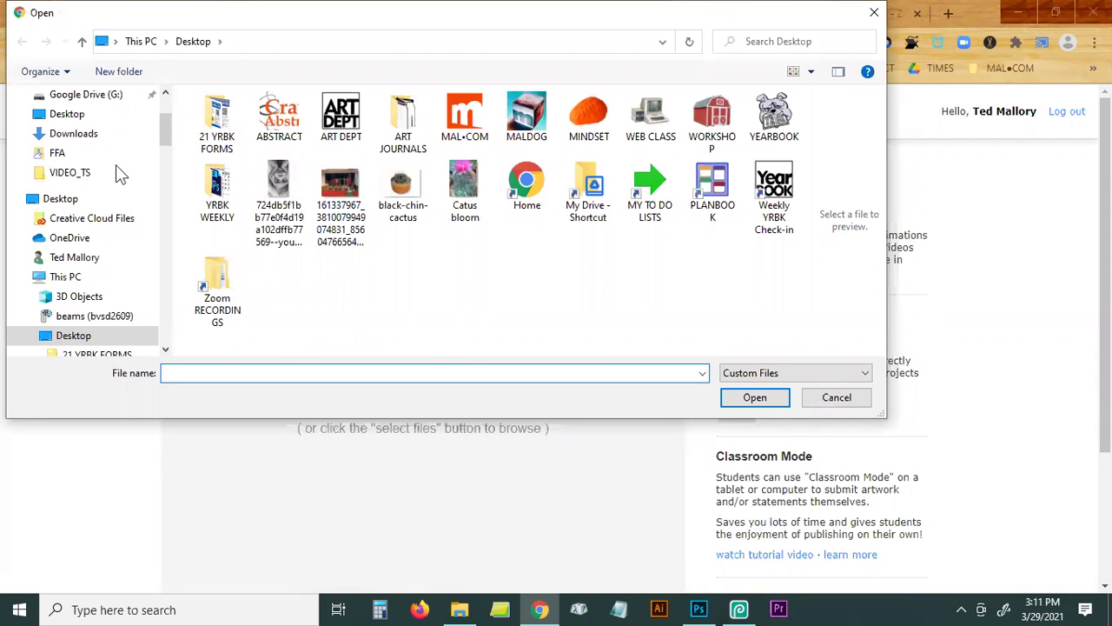
click(62, 135)
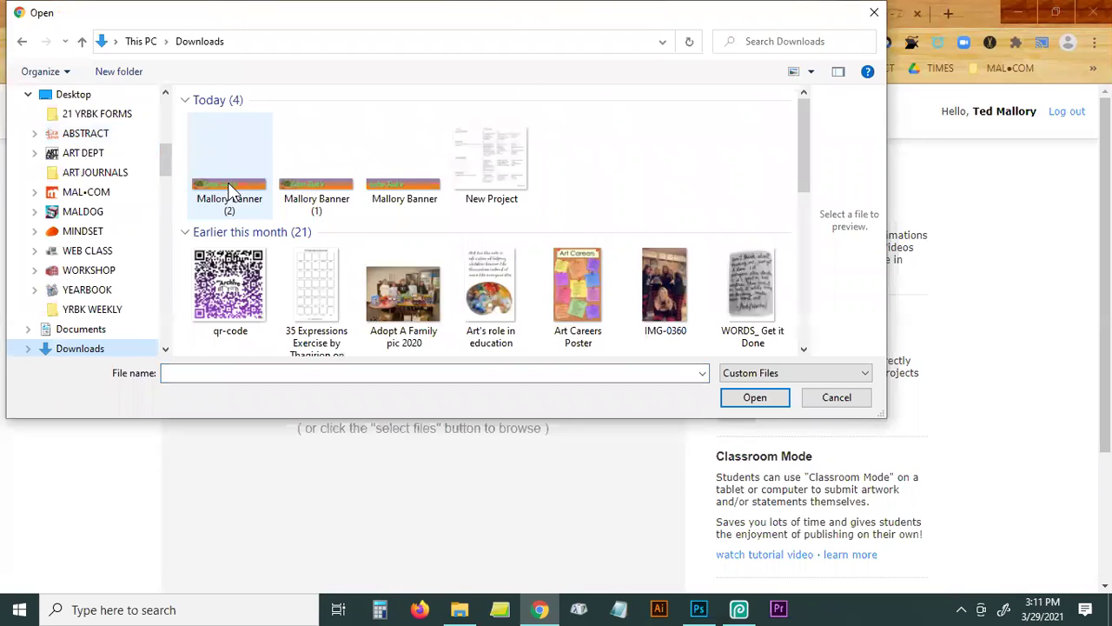
double_click(230, 189)
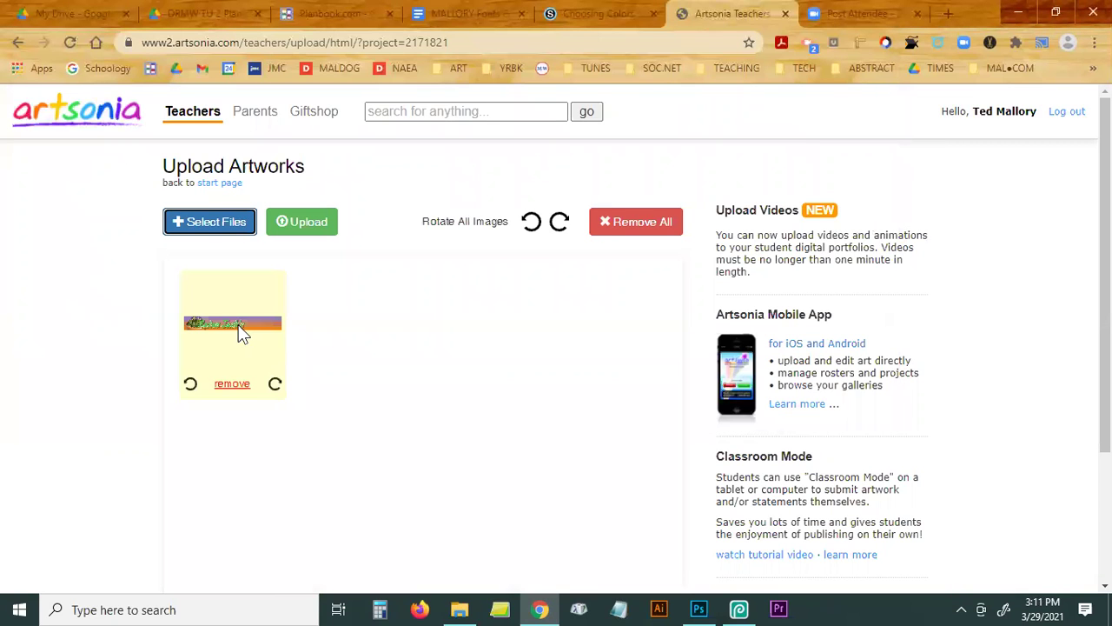
click(318, 222)
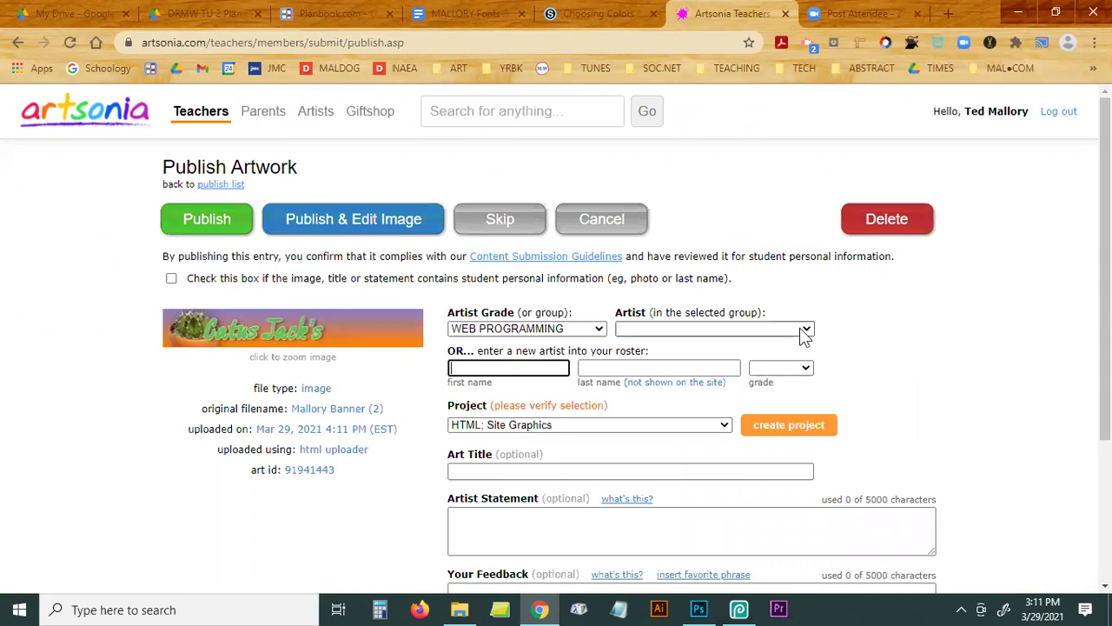
Set the artwork's artist grade to "None (or not sure)", choose the teacher as the artist, and activate the art title for entry.
click(626, 335)
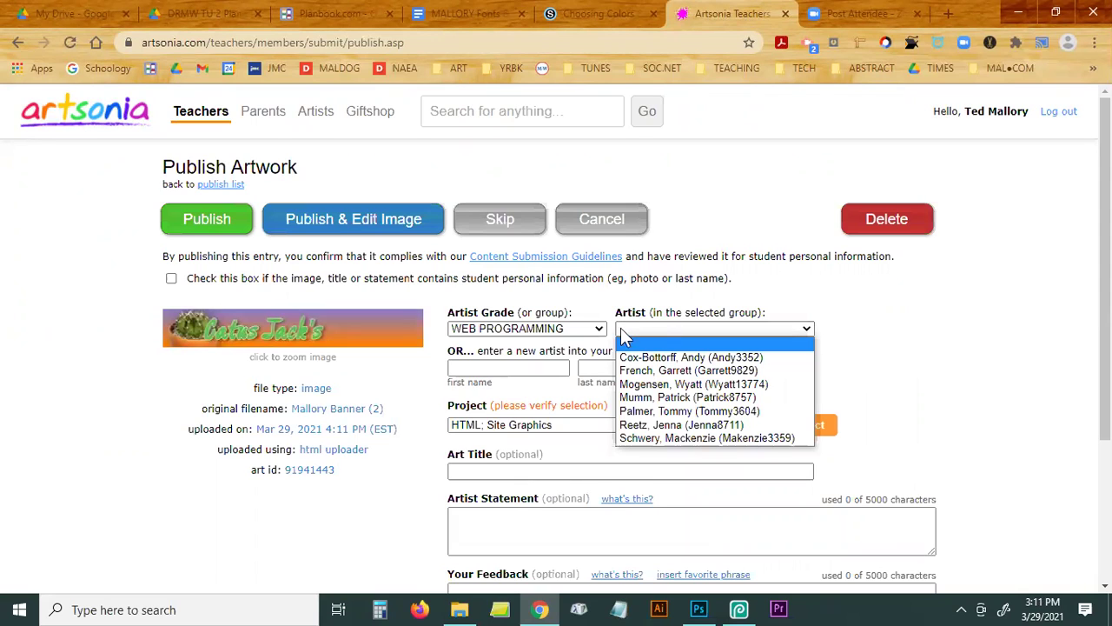
click(587, 337)
click(589, 337)
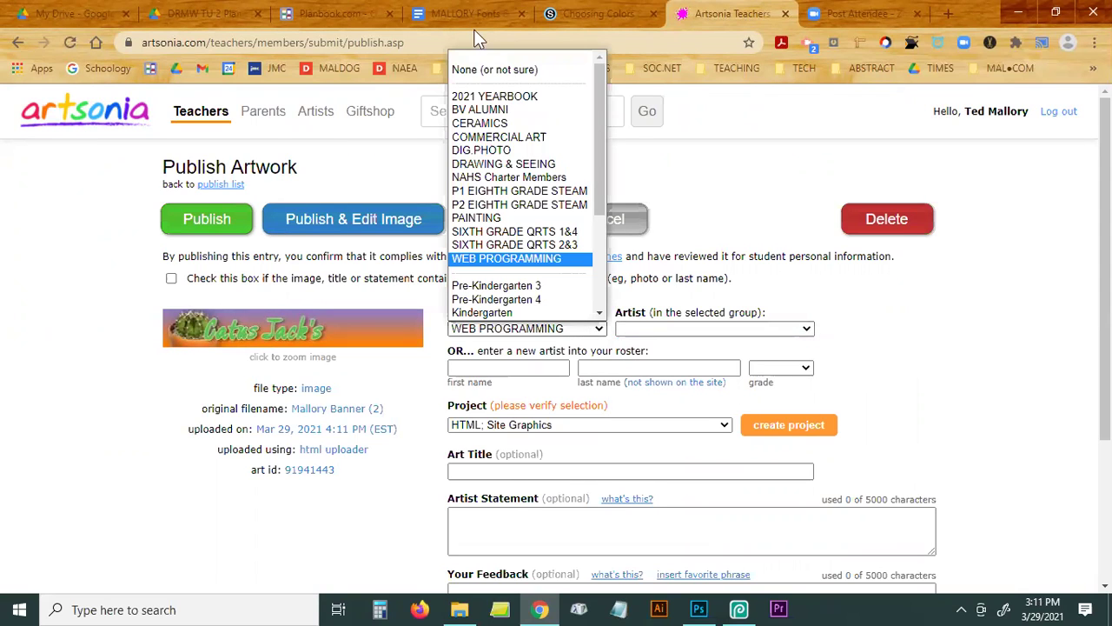
click(743, 352)
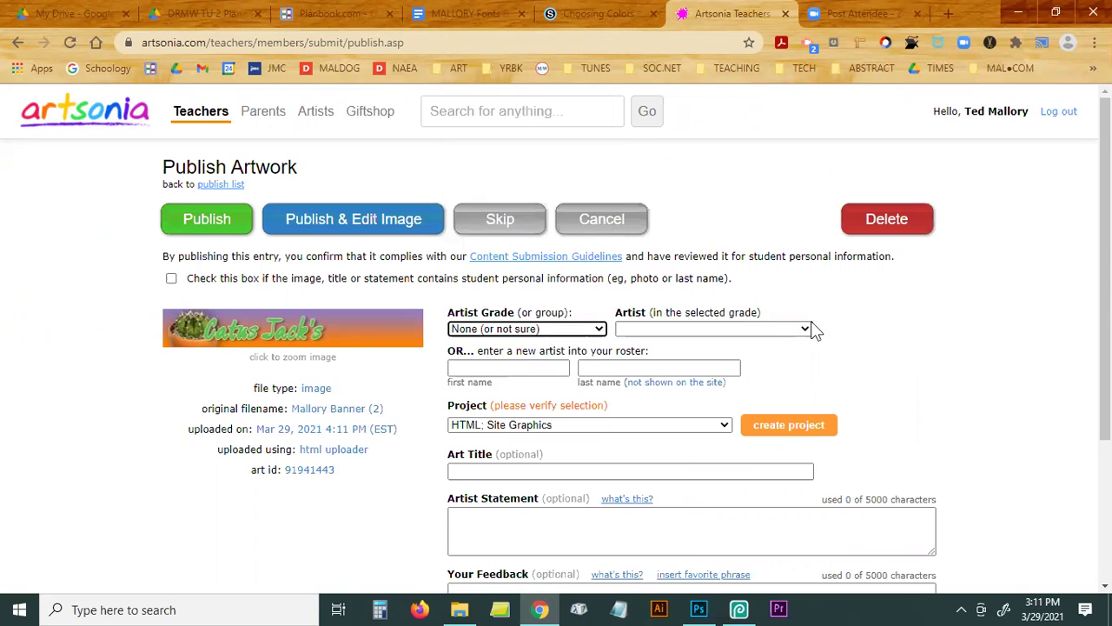
click(773, 329)
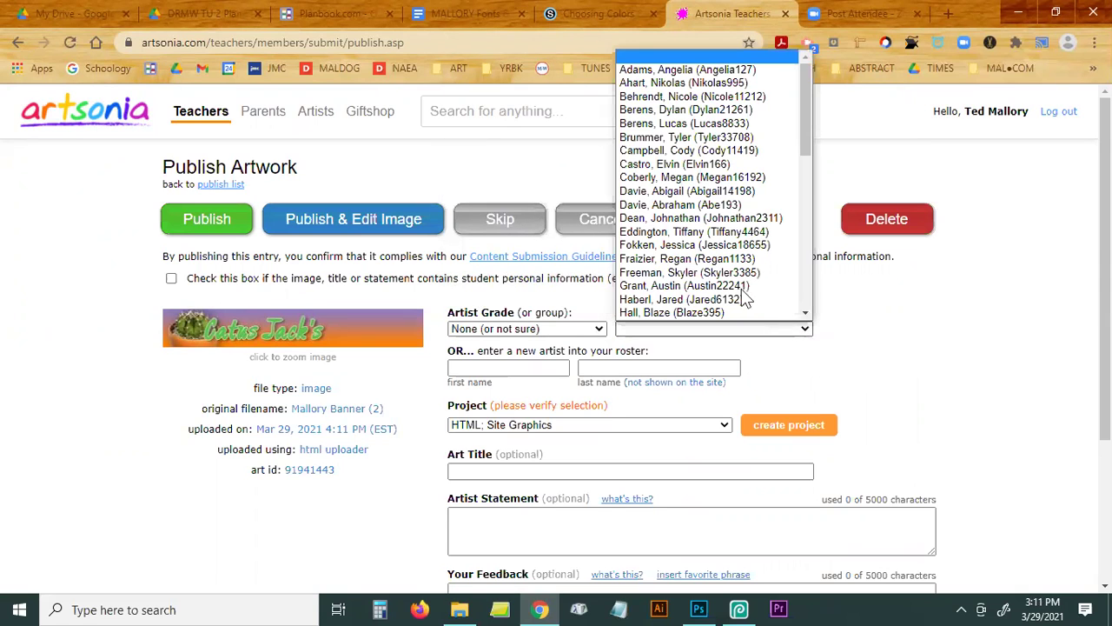
drag(811, 140, 806, 212)
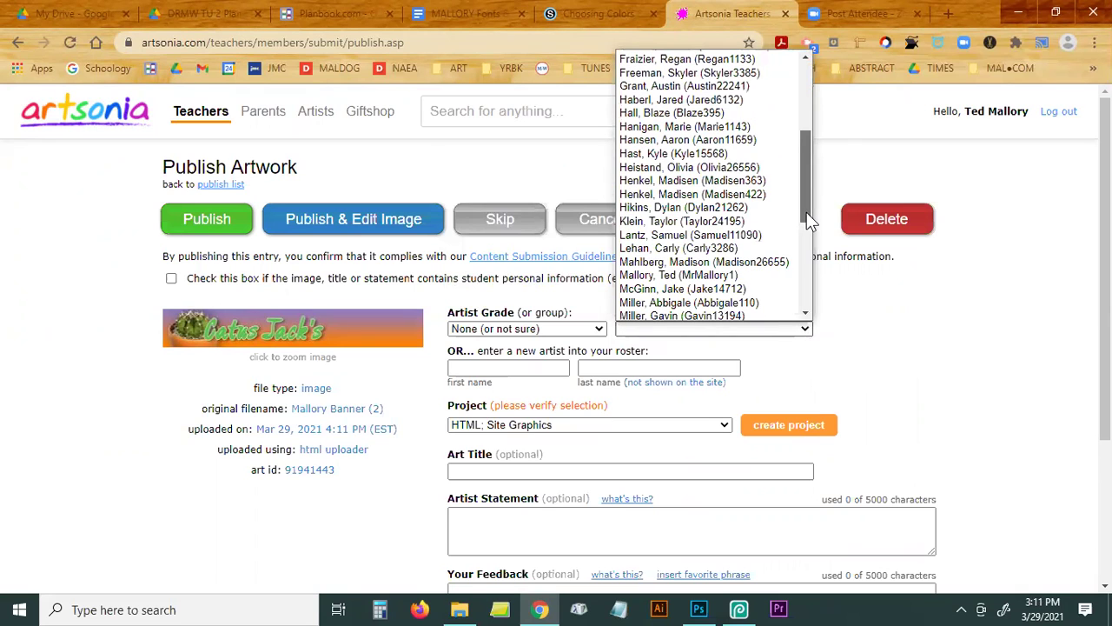
scroll(676, 283, down, 1)
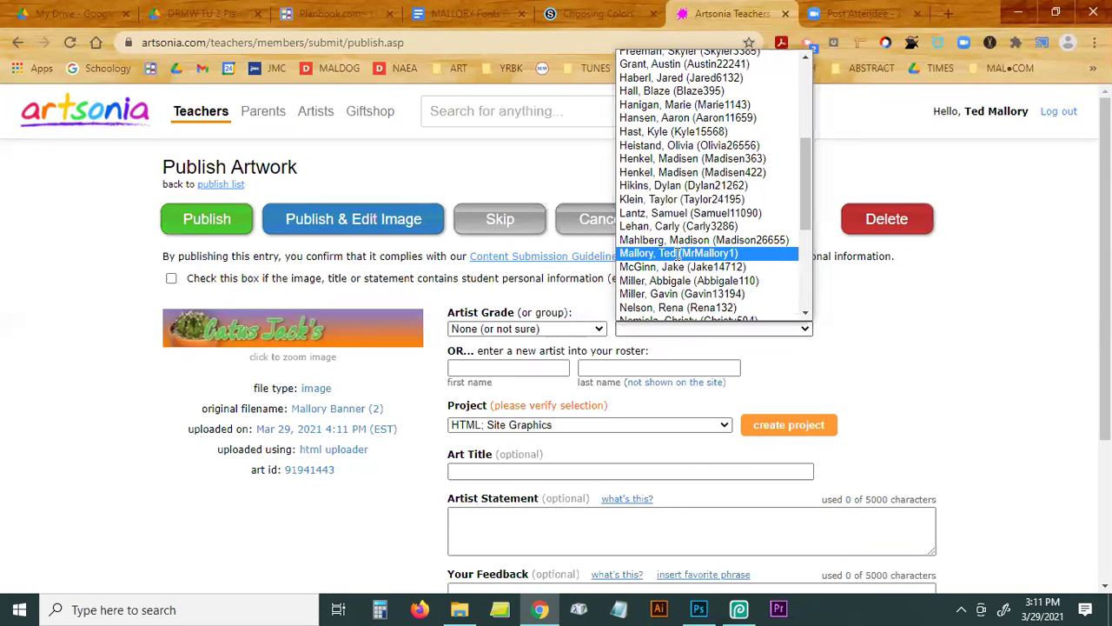
key(Return)
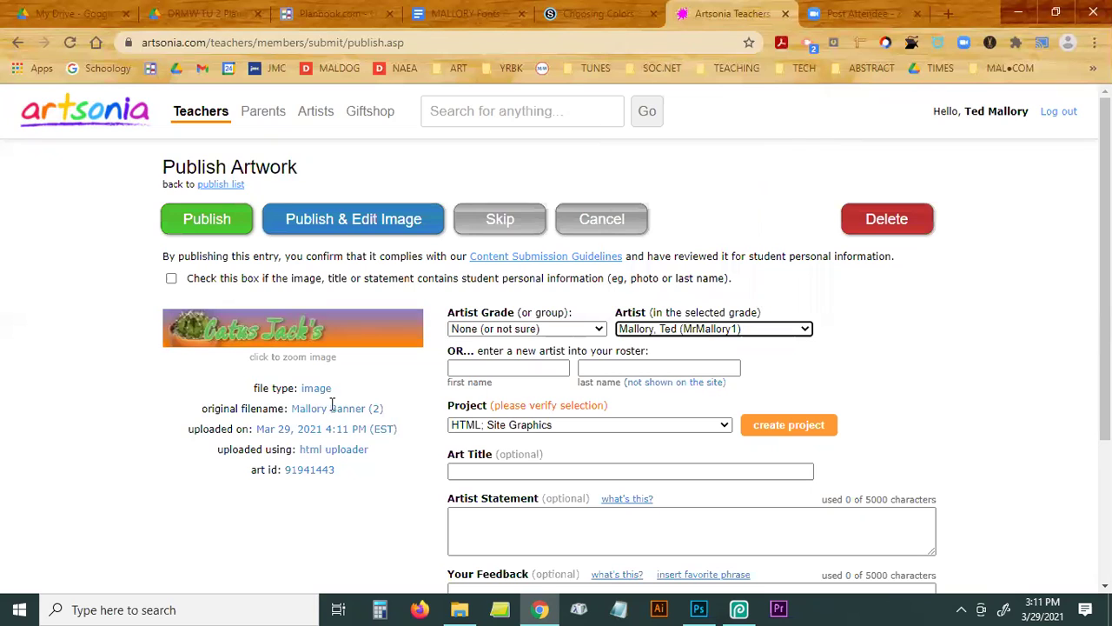
click(511, 472)
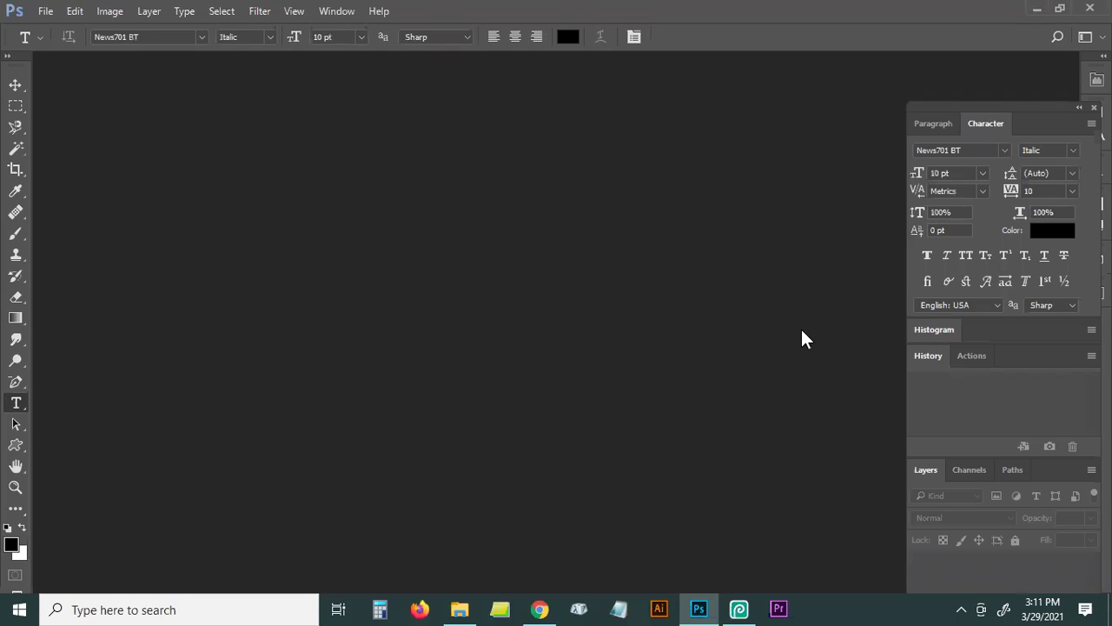
Switch back to Photopea with the Mallory Banner.psd document.
click(739, 609)
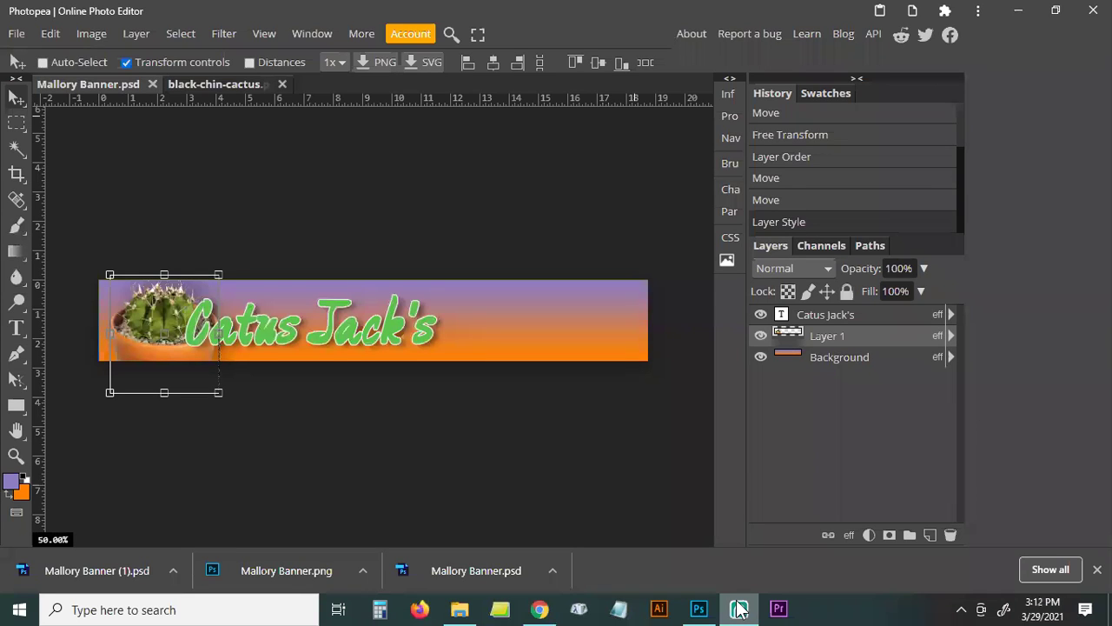
Switch back to Artsonia in Chrome, set the art title to "Cactus Jack's" and publish the artwork.
click(540, 610)
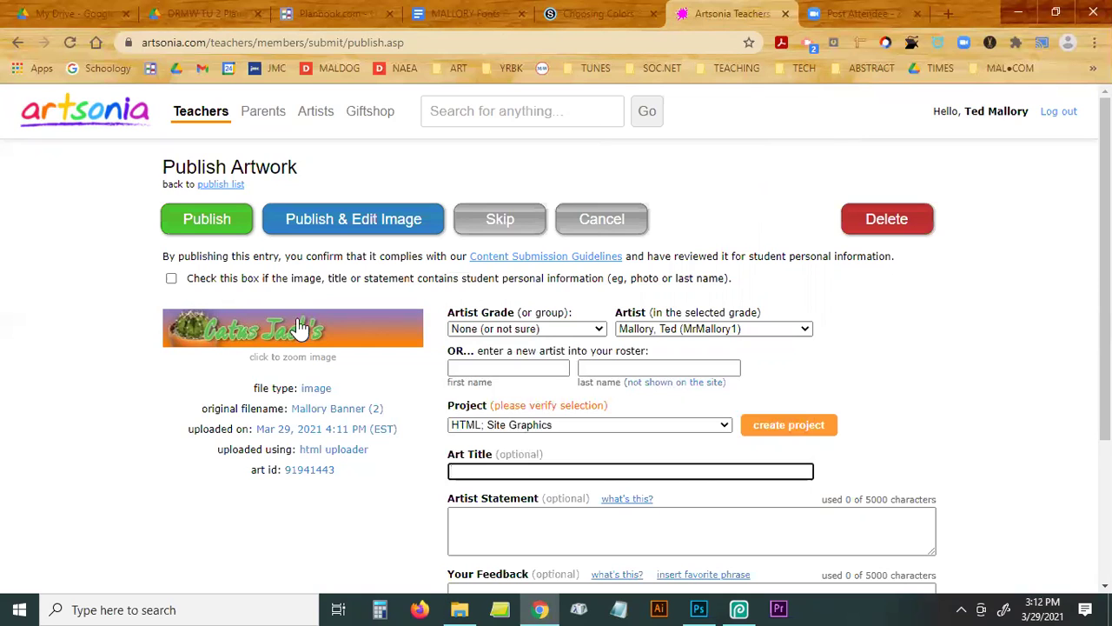
click(735, 590)
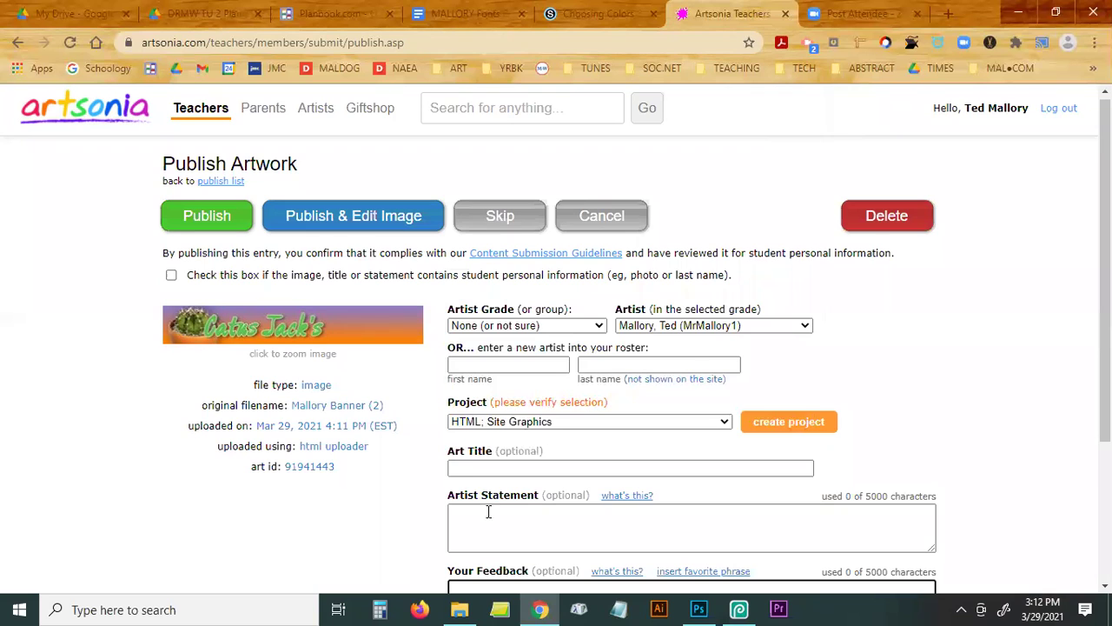
click(472, 468)
click(472, 468)
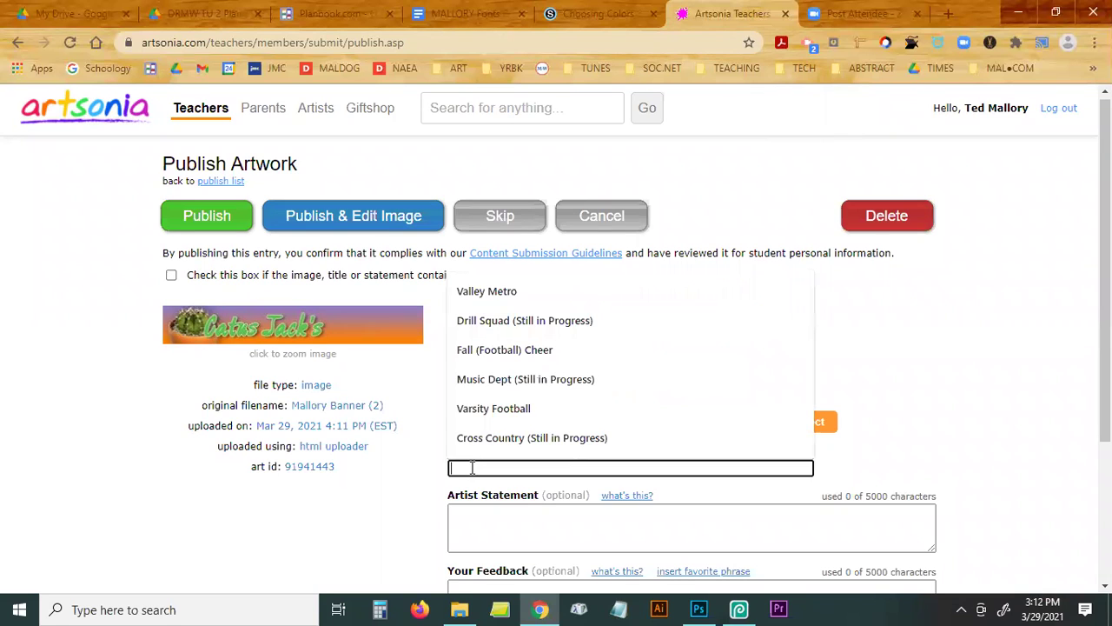
text(Cactu)
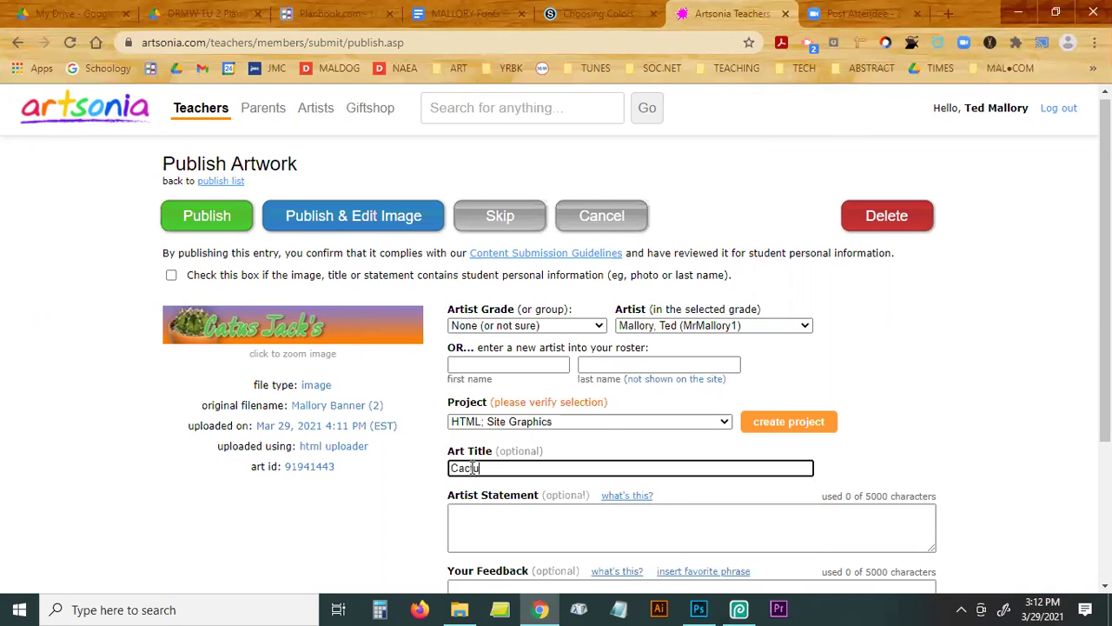
text(s Jack)
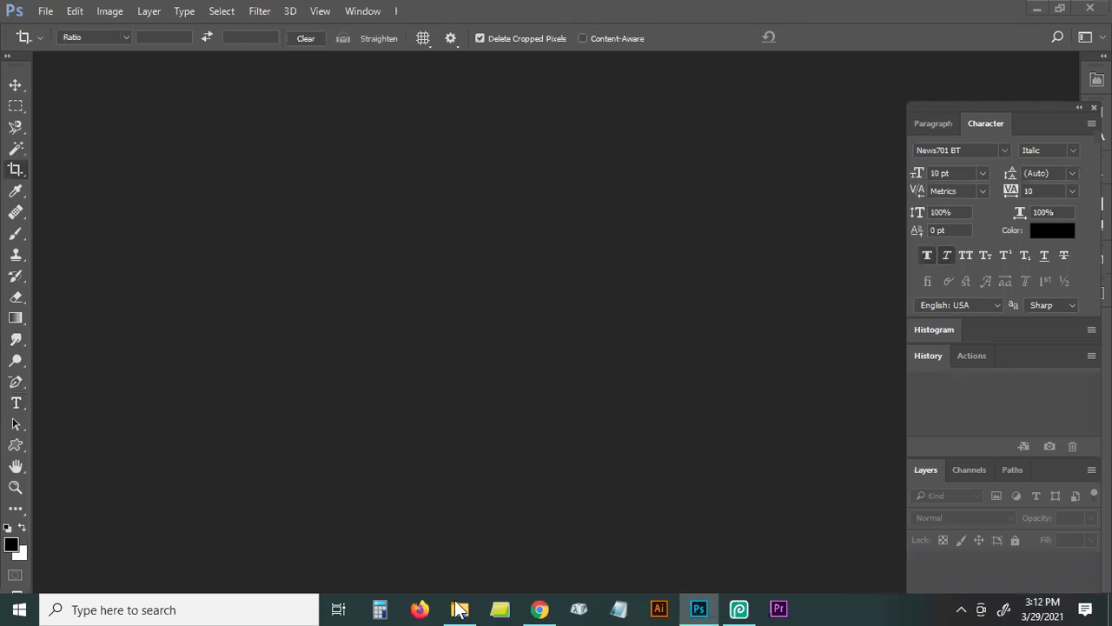
click(540, 609)
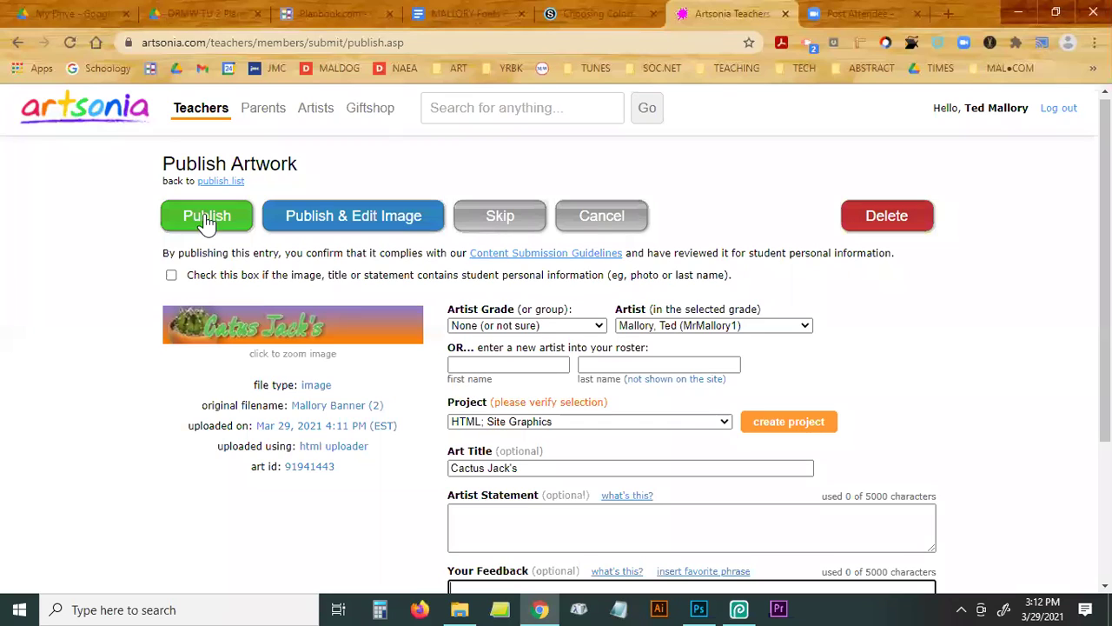
click(207, 219)
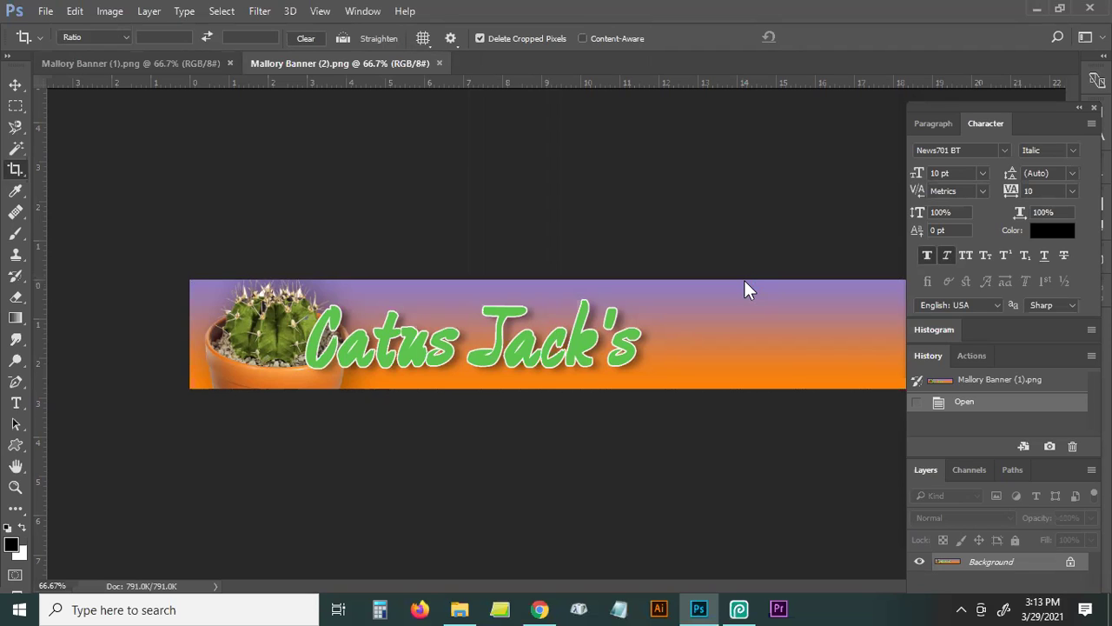
Switch from Photoshop back to Chrome, return to the Artsonia teacher start page and close the Zoom Post Attendee page.
key(alt+Tab)
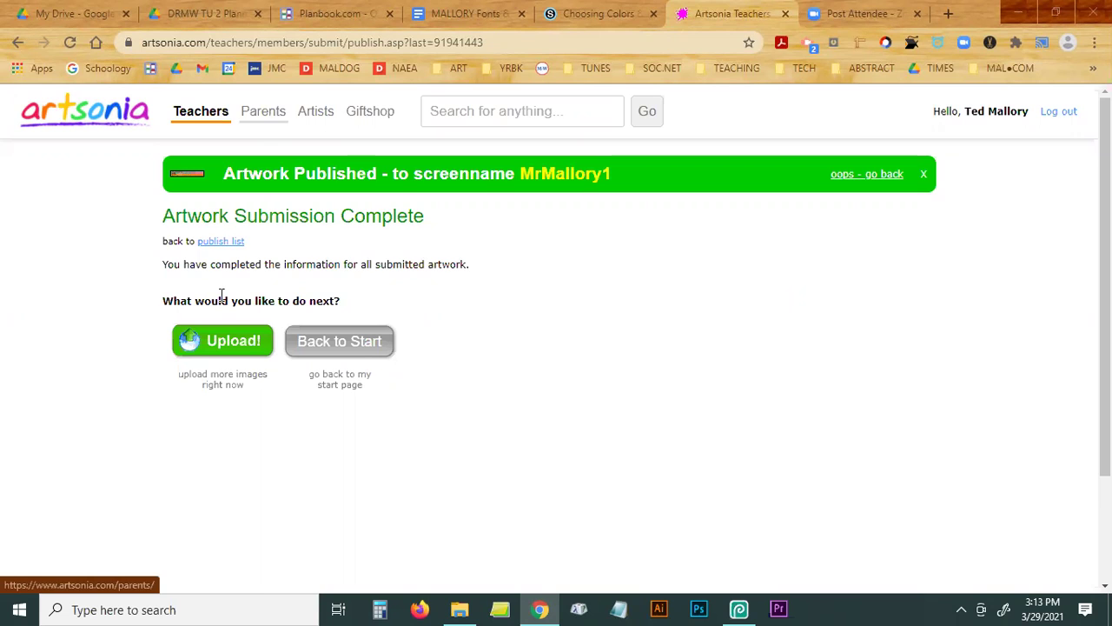
click(218, 244)
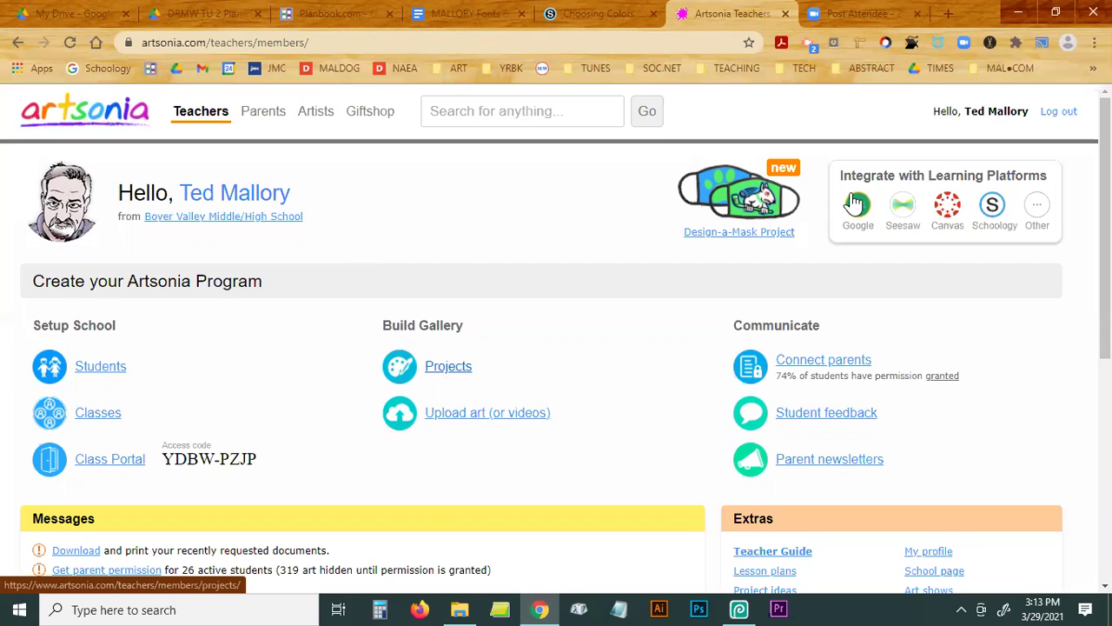
click(844, 8)
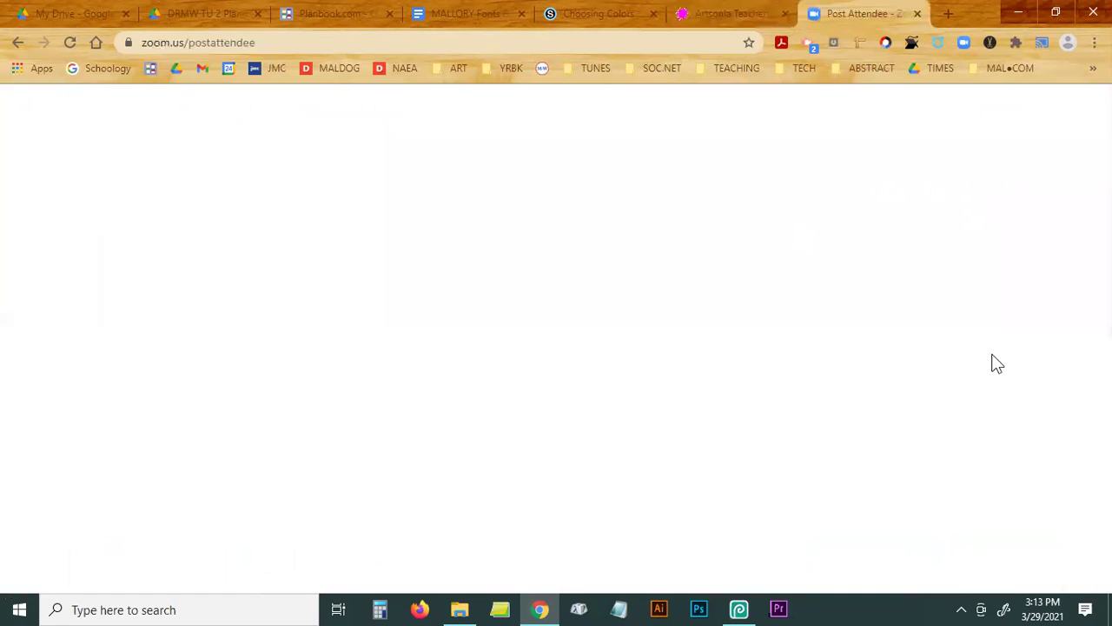
click(917, 13)
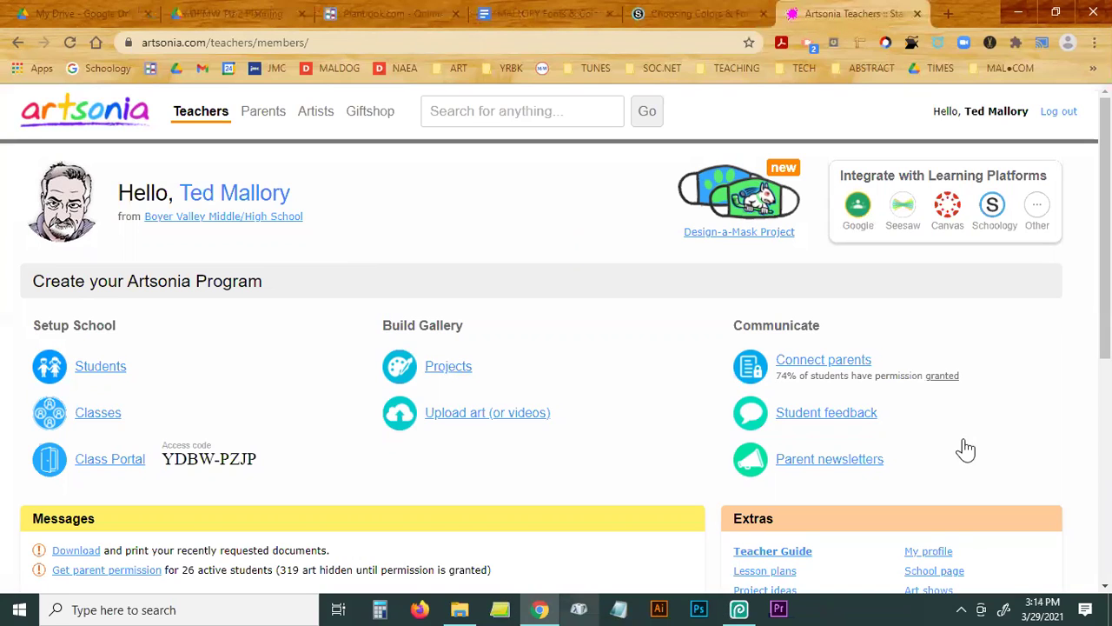